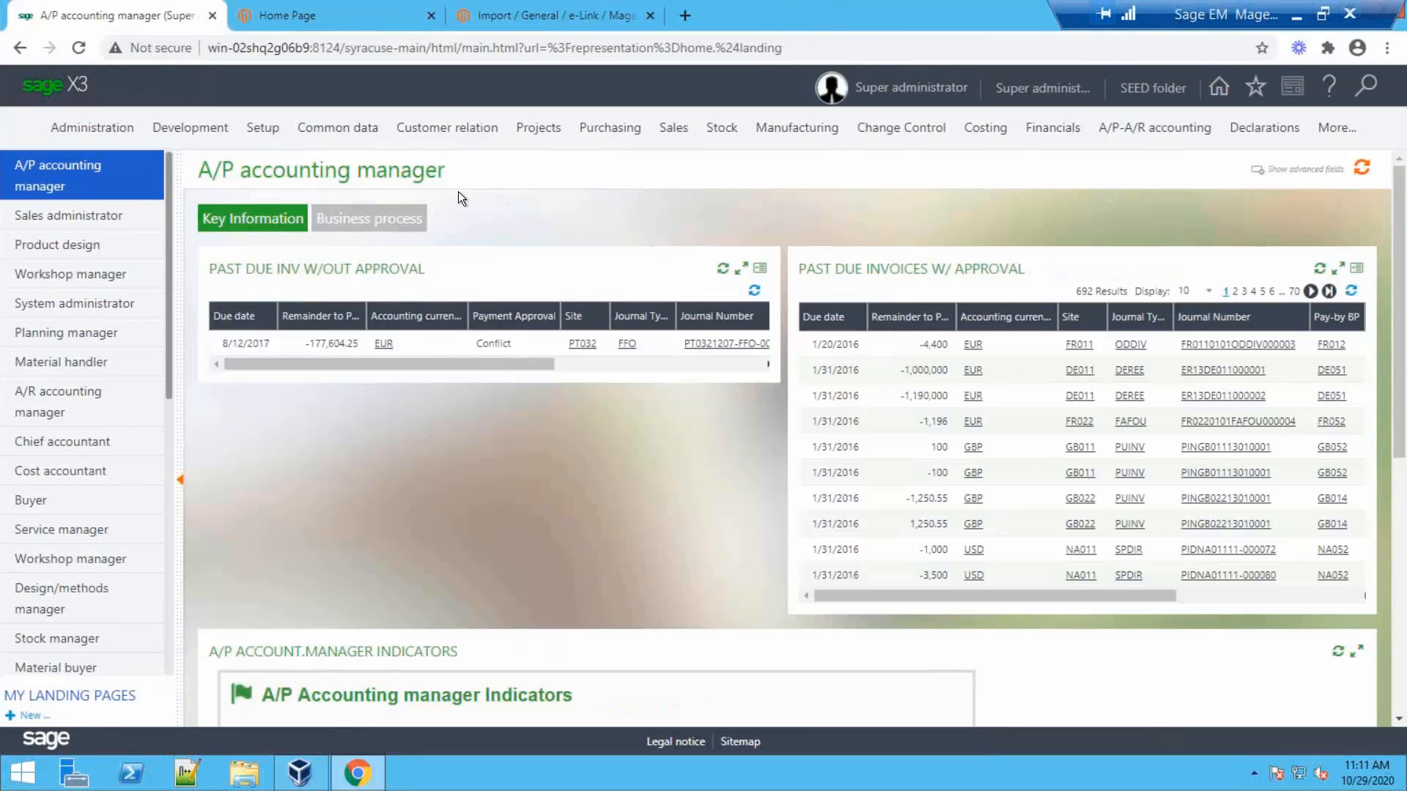
- Switch to the Luma storefront and open the women's Tops category to browse its products
click(346, 17)
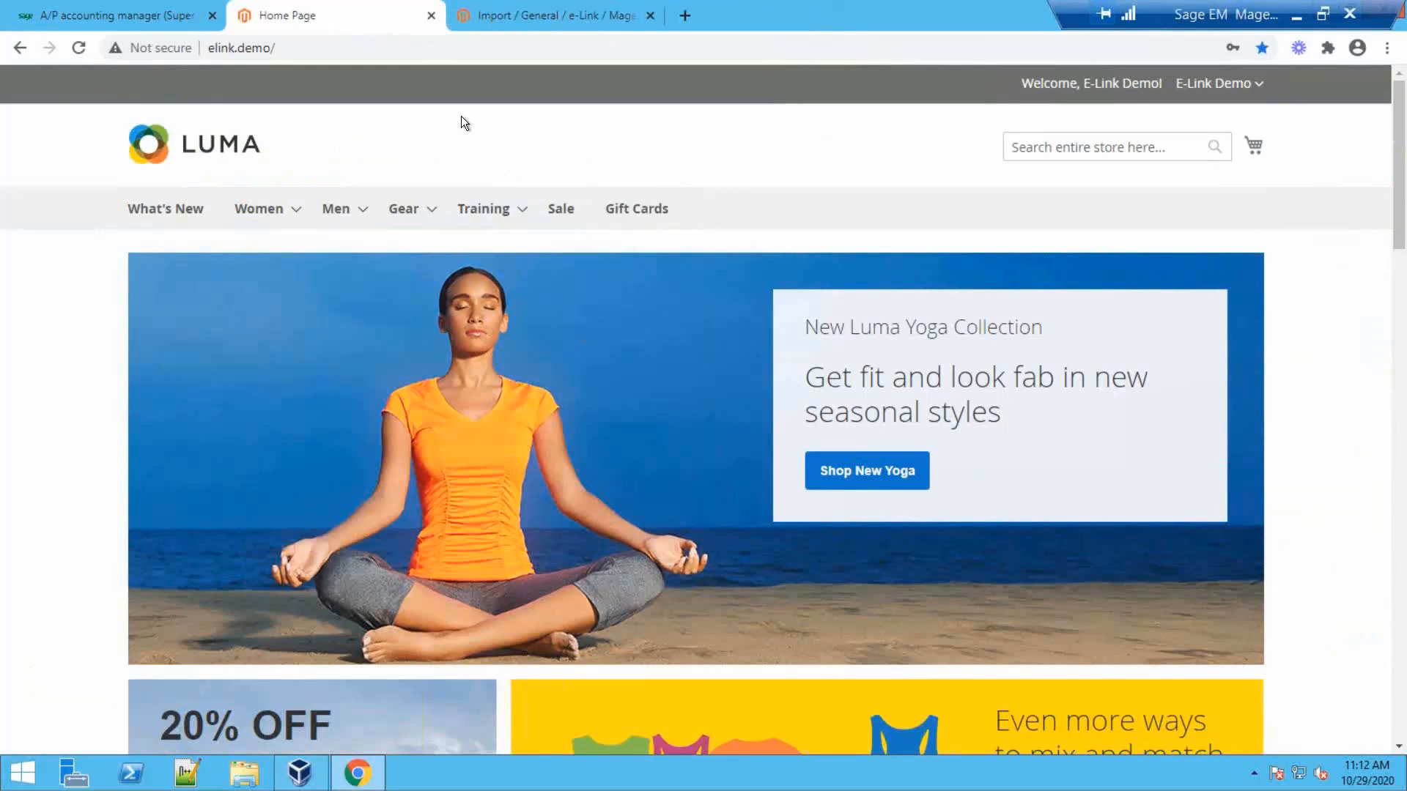
mouse_move(394, 203)
mouse_move(301, 225)
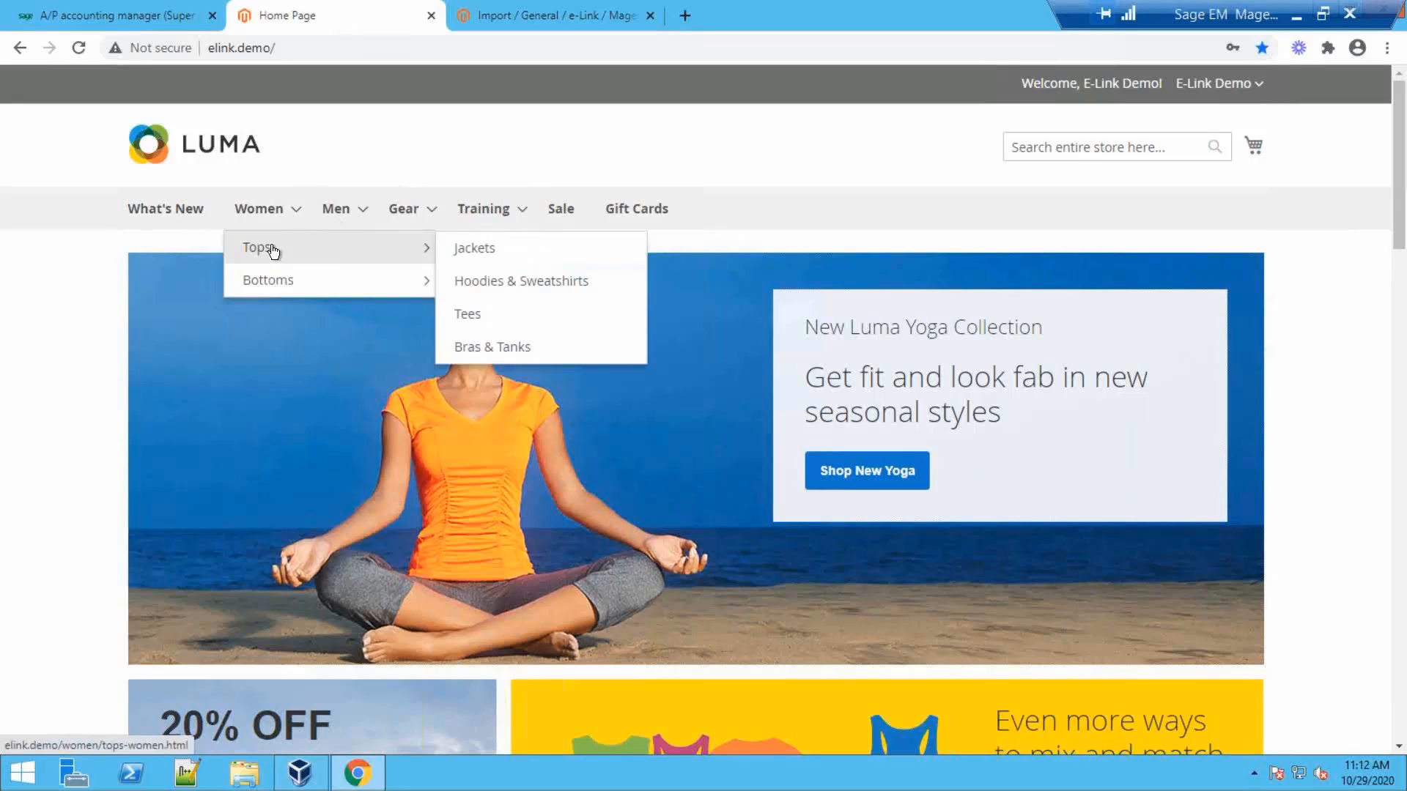
click(276, 245)
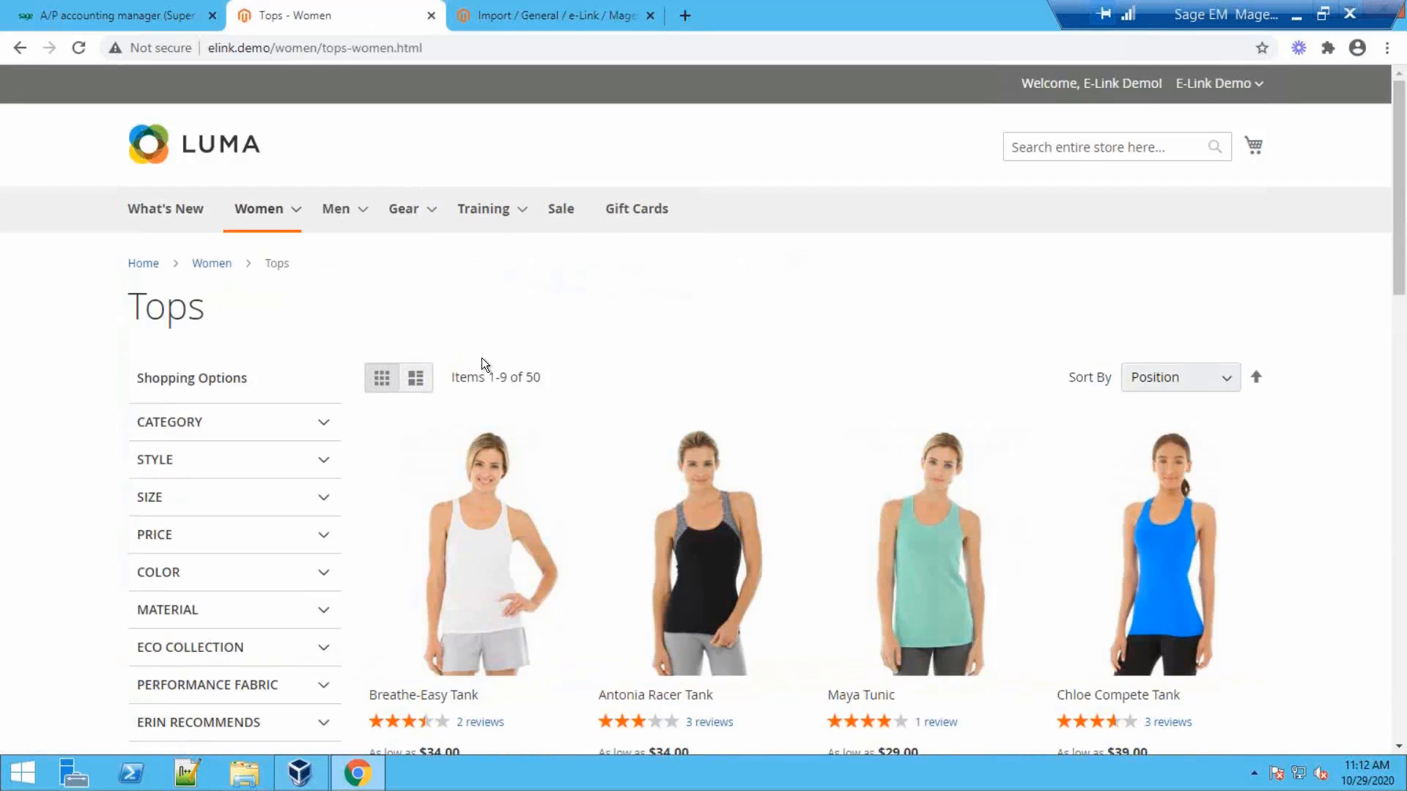
scroll(485, 344, down, 1)
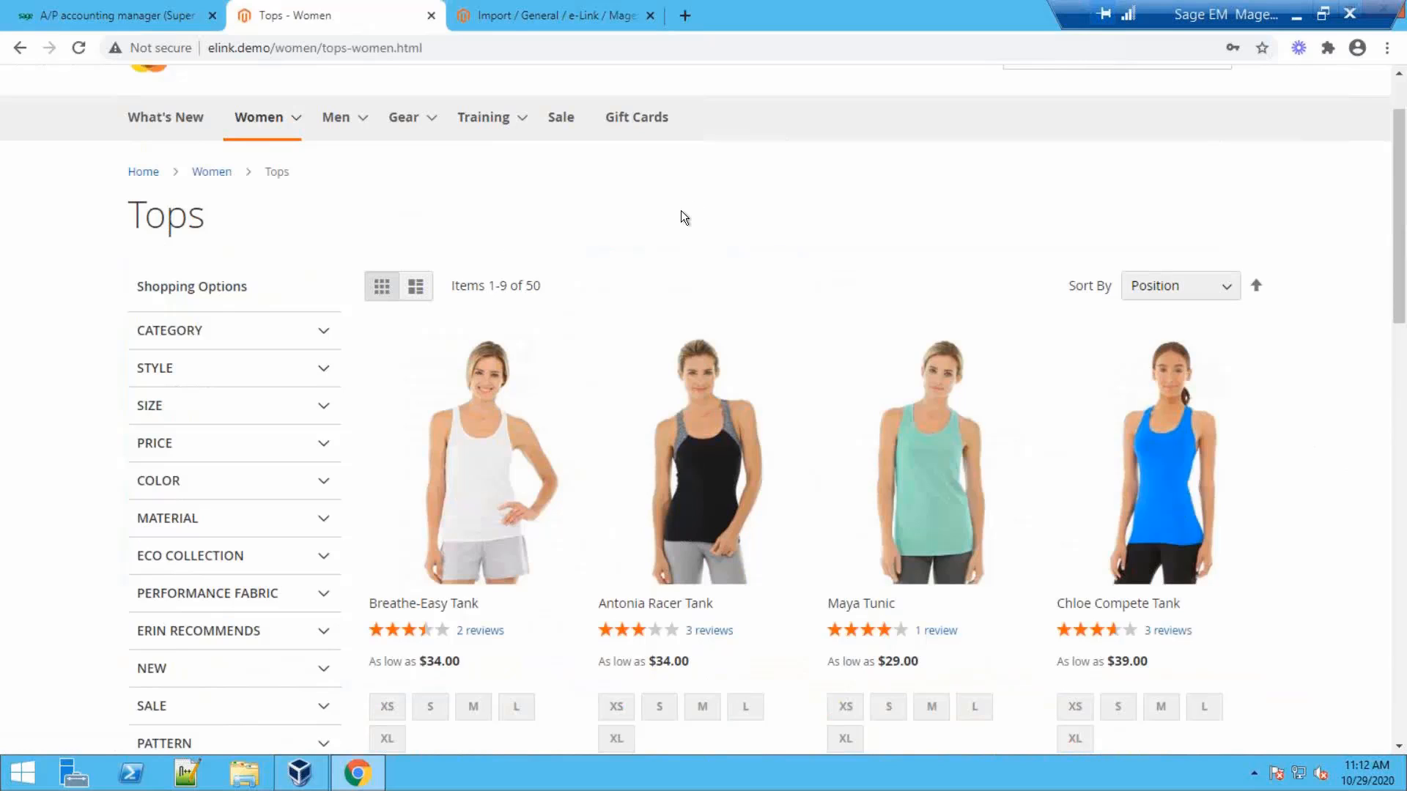
scroll(680, 210, down, 1)
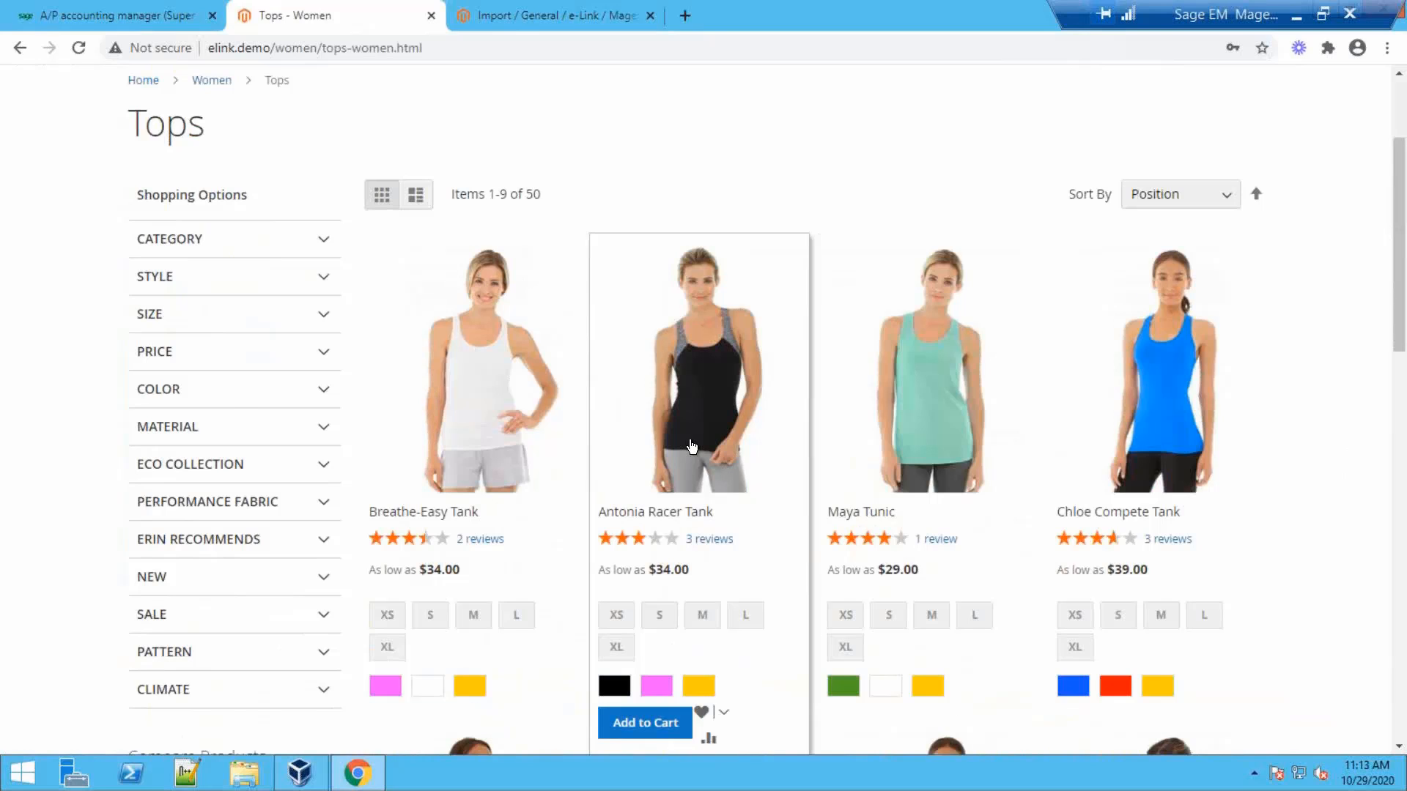
scroll(418, 423, down, 3)
scroll(419, 418, up, 3)
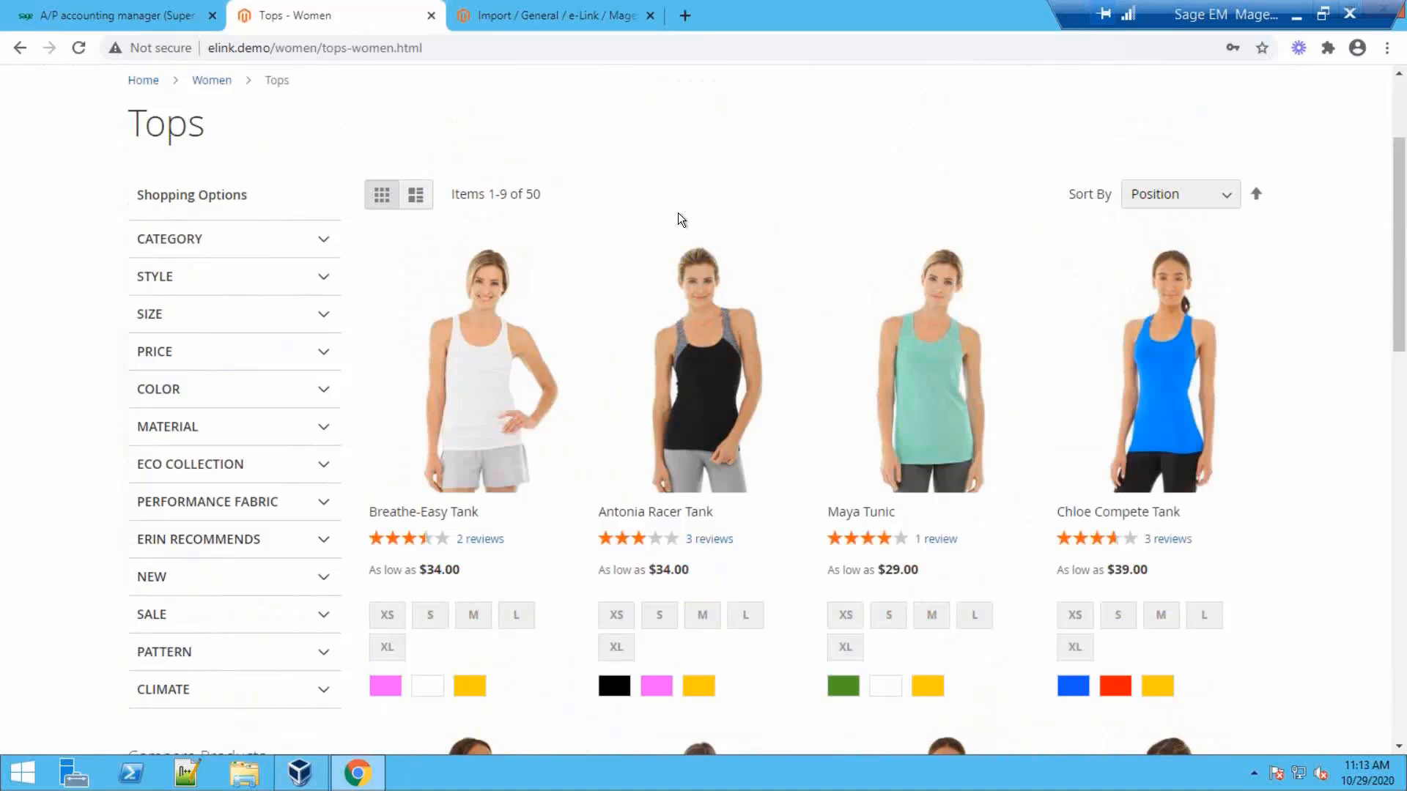
- Add the Breathe-Easy Tank in XS Purple and the Antonia Racer Tank in XS black to the shopping cart
click(386, 685)
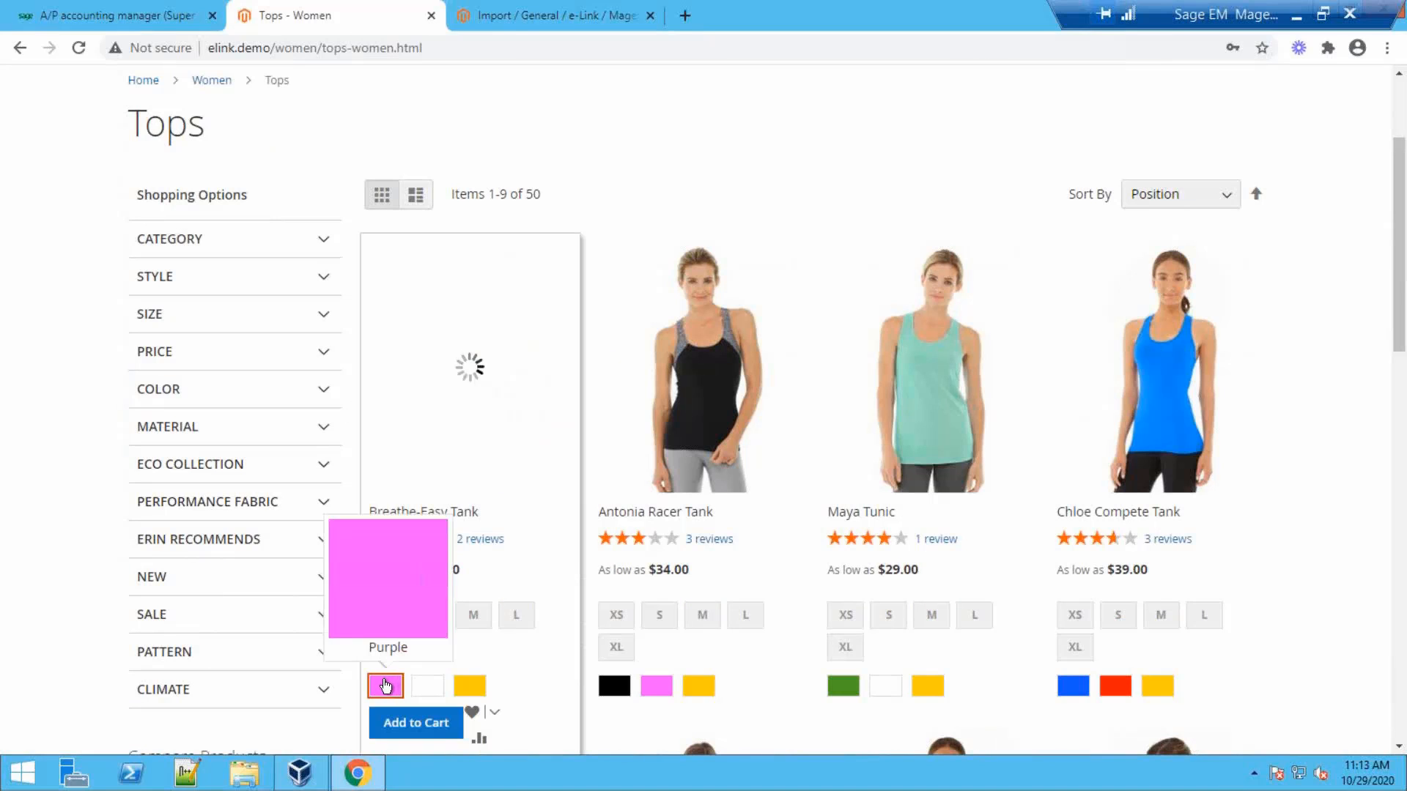
click(386, 614)
scroll(512, 491, down, 2)
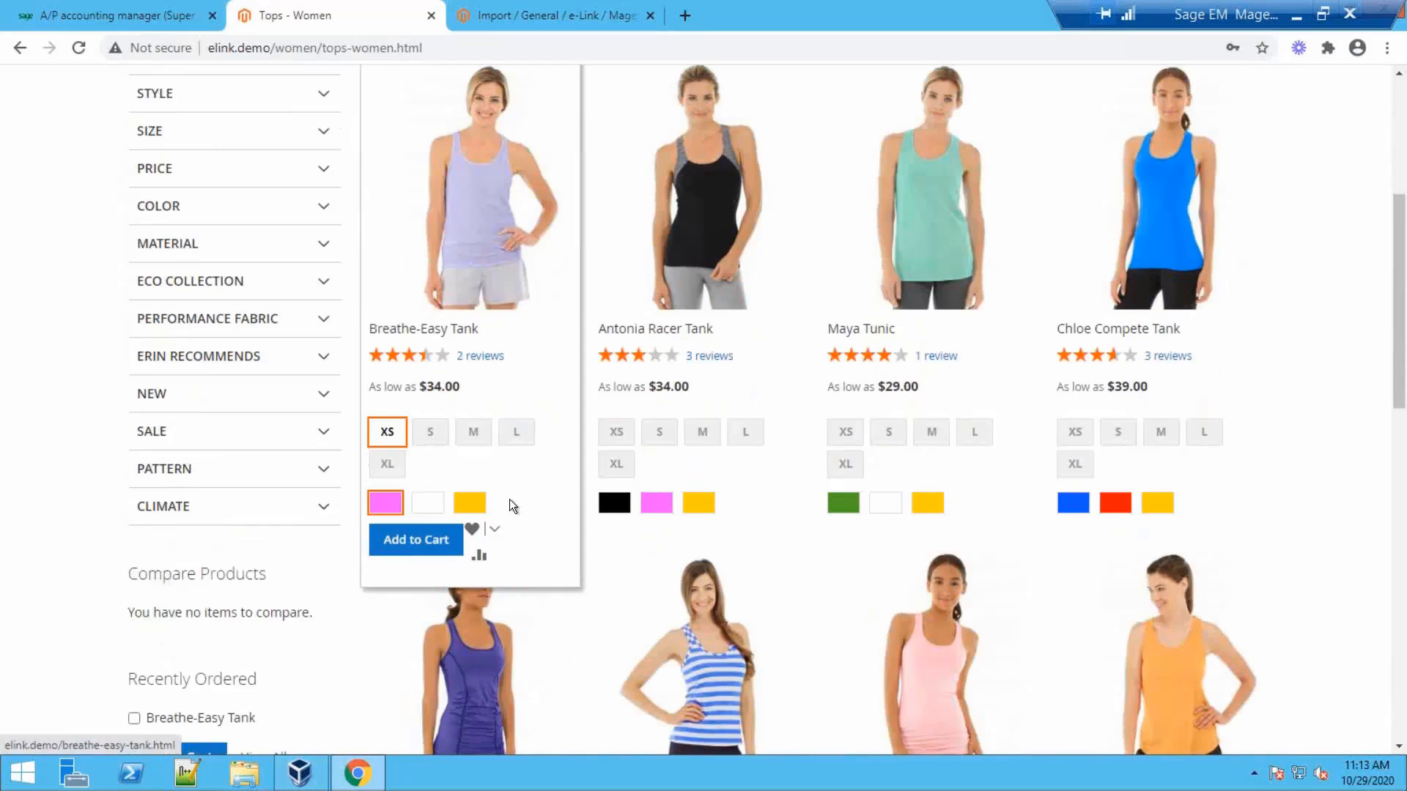
click(415, 539)
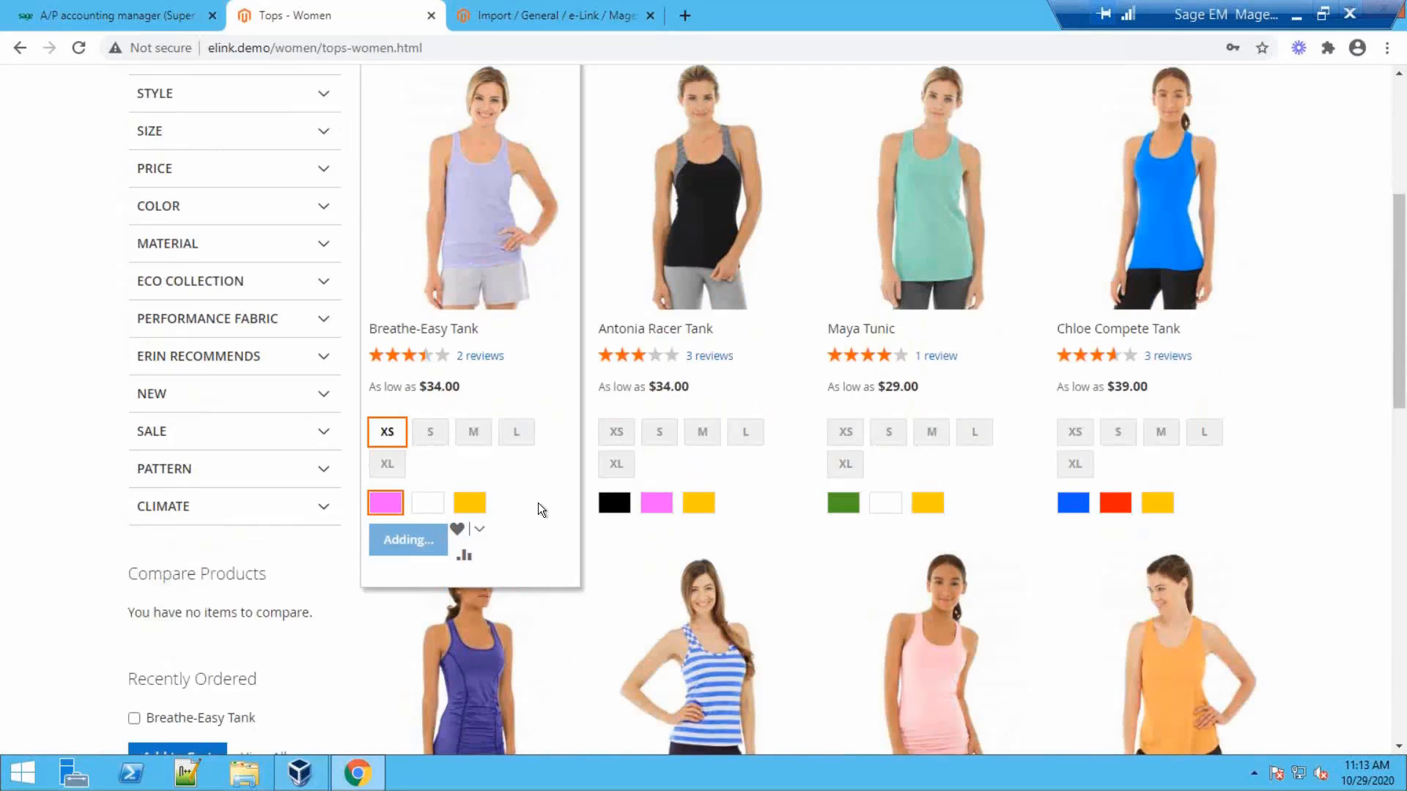
click(614, 502)
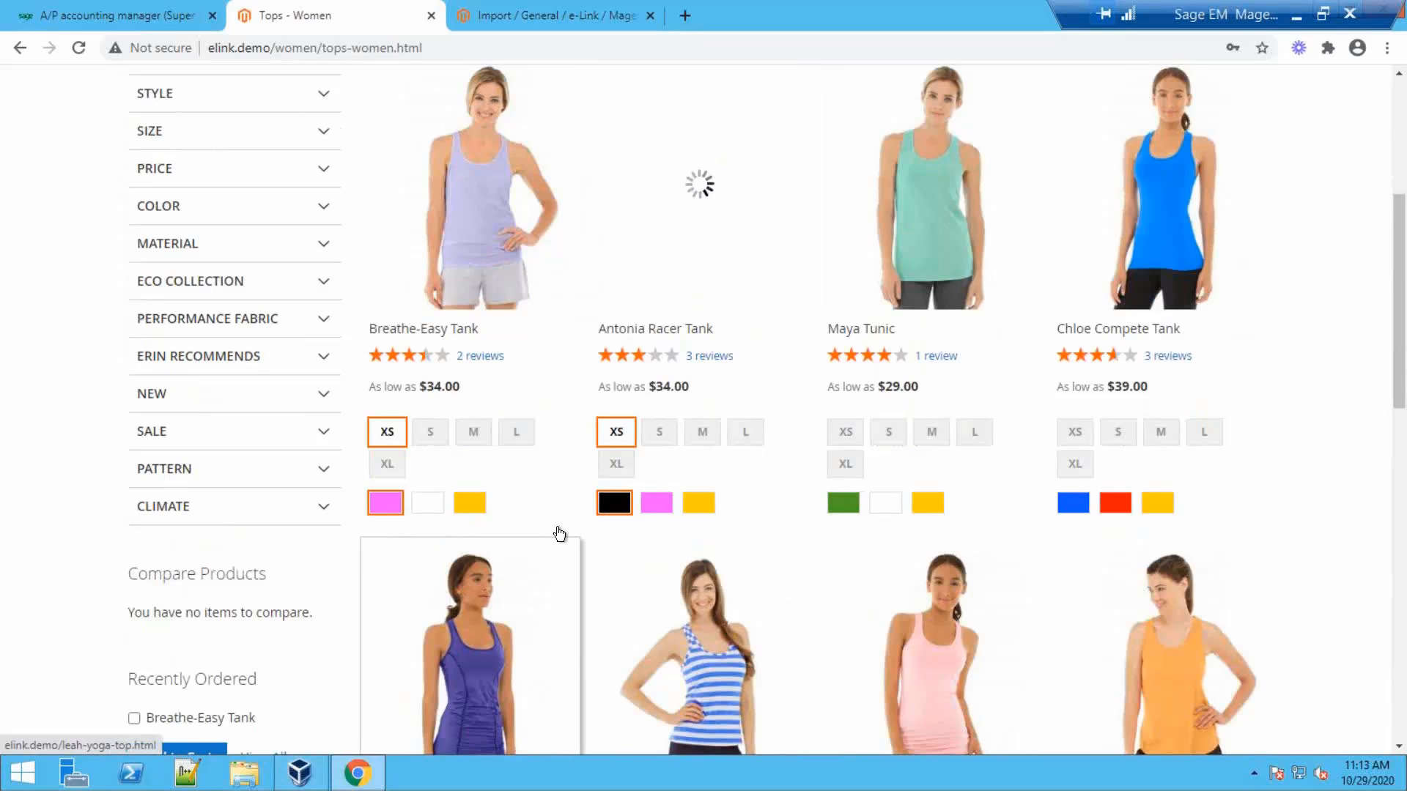
click(617, 544)
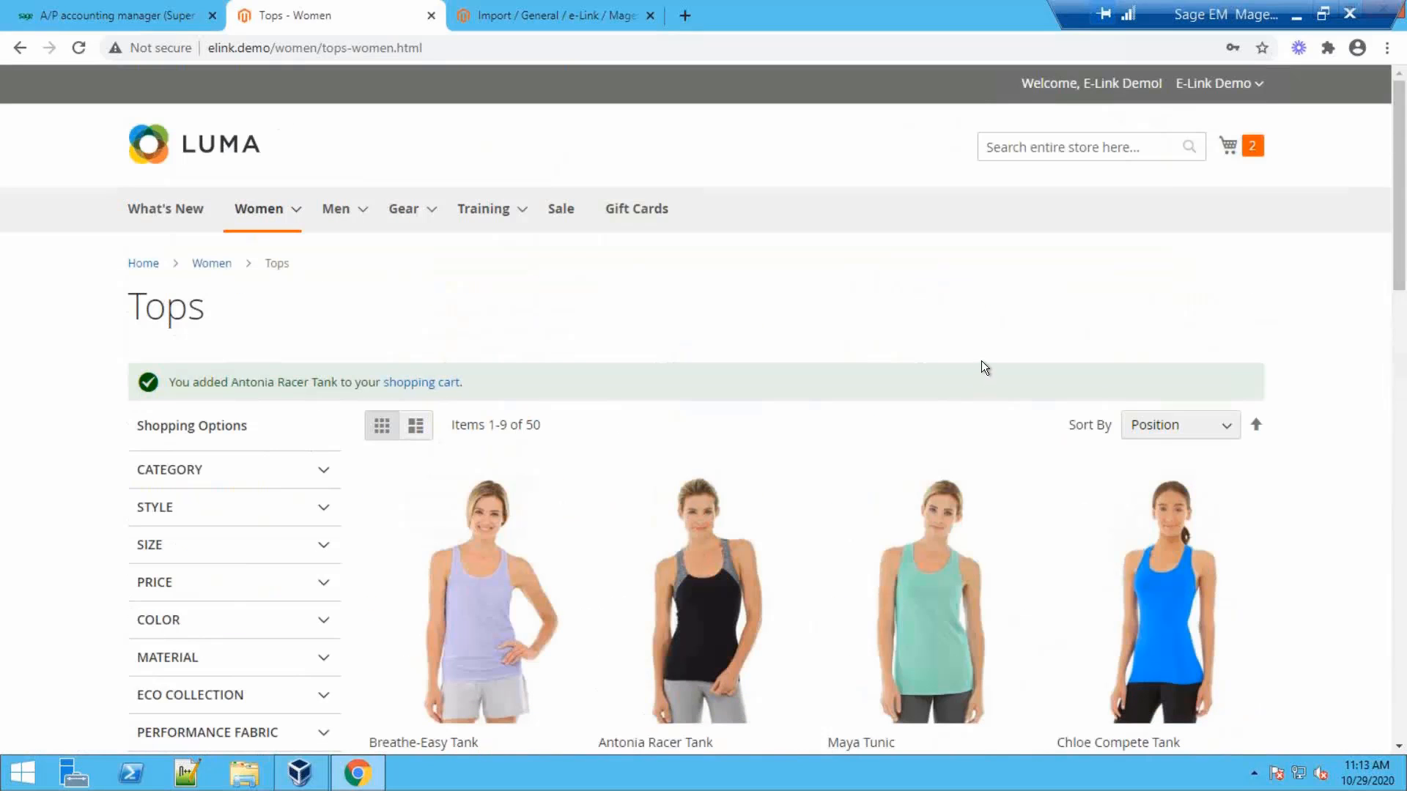
- Proceed to checkout from the cart and continue to payment with the $0.00 Table Rate (Best Way) shipping method
click(1262, 151)
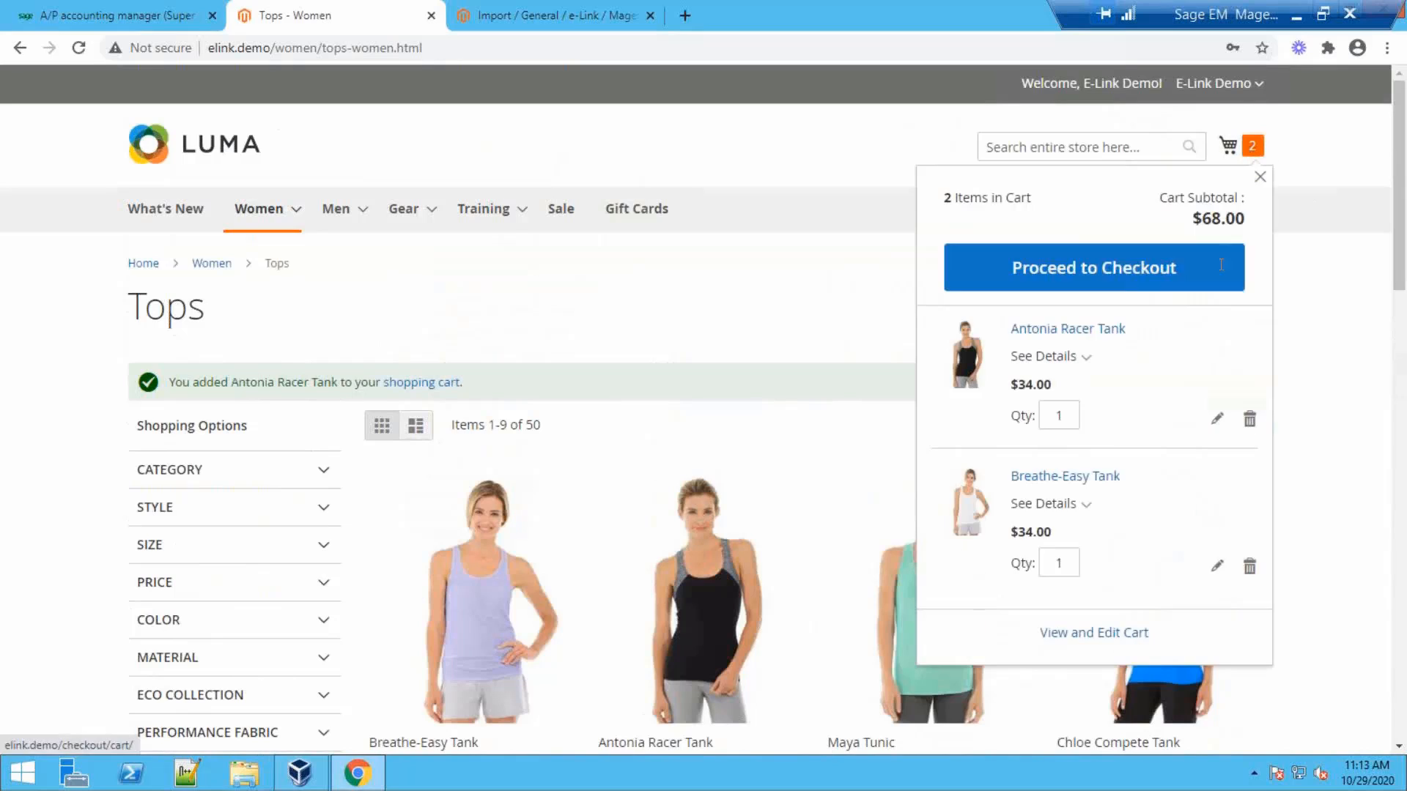
click(1168, 268)
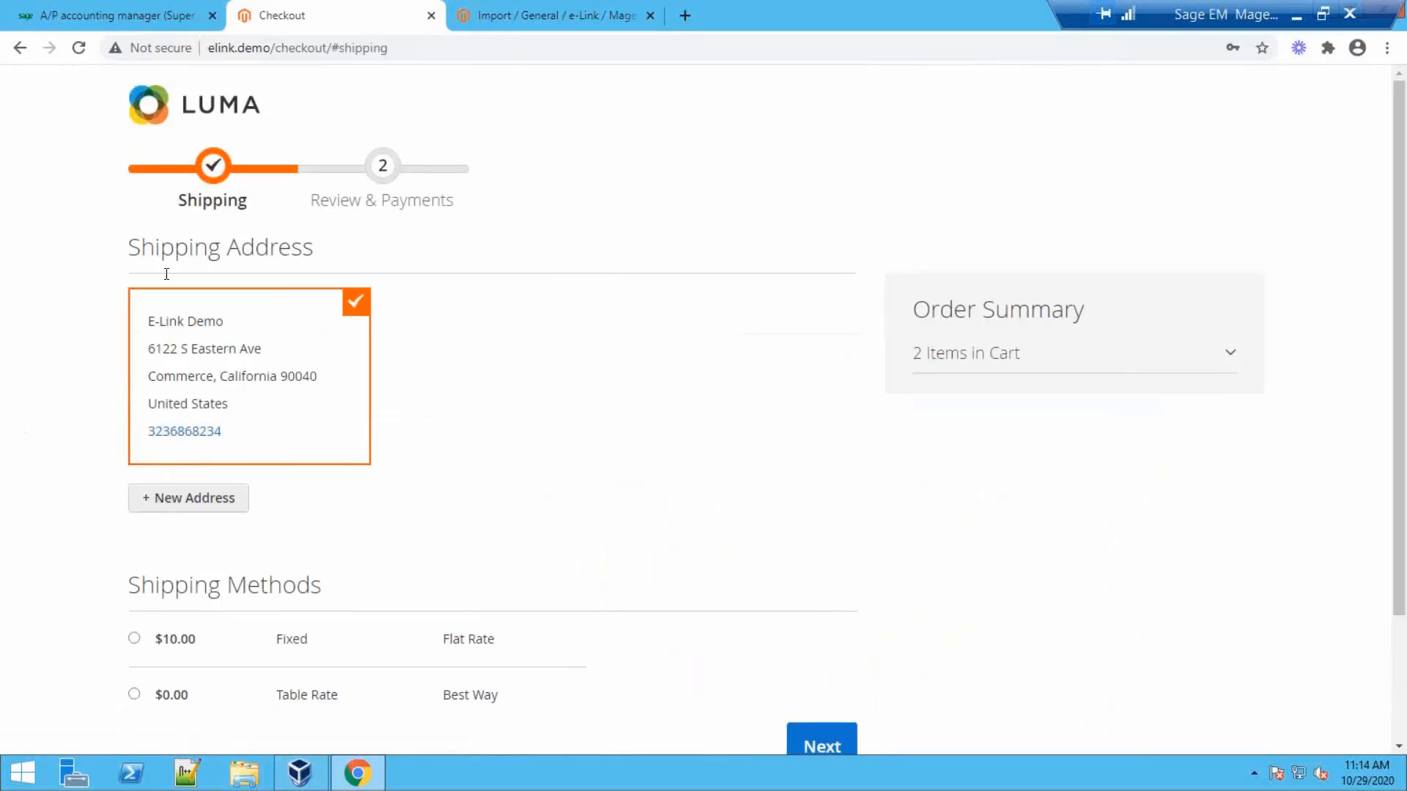
scroll(894, 338, down, 2)
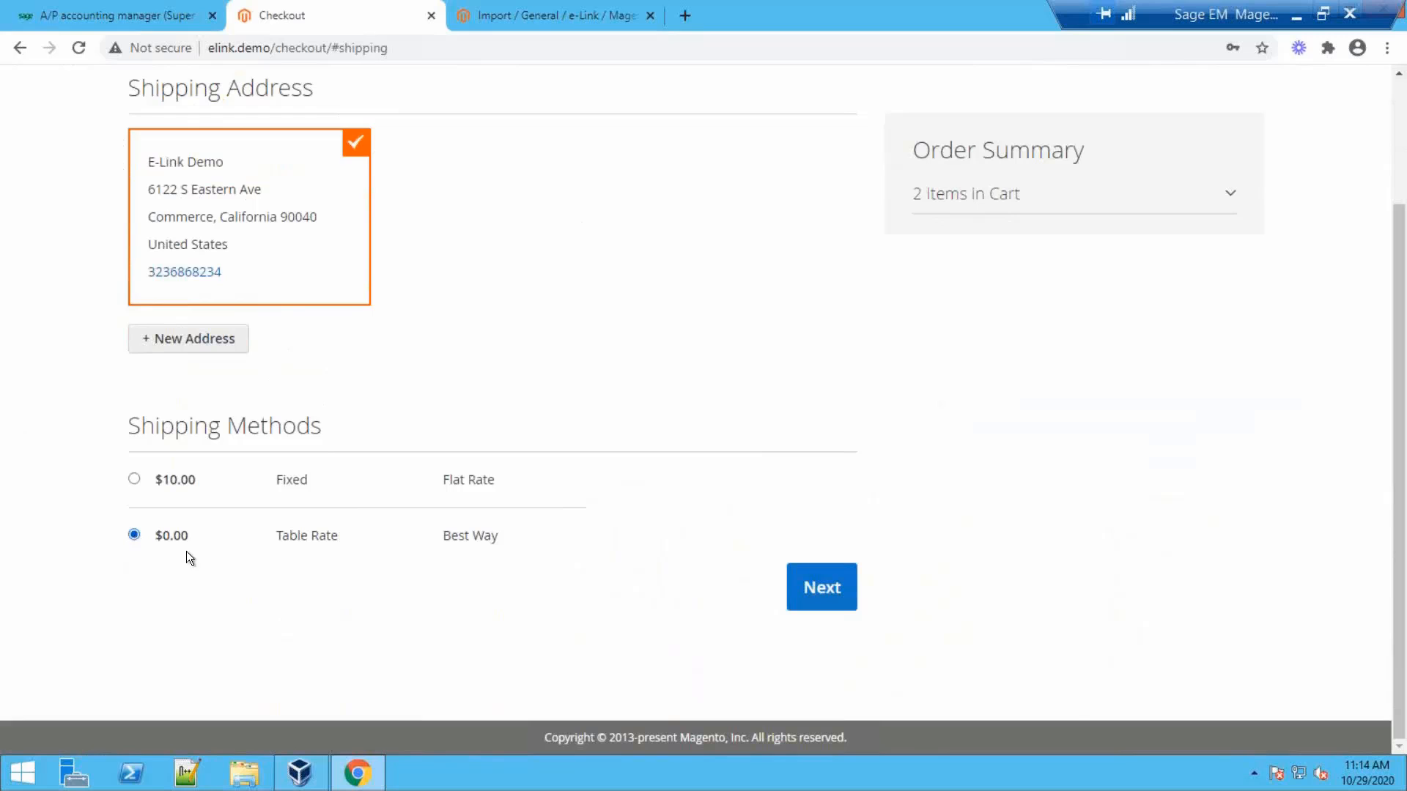
click(822, 586)
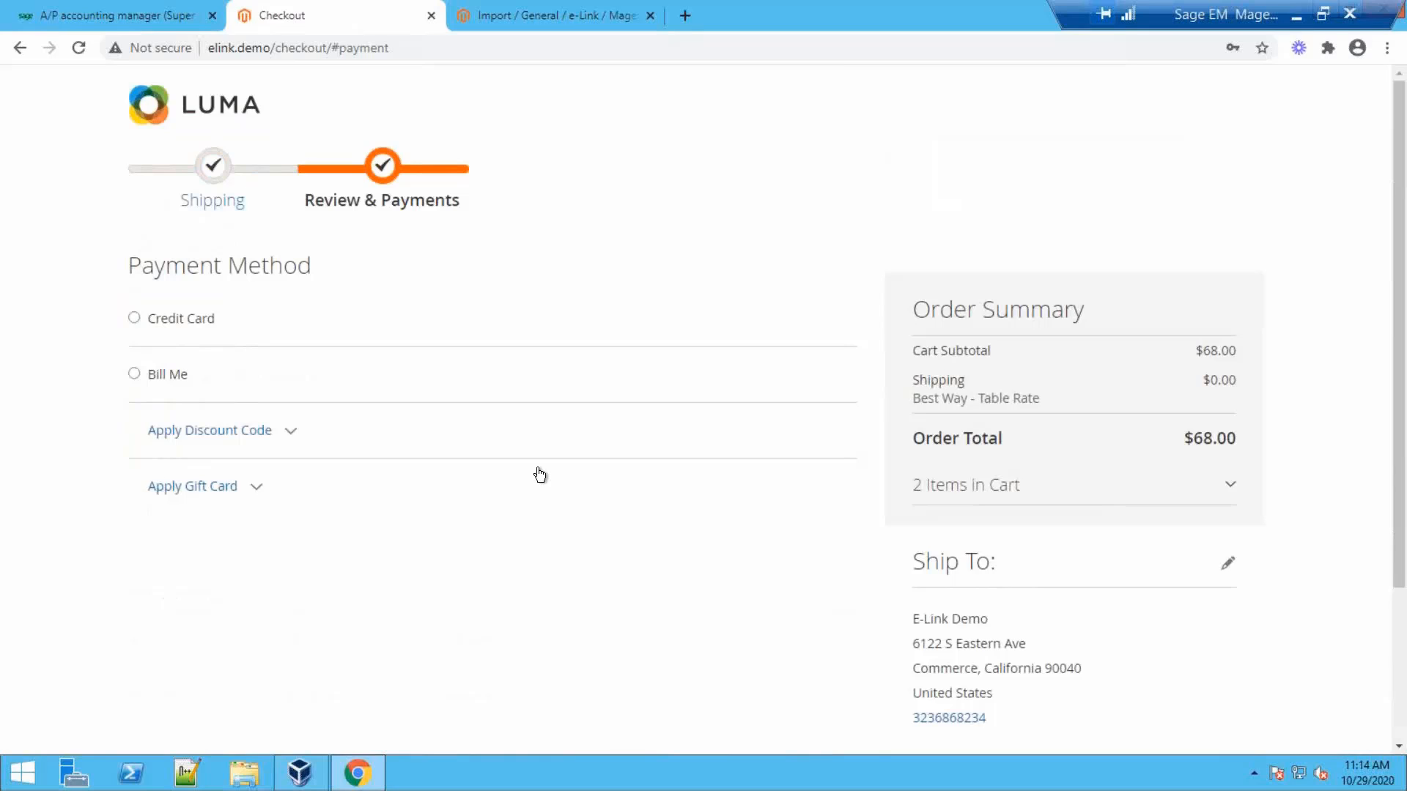
- Choose Credit Card as the payment method, select the saved Visa card and check its billing address
click(134, 373)
scroll(228, 413, down, 1)
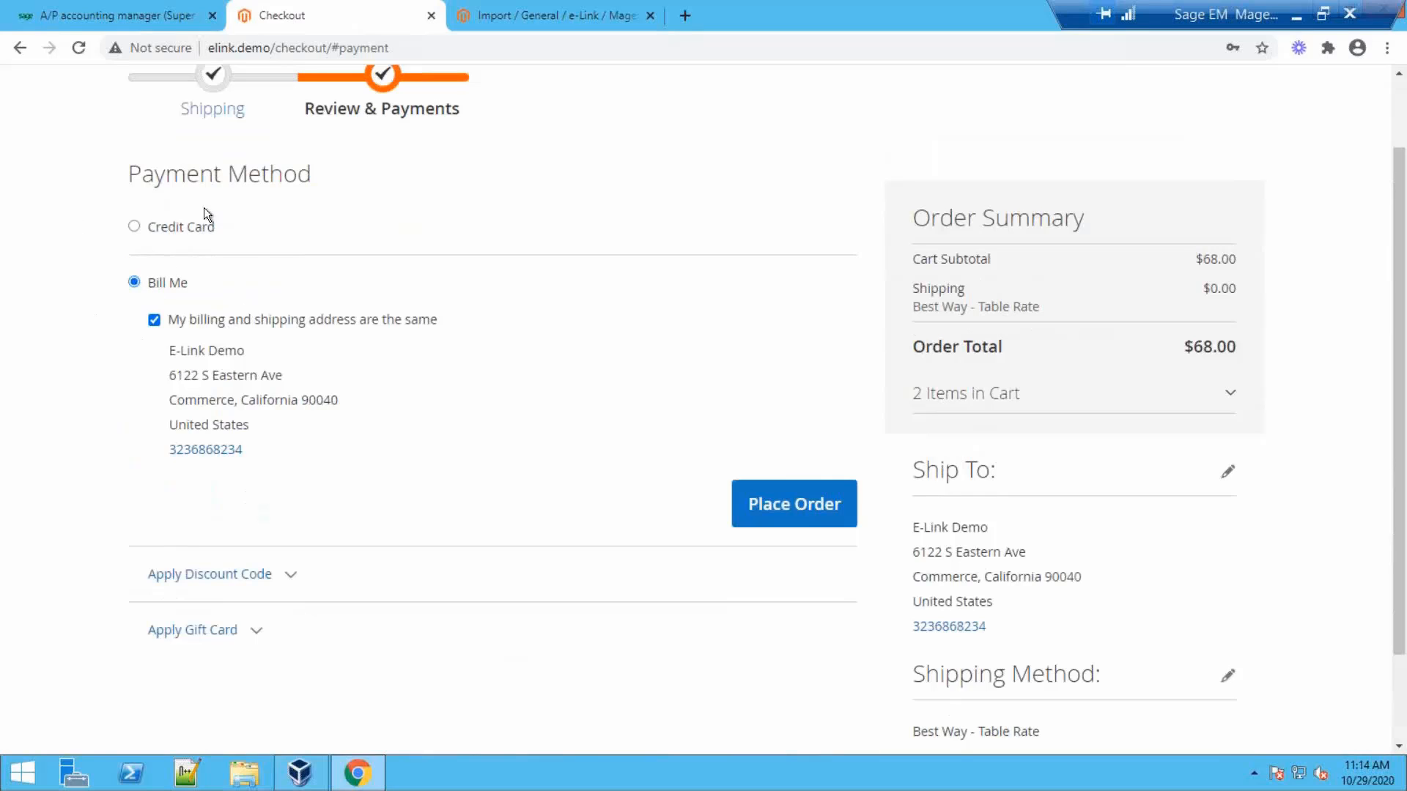
click(134, 227)
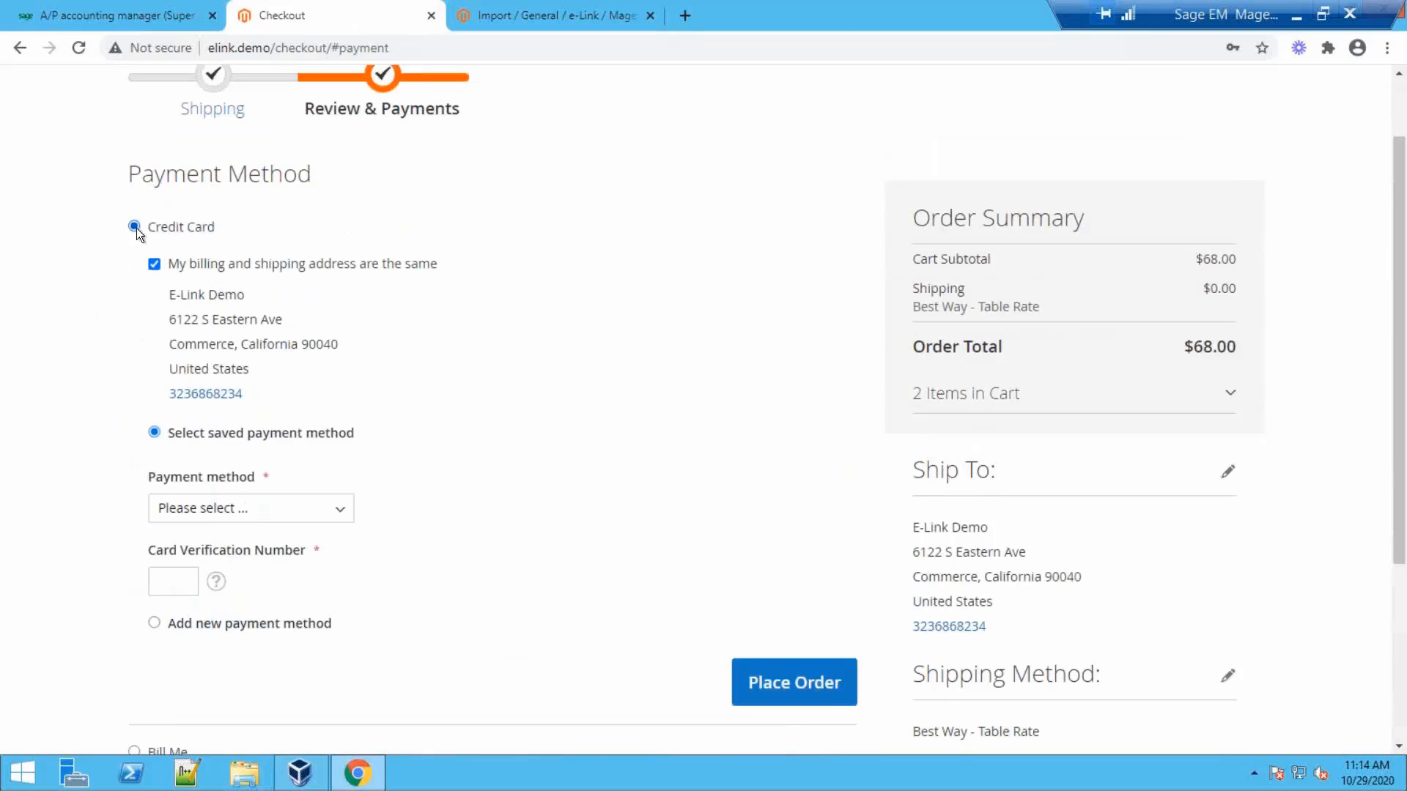
click(290, 513)
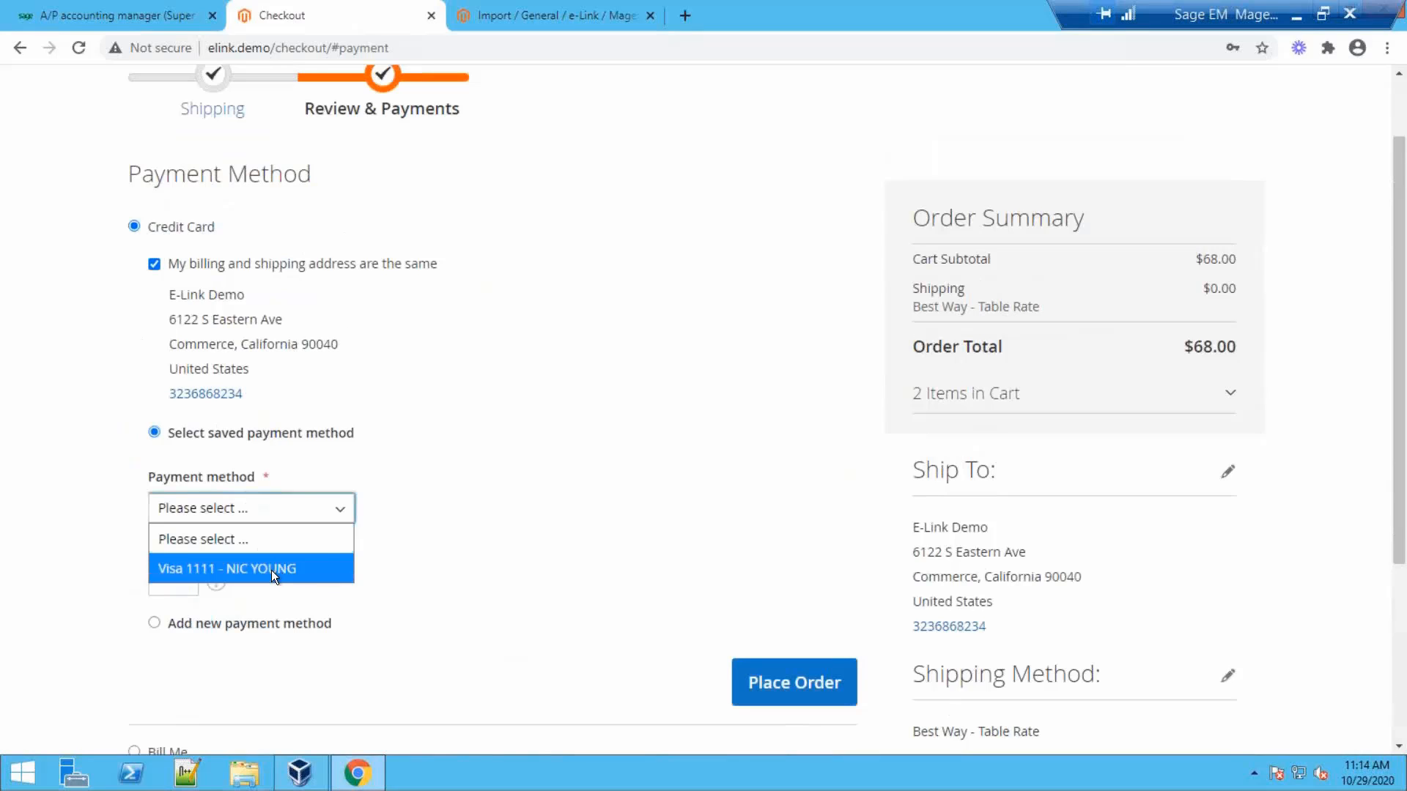
click(273, 569)
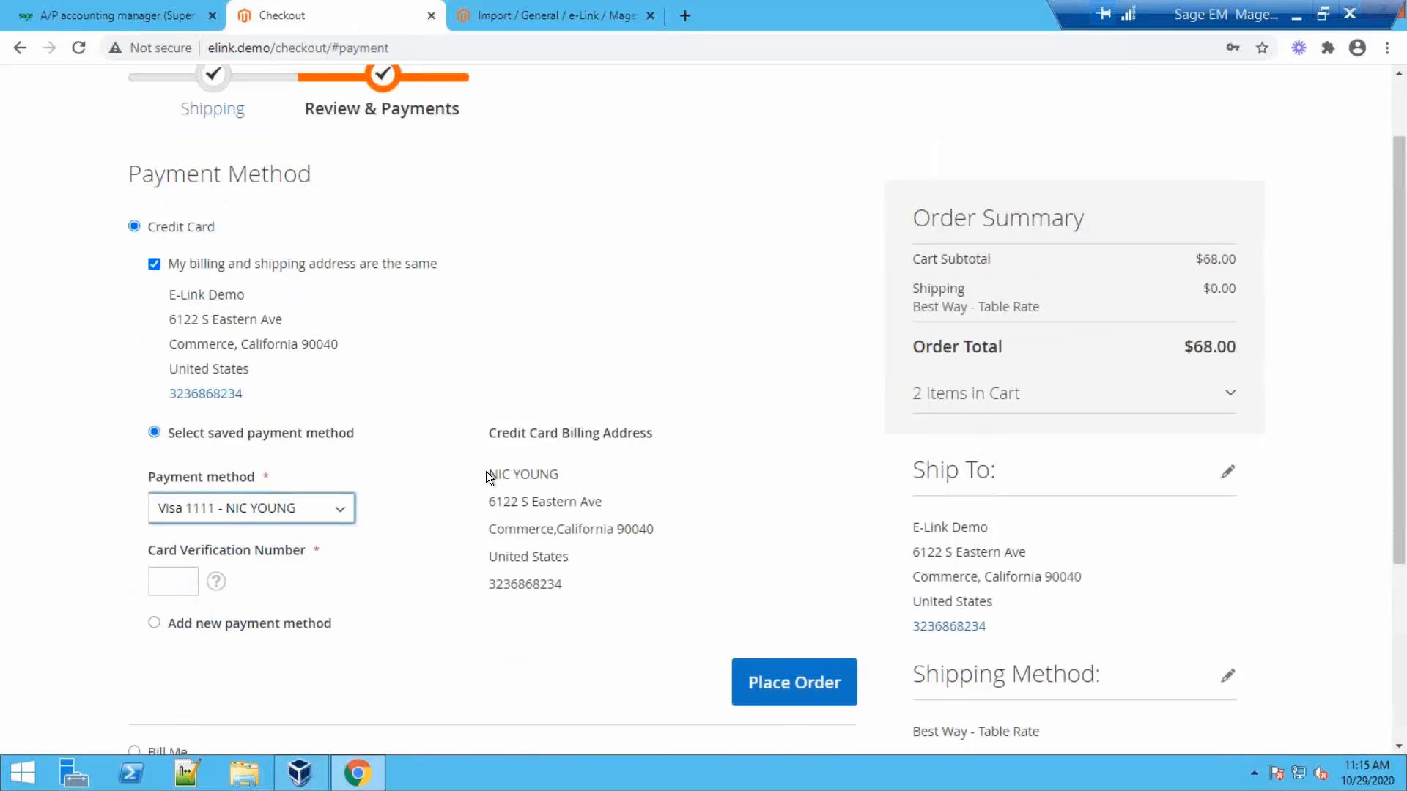
drag(486, 472, 574, 579)
click(575, 579)
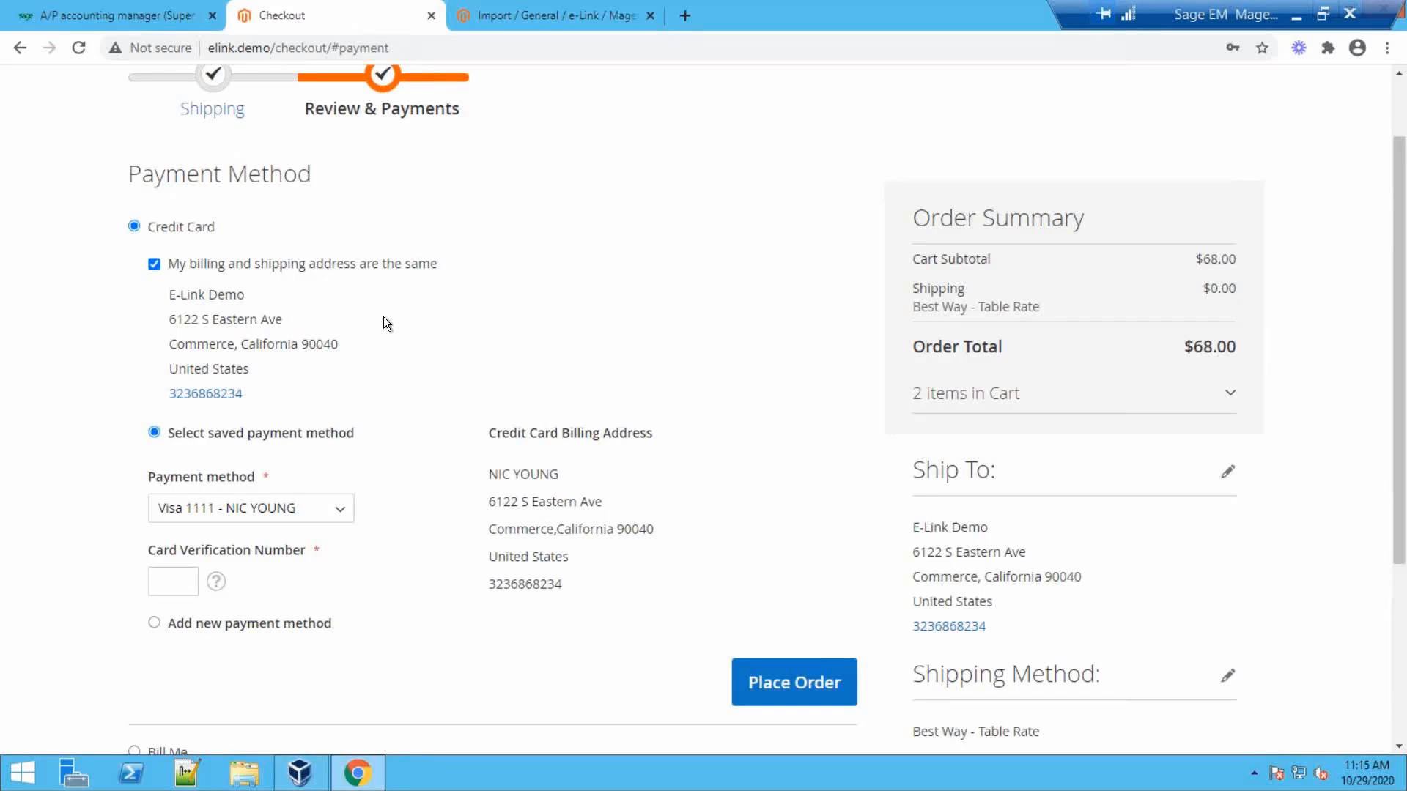
- Enter the card verification number and place the order
click(173, 581)
text(123)
click(795, 688)
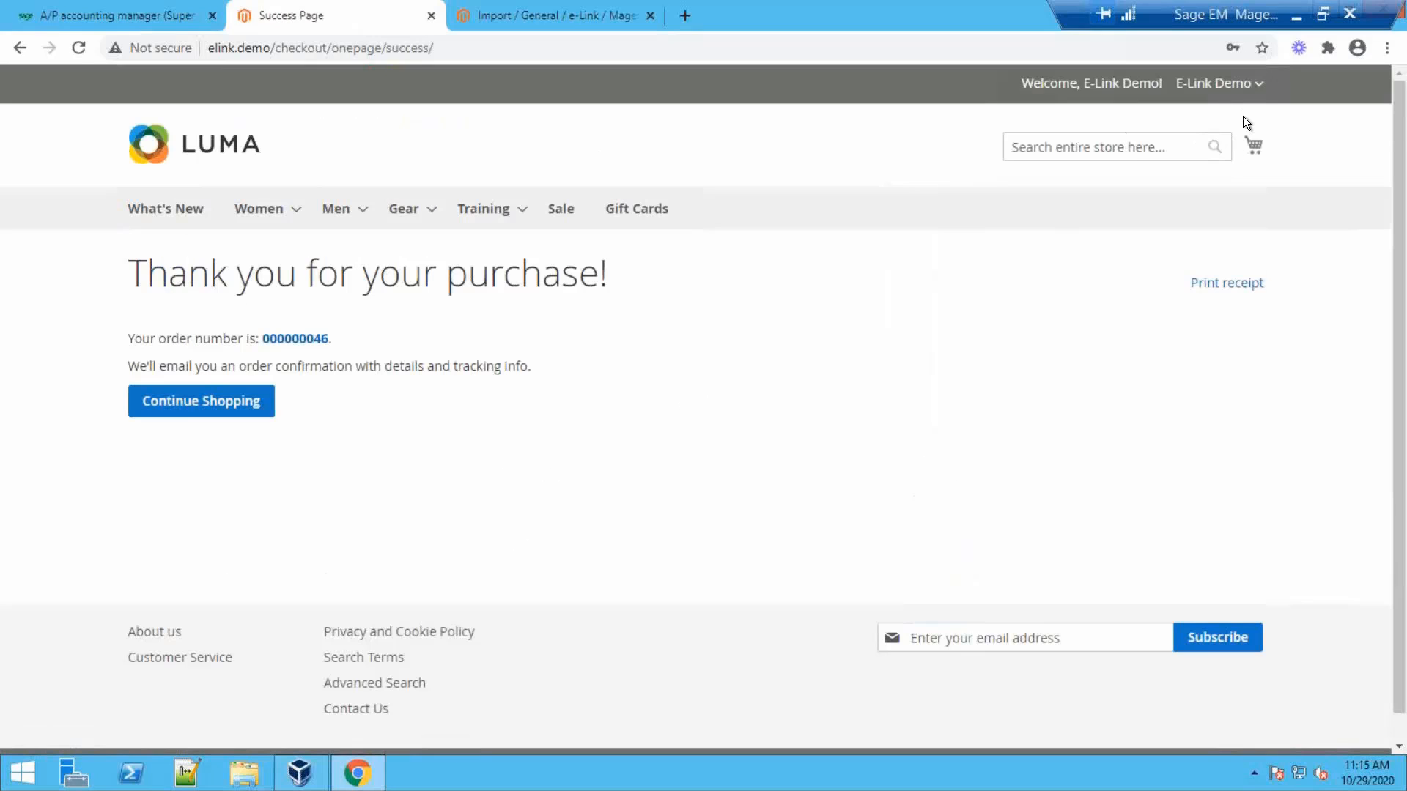
- Open My Sales Orders in the customer account and reload the page to check the pending orders
click(1231, 83)
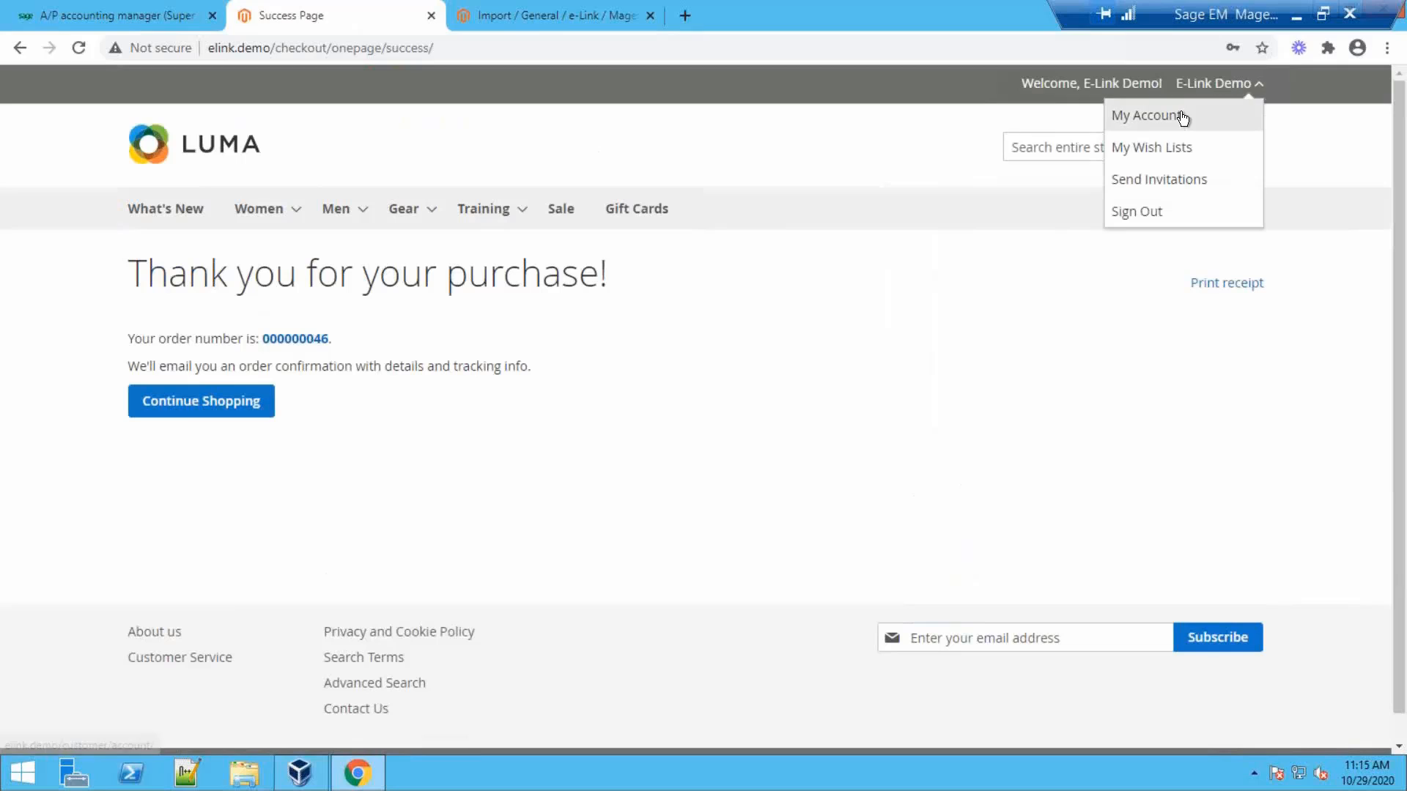
click(1152, 112)
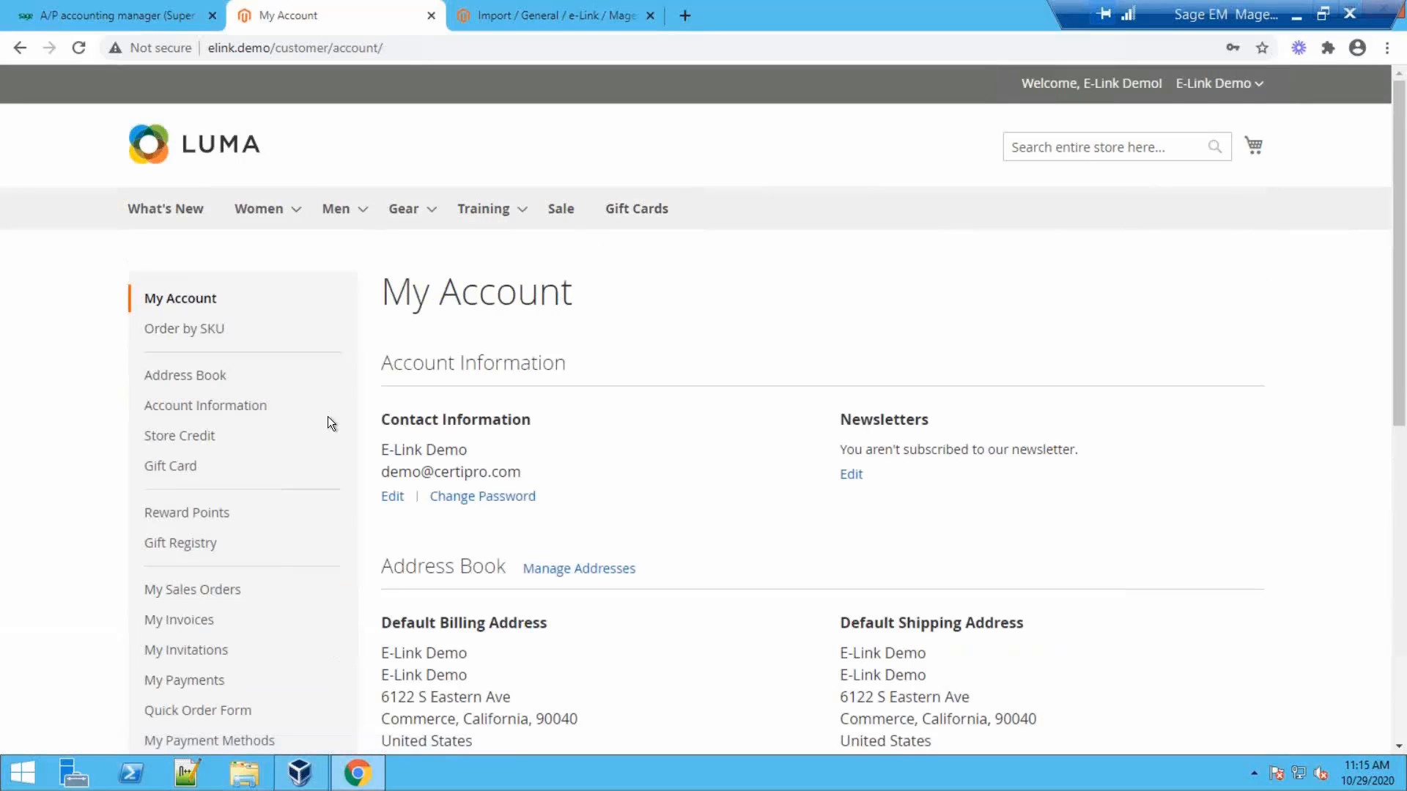
click(224, 590)
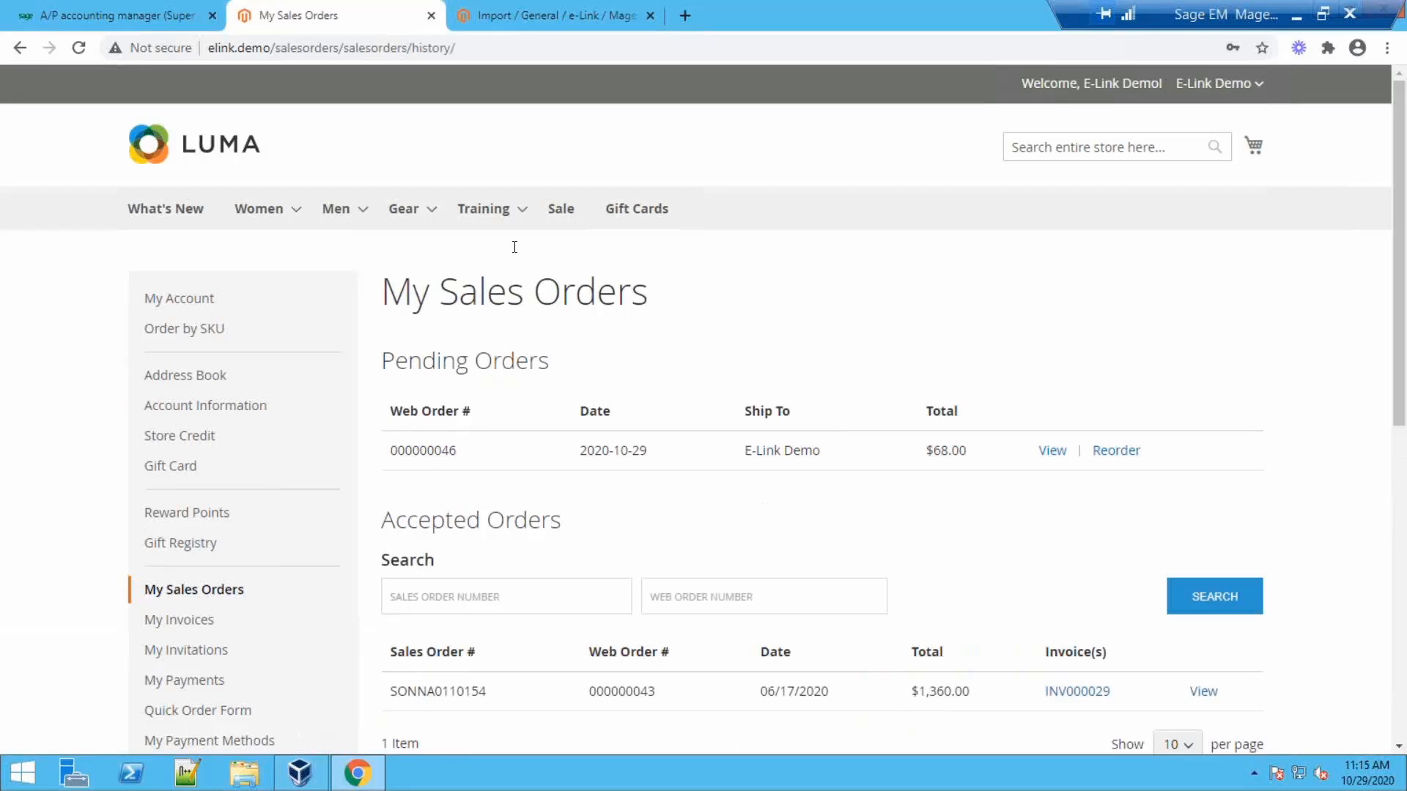
click(521, 52)
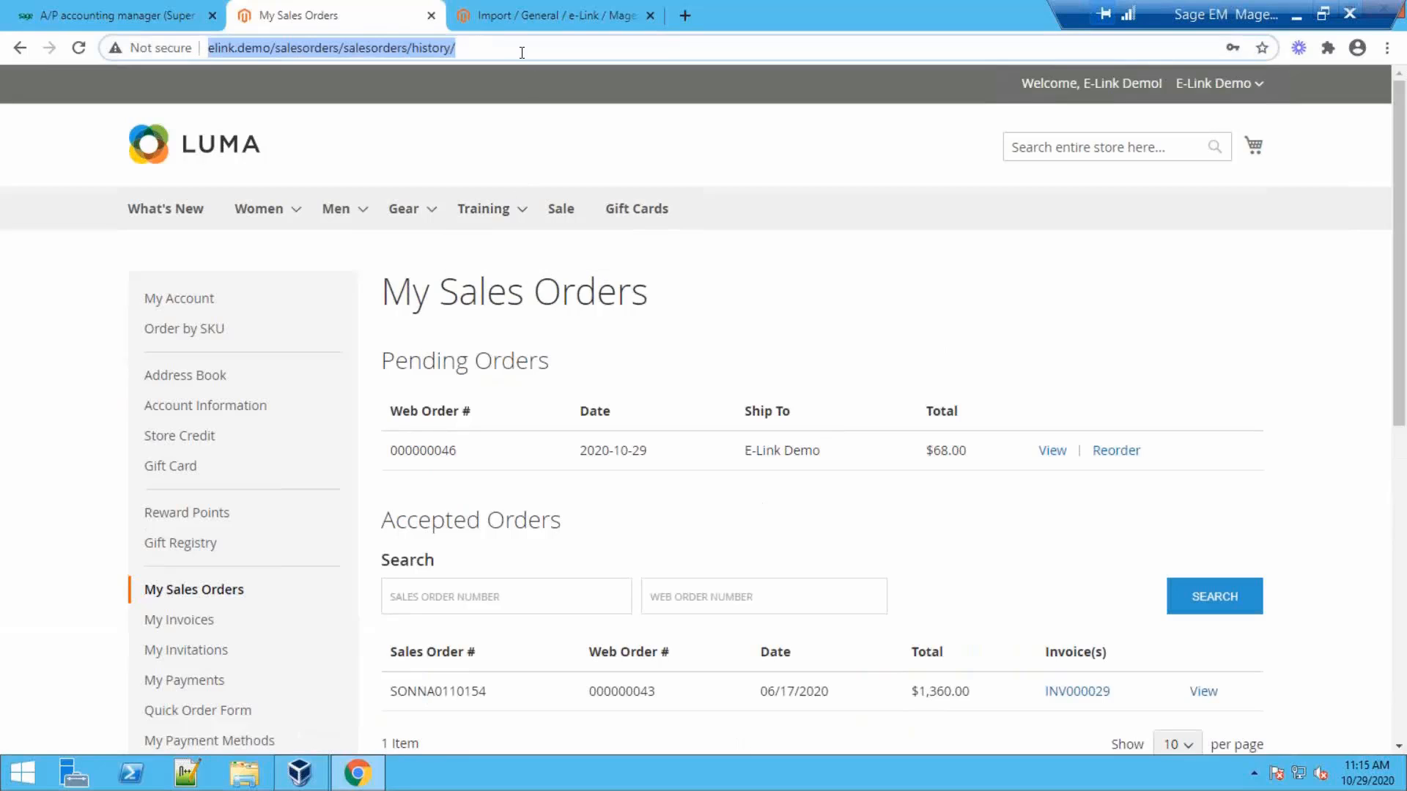
key(Return)
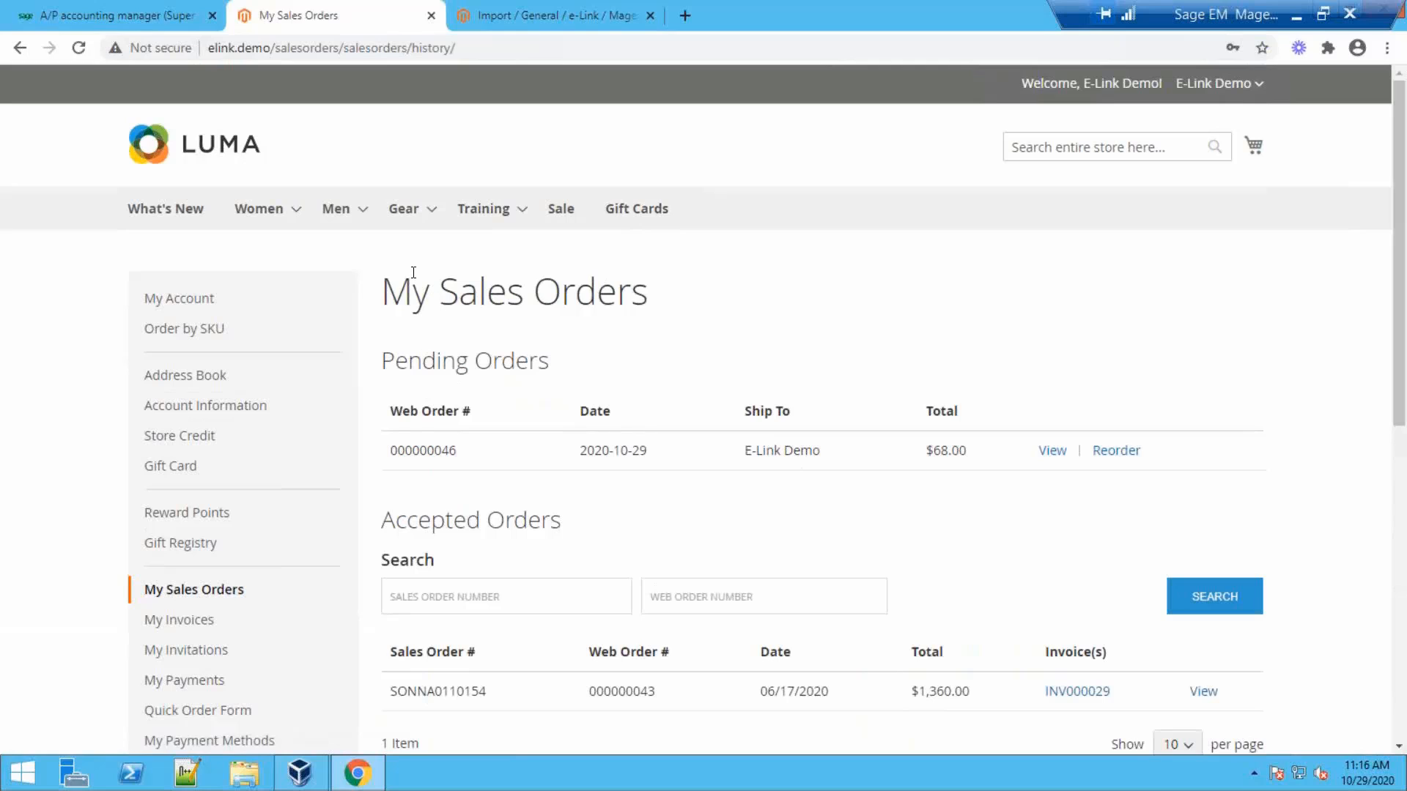
- Switch to the Magento admin and open the E-Link order Queue to check for orders awaiting export
click(509, 9)
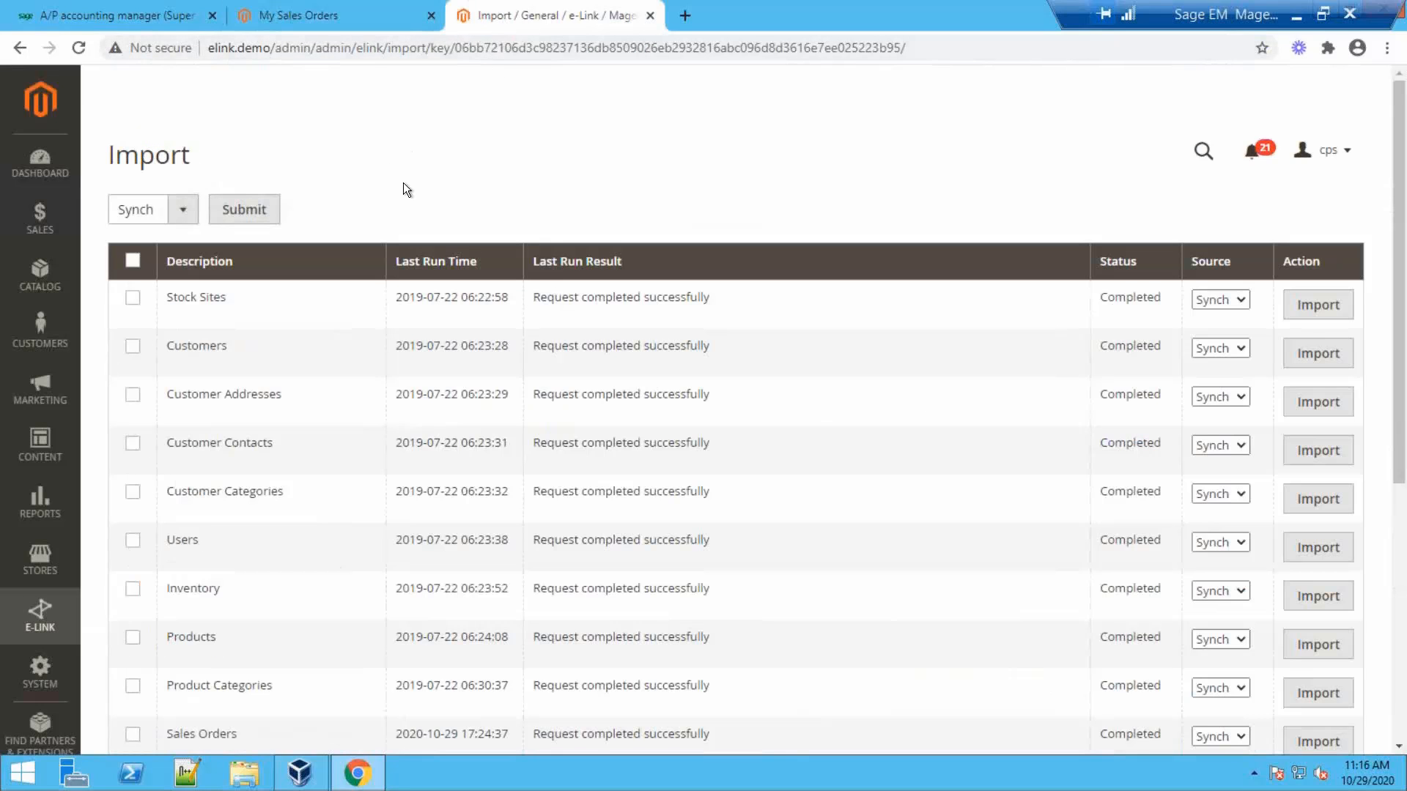
scroll(395, 210, down, 1)
scroll(393, 204, down, 1)
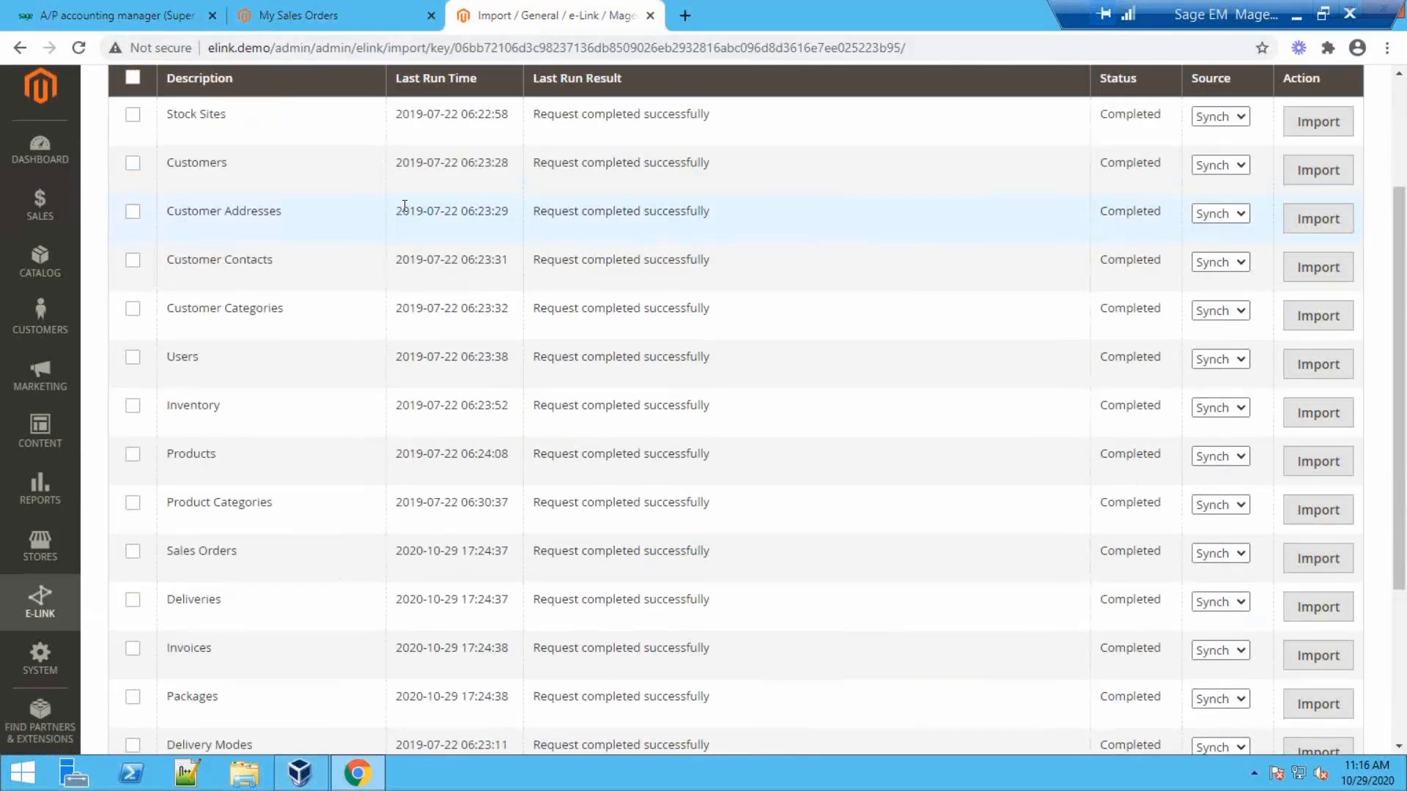
scroll(454, 234, up, 2)
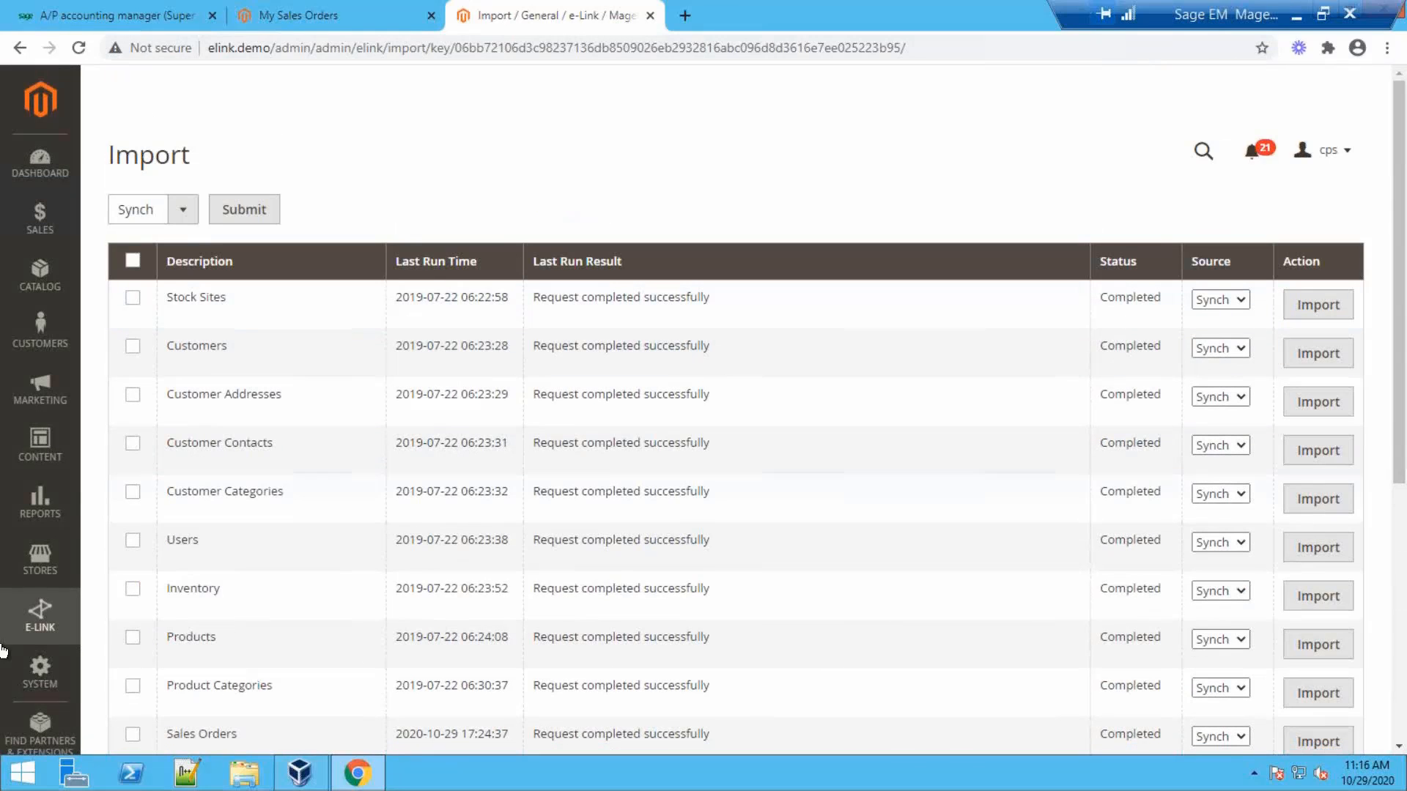
click(41, 611)
click(160, 262)
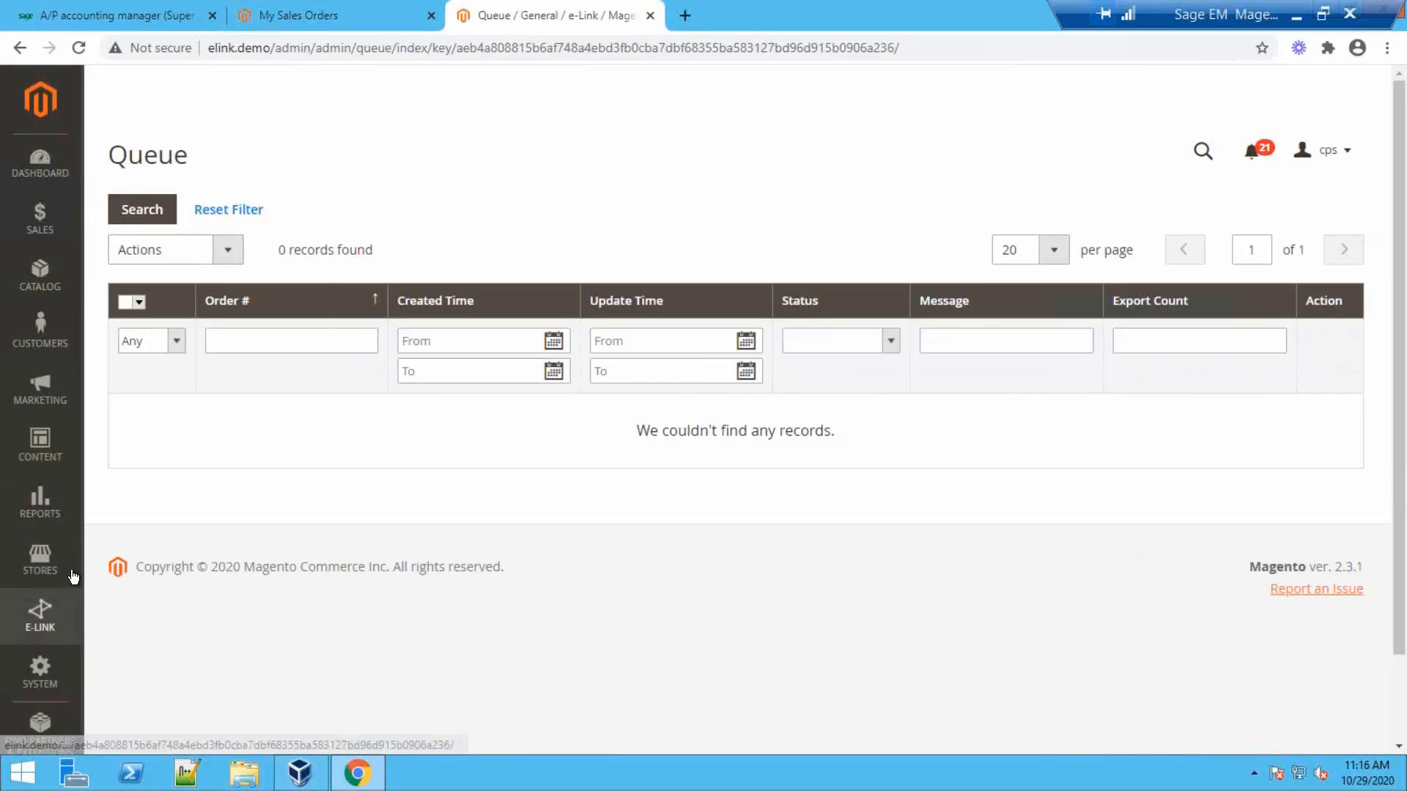
- Return to the E-Link Import page and examine the list of import entities and their last run times
click(70, 597)
click(168, 296)
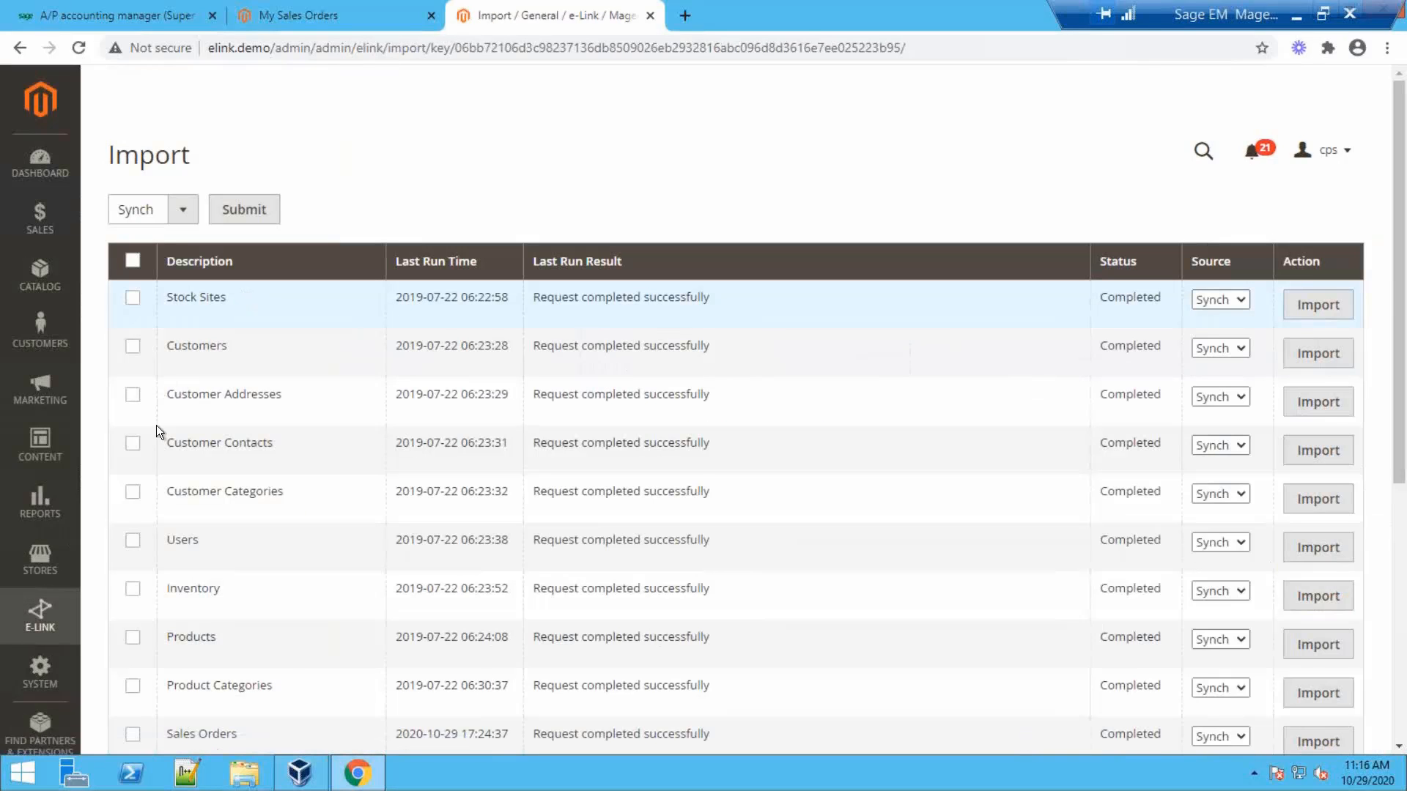
scroll(156, 425, down, 4)
scroll(156, 484, up, 3)
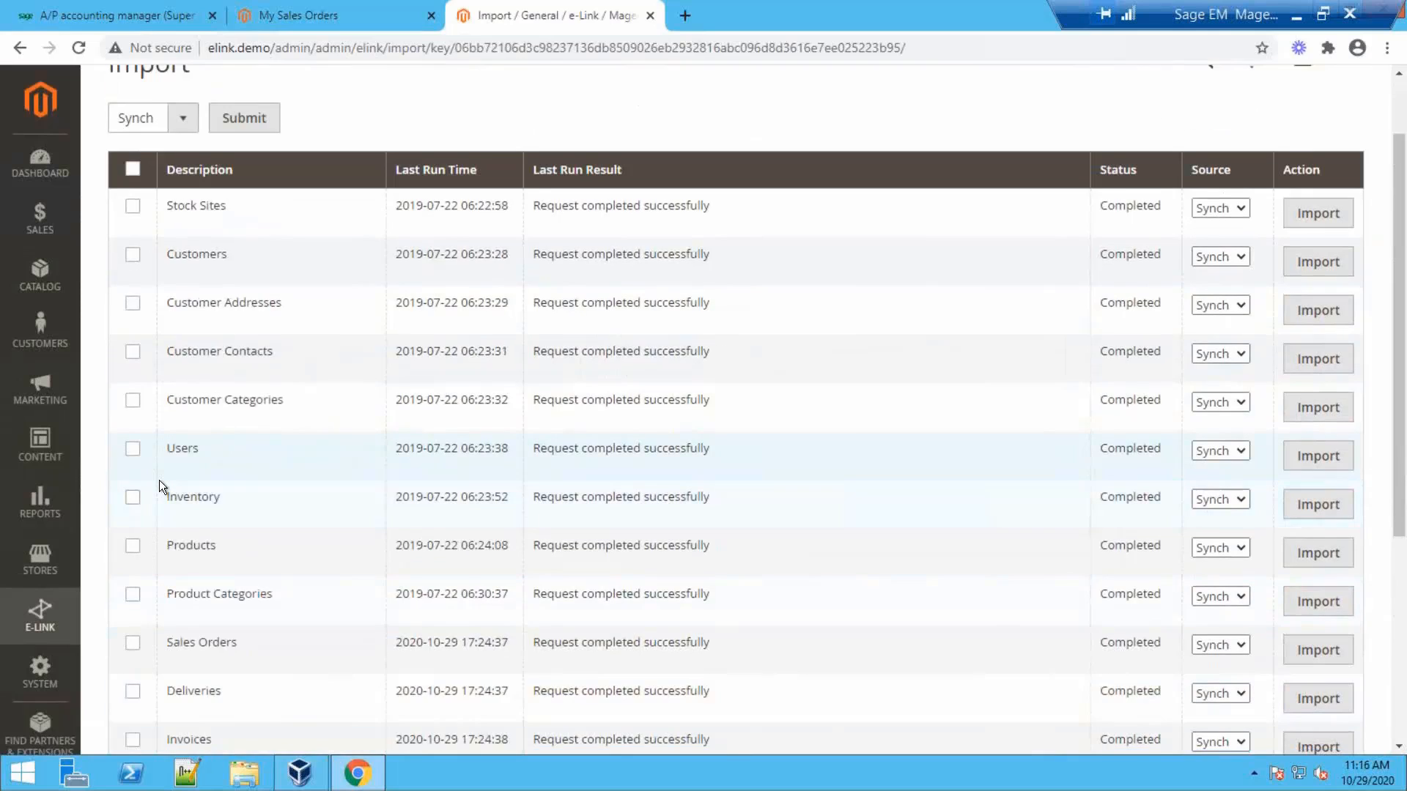
scroll(157, 484, down, 1)
scroll(160, 550, down, 1)
scroll(561, 200, up, 4)
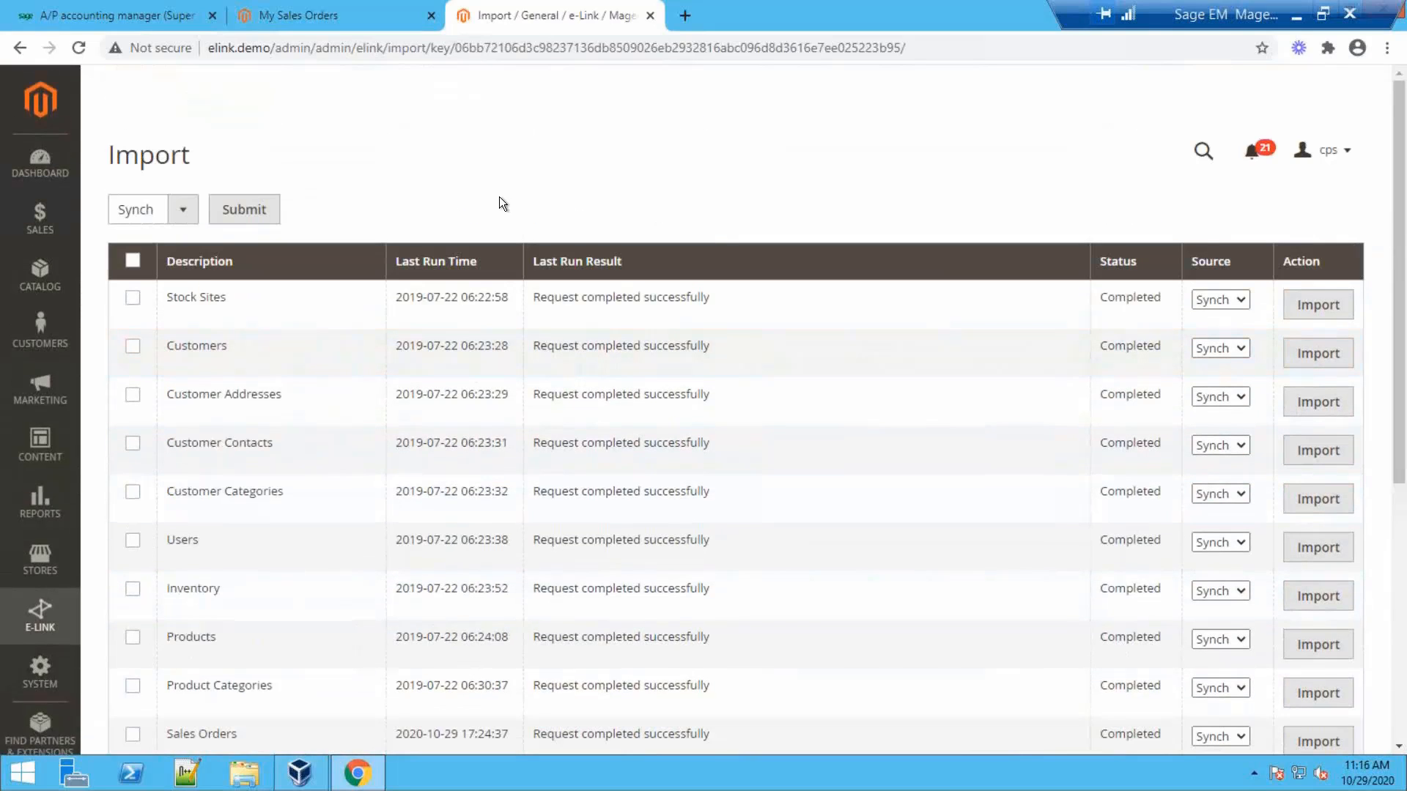
scroll(504, 475, down, 4)
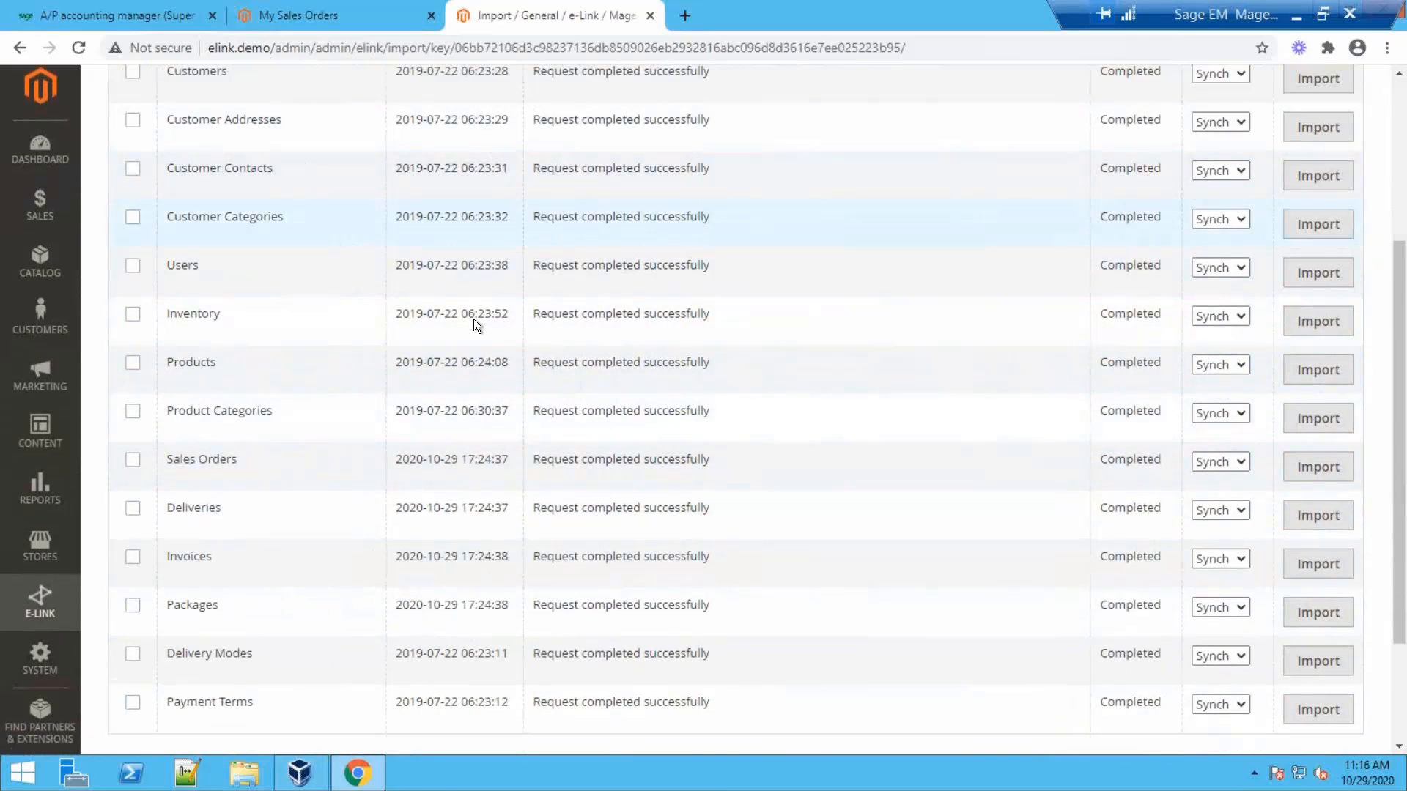
scroll(446, 173, up, 4)
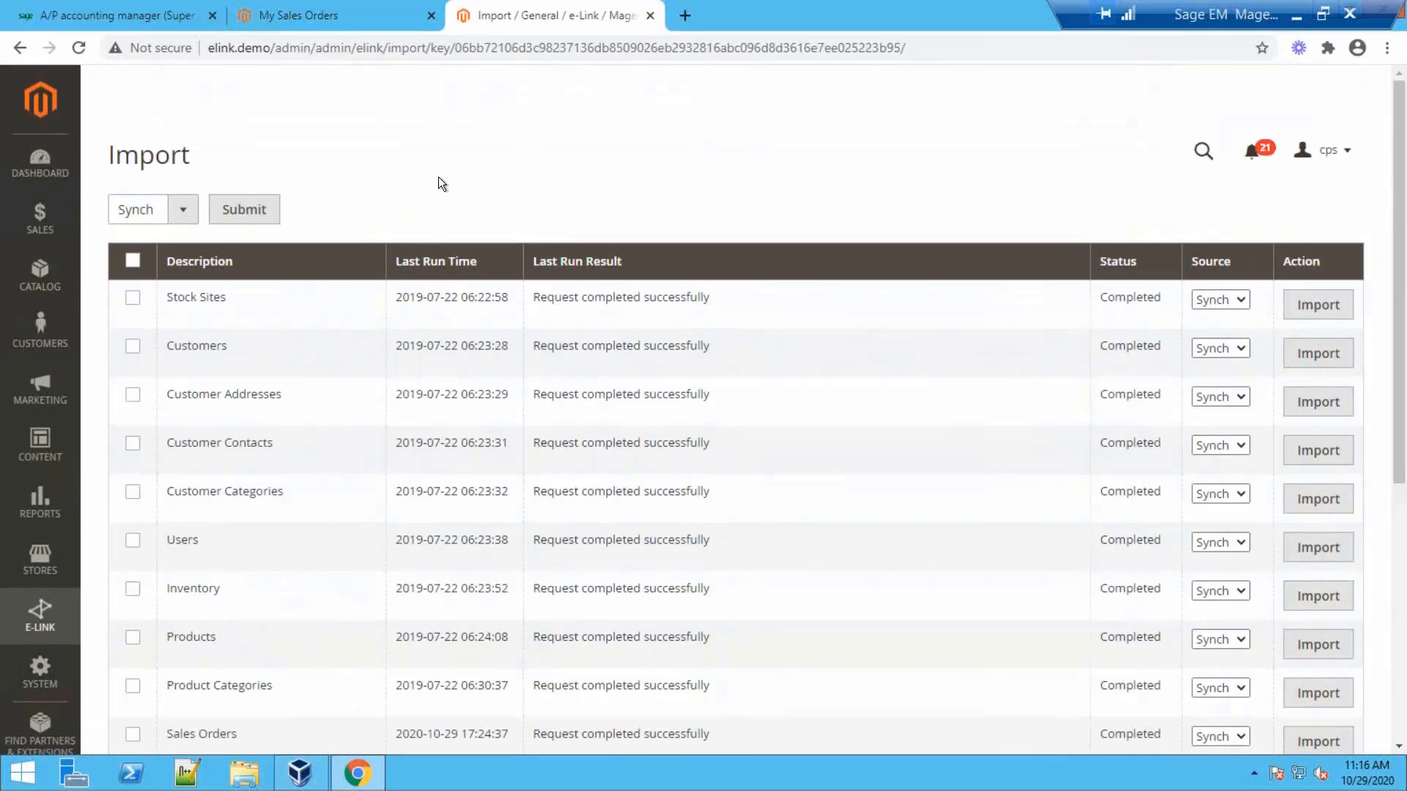
- Run the Synch import for the Sales Orders, Deliveries, Invoices and Packages entities together
scroll(407, 211, down, 4)
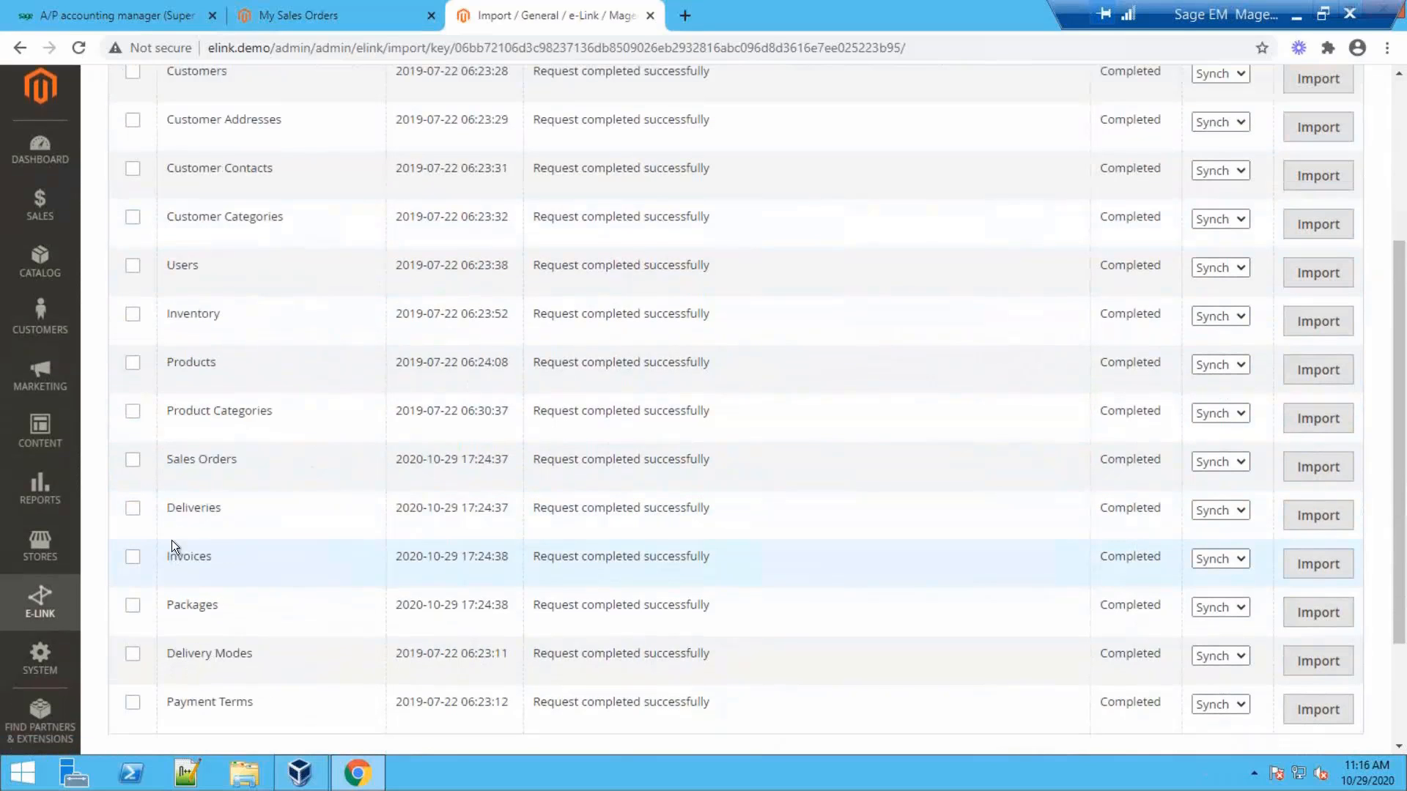
click(132, 460)
click(133, 508)
click(133, 557)
click(132, 606)
scroll(249, 454, up, 4)
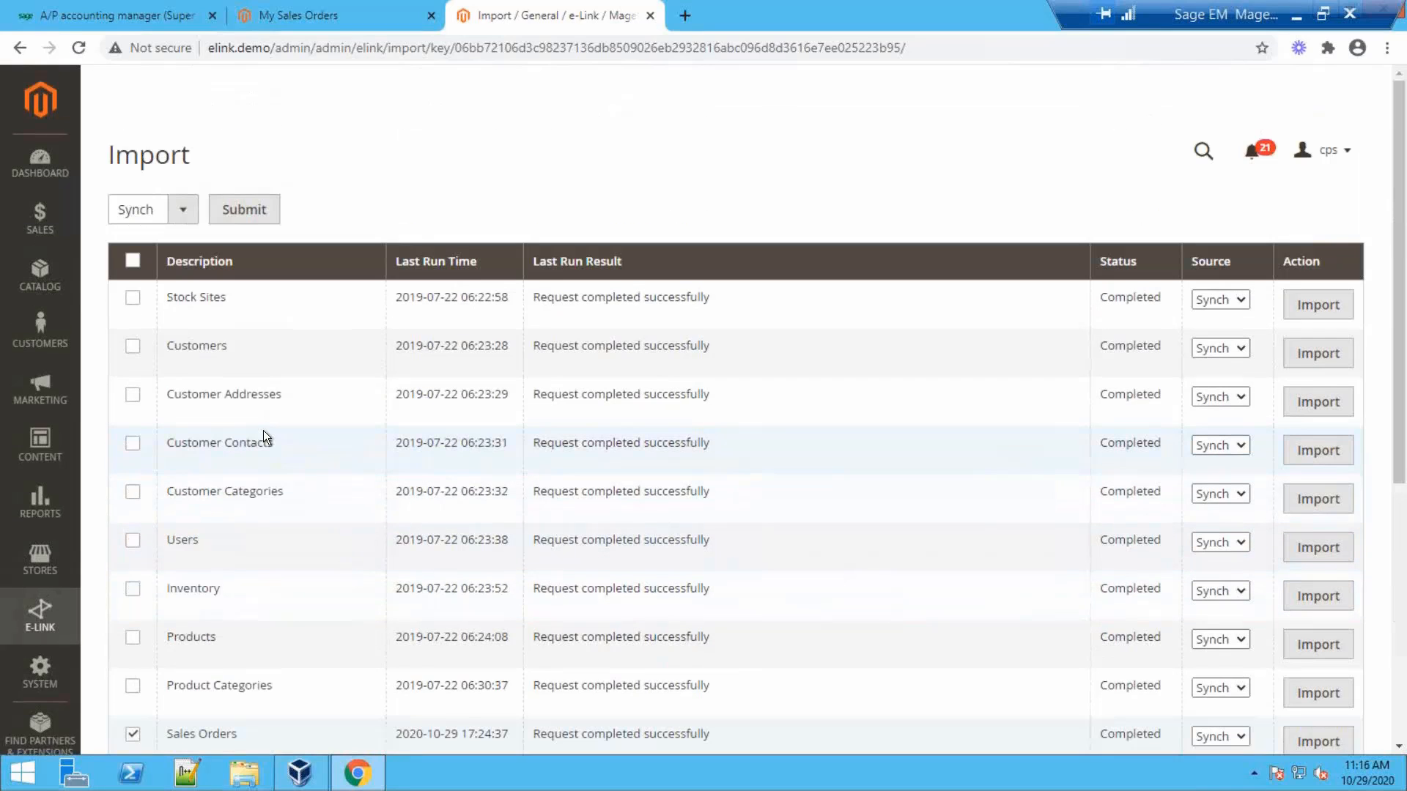
click(243, 212)
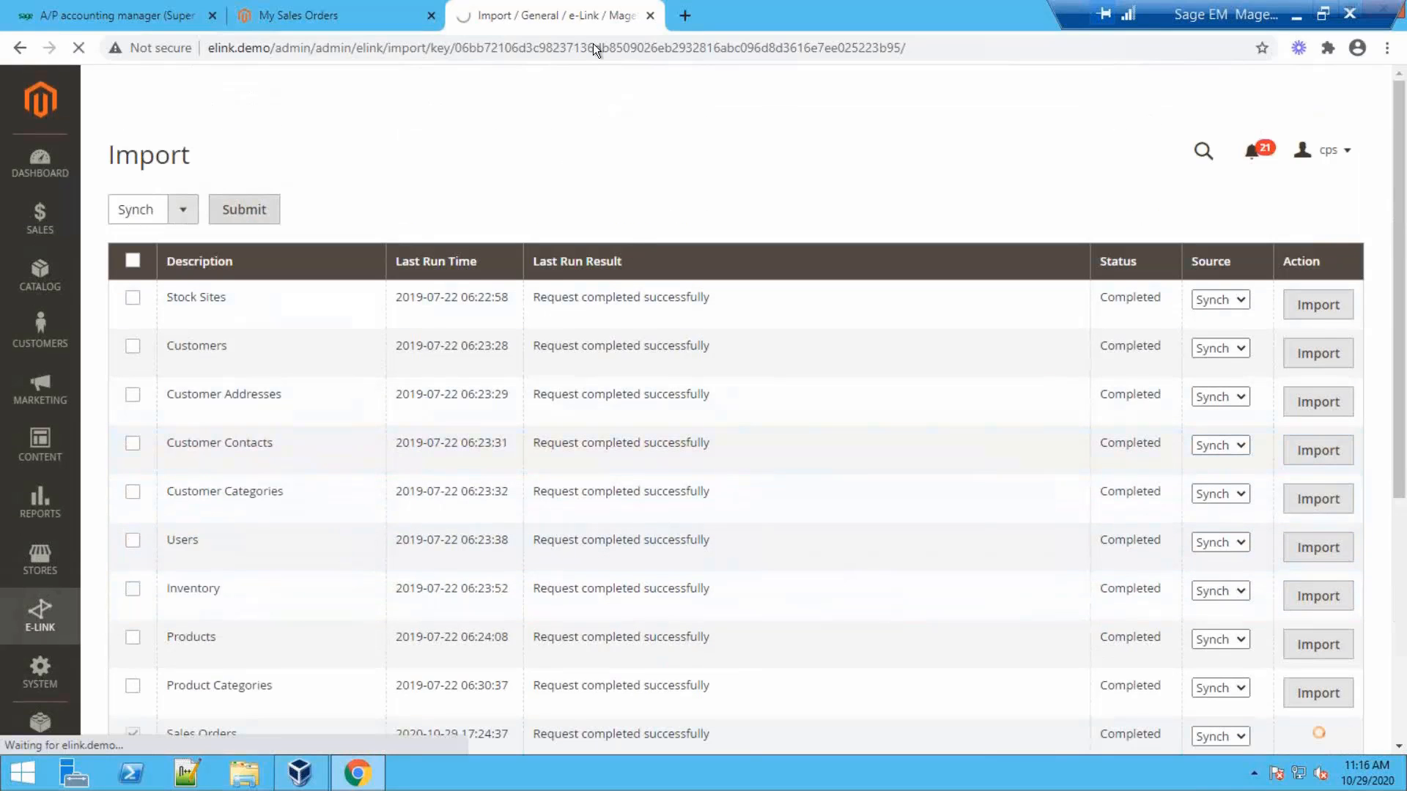
- Reload My Sales Orders in the storefront and check the pending section and the newest accepted order's sales and web order numbers
click(371, 24)
click(430, 49)
key(Return)
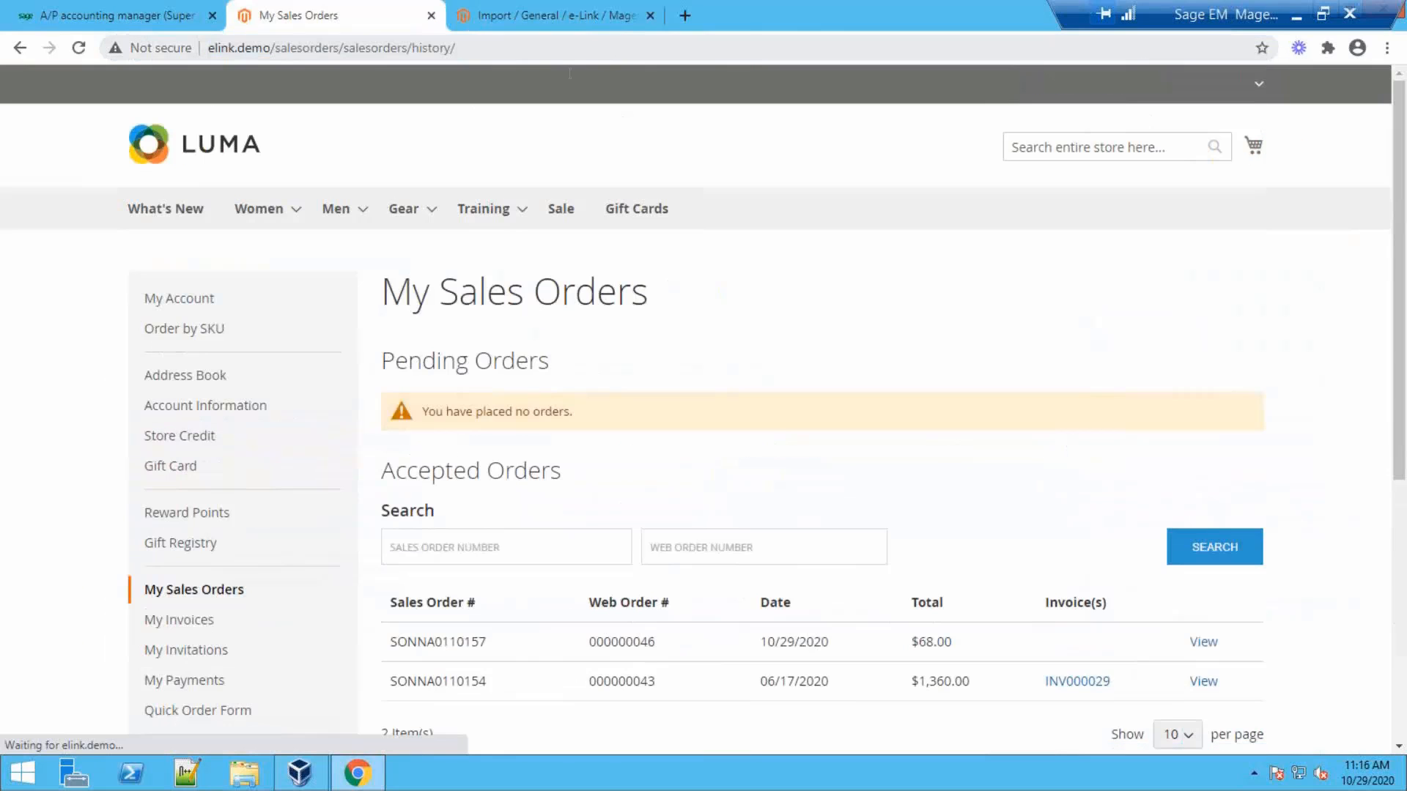
drag(410, 361, 589, 408)
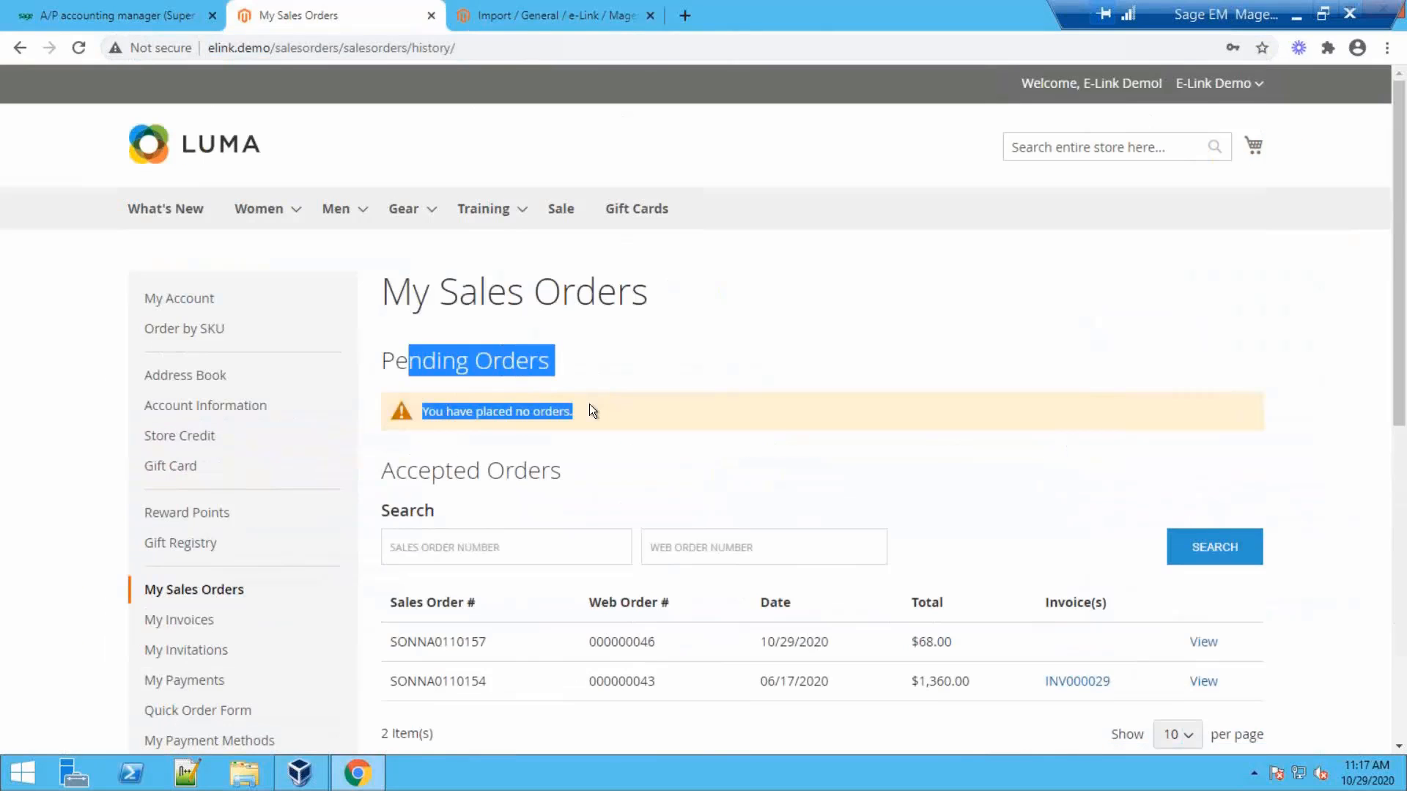
click(588, 412)
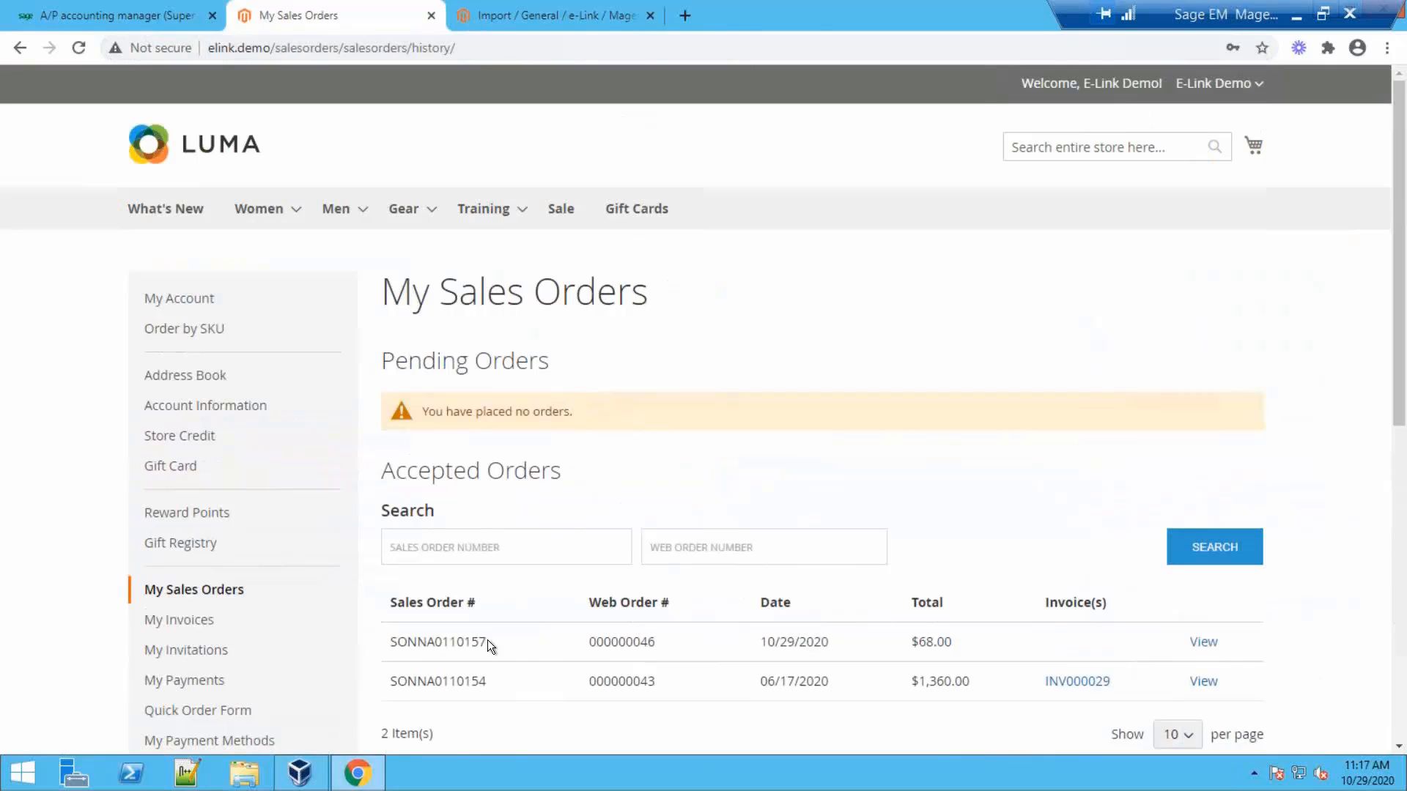
drag(486, 641, 393, 644)
scroll(527, 598, down, 1)
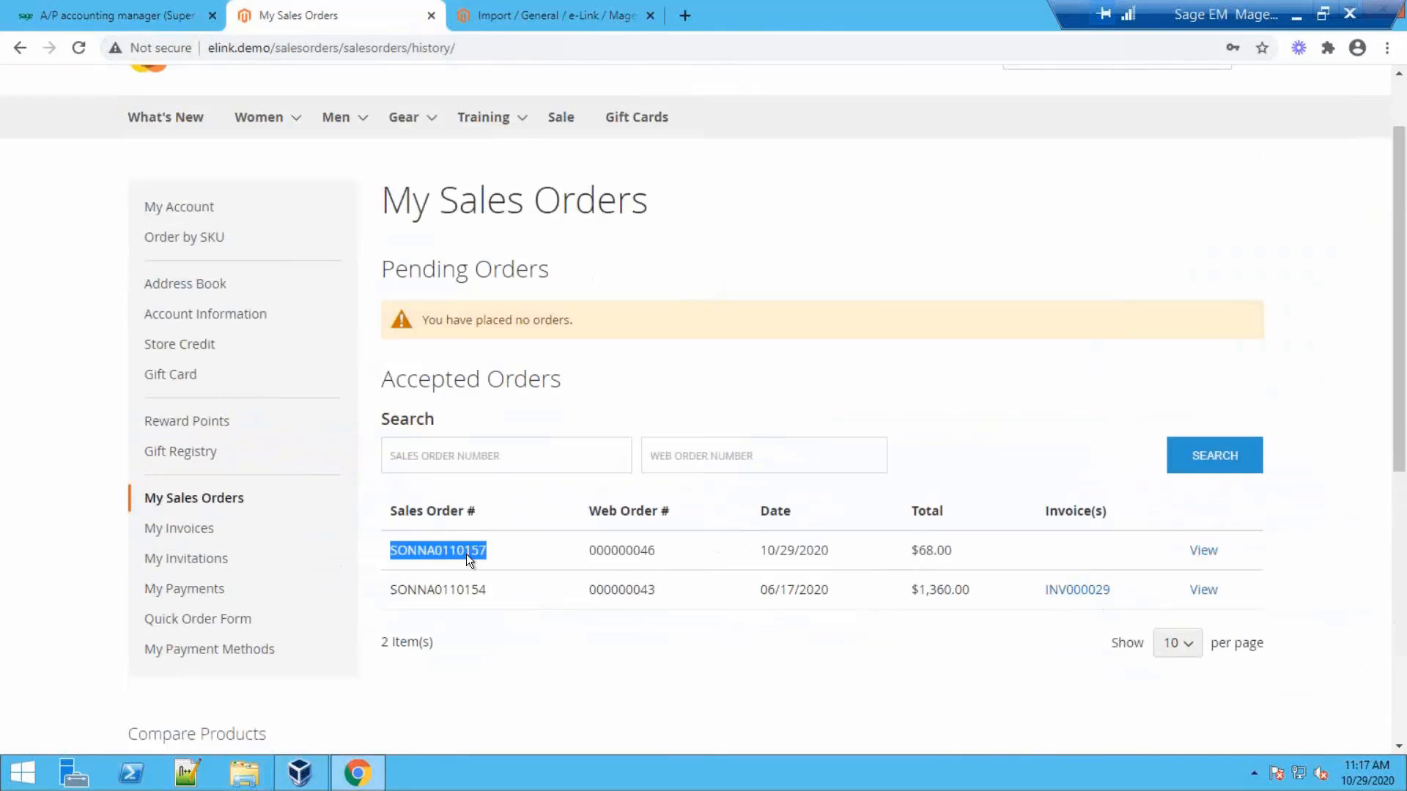
double_click(442, 548)
double_click(617, 549)
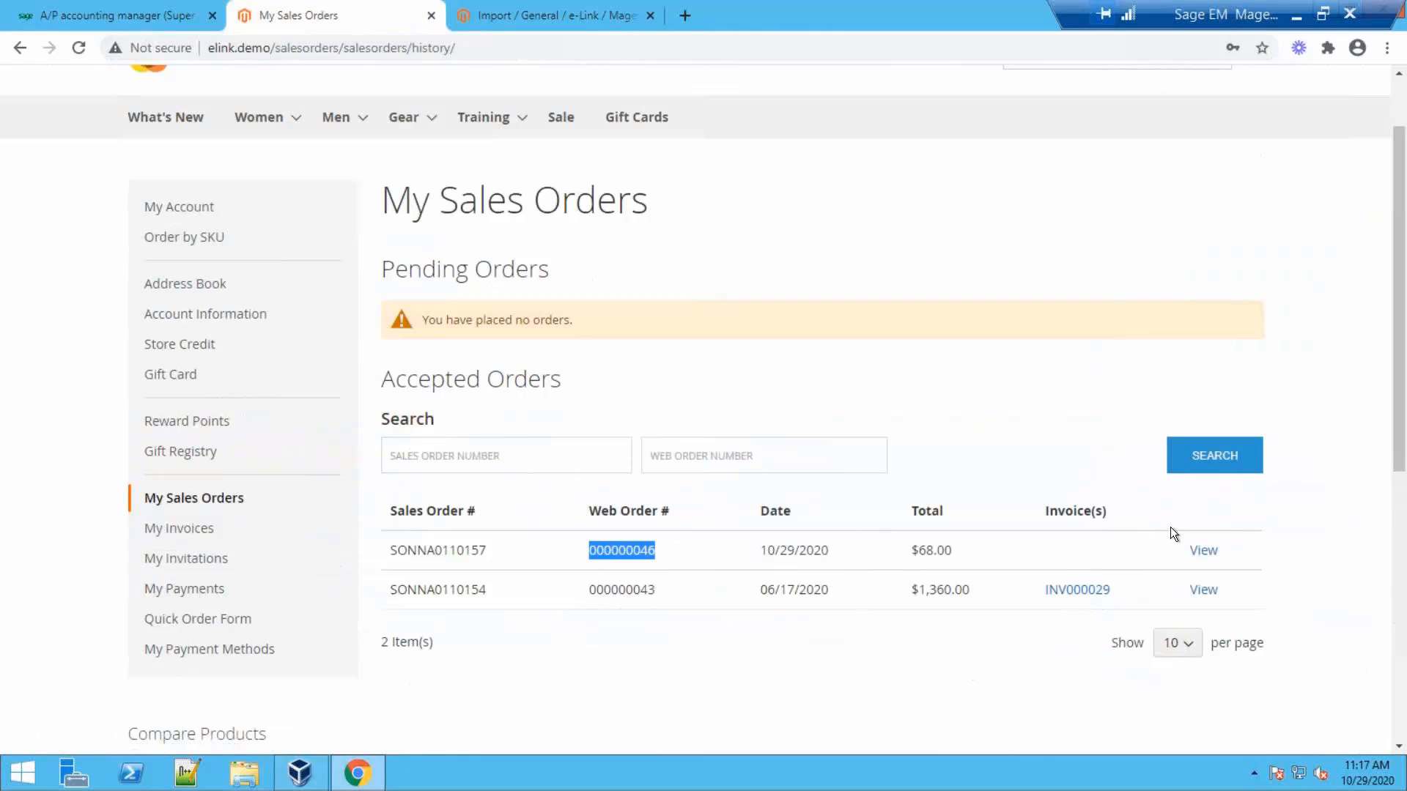
- Open the newest accepted order's details and review its ordered items, totals and order information
click(1197, 551)
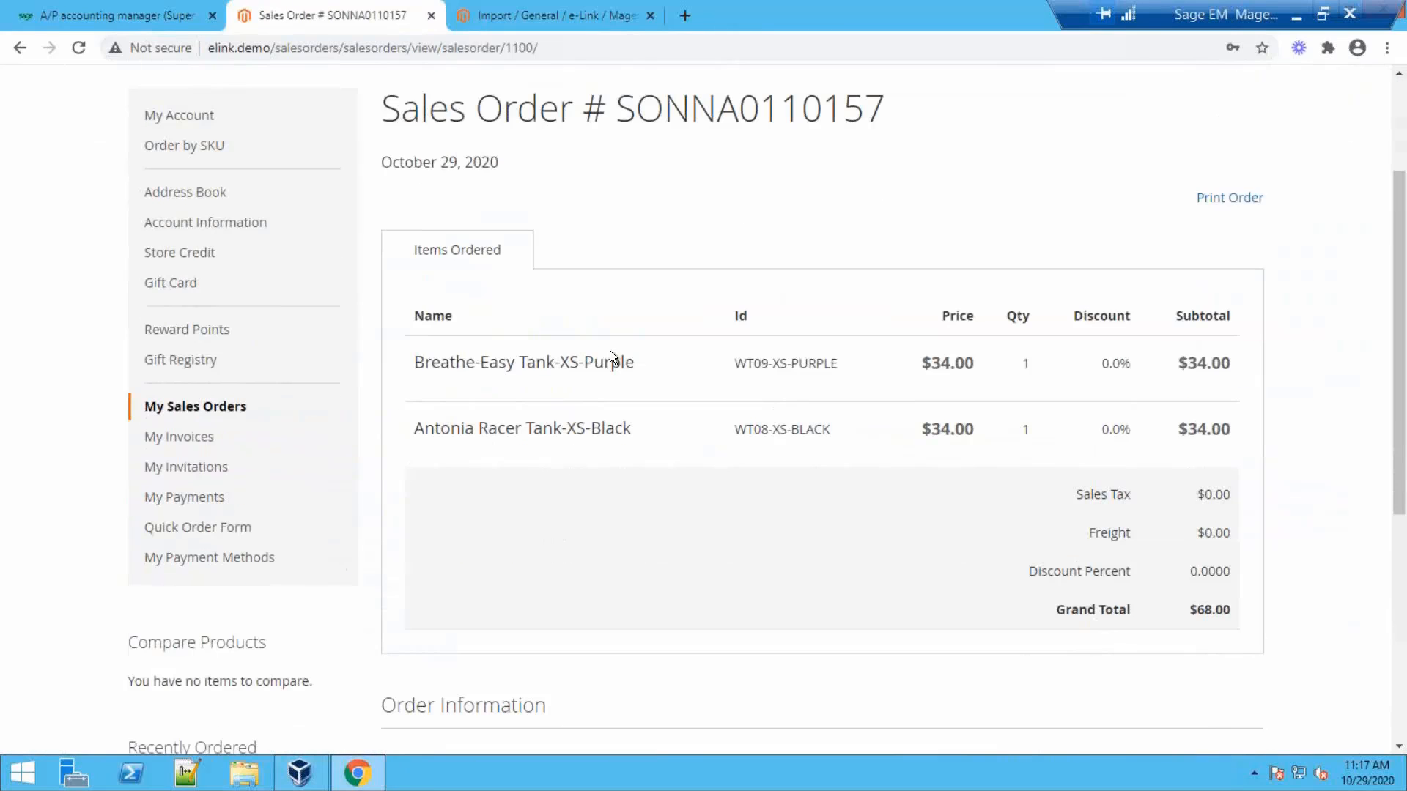
scroll(603, 559, down, 2)
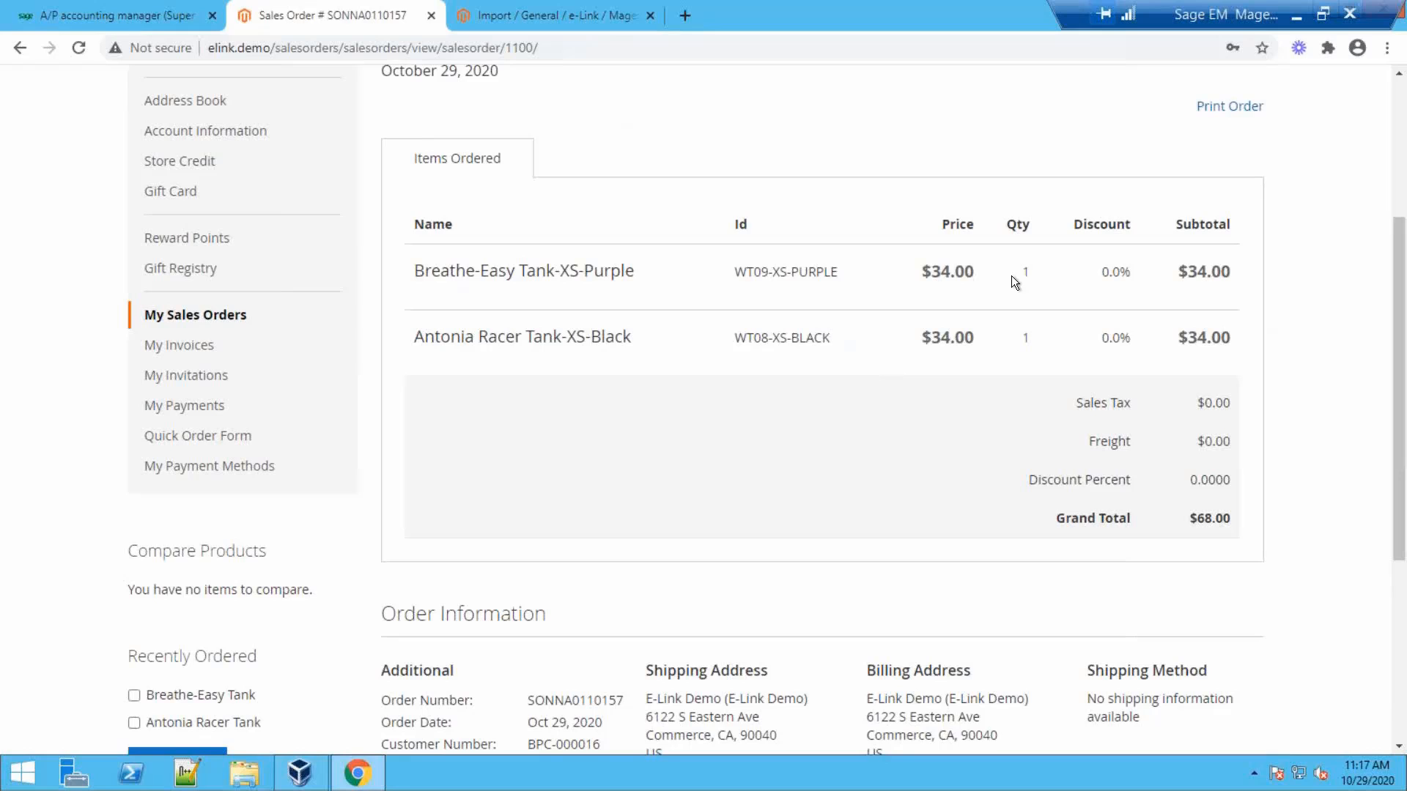
scroll(885, 327, up, 1)
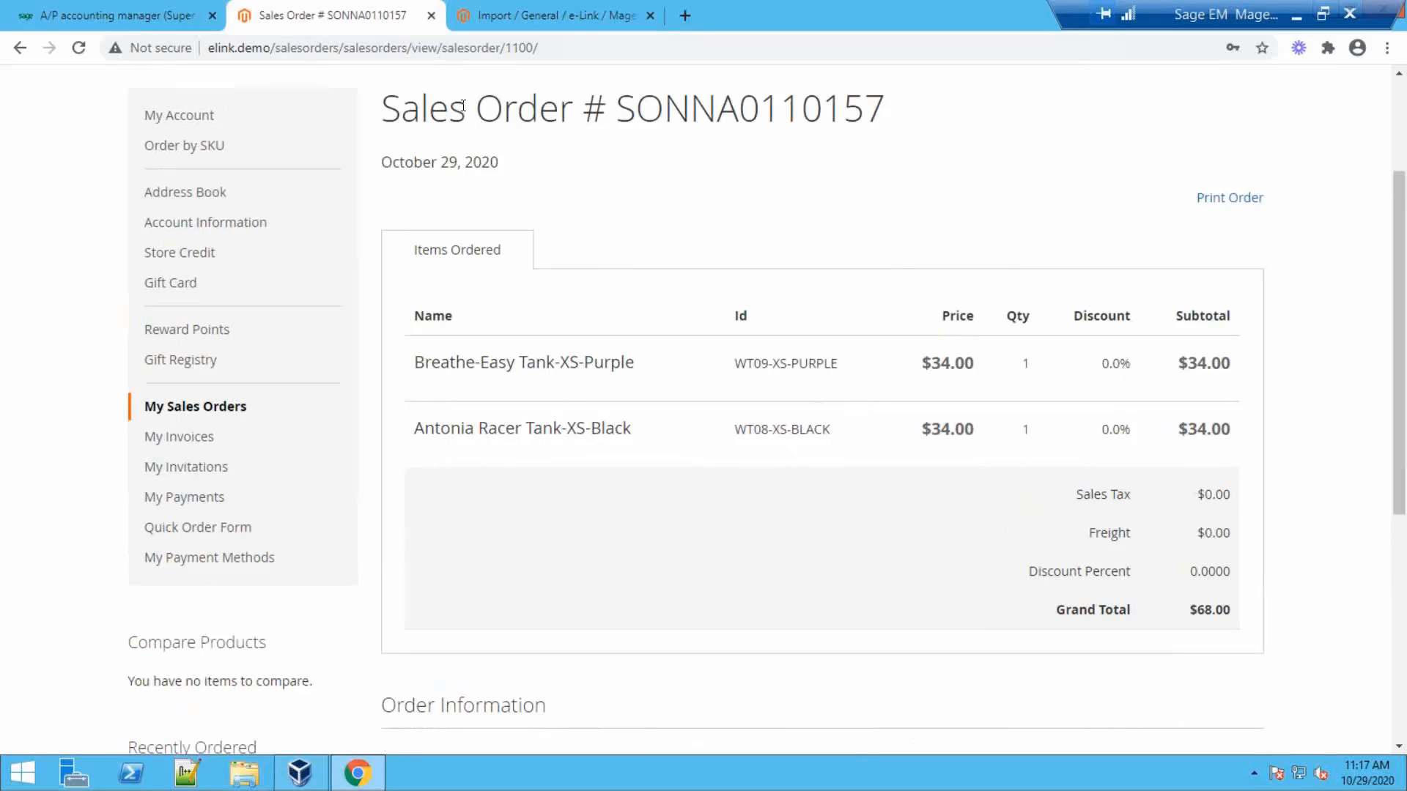
- Switch to Sage X3 and open the sales Orders function with the ALL Full entry transaction
click(145, 15)
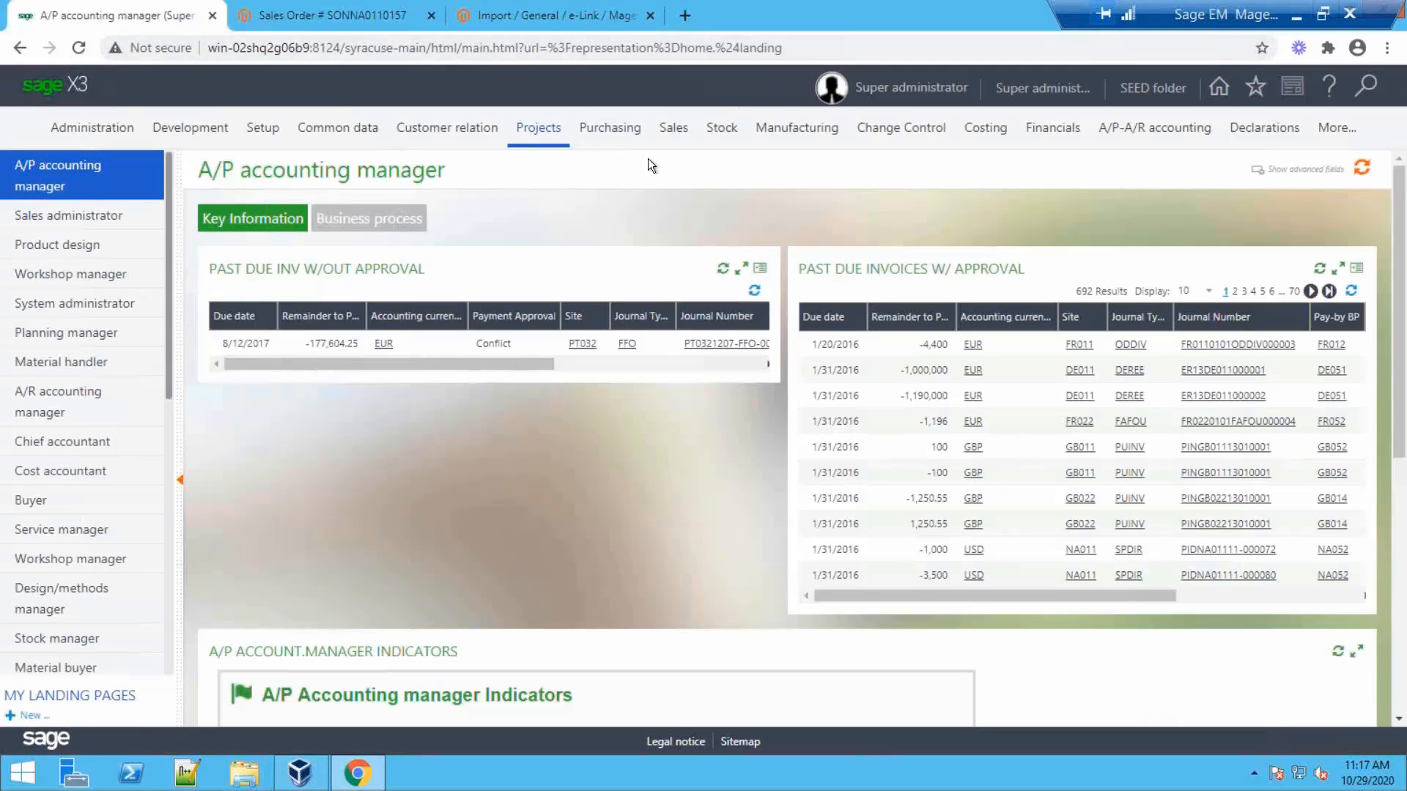
click(675, 129)
mouse_move(249, 231)
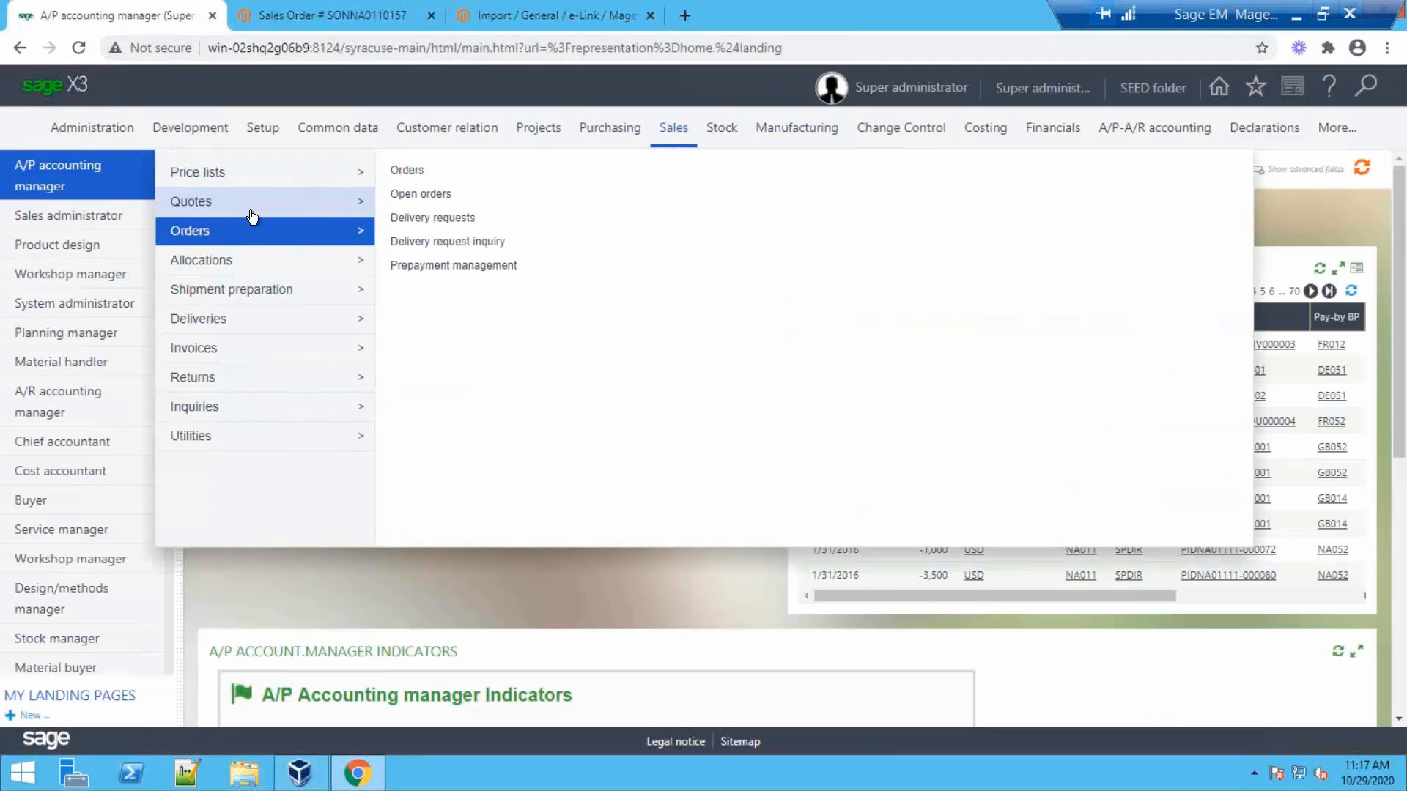
click(407, 171)
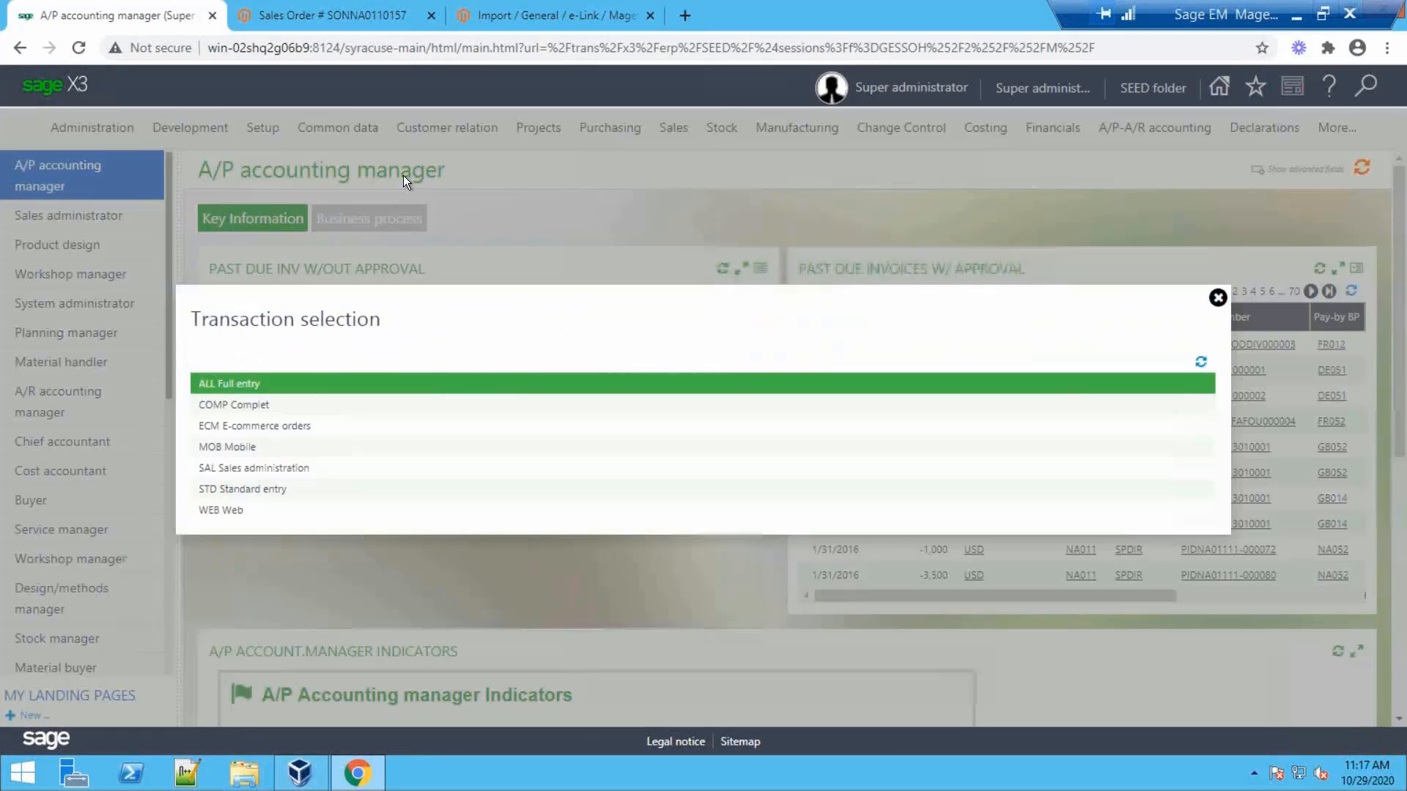
click(288, 378)
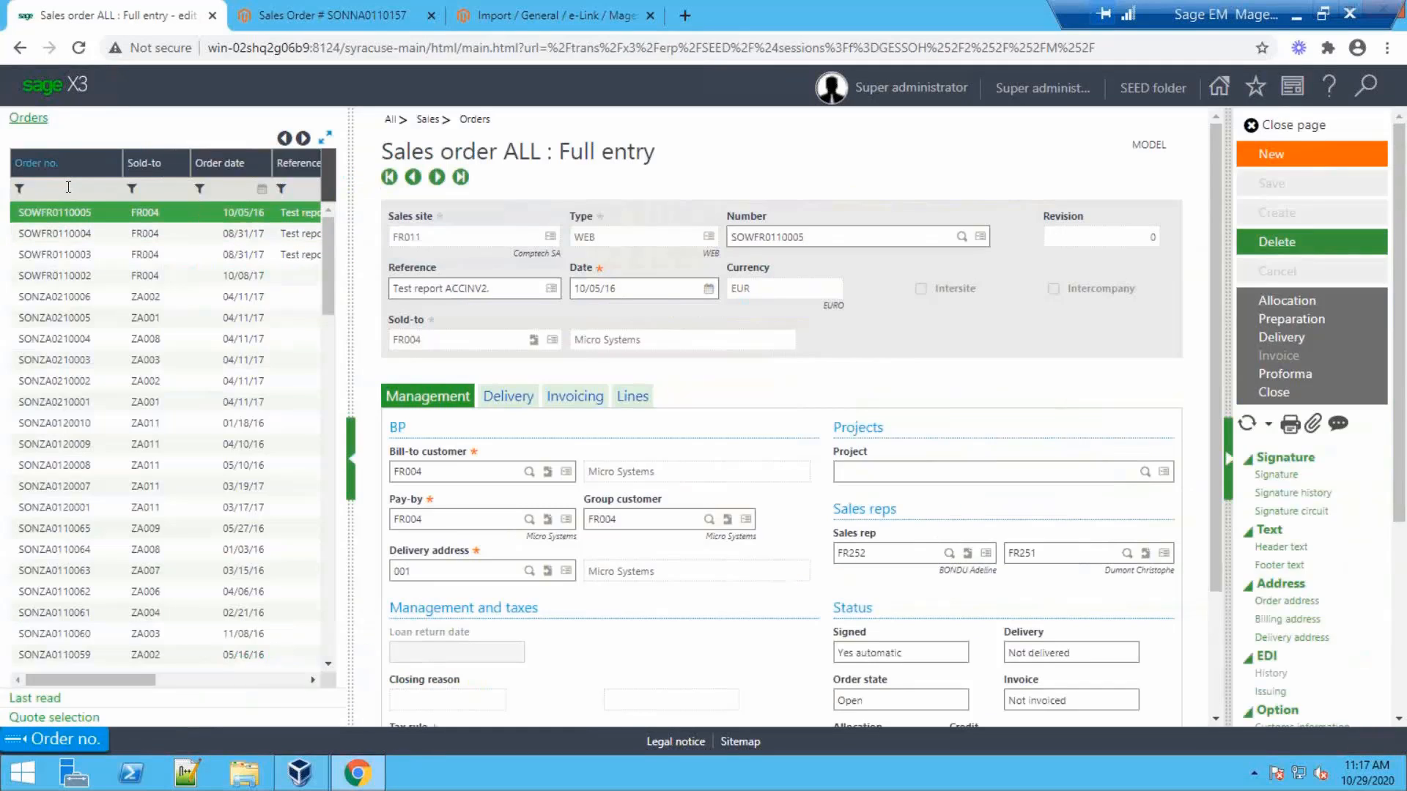
- Filter the order list by the number prefix sonna011, sort it in descending order and open the order dated 10/29/20
click(68, 189)
text(so)
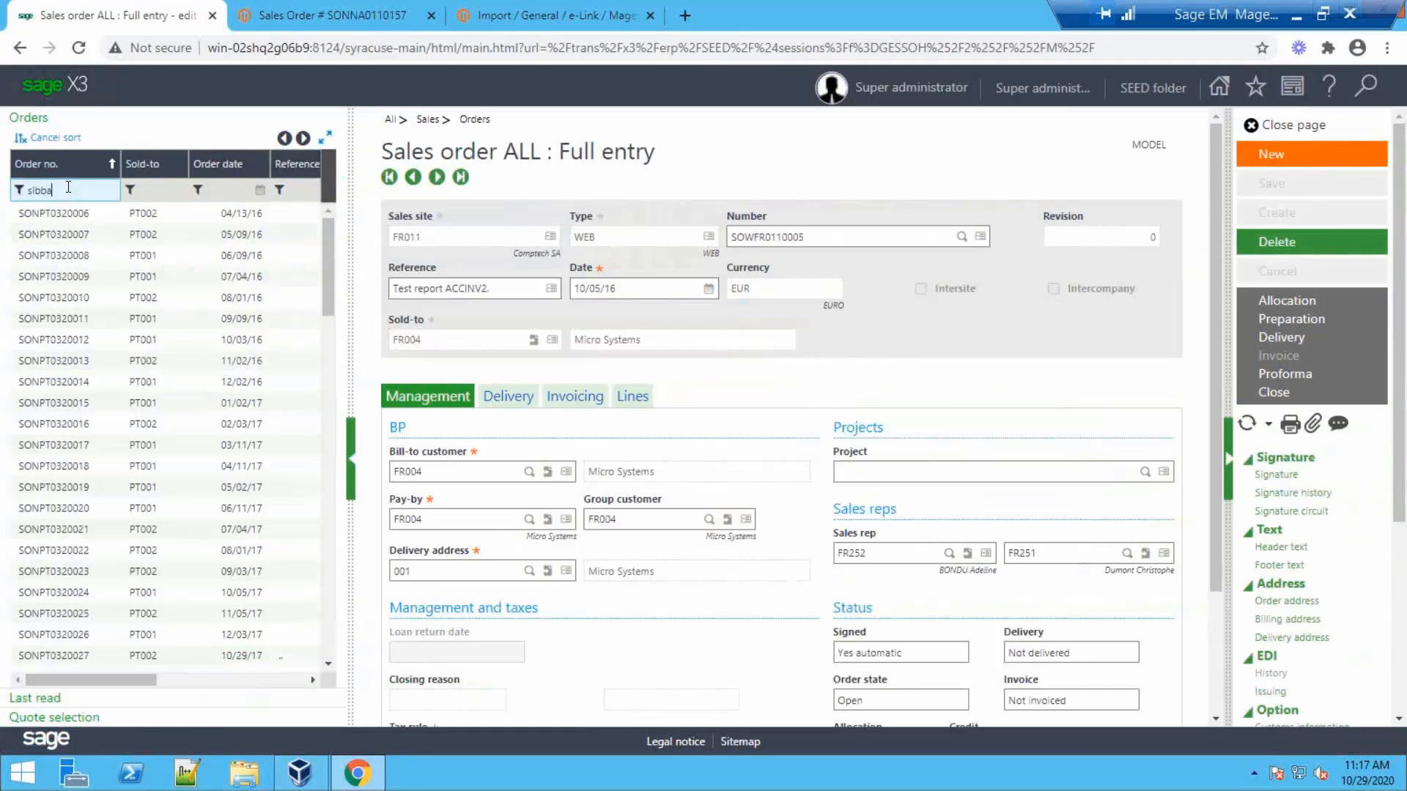
text(nna011)
key(Return)
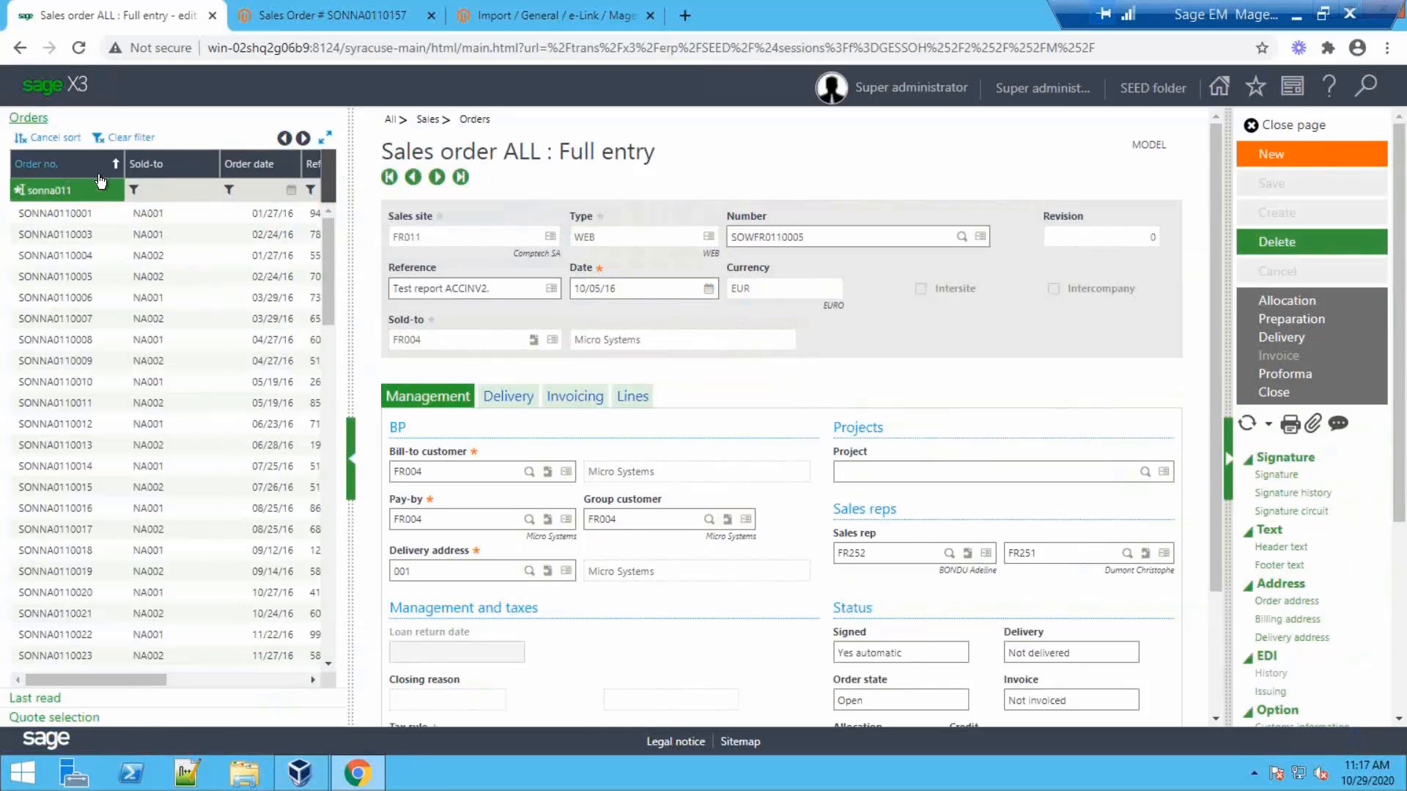
click(101, 173)
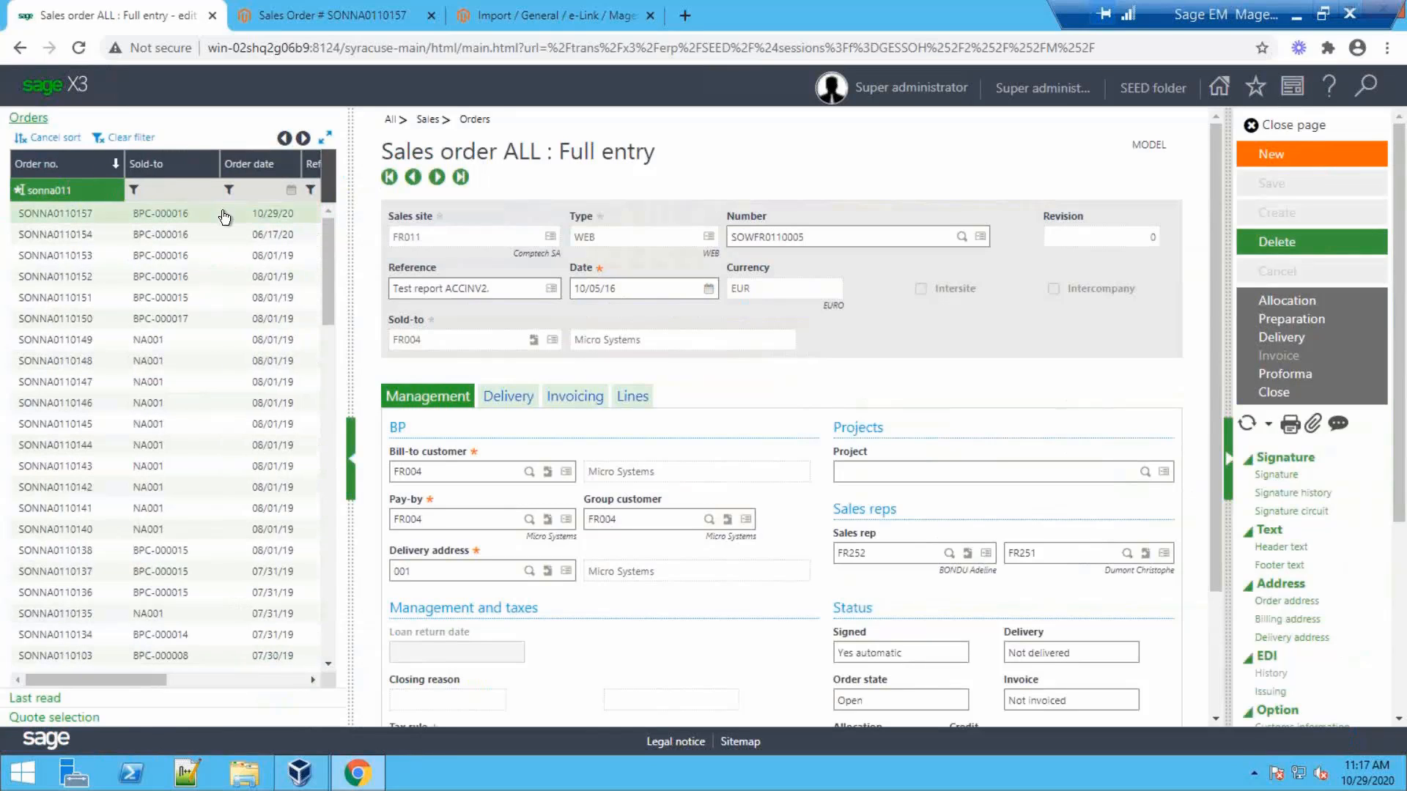
click(260, 220)
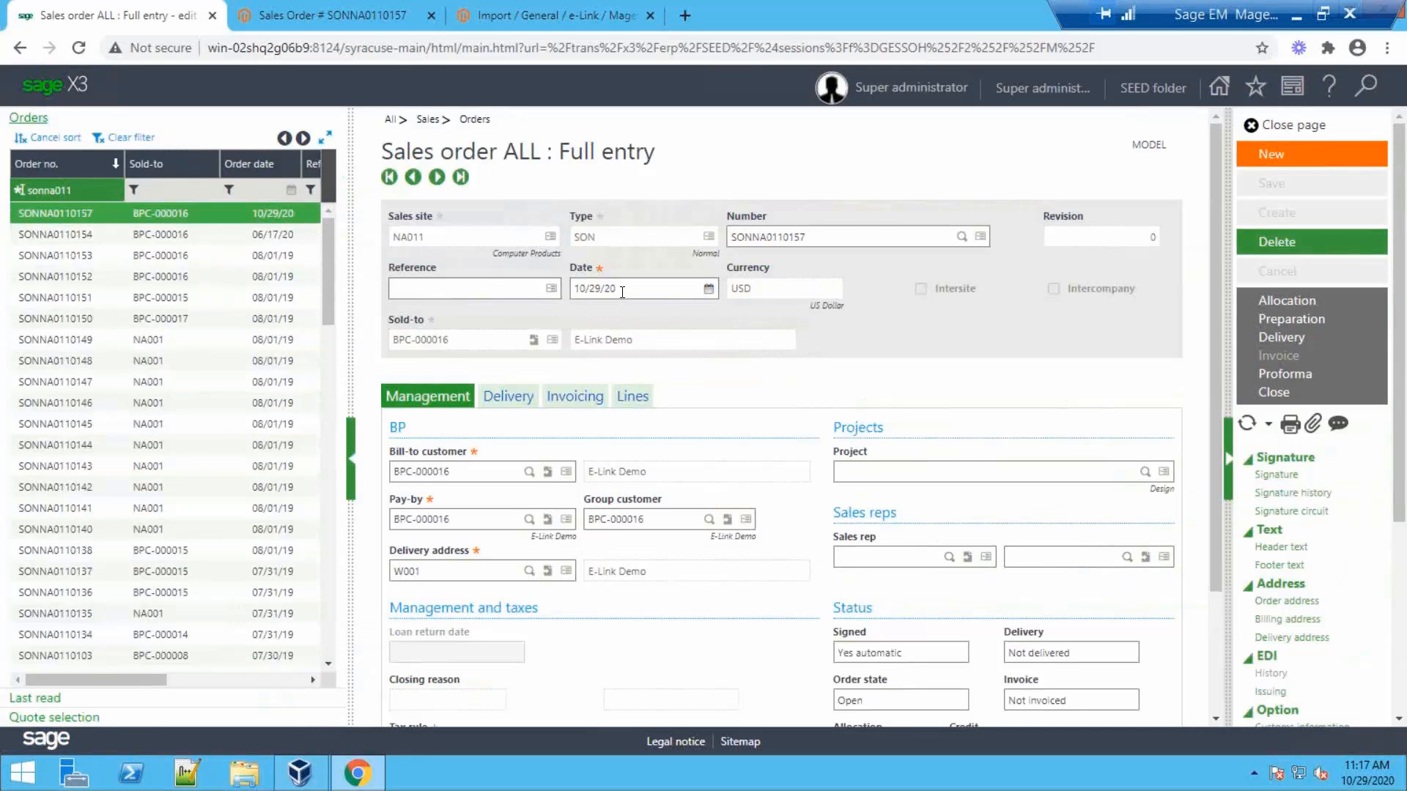
- Open the order's credit card processing record, void the authorized transaction and close the record
scroll(710, 363, down, 1)
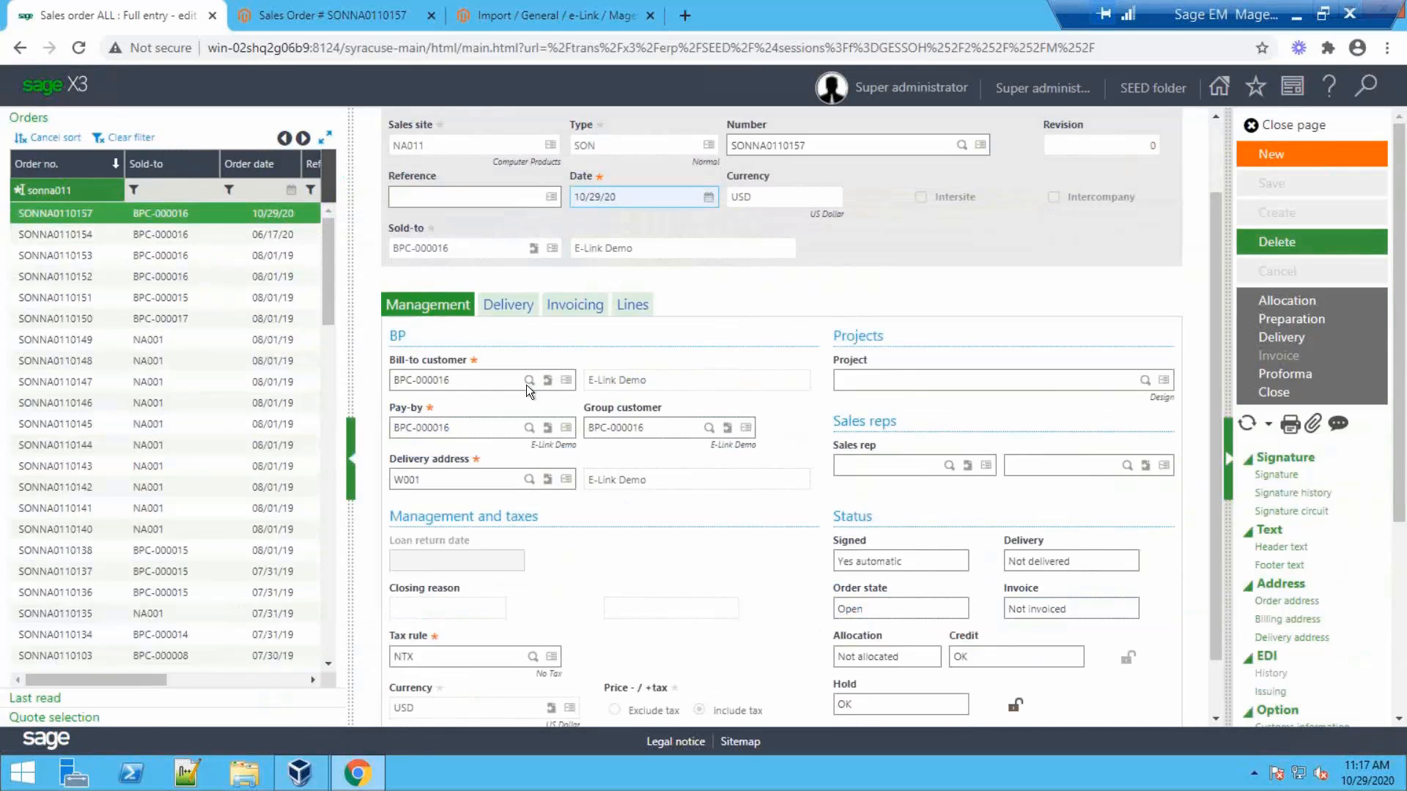
scroll(1333, 621, down, 4)
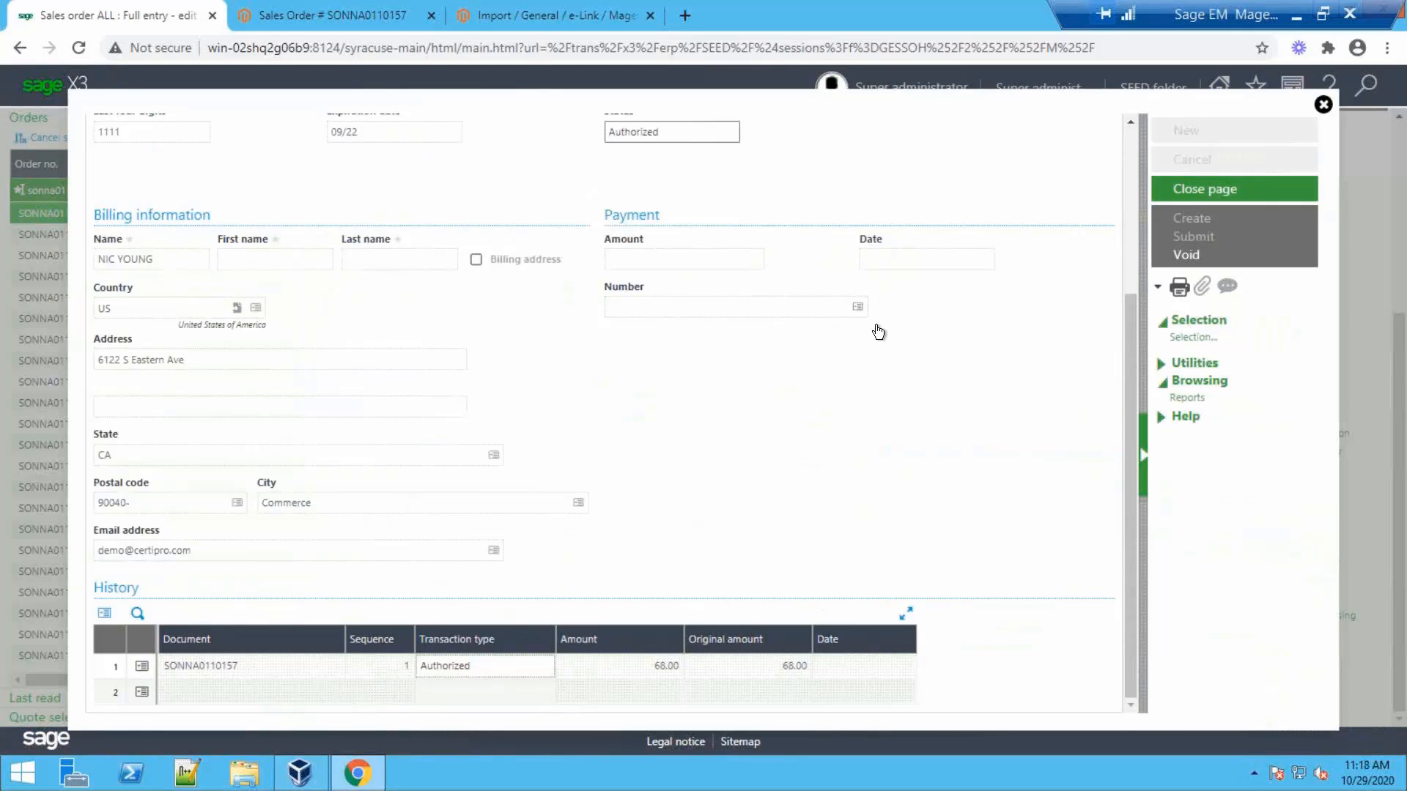
click(1187, 255)
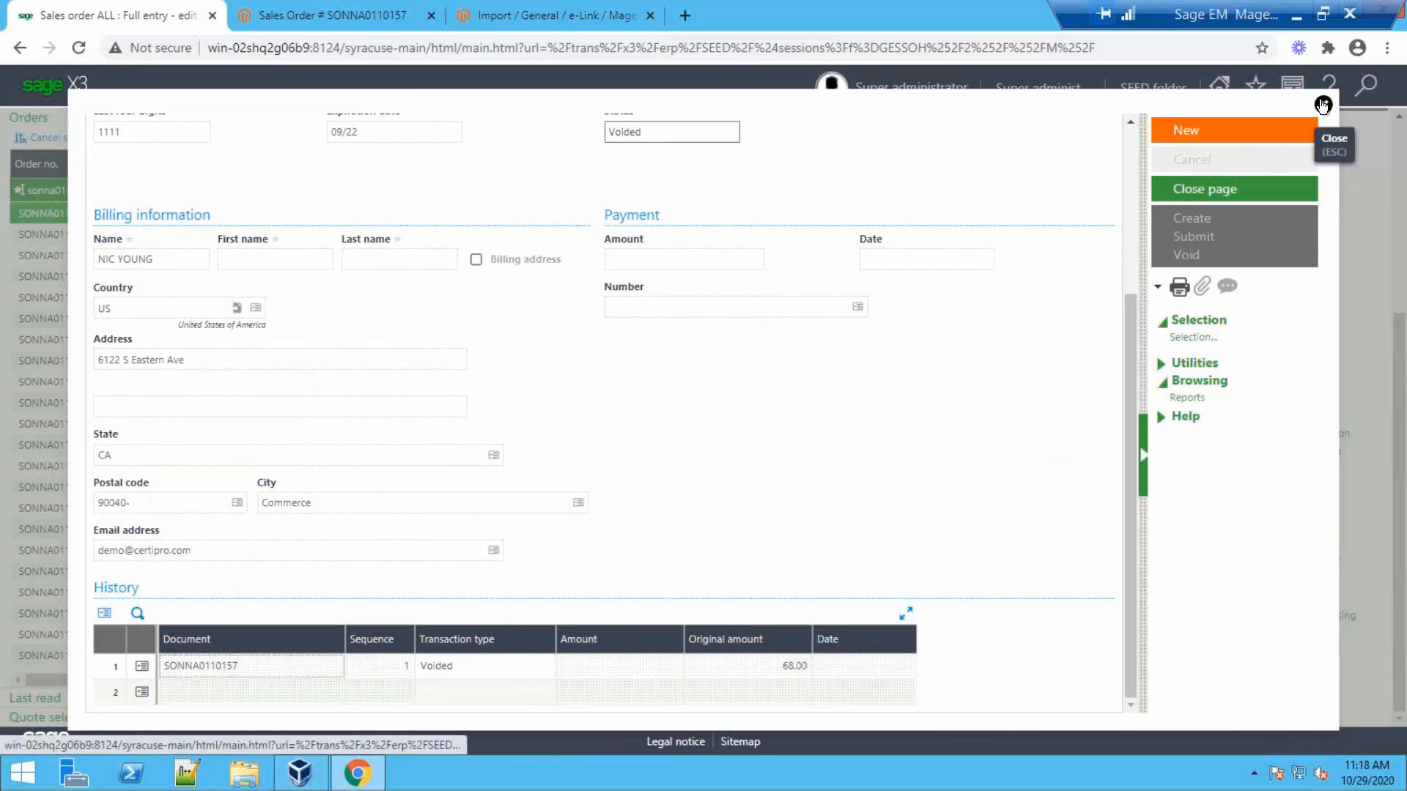
click(1204, 192)
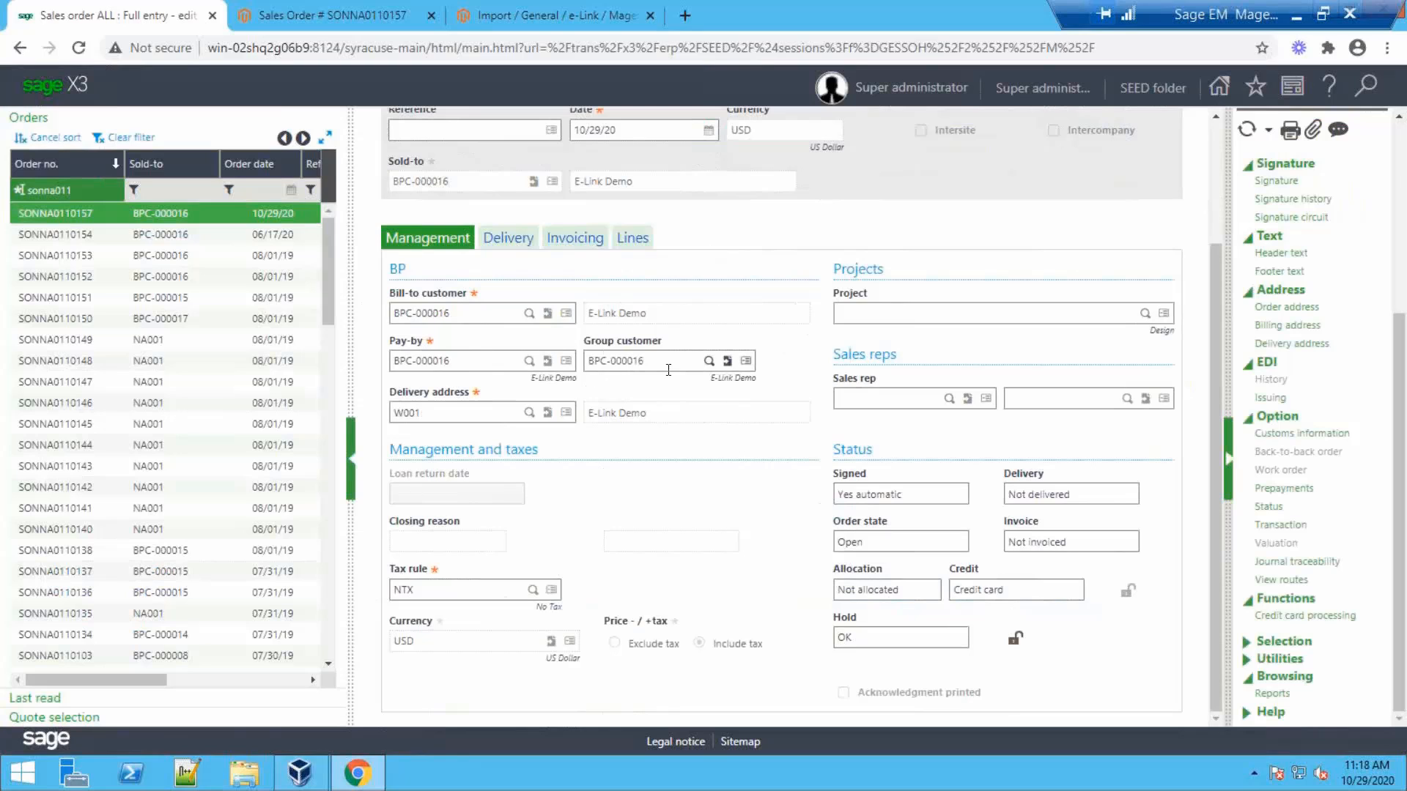
- Review the order's delivery details, set its invoicing payment term to NET30 and save the order
click(511, 239)
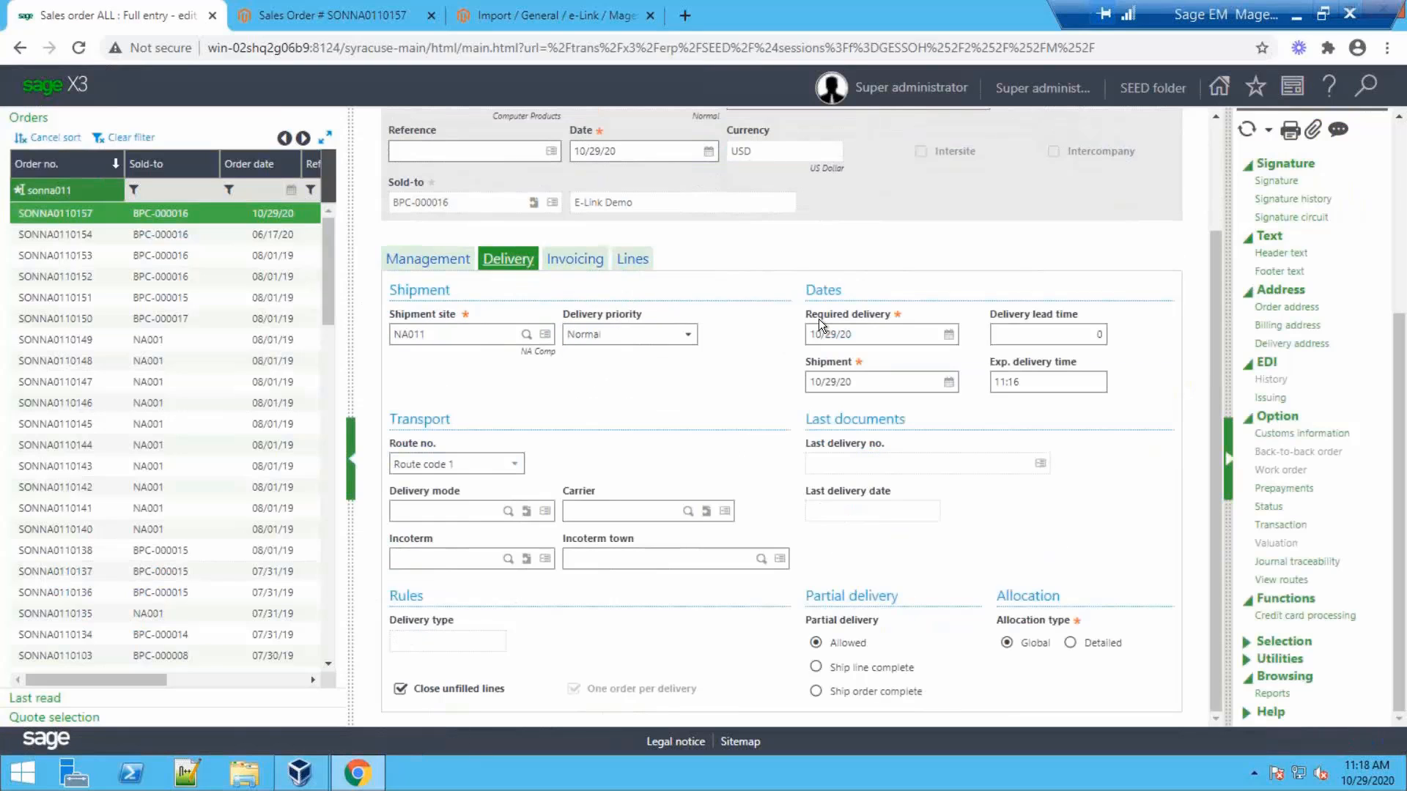
click(571, 263)
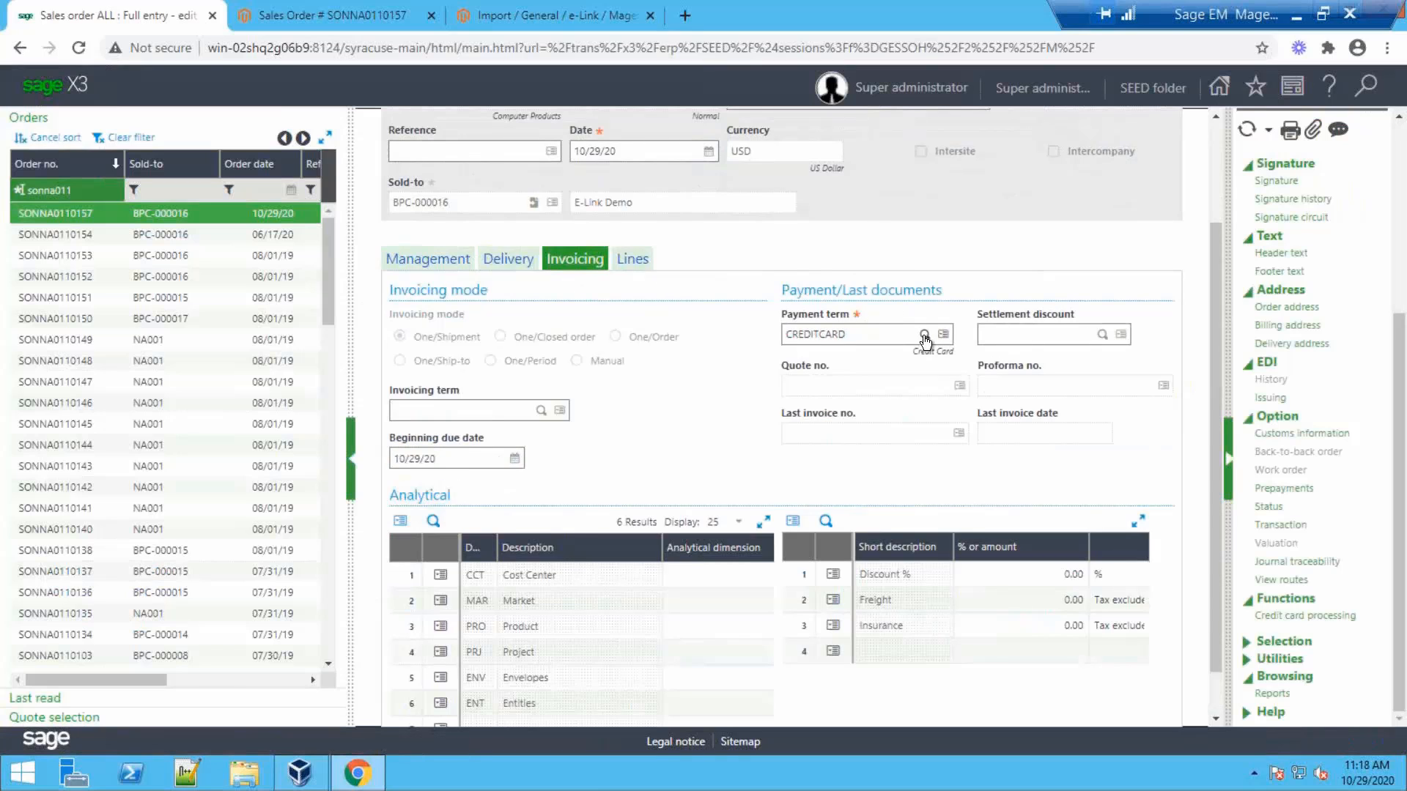
click(924, 334)
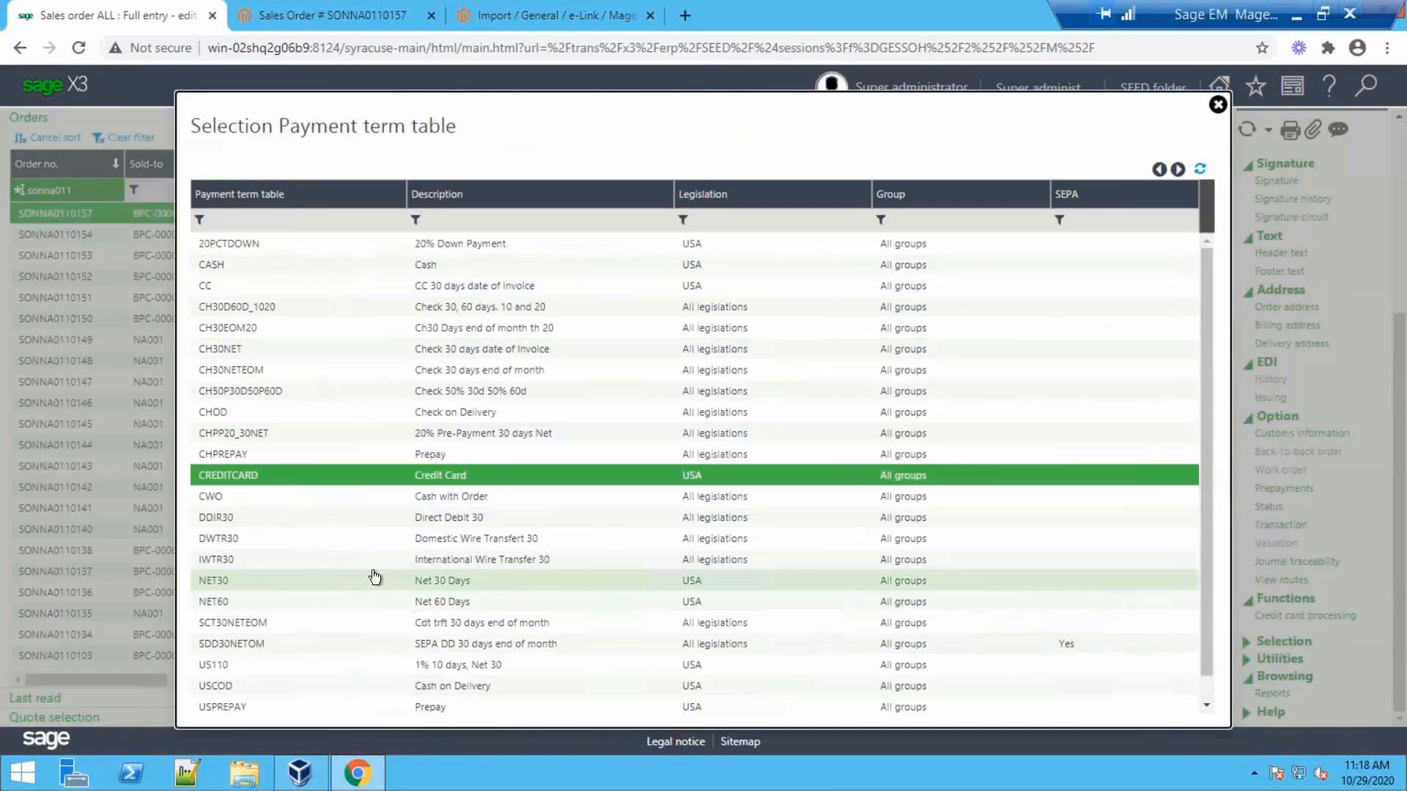
click(376, 579)
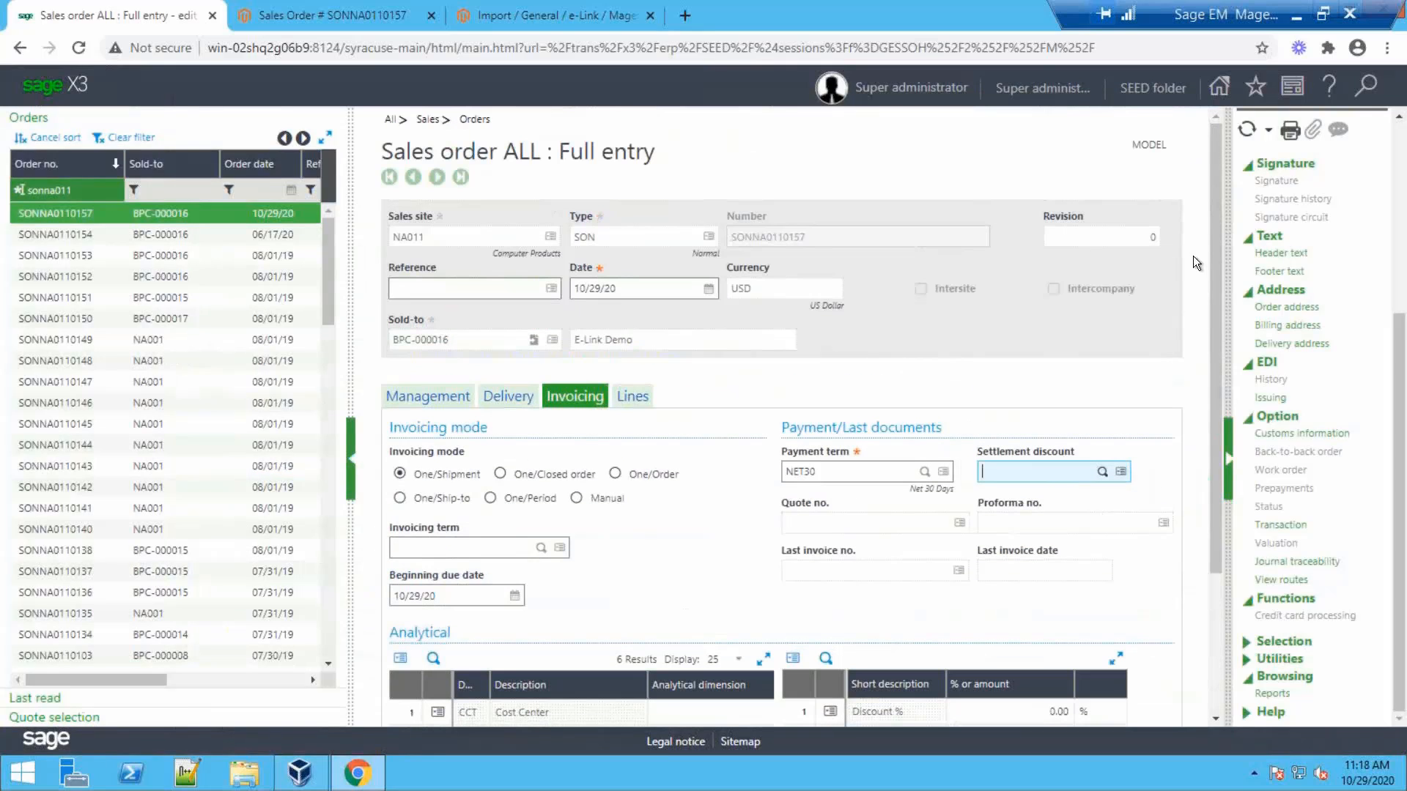
scroll(1299, 186, up, 4)
click(1264, 186)
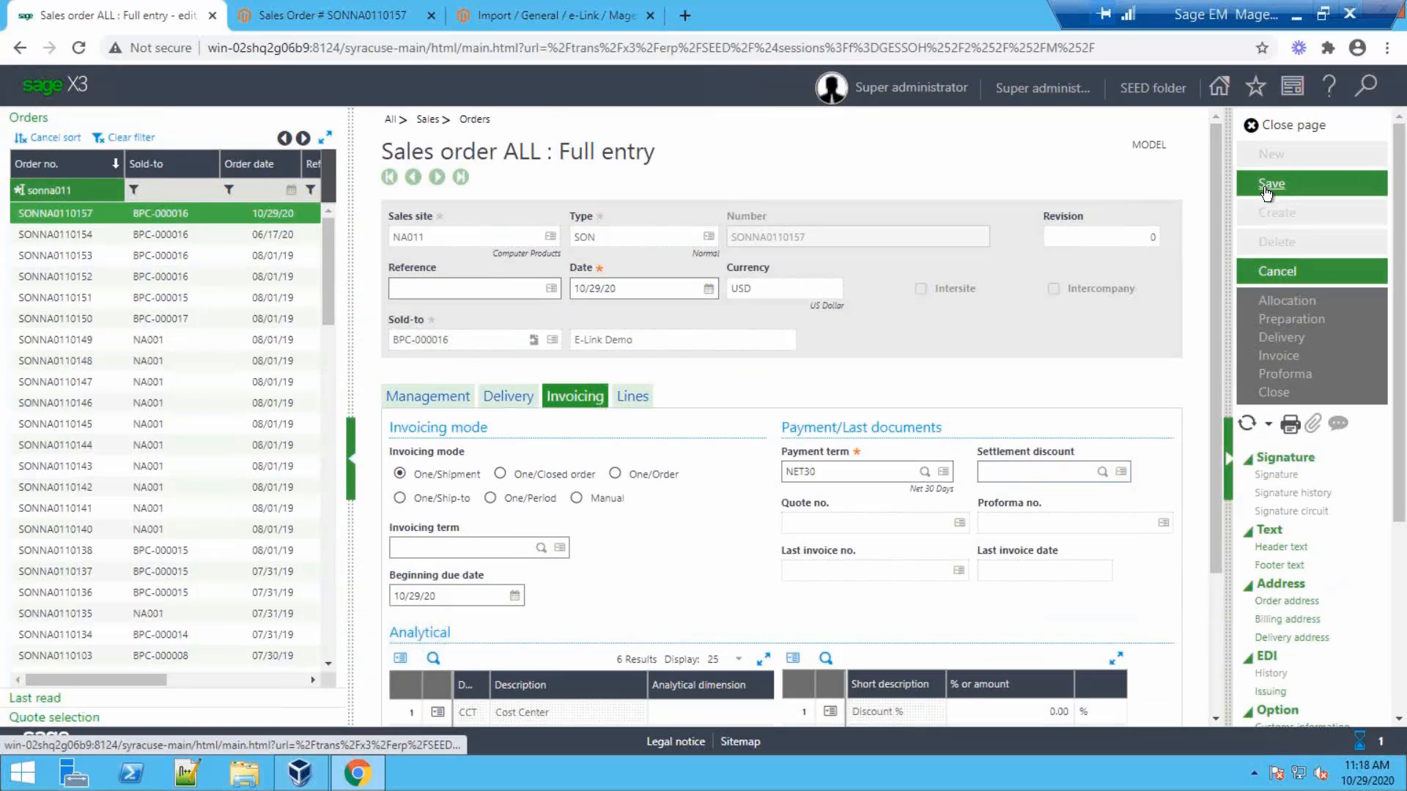
- Create a delivery from the sales order with the ALL Full entry transaction and validate it
click(1270, 339)
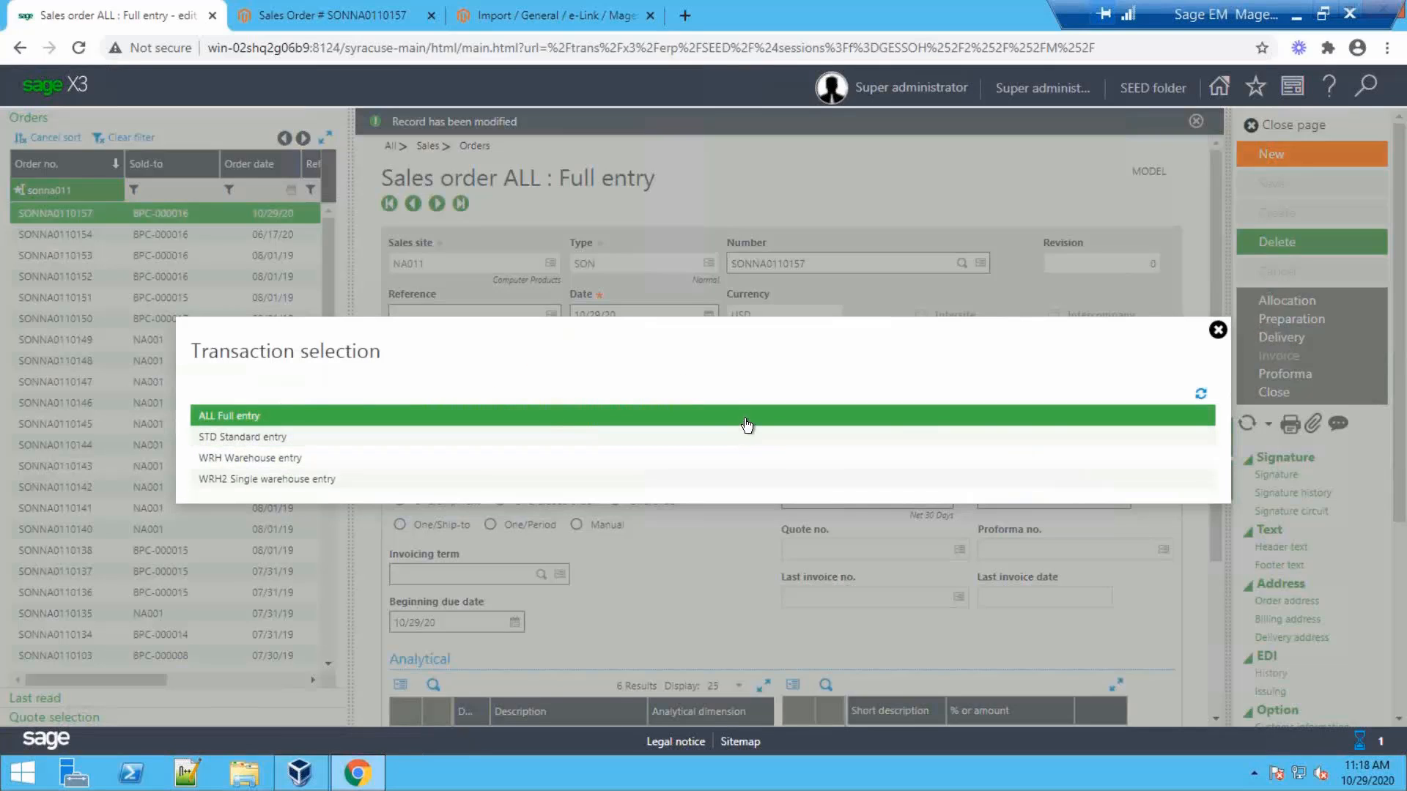
click(976, 421)
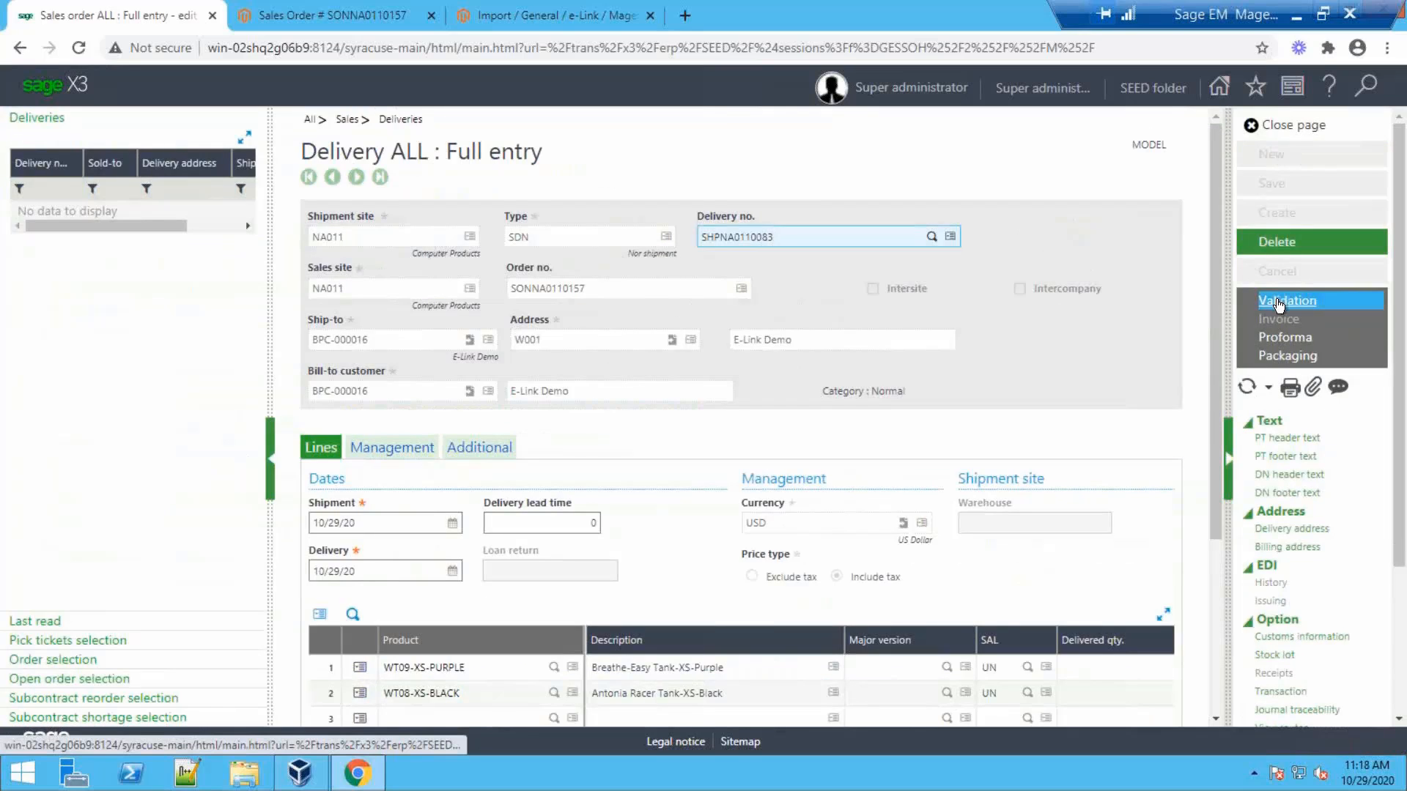
click(1274, 307)
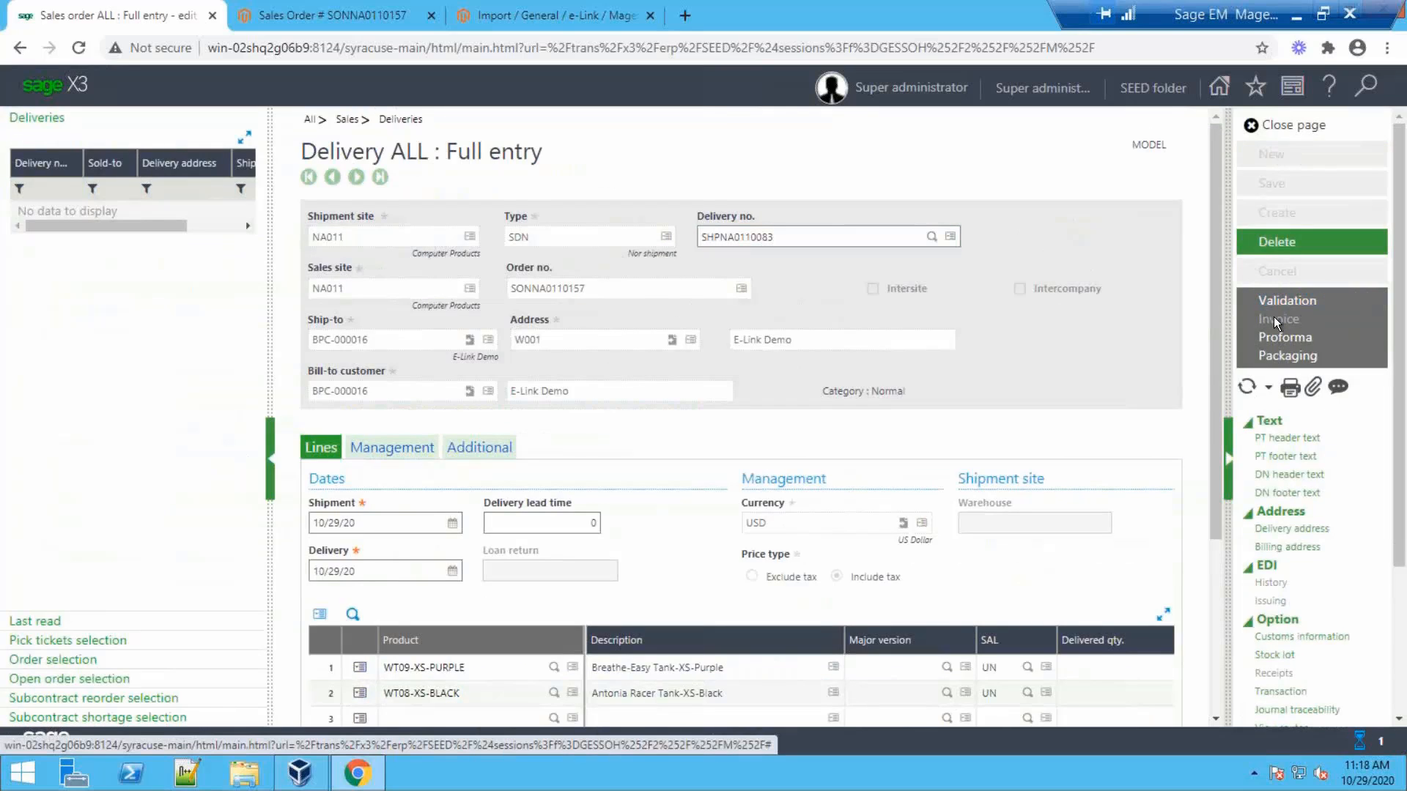
- Create an invoice from the delivery with the ALL Full entry invoice transaction, post it and close the validation log
click(1274, 320)
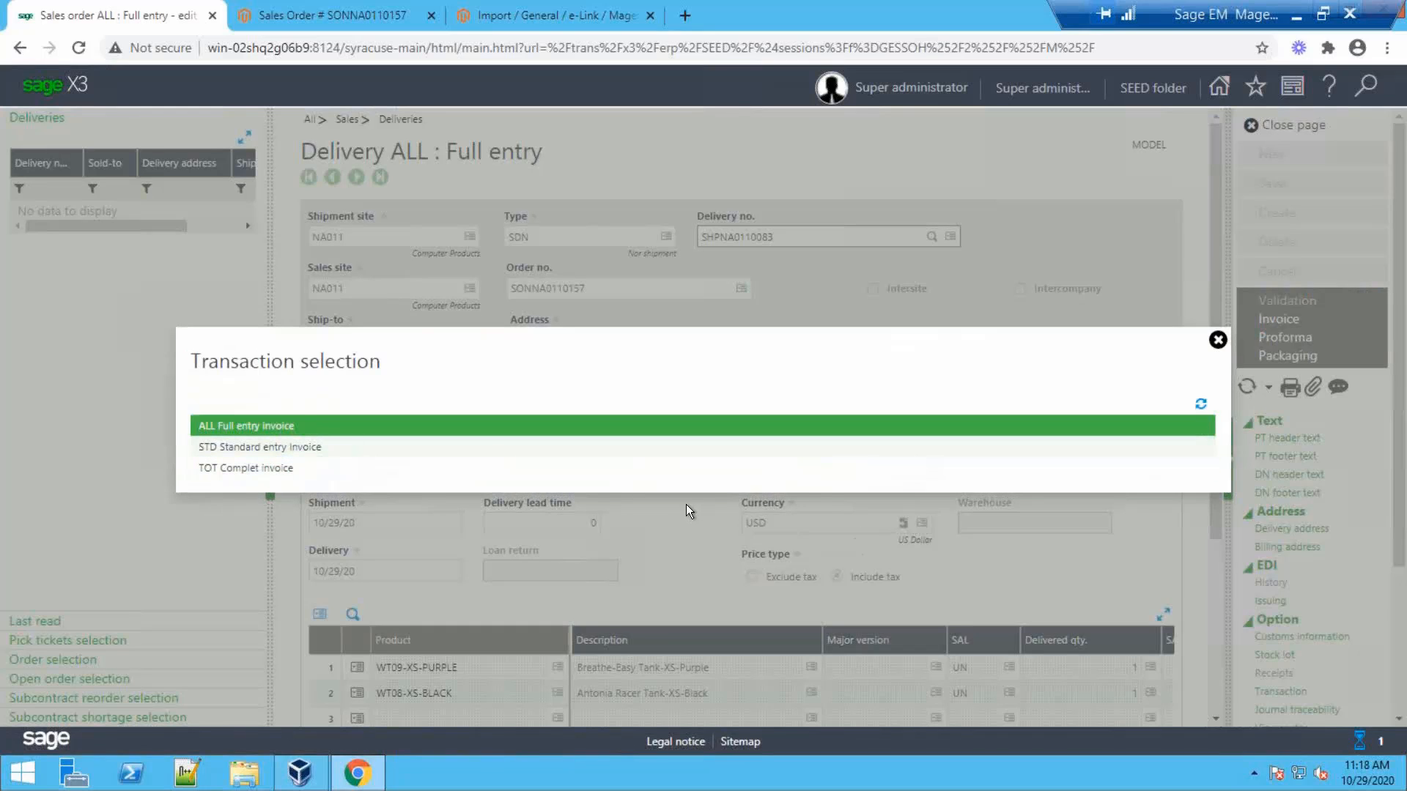
key(Return)
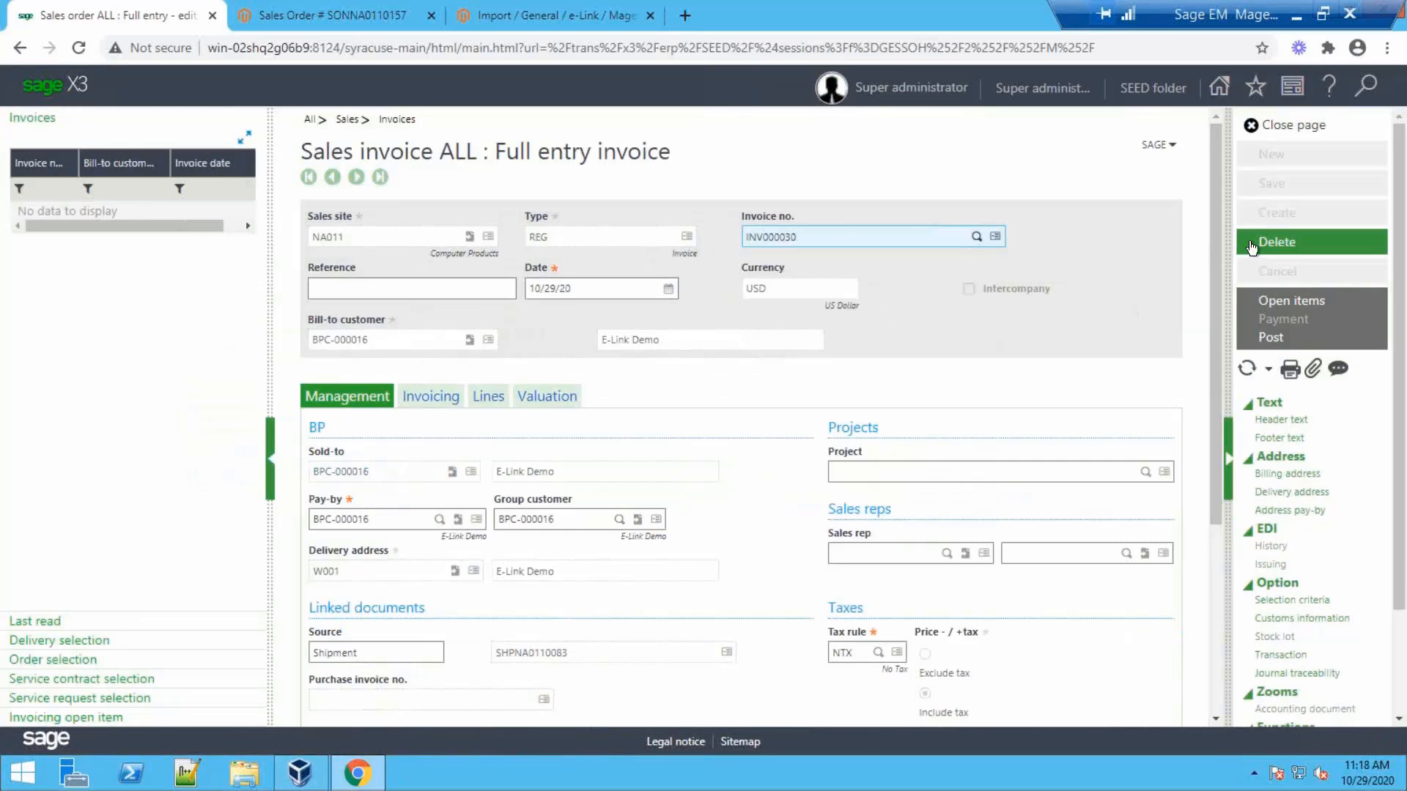
click(1263, 338)
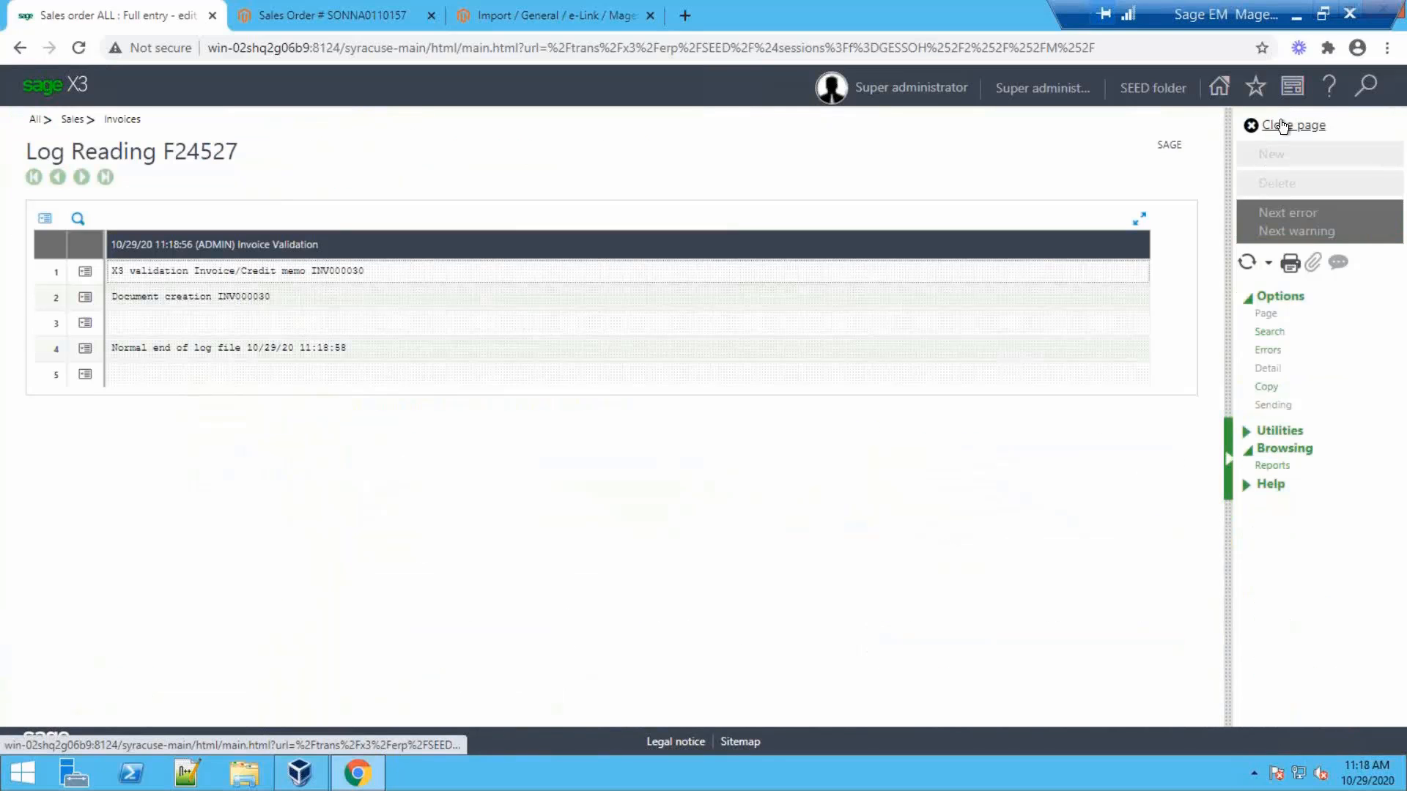
click(1280, 123)
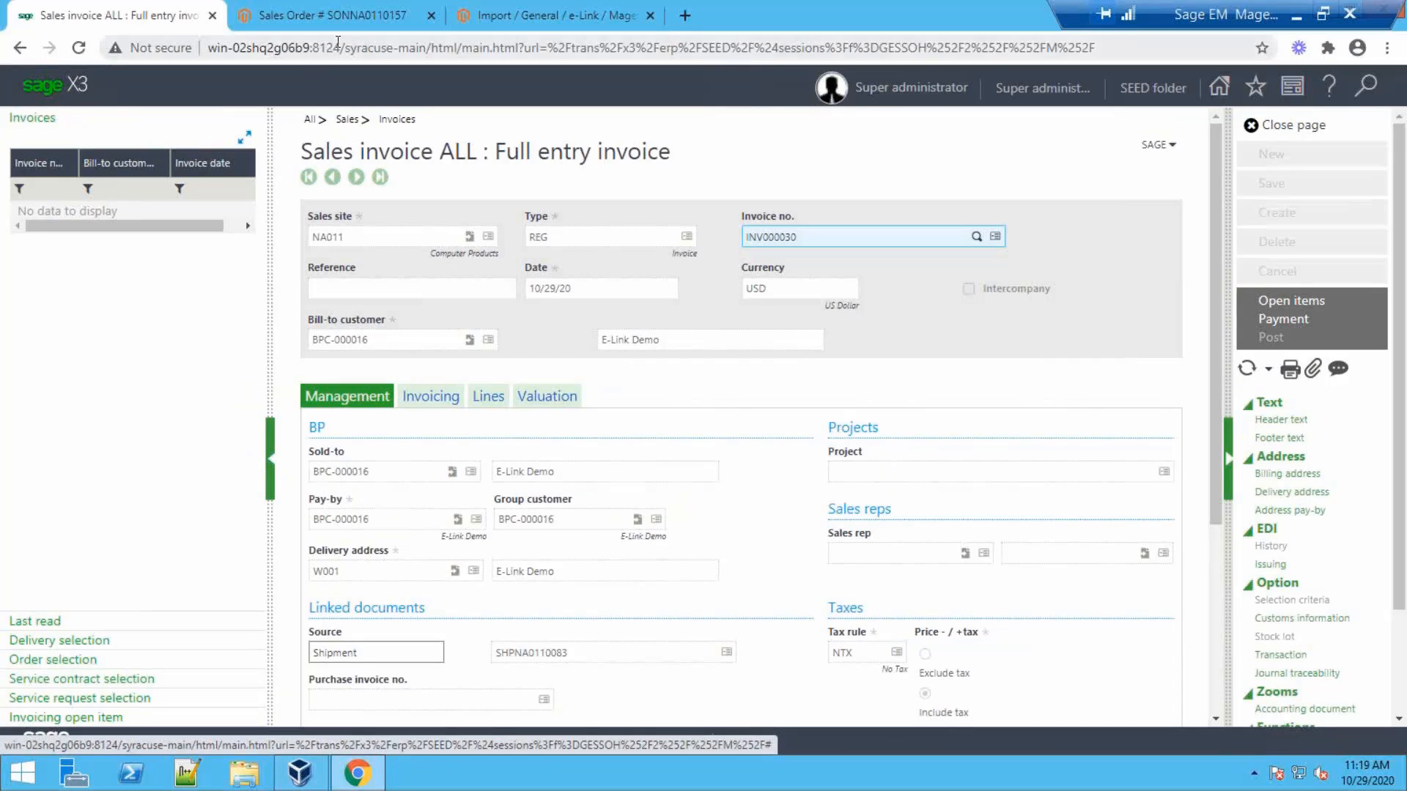
- Switch to the Magento admin's E-Link import page and run the Synch import for Sales Orders, Deliveries, Invoices and Packages
click(326, 14)
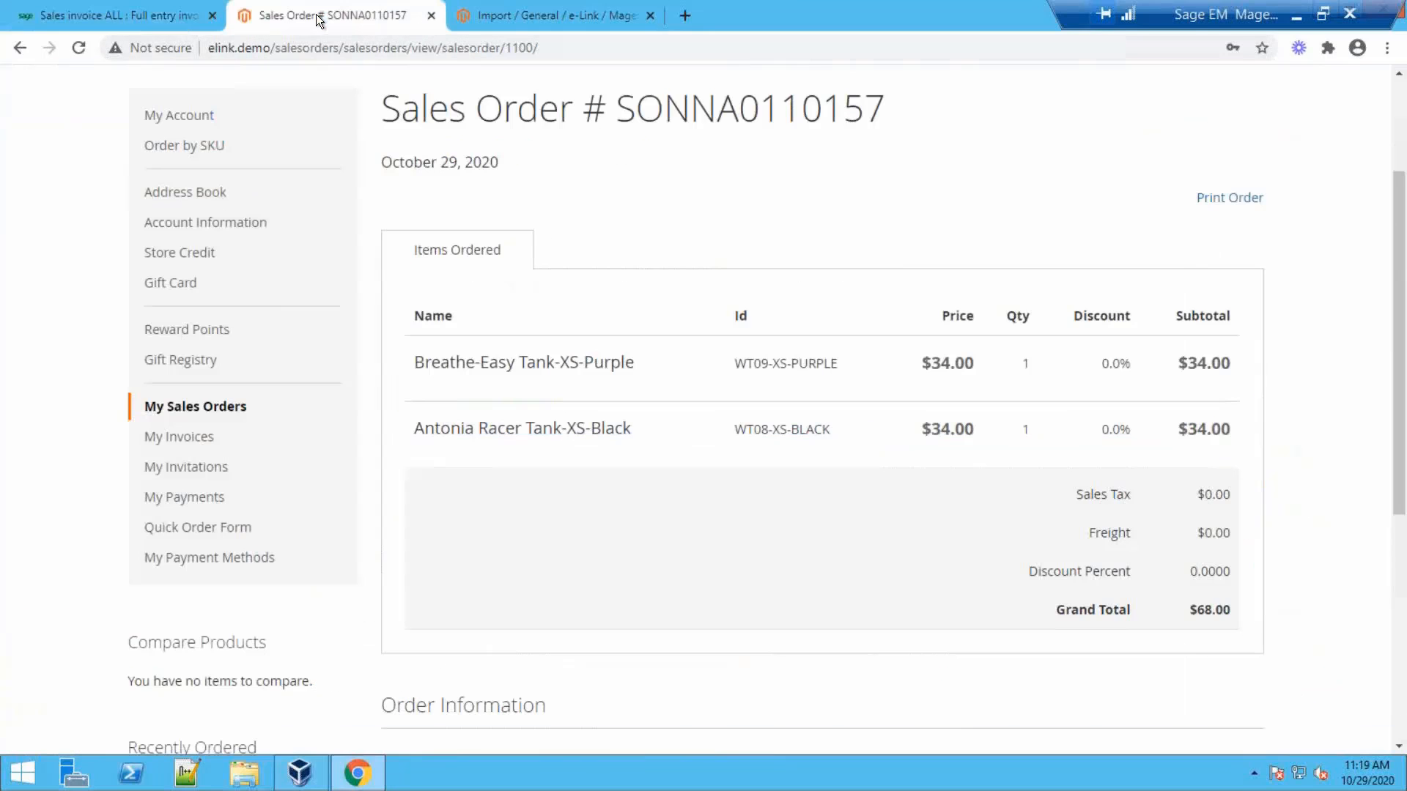
click(584, 16)
scroll(195, 439, down, 3)
scroll(195, 463, down, 3)
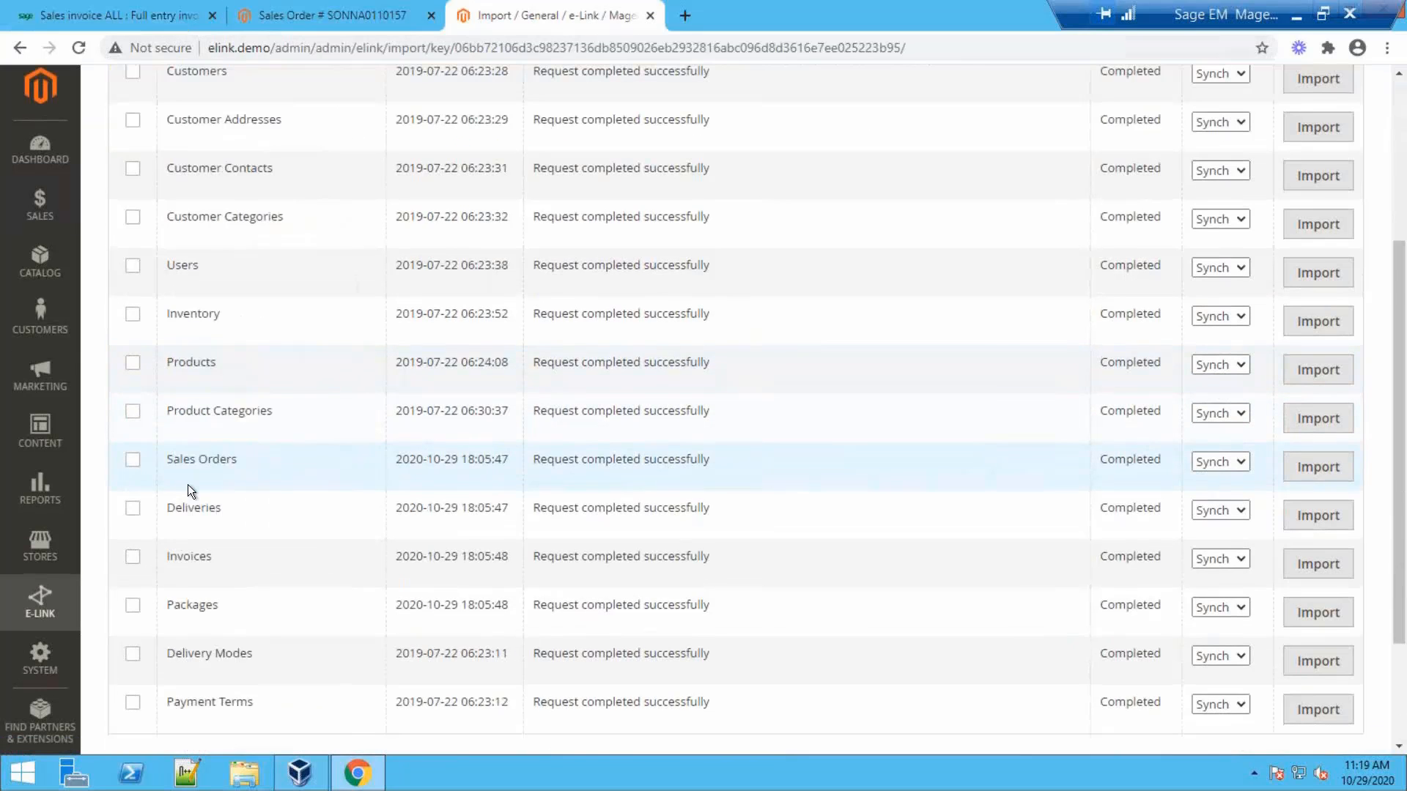
click(133, 368)
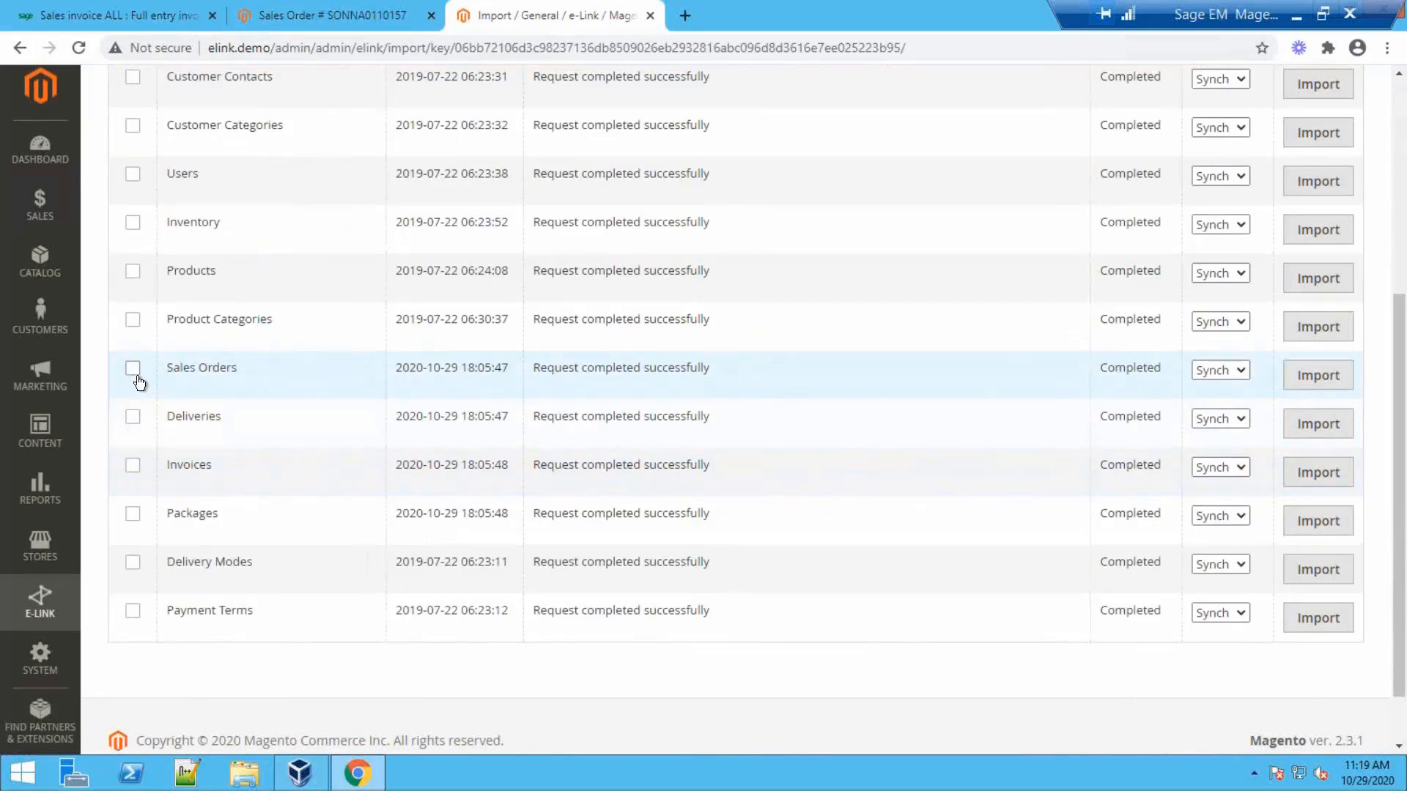
click(132, 416)
click(132, 466)
click(132, 514)
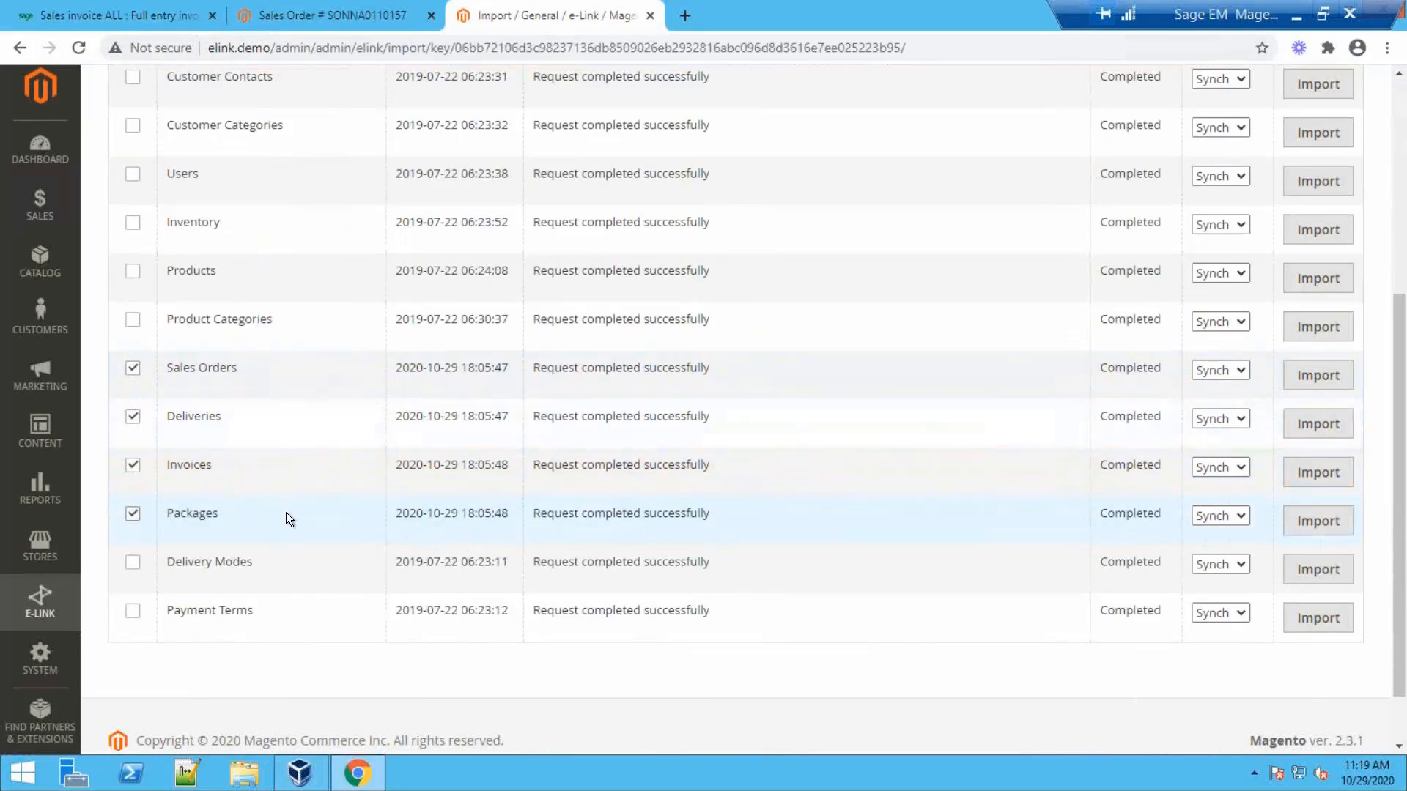
scroll(289, 505, up, 6)
click(253, 210)
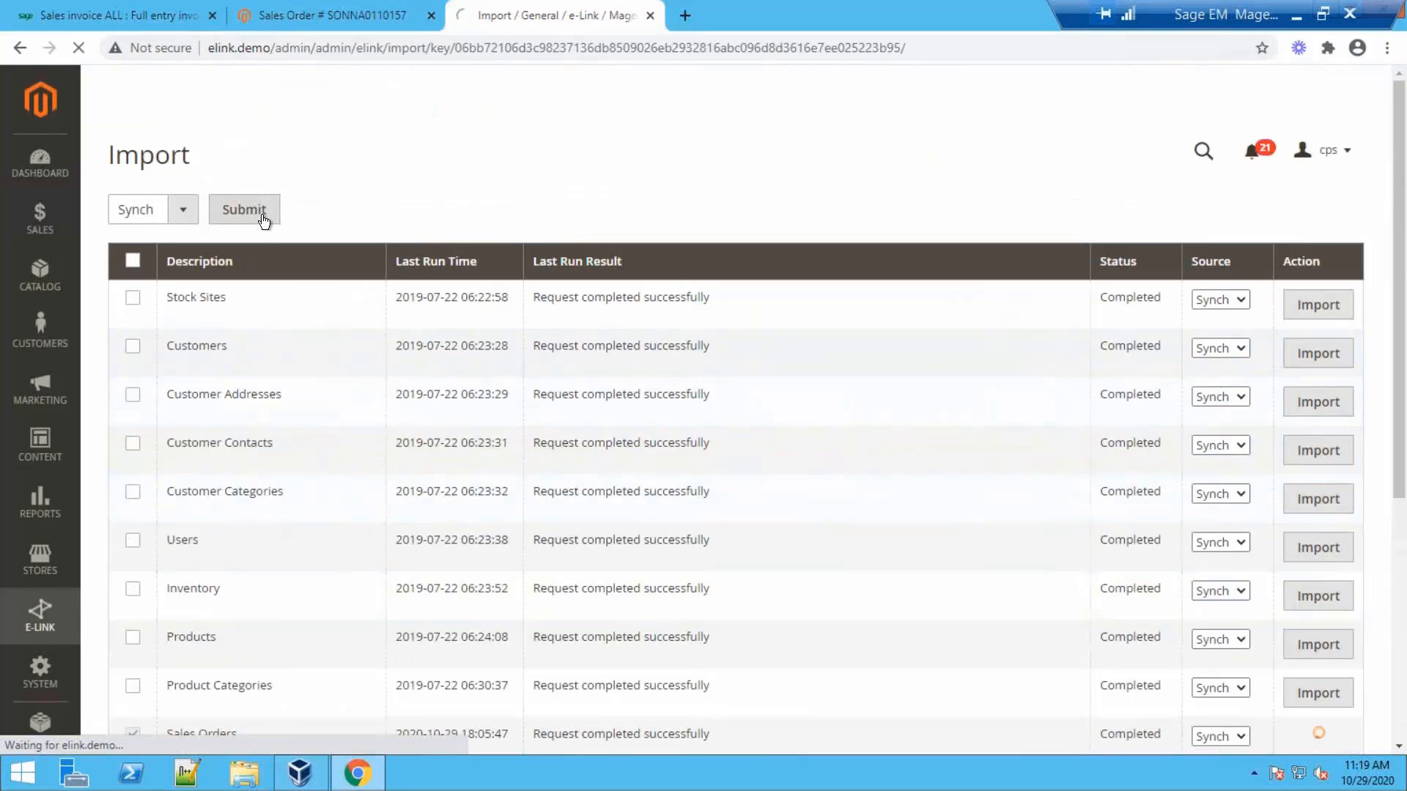
- Return to the storefront, reload My Sales Orders and check the 10/29/2020 accepted order and its linked invoice
click(334, 16)
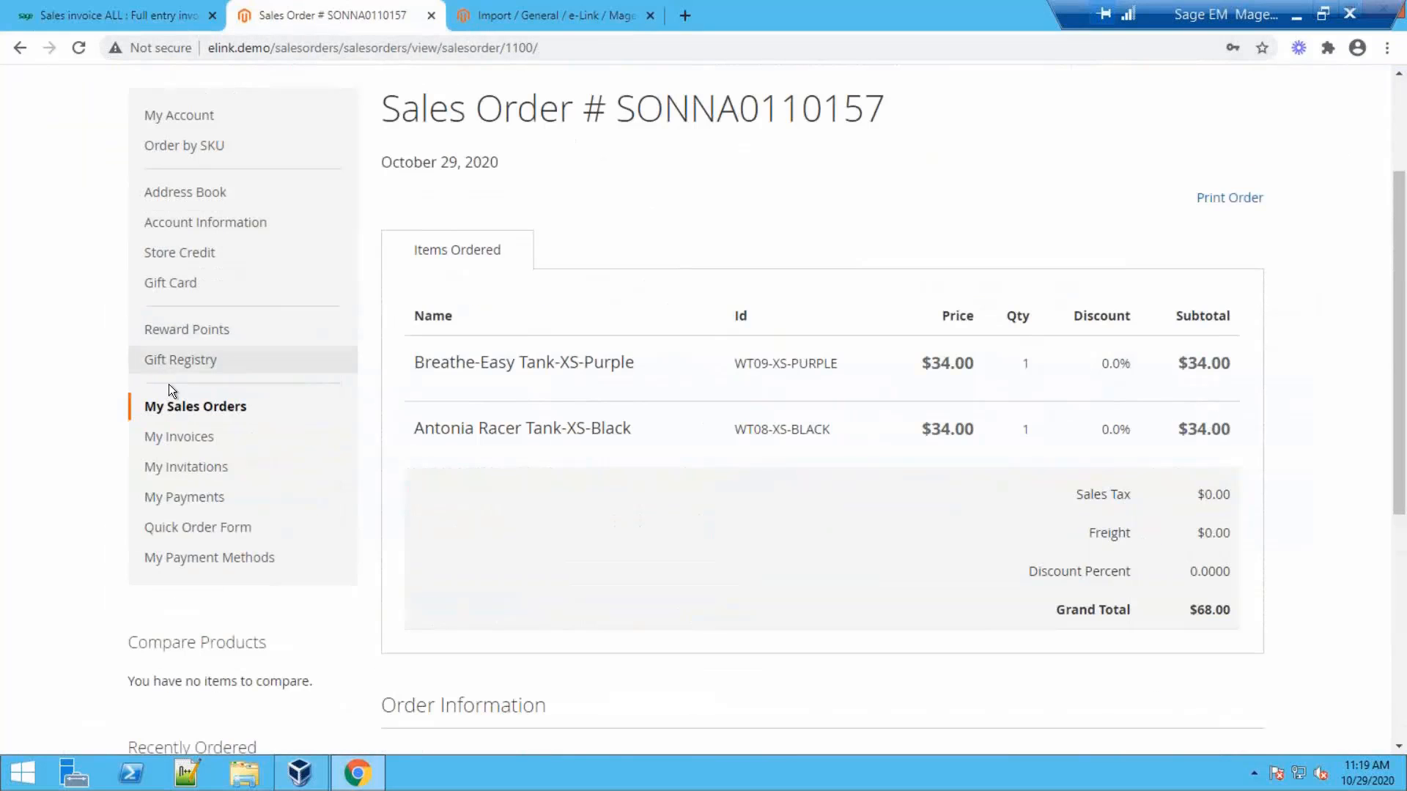
click(204, 407)
scroll(683, 413, down, 3)
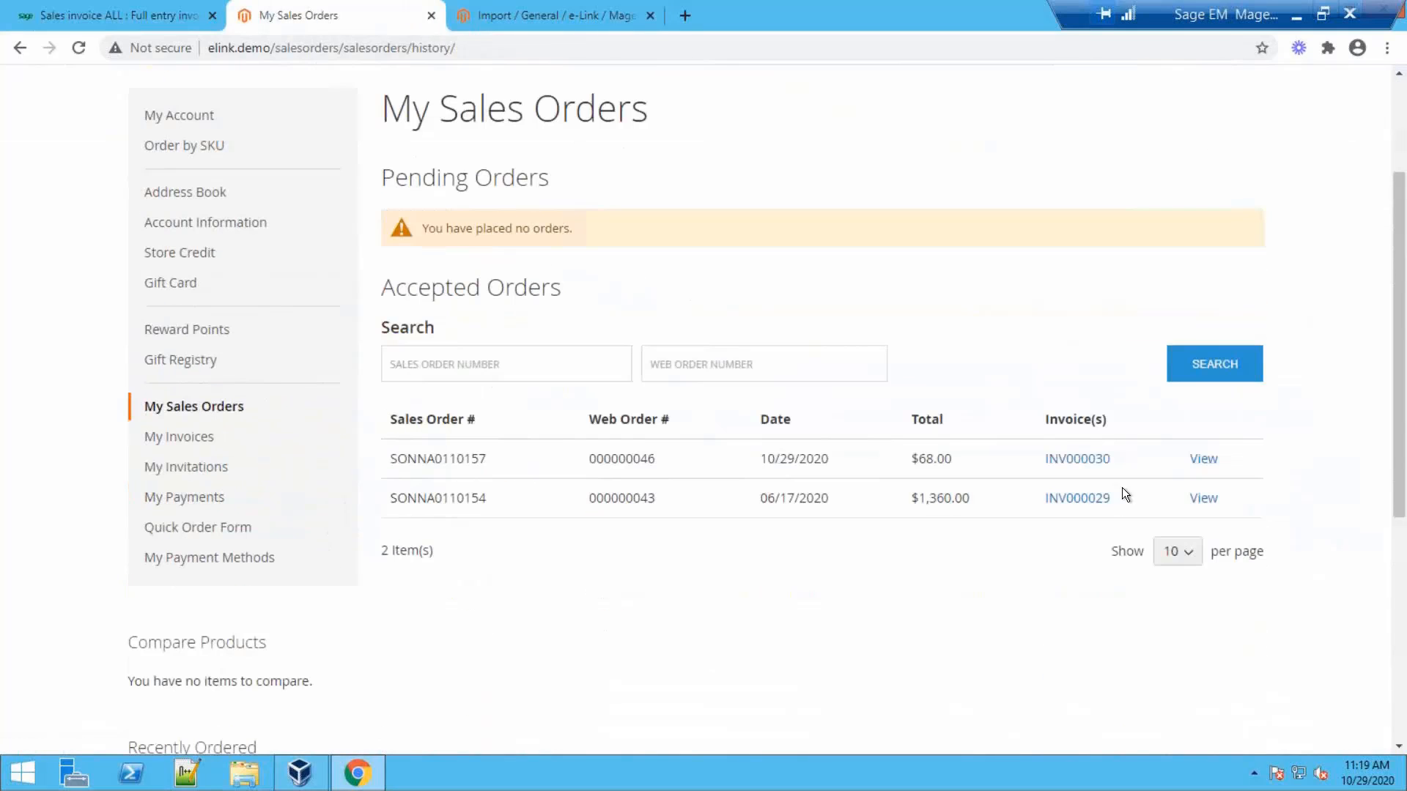
drag(397, 459, 557, 464)
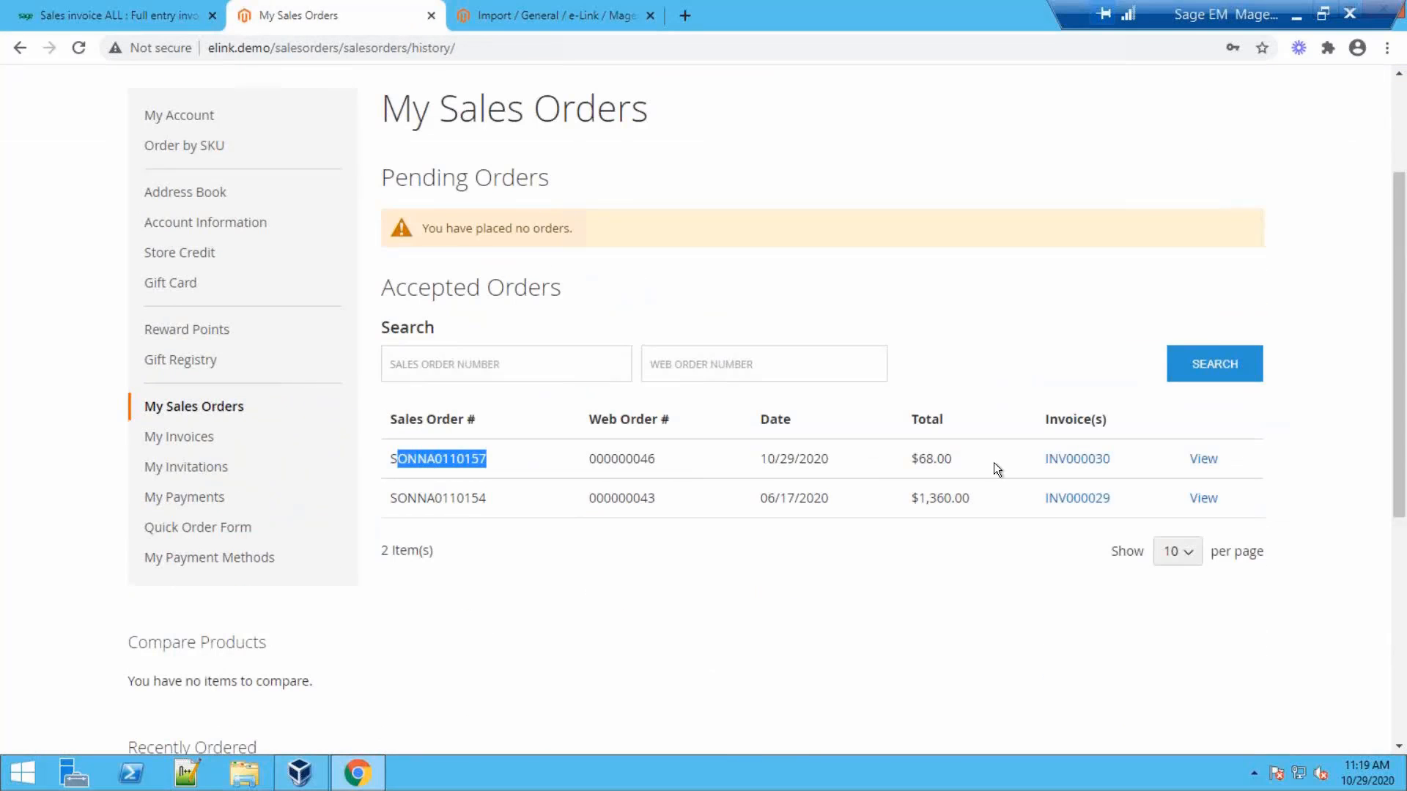
drag(1015, 461, 1087, 464)
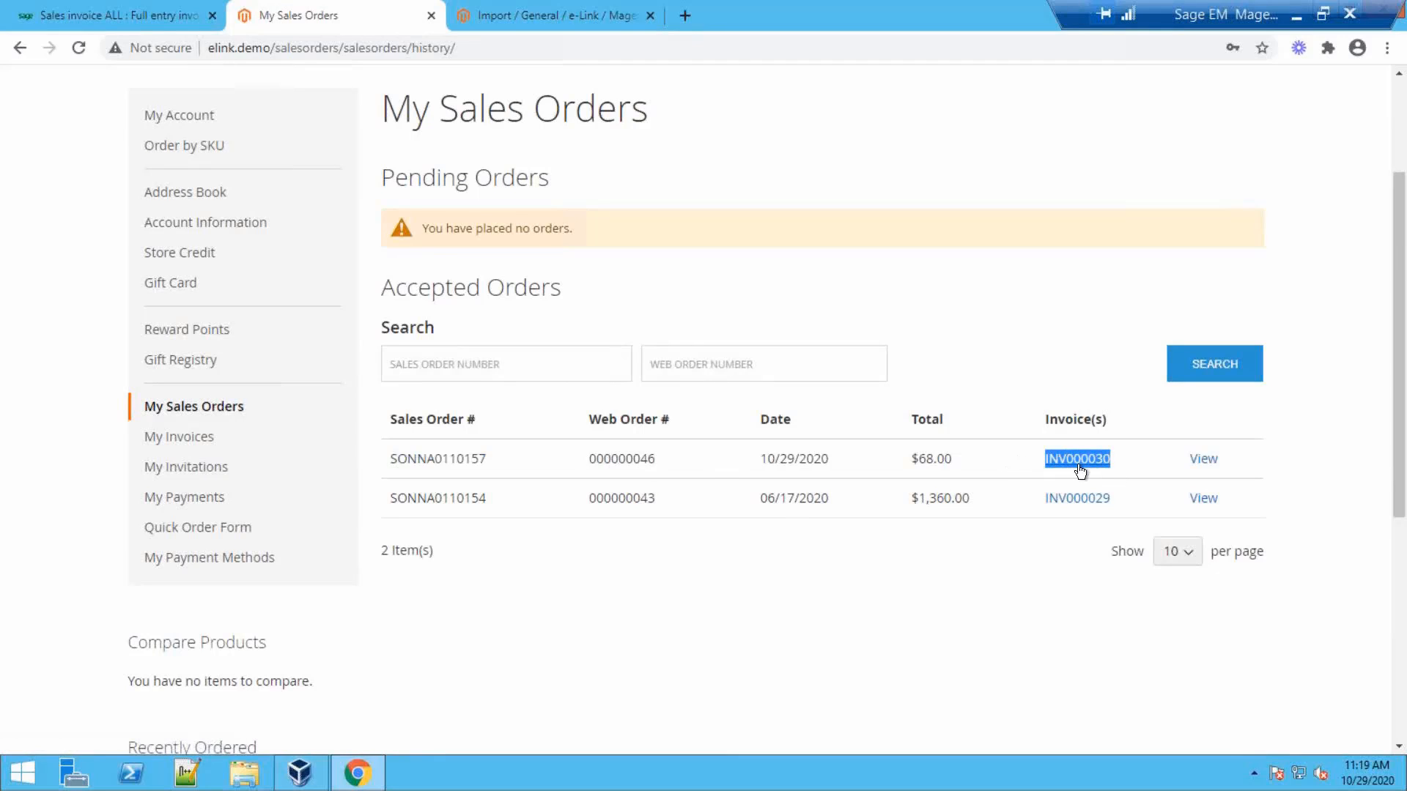
- View the 10/29/2020 order's items and invoice section, and open its linked invoice for review
click(1202, 461)
scroll(462, 451, down, 6)
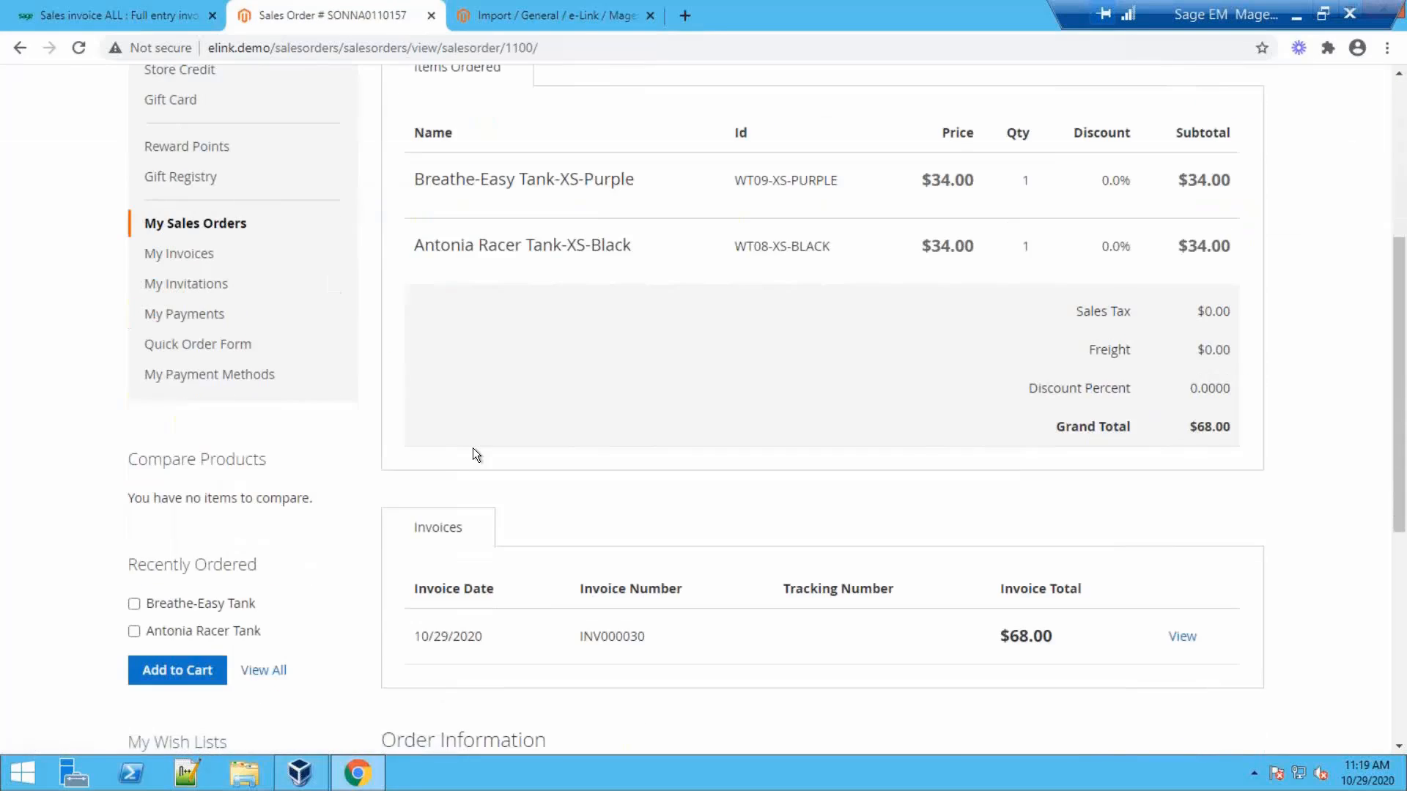
drag(503, 534, 869, 529)
click(962, 539)
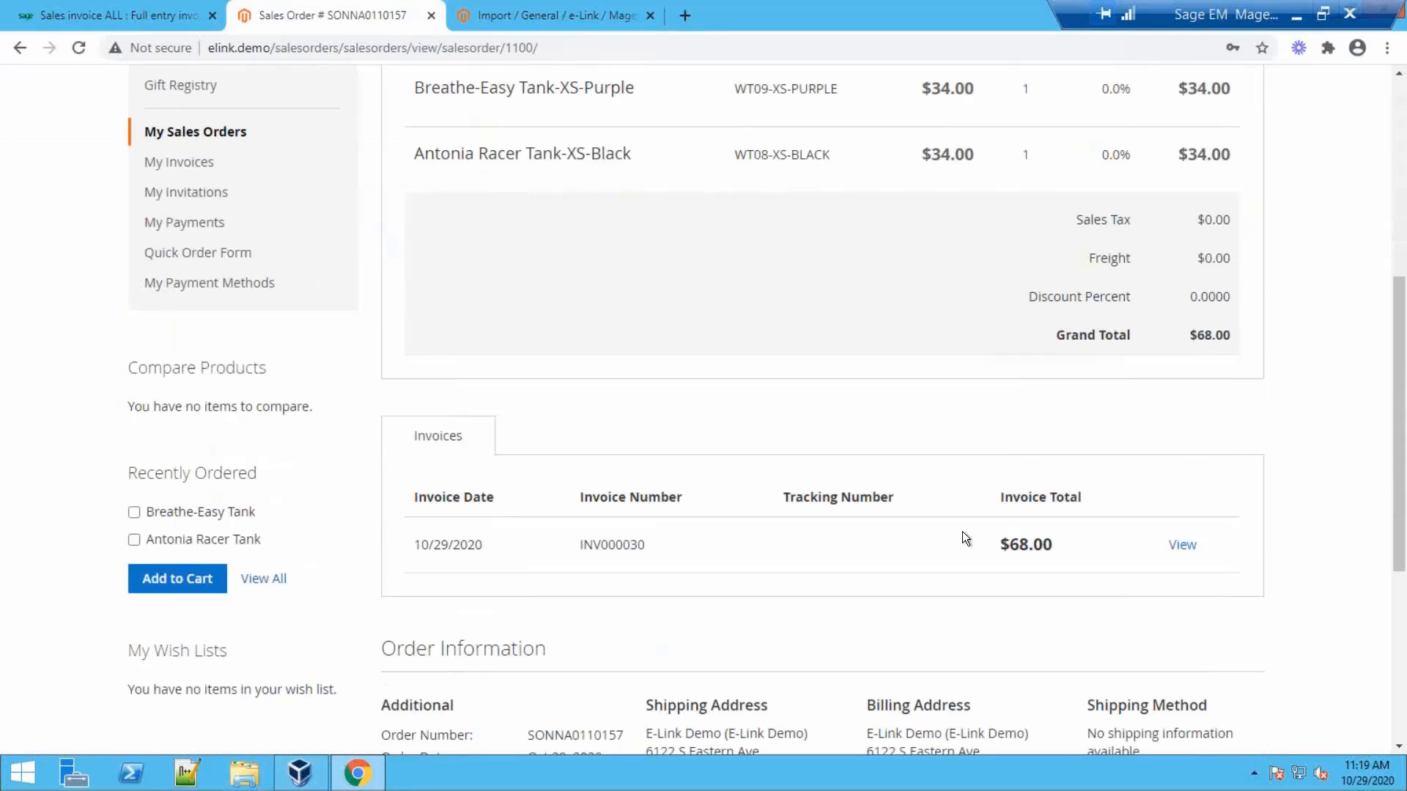
scroll(1027, 427, up, 2)
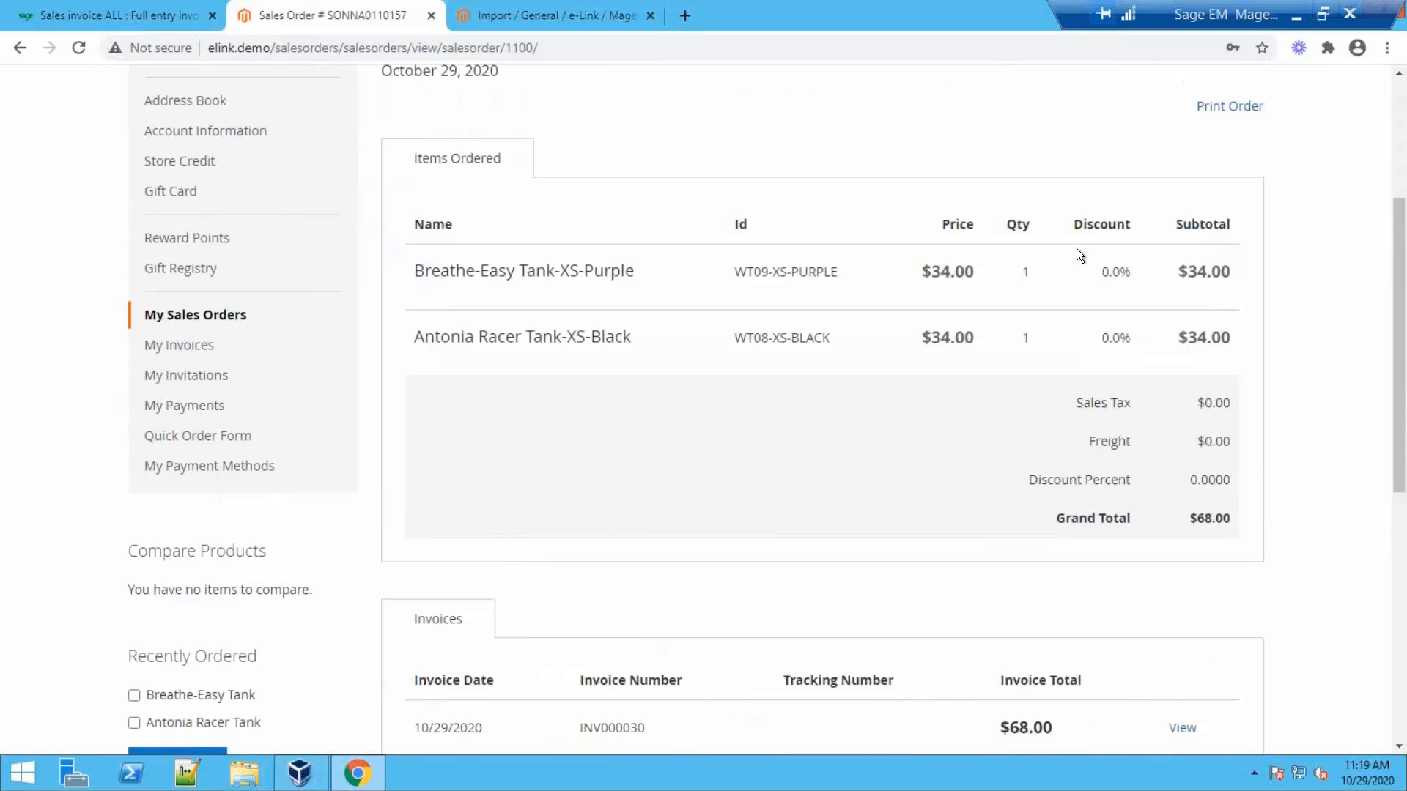
click(1179, 728)
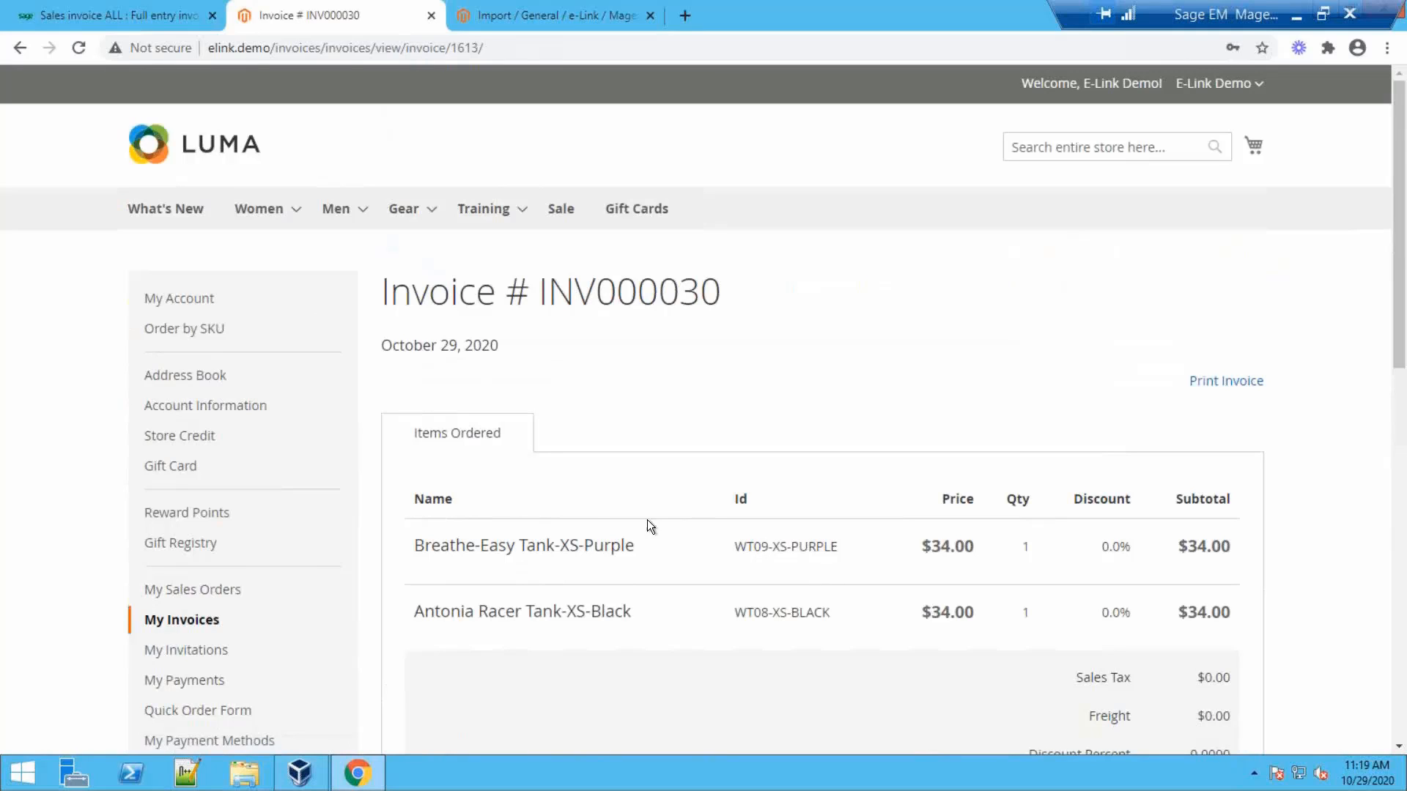
scroll(440, 579, down, 1)
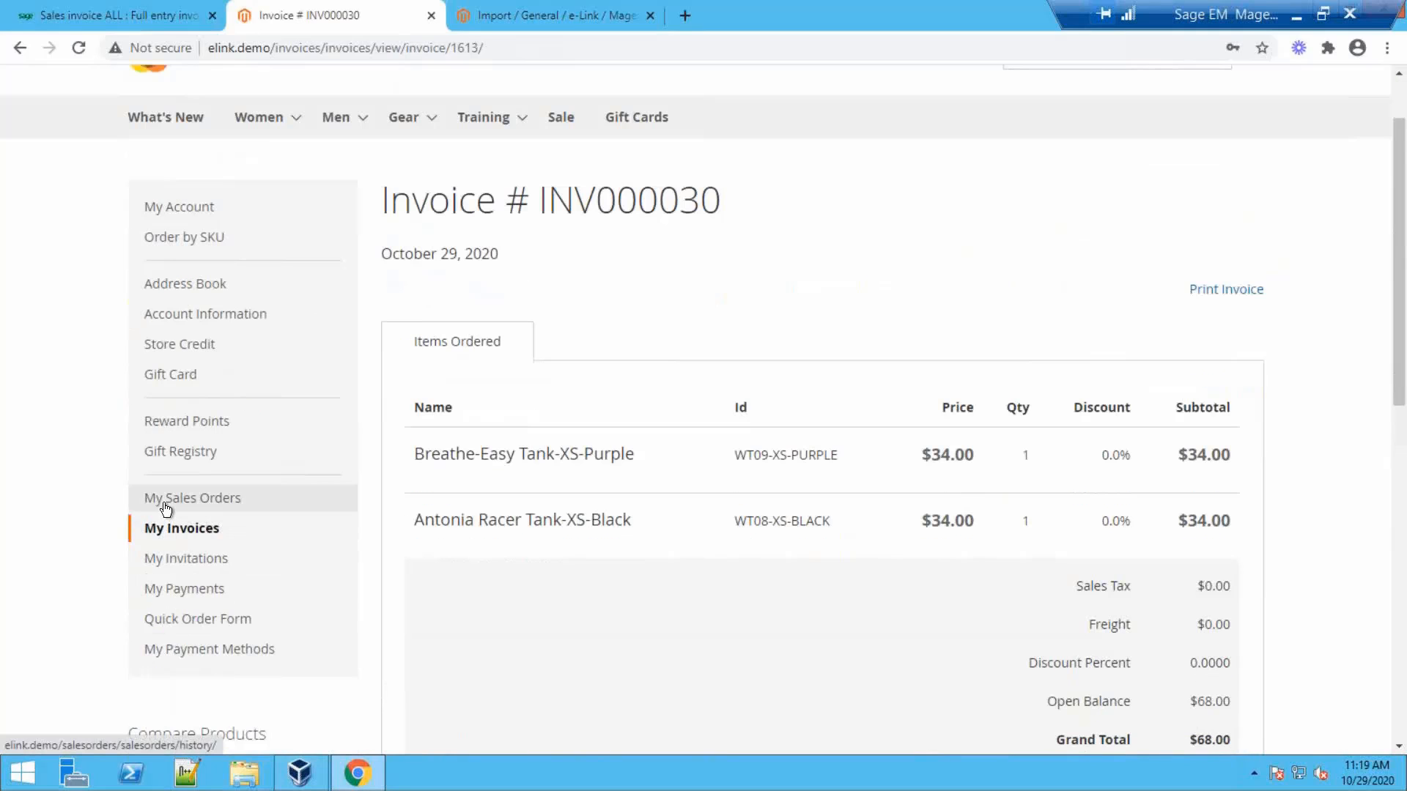
- Revisit the sales order list and open My Invoices to review its search filters and listed invoices
click(166, 506)
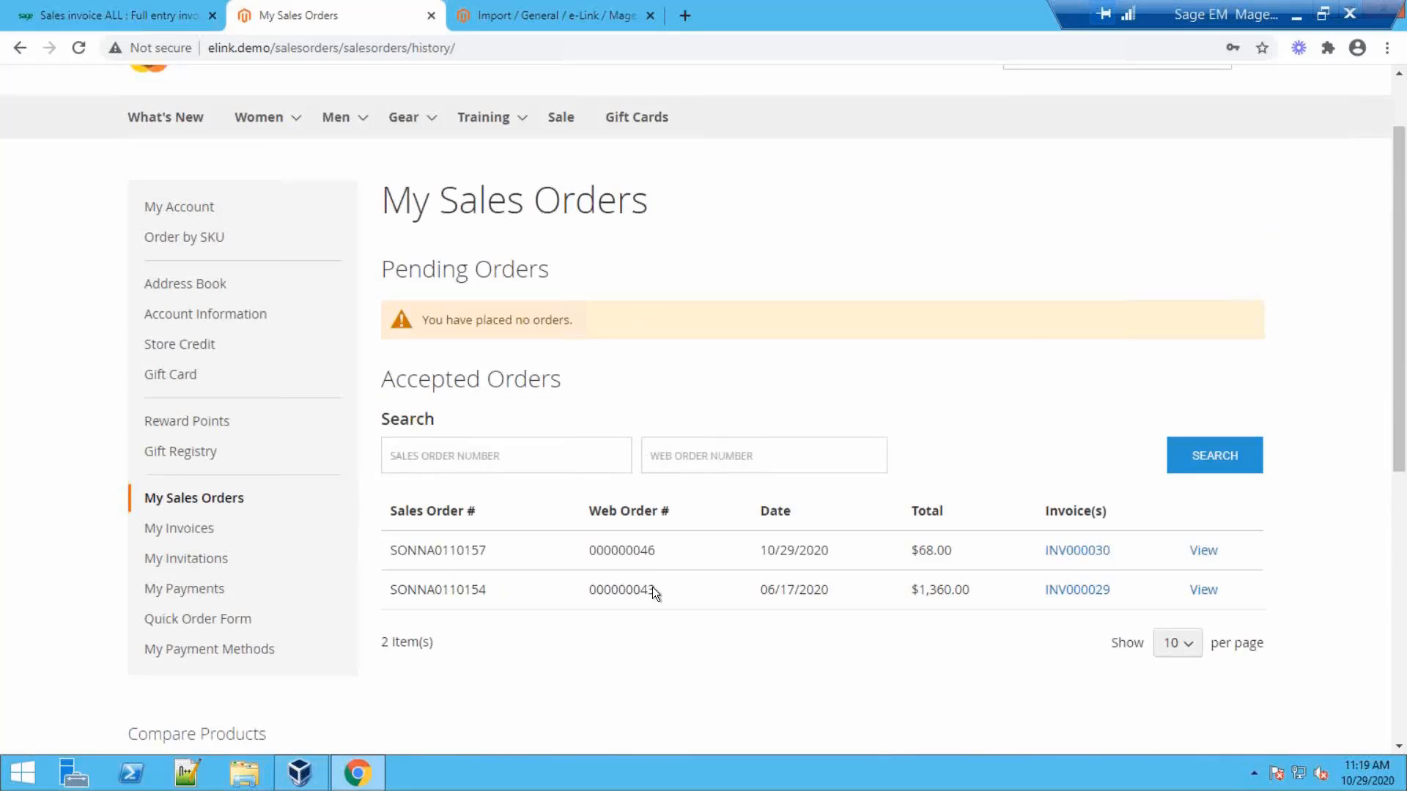
click(183, 529)
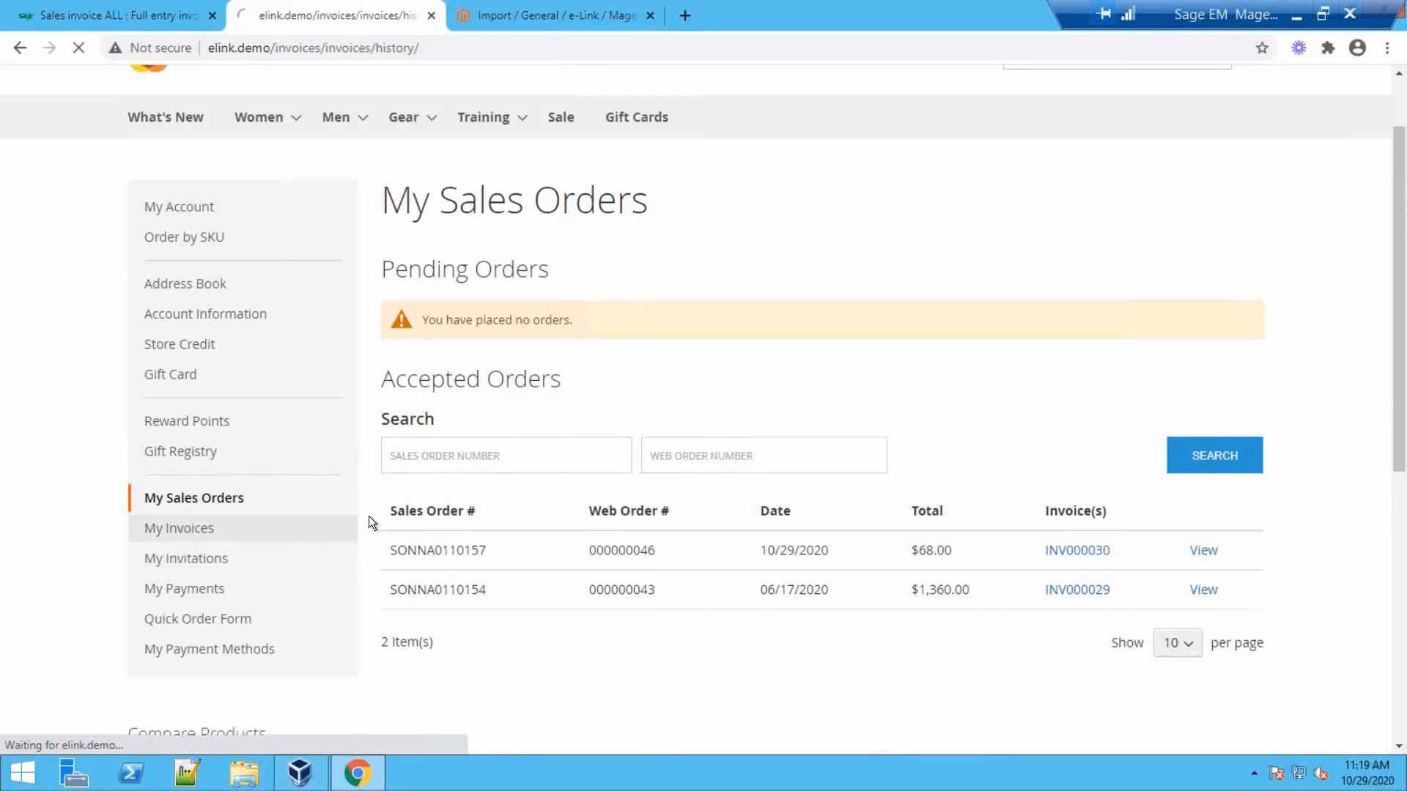
click(459, 423)
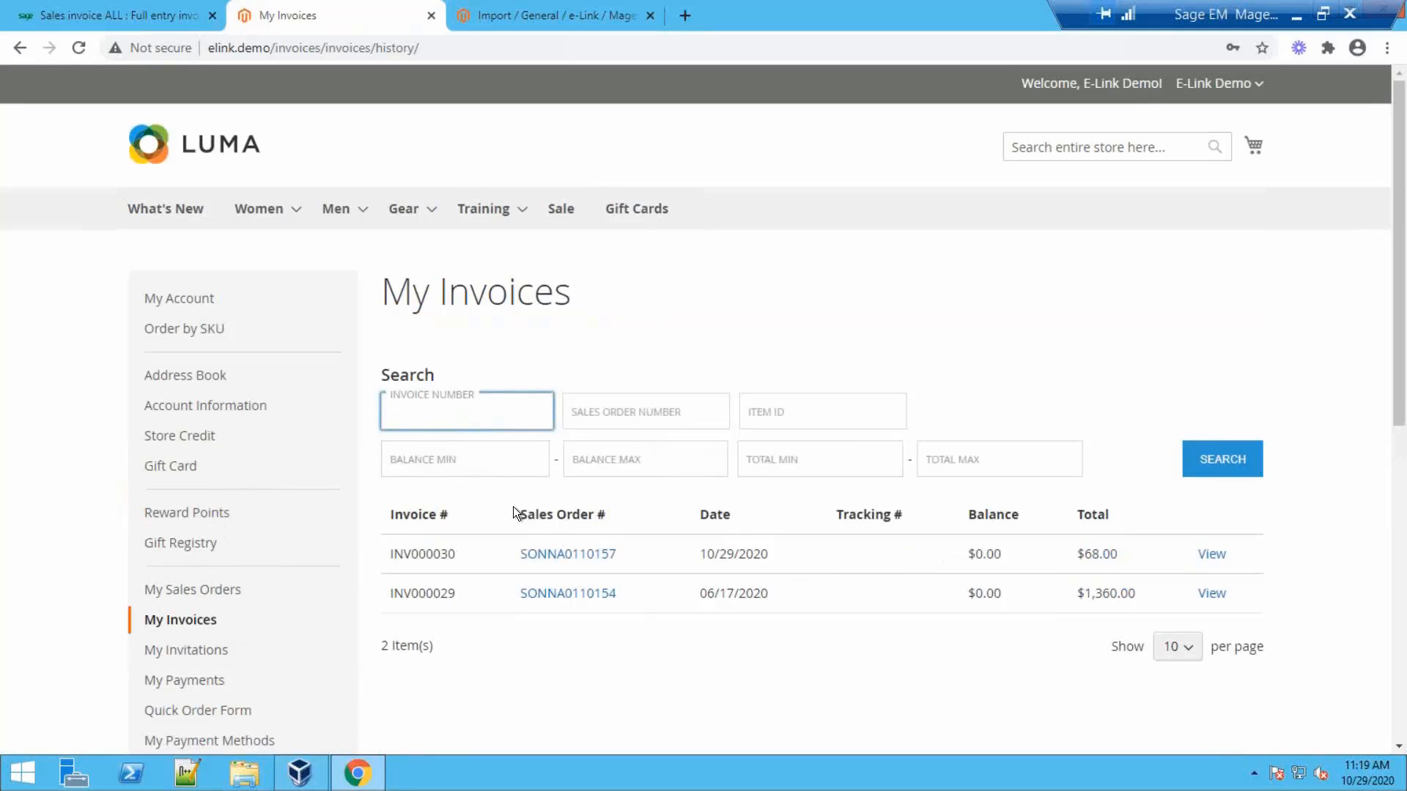
click(488, 460)
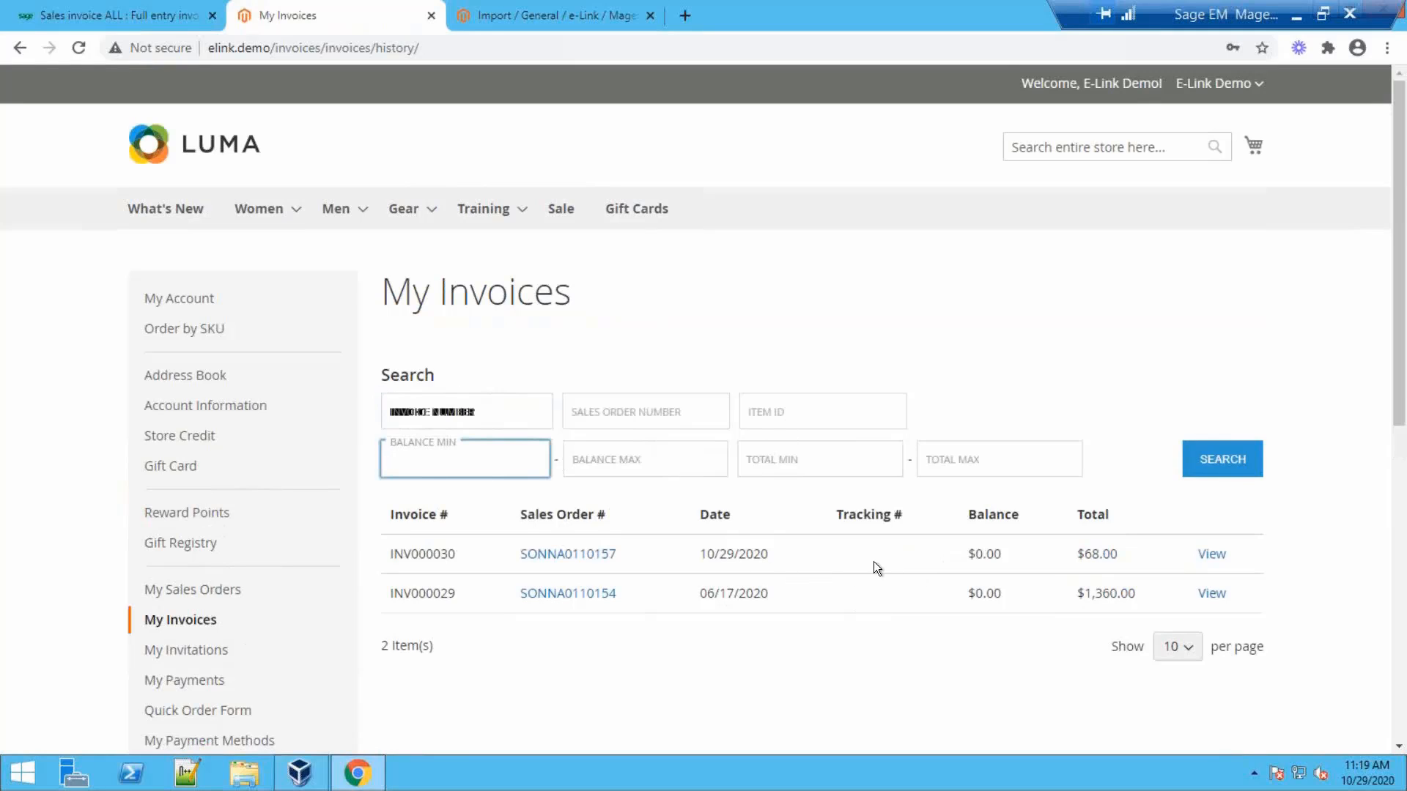
click(859, 645)
scroll(864, 635, down, 1)
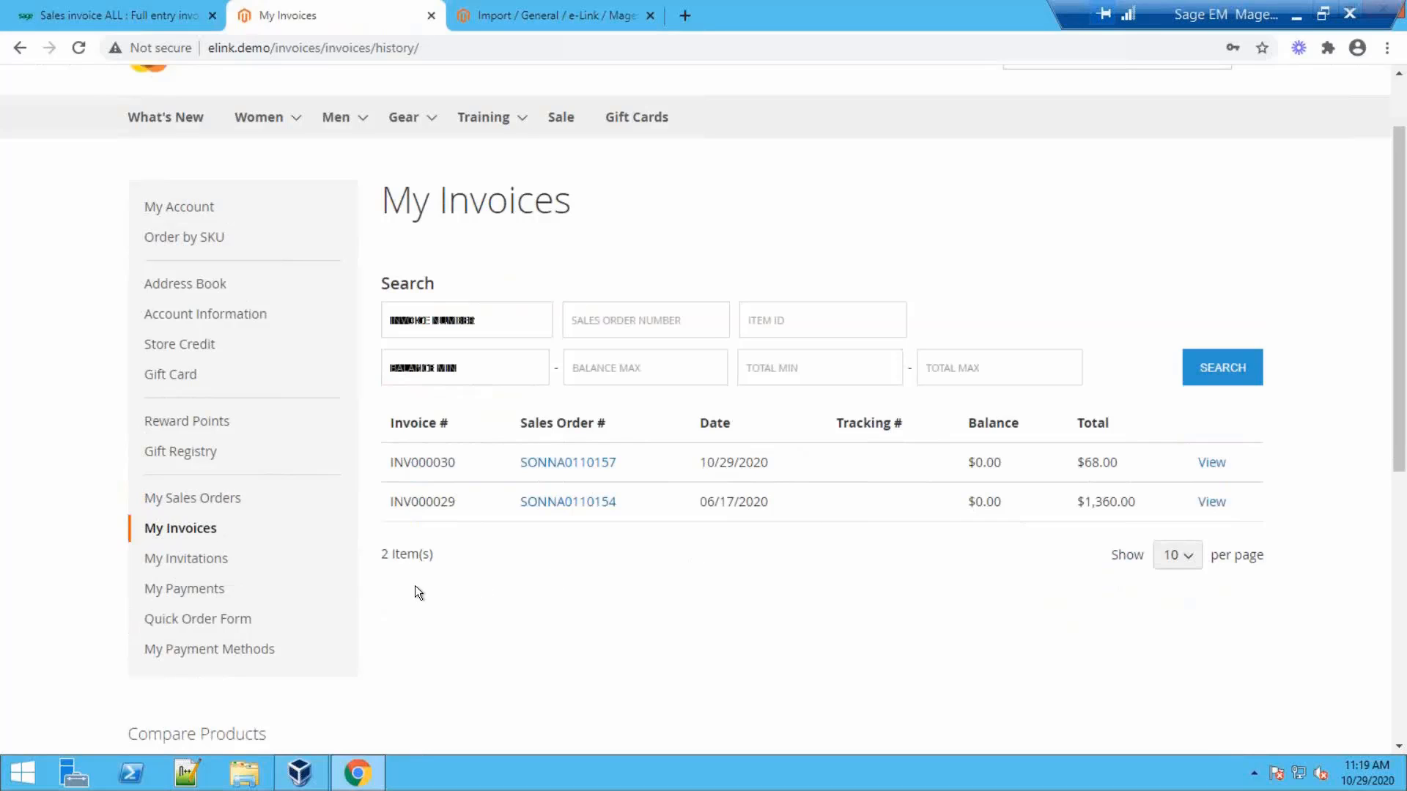
- Open the Quick Order Form and add Joust Duffle Bag, Strive Shoulder Pack and Crown Summit Backpack from the product search
click(227, 619)
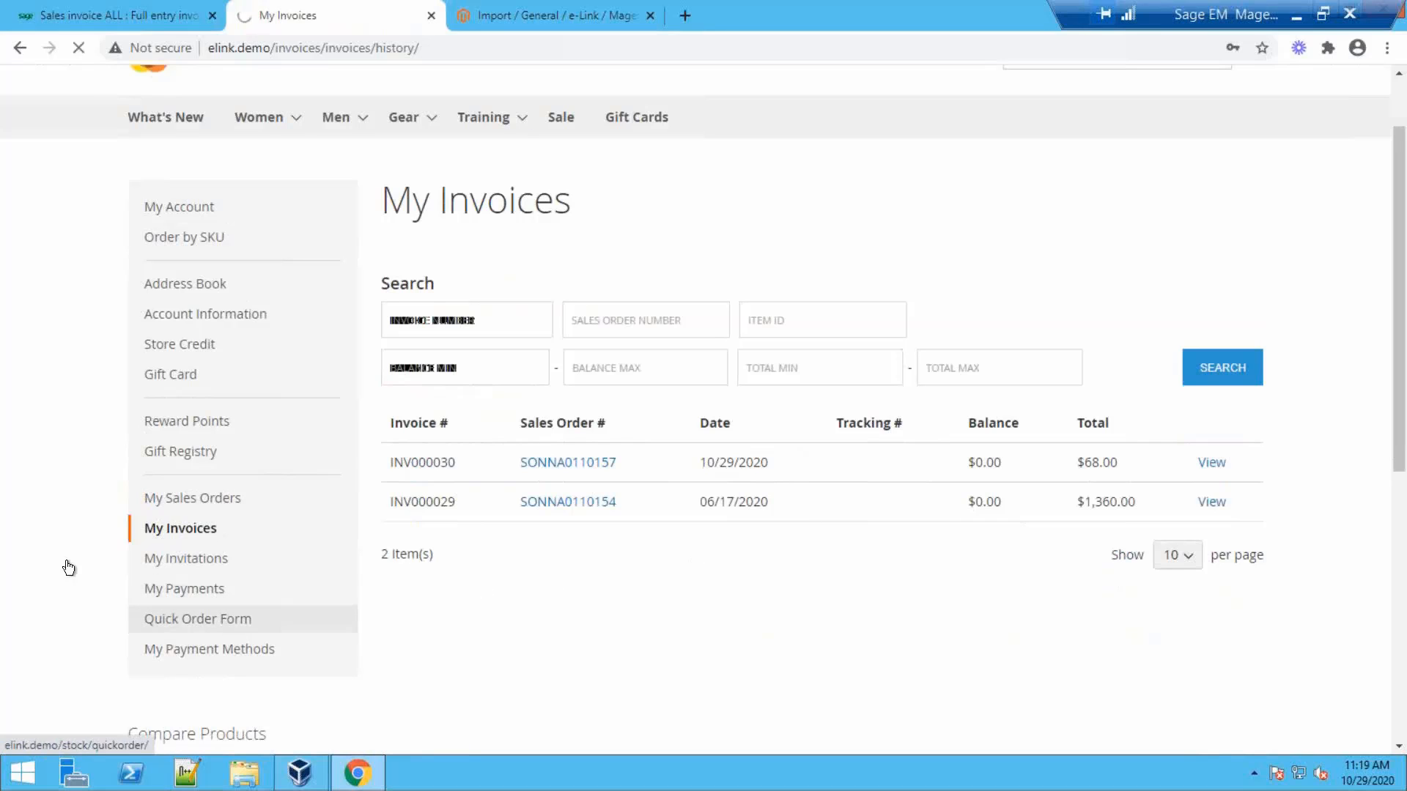
scroll(117, 234, up, 1)
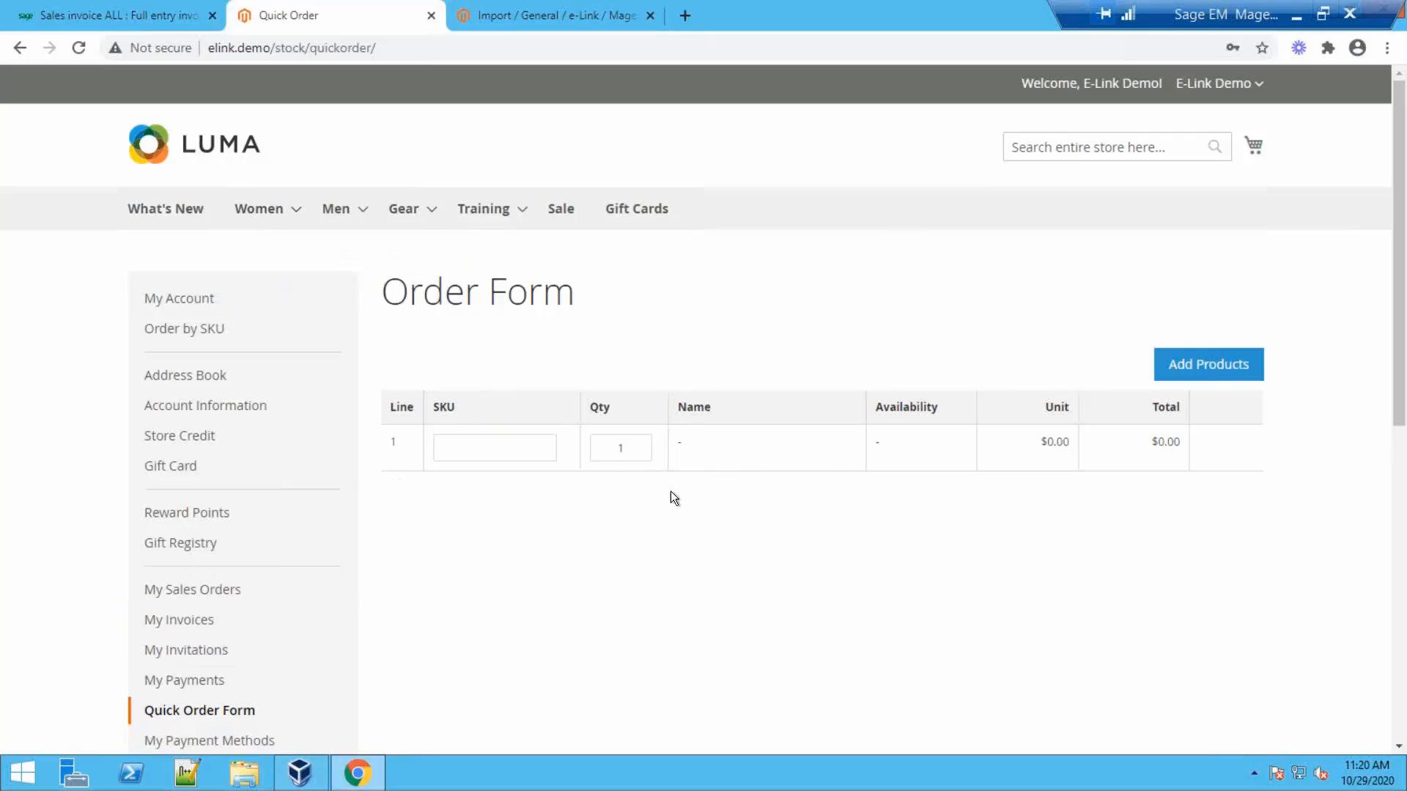
click(494, 457)
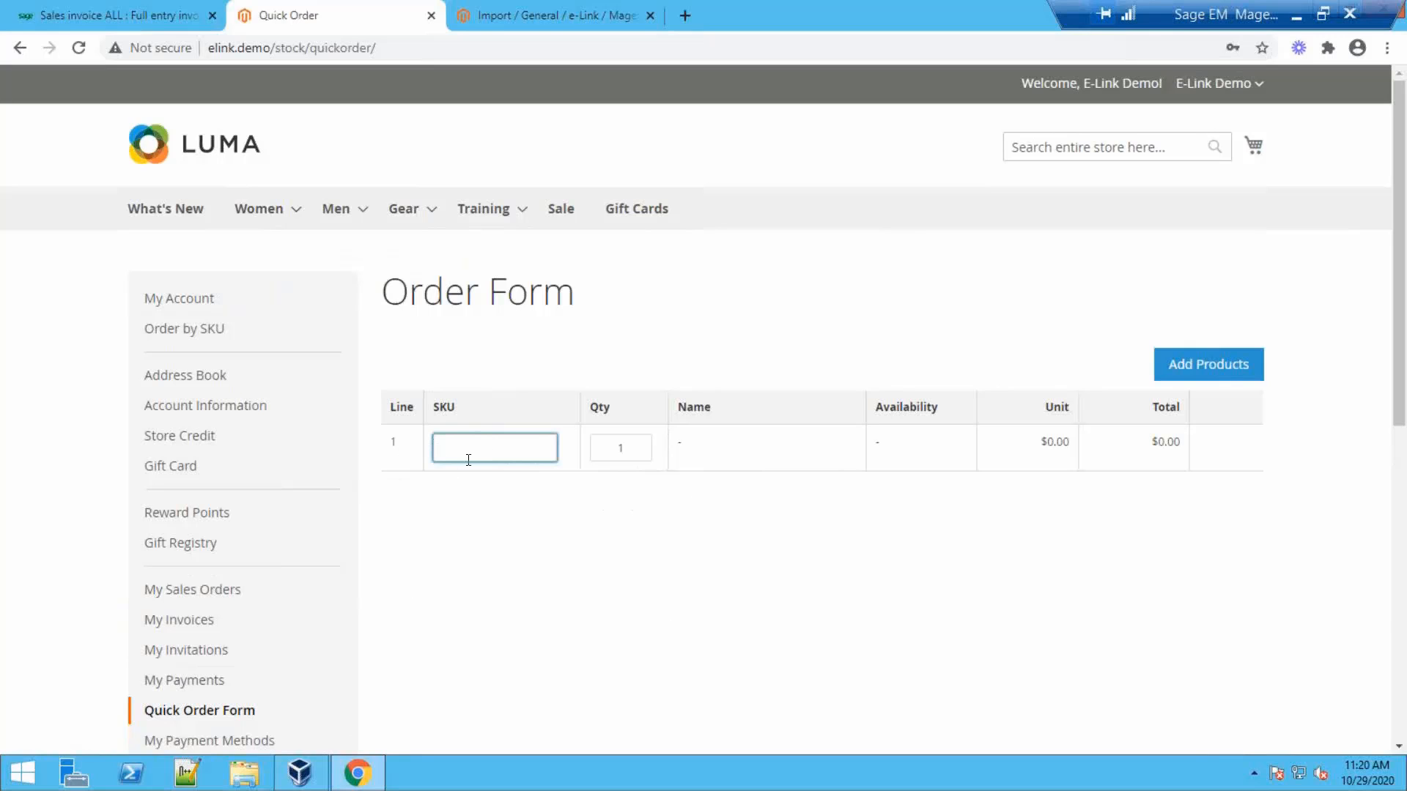
click(1169, 367)
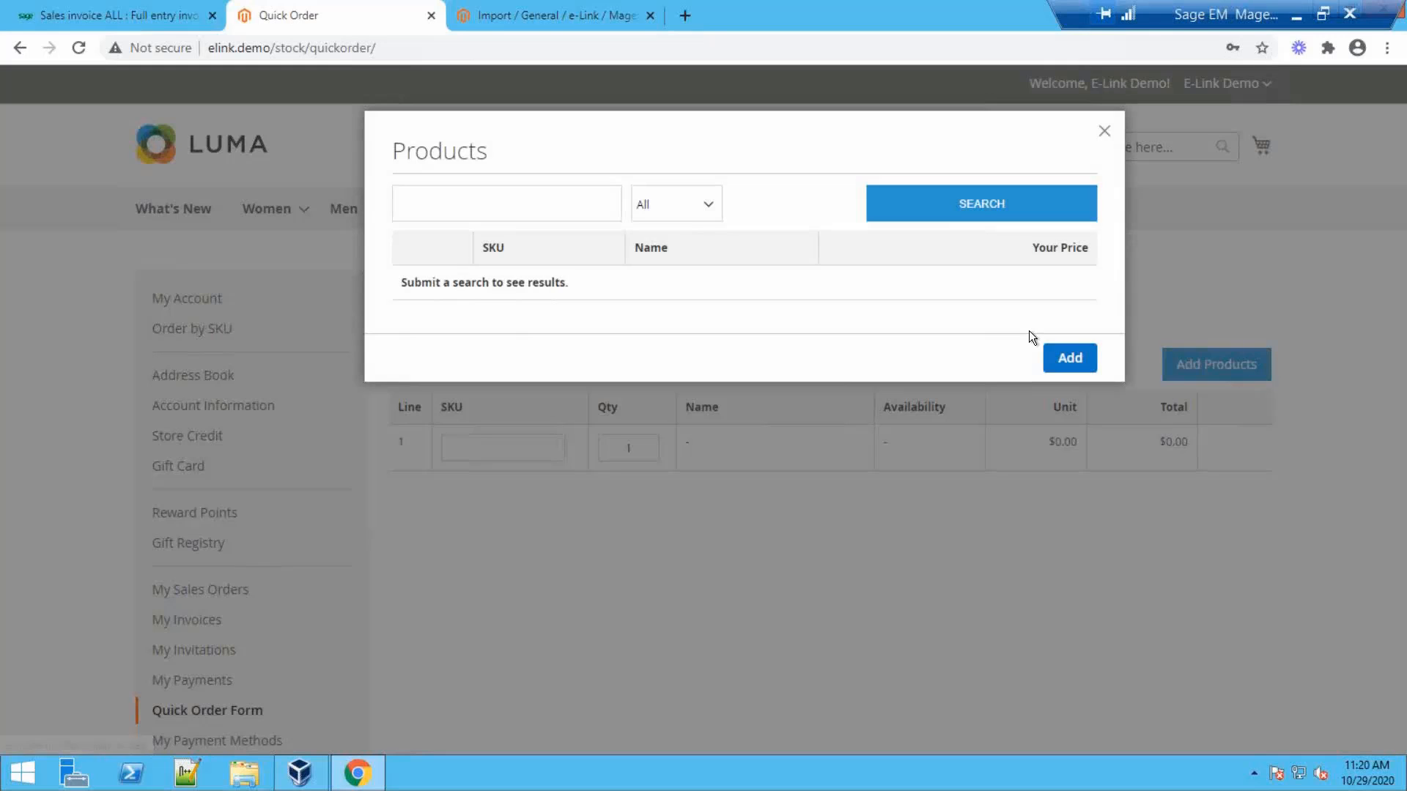
click(960, 205)
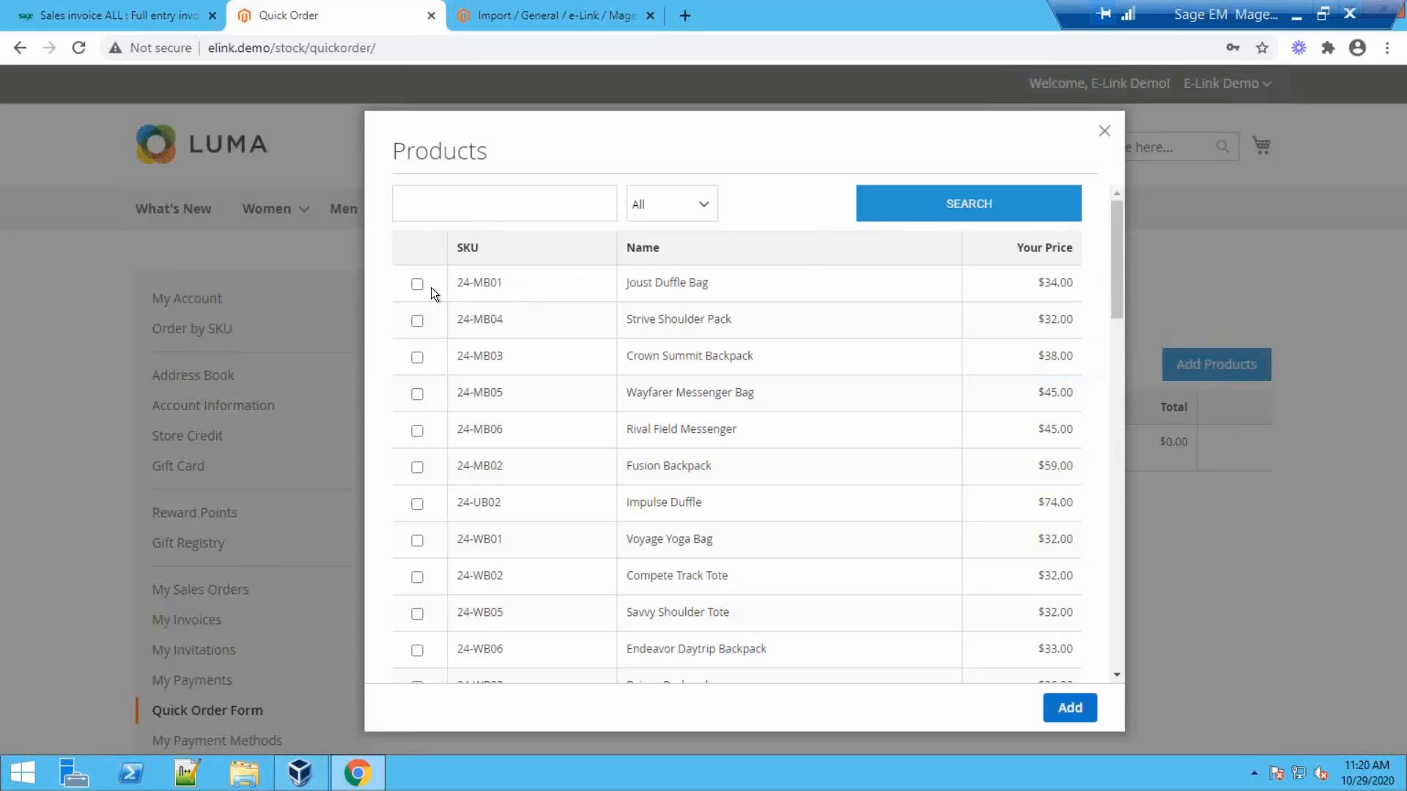
click(416, 323)
click(416, 357)
click(1068, 707)
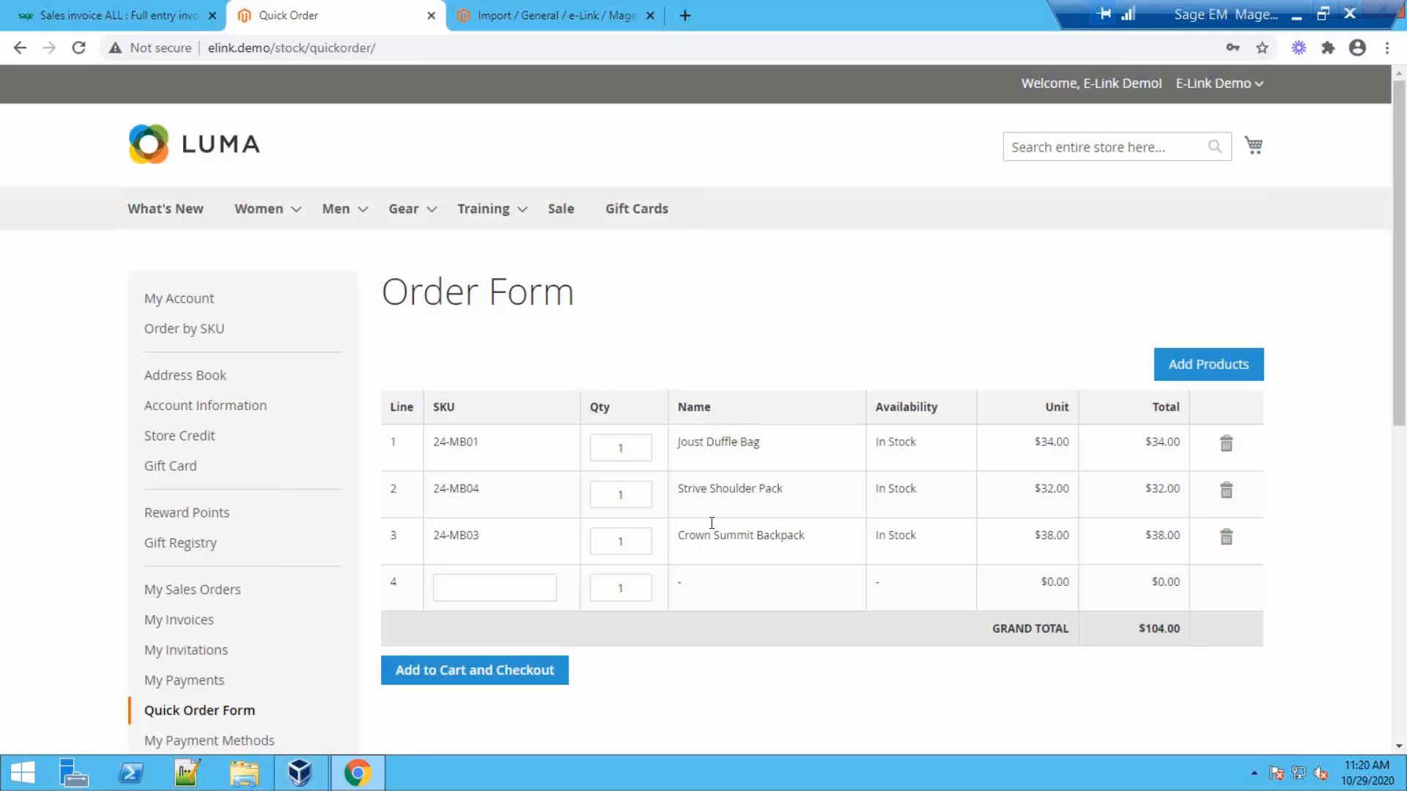
- Set the order form quantities to 2 for the Strive Shoulder Pack and 3 for the Crown Summit Backpack
double_click(628, 492)
text(2)
key(Tab)
text(3)
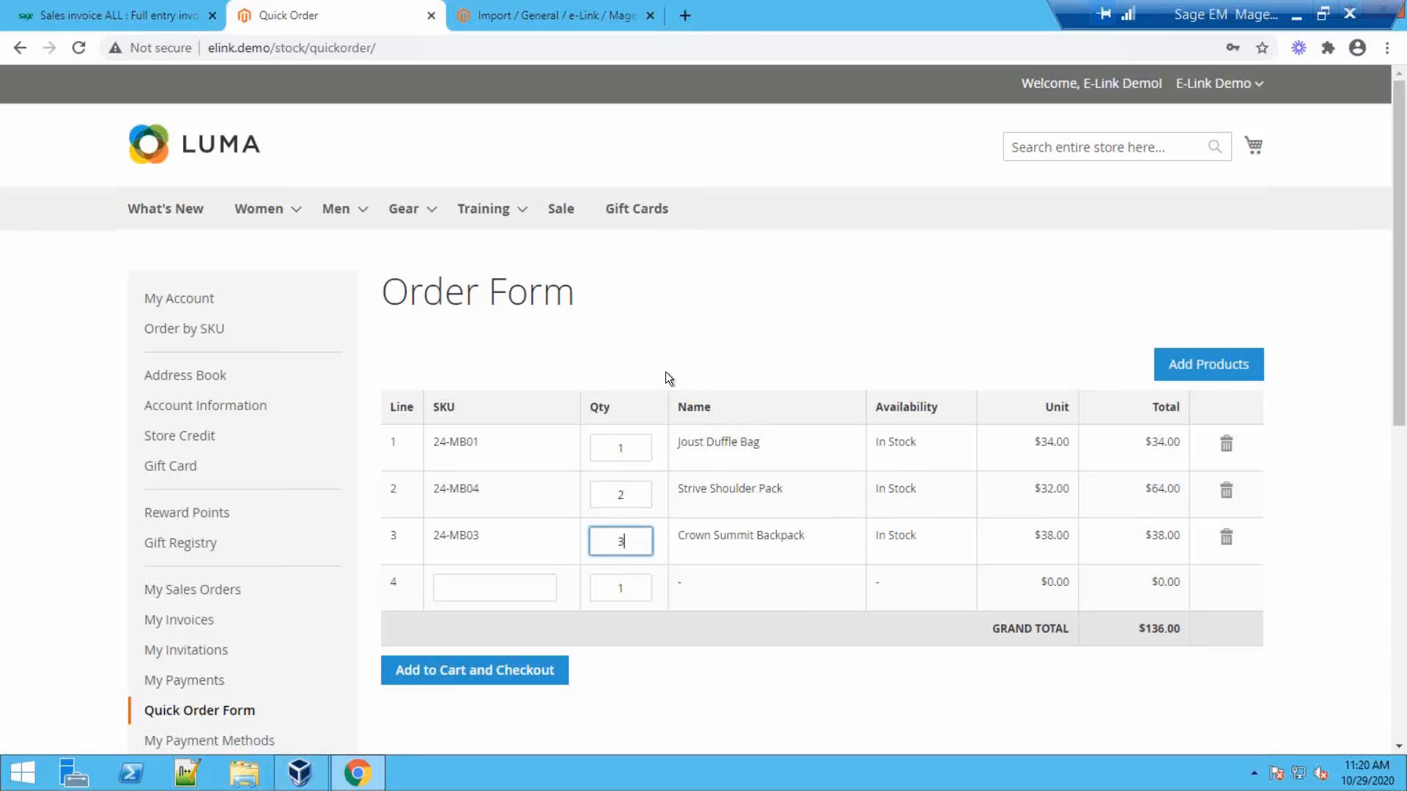
scroll(660, 399, down, 1)
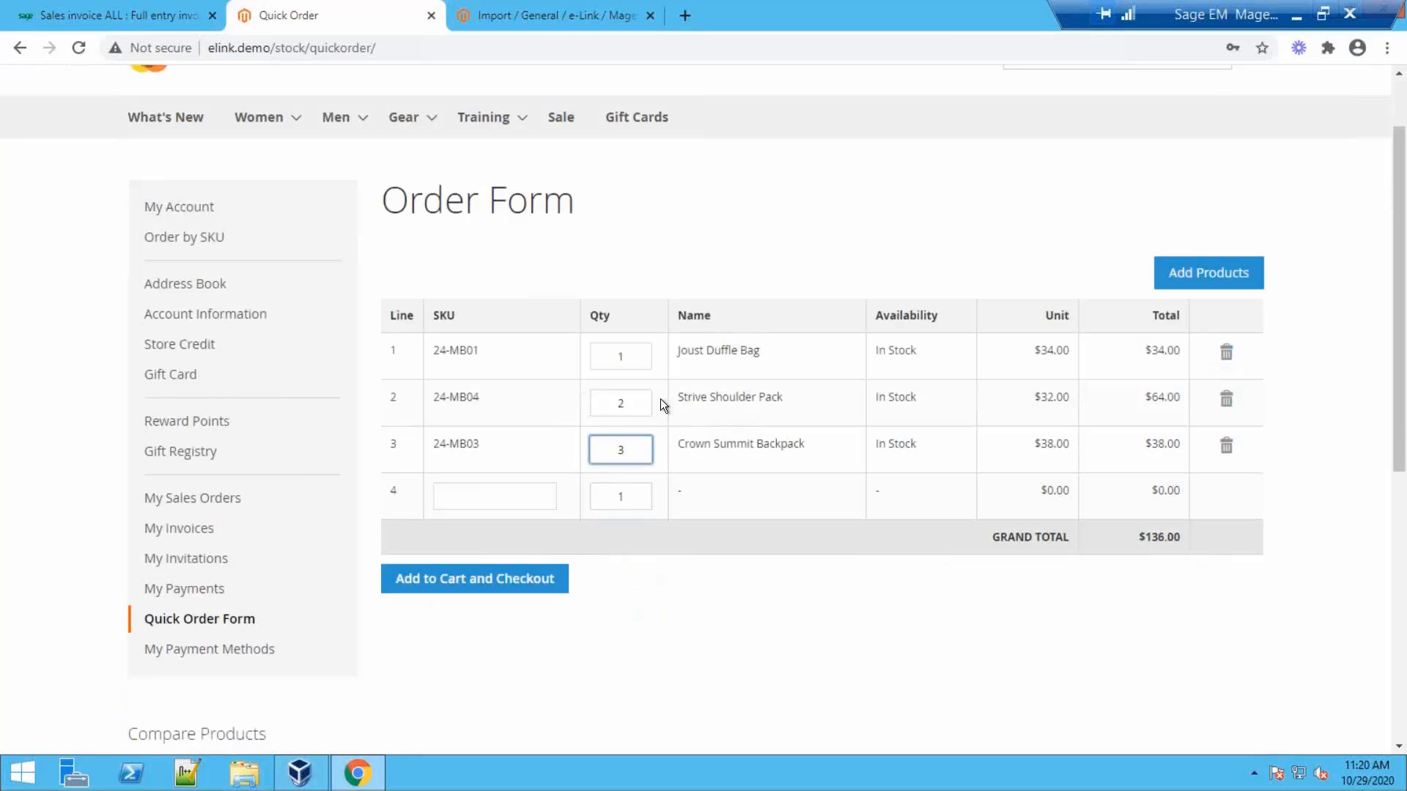
scroll(687, 513, up, 1)
scroll(408, 514, down, 1)
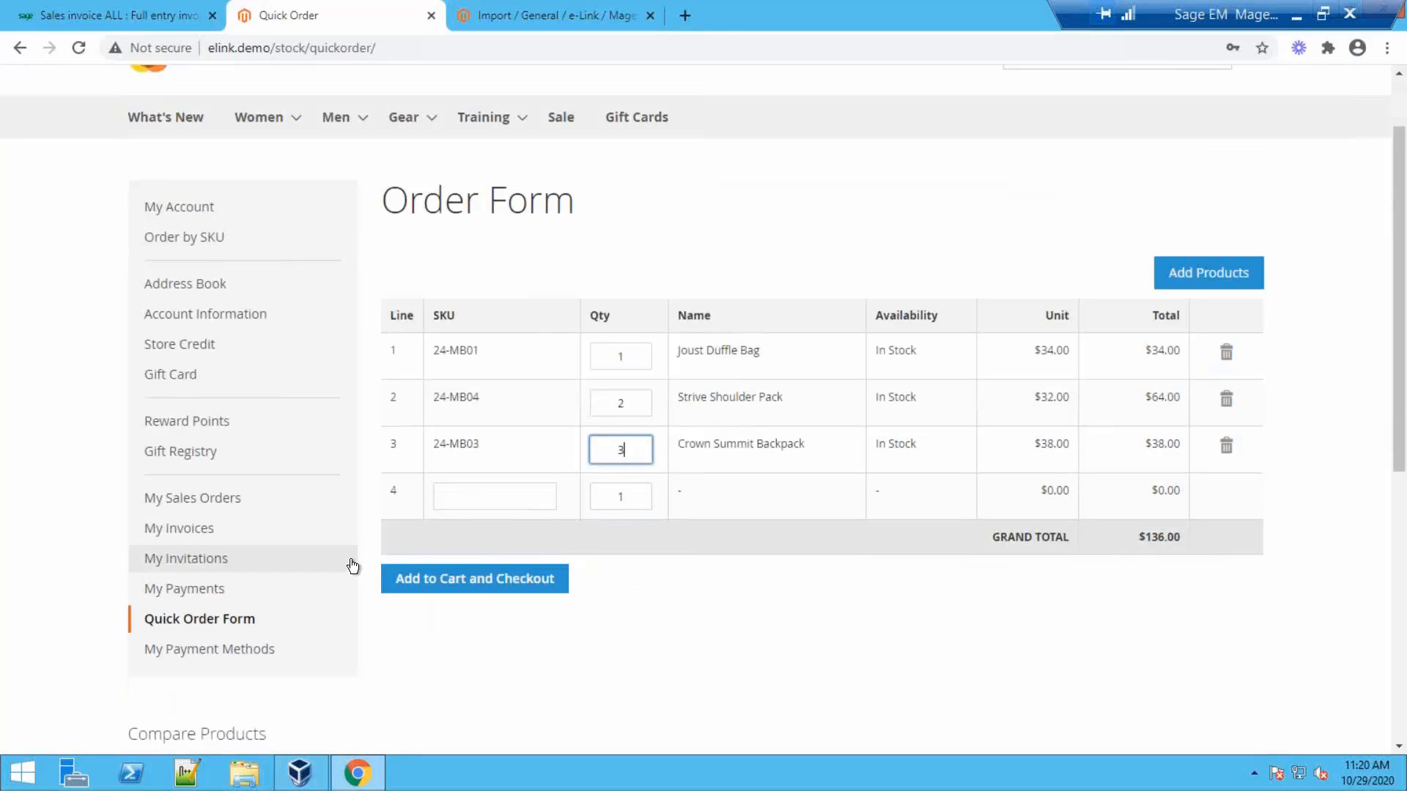
click(689, 608)
scroll(731, 310, up, 1)
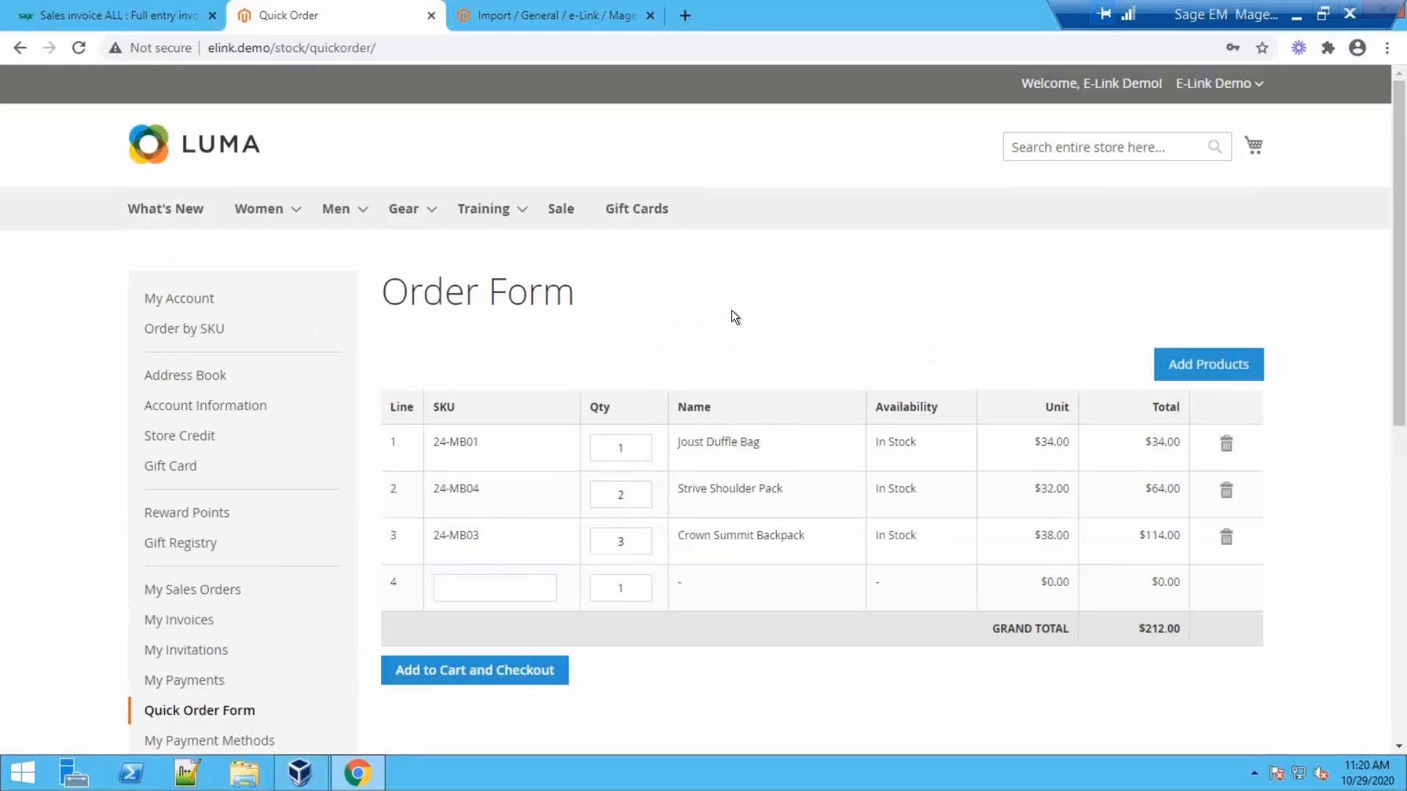
scroll(537, 391, down, 2)
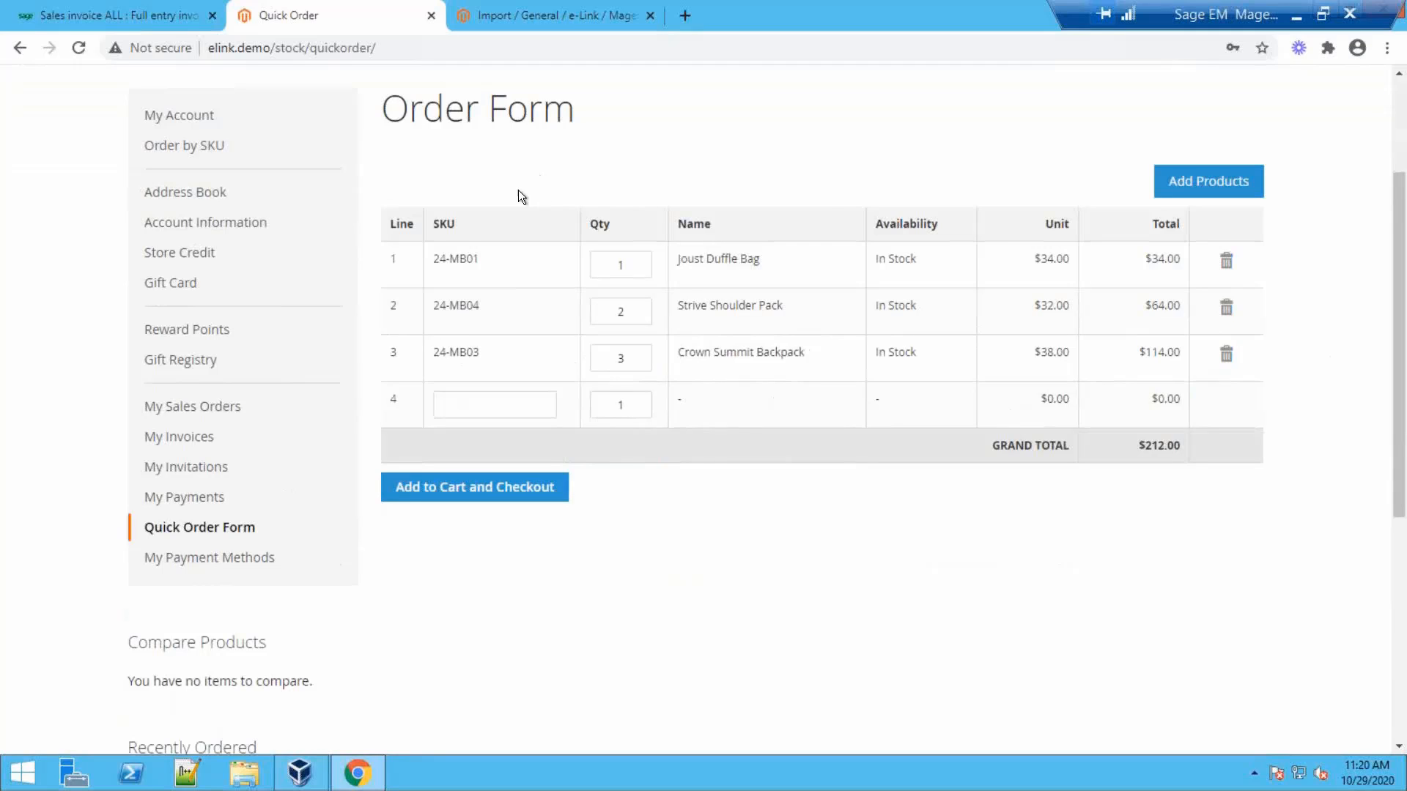
- Review the account's My Payments page, checking My Sales Orders and My Invoices before returning to the payments
click(214, 495)
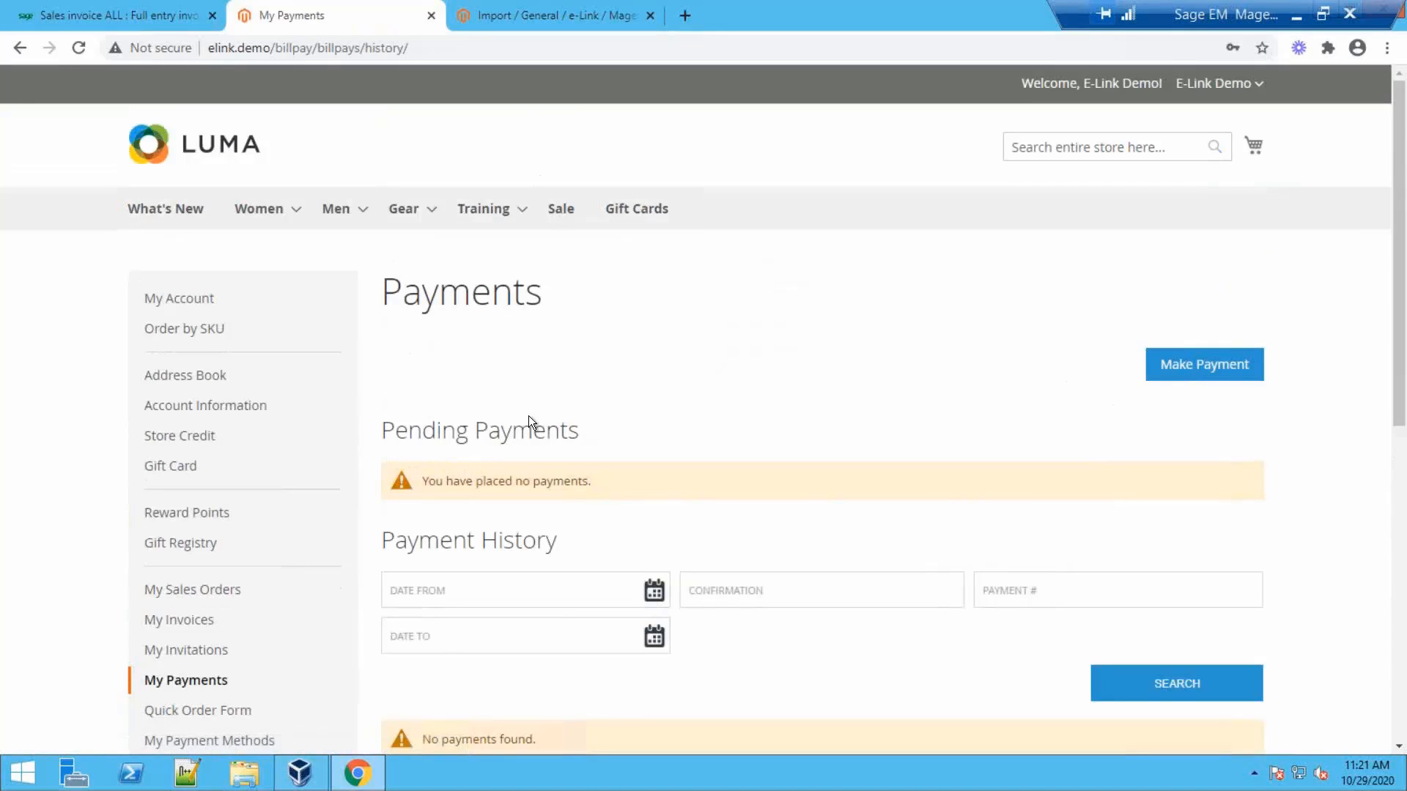
scroll(527, 416, down, 3)
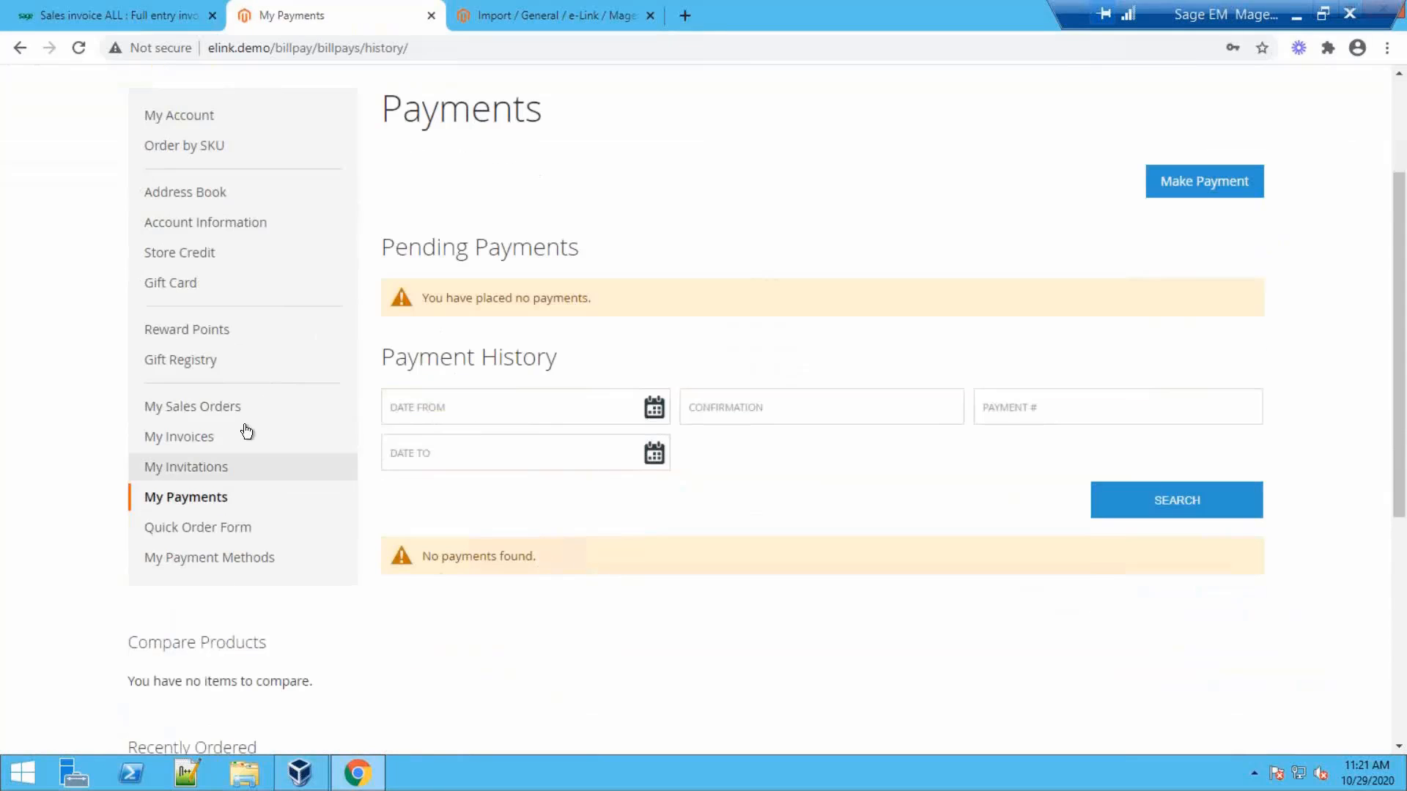
click(222, 414)
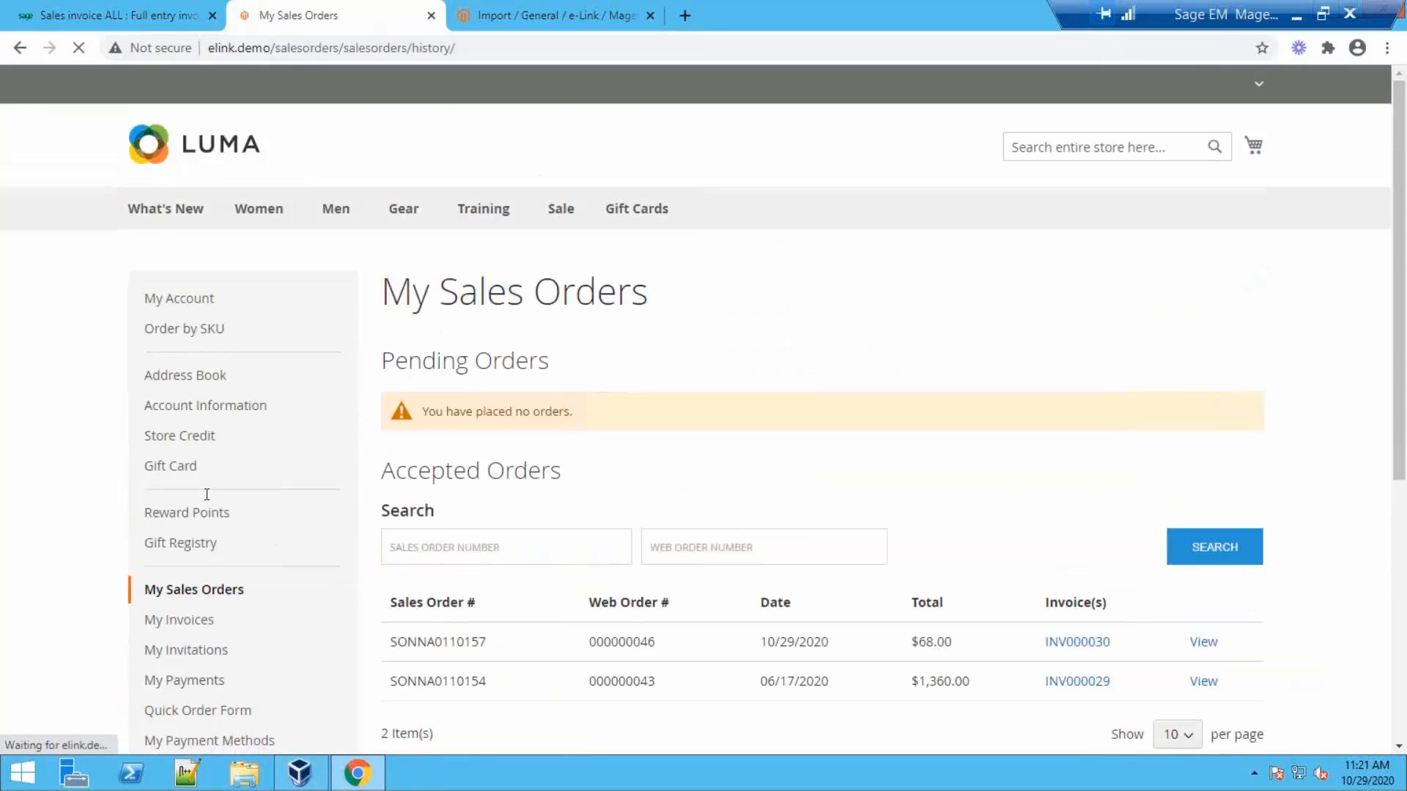
scroll(389, 585, down, 1)
click(220, 529)
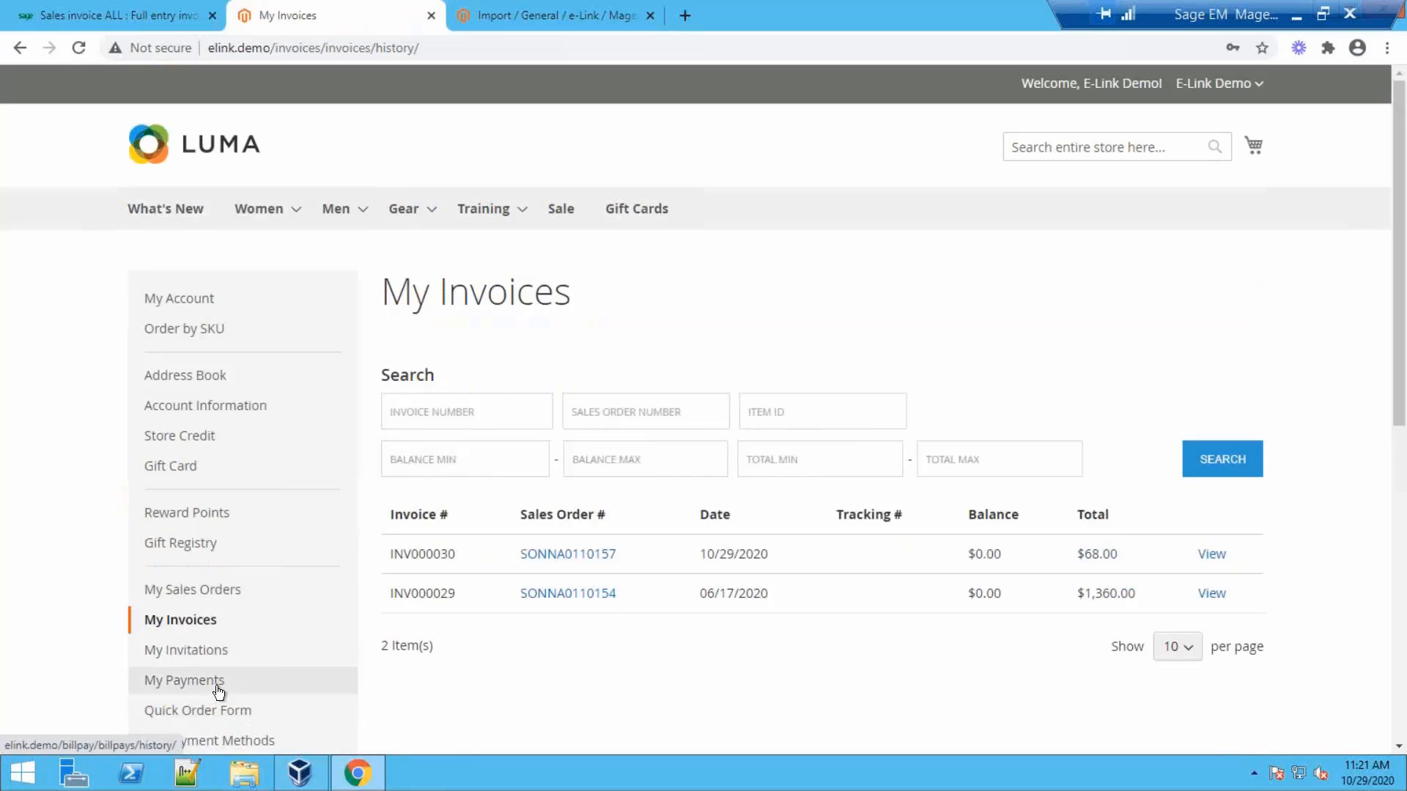
click(215, 682)
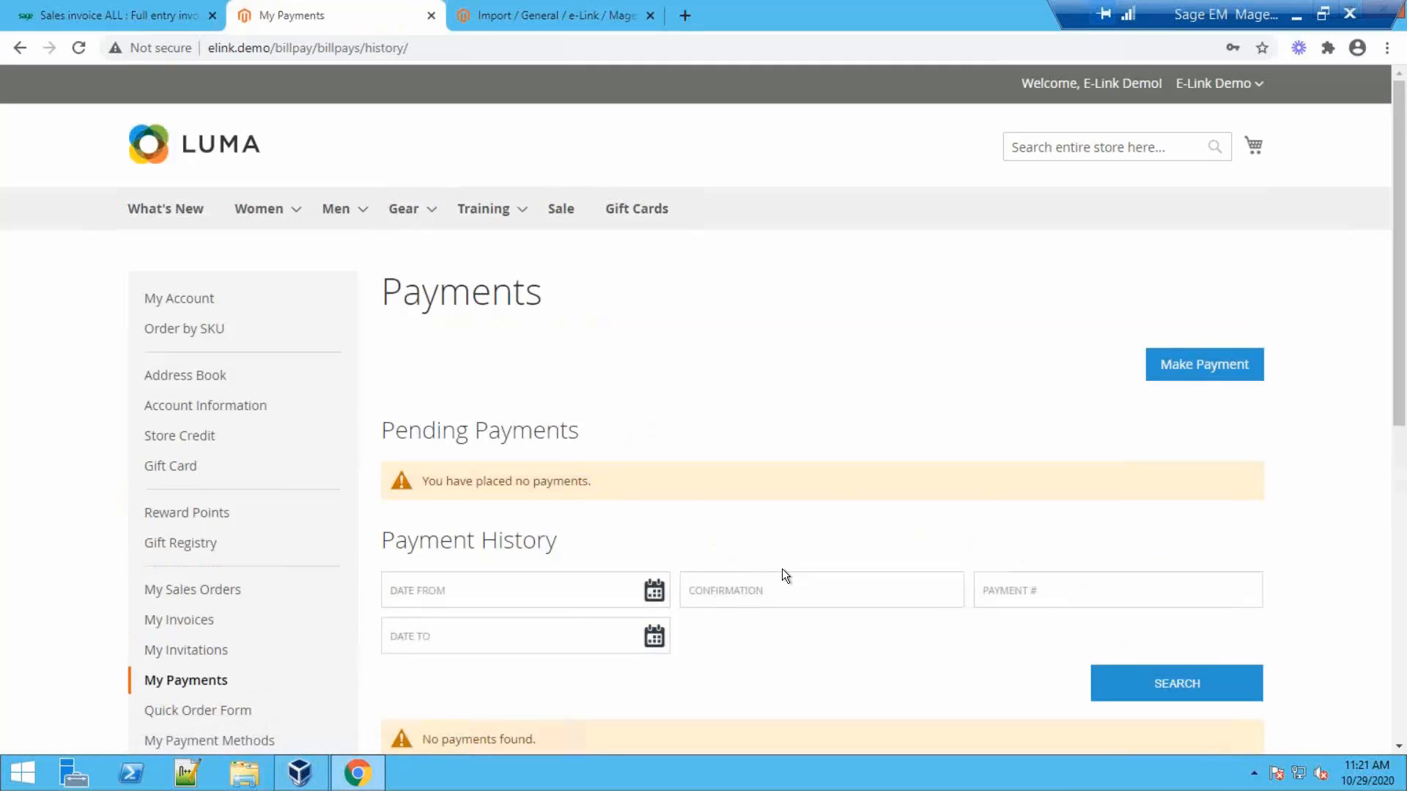
- Start a new payment from My Payments with the saved Visa payment method and enter its card verification number
scroll(522, 424, down, 5)
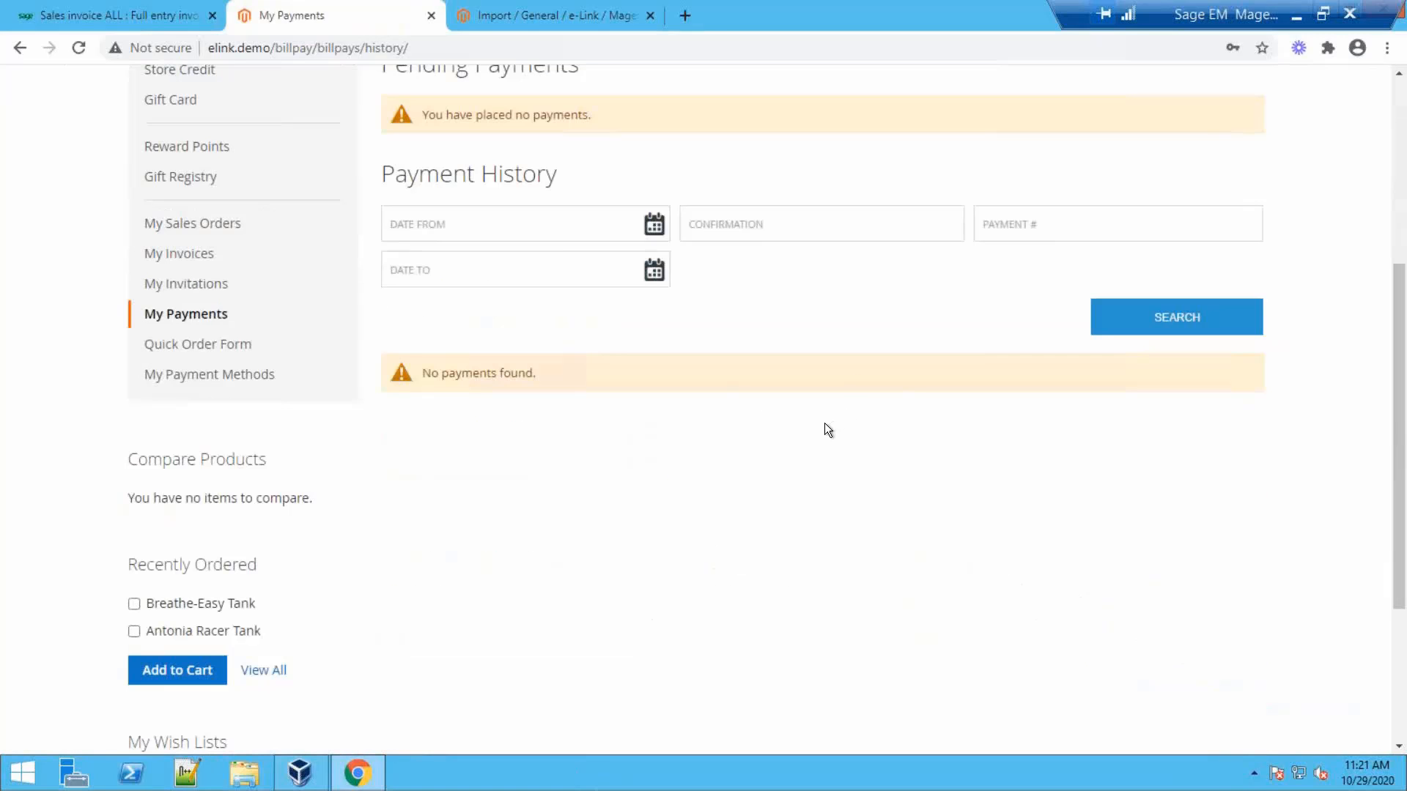
scroll(447, 500, up, 1)
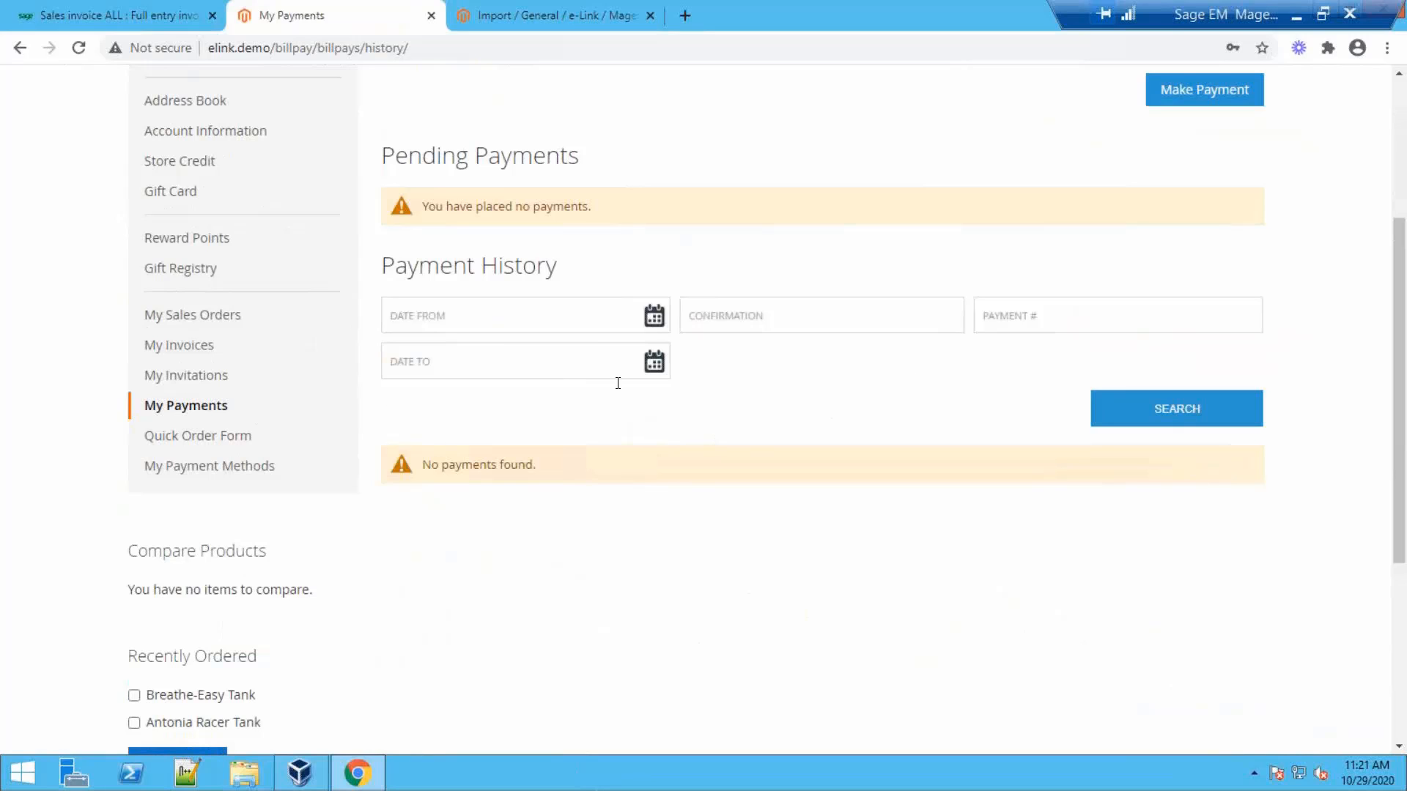
scroll(921, 218, up, 1)
click(1212, 186)
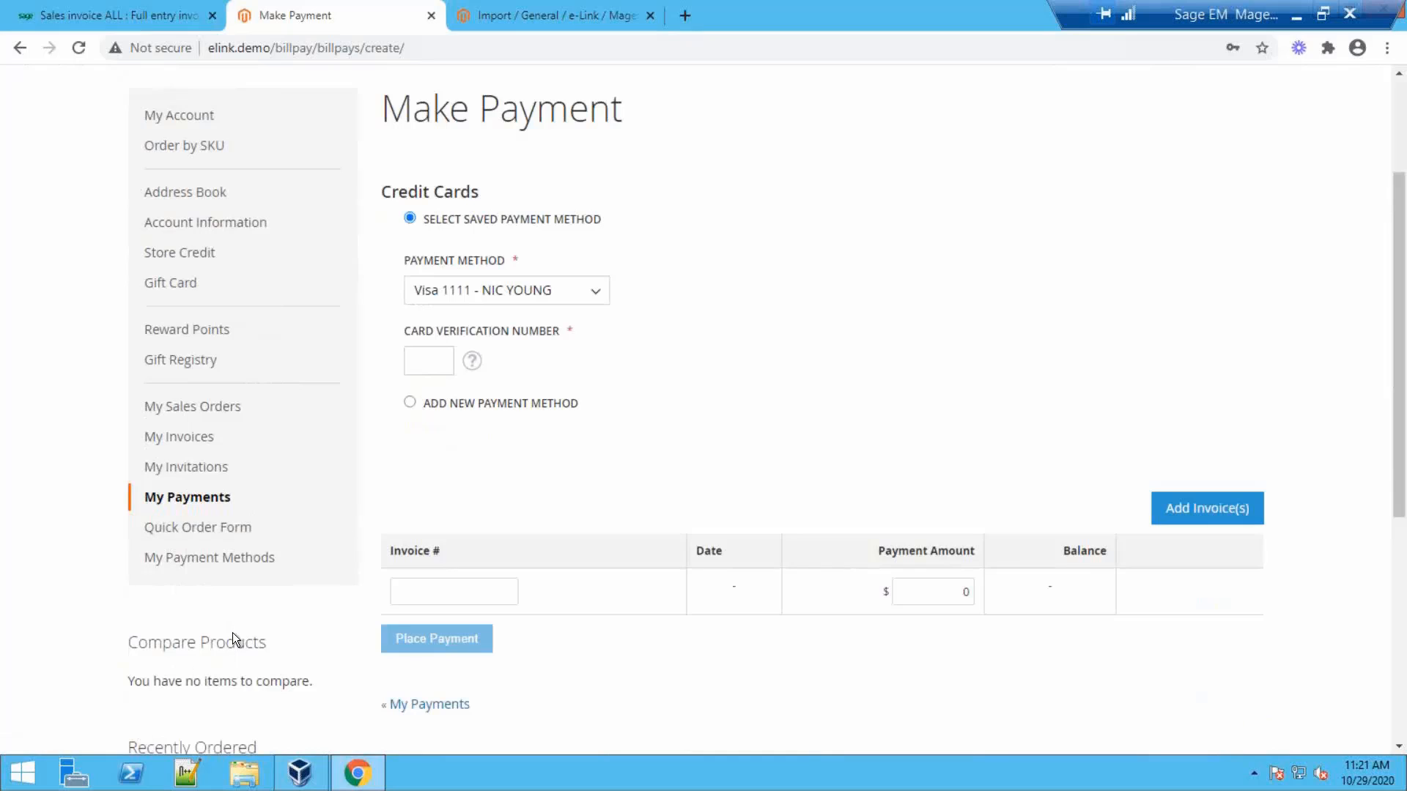
scroll(663, 415, up, 1)
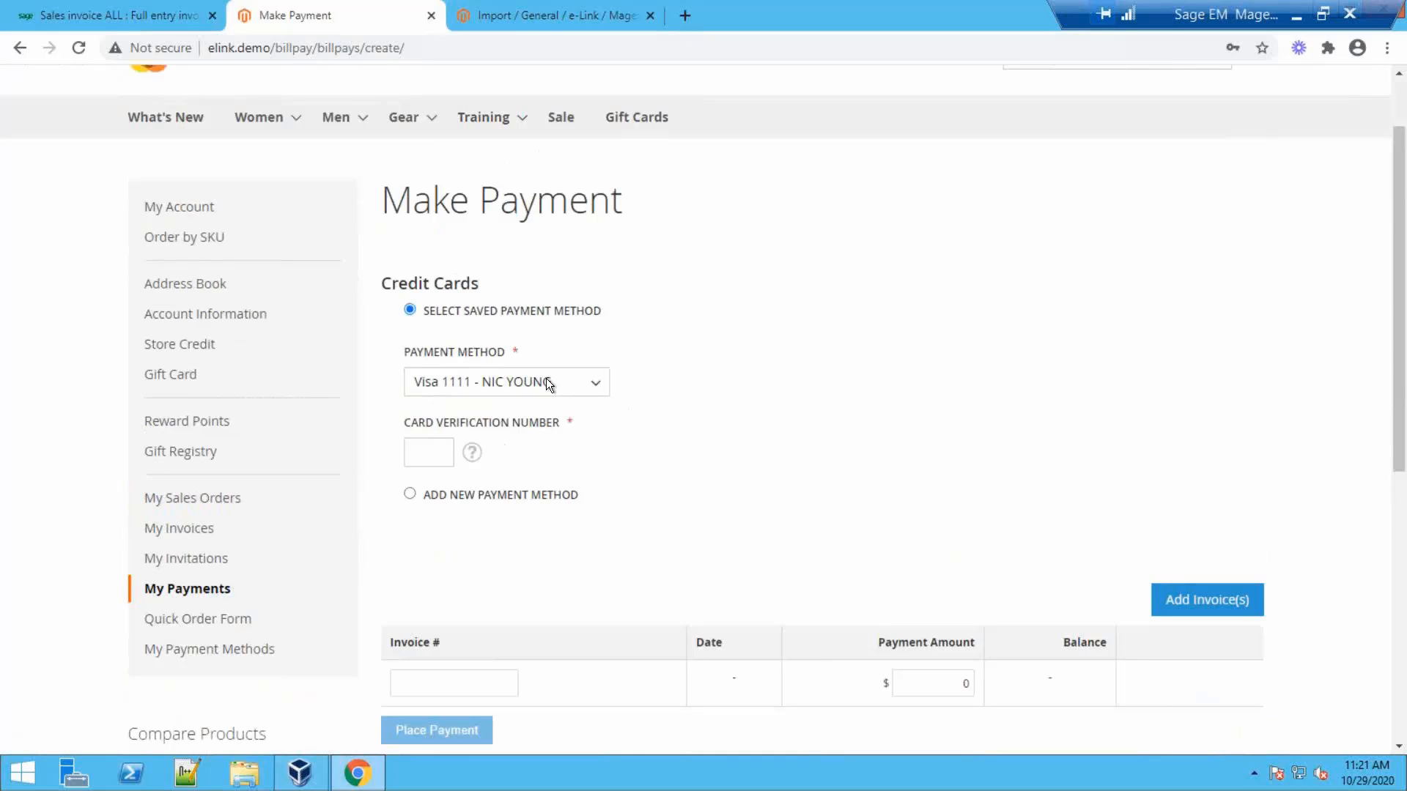
click(523, 382)
click(686, 396)
click(440, 448)
text(123)
- Add the invoice dated 06/17/2020 to the payment at its full balance and place the payment
click(1197, 609)
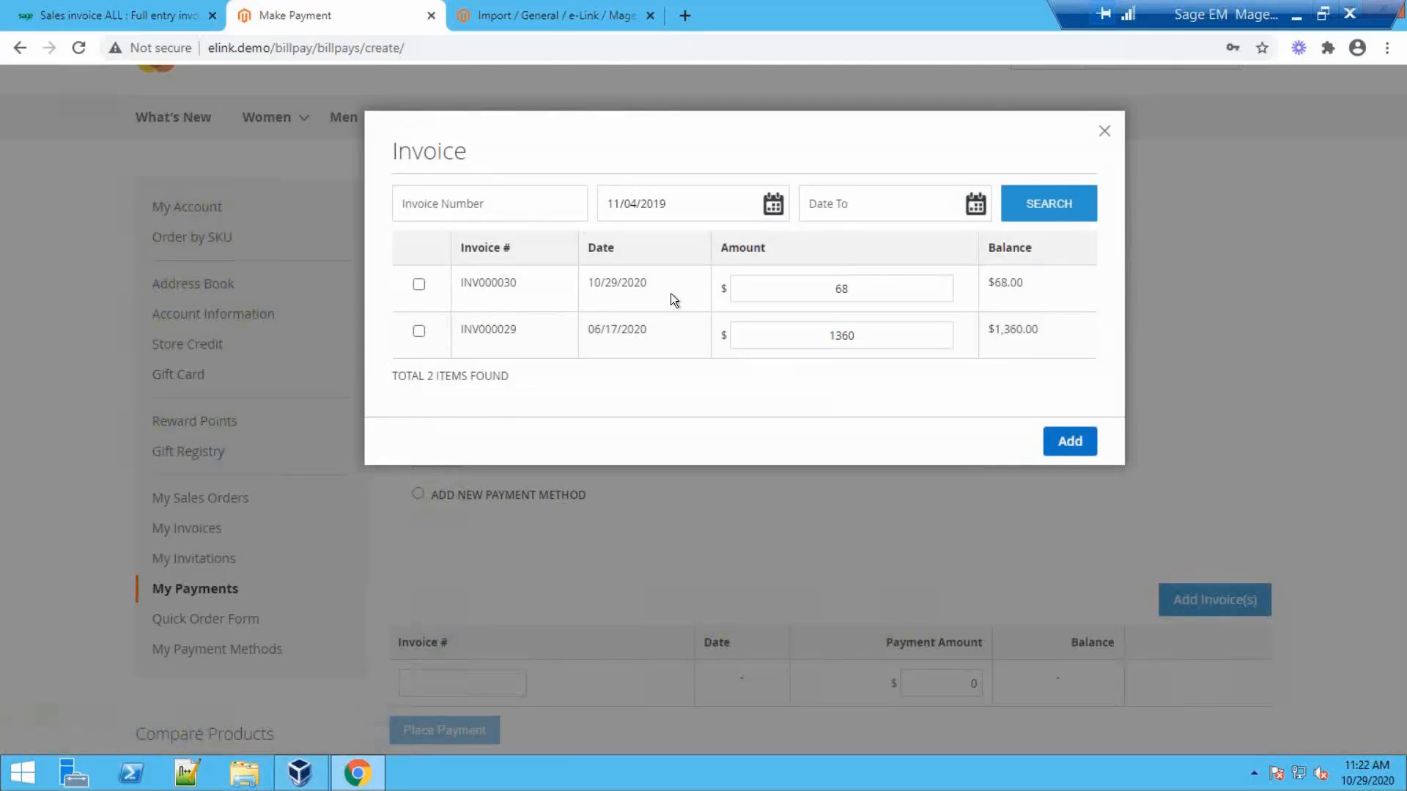
drag(670, 293, 437, 257)
click(734, 282)
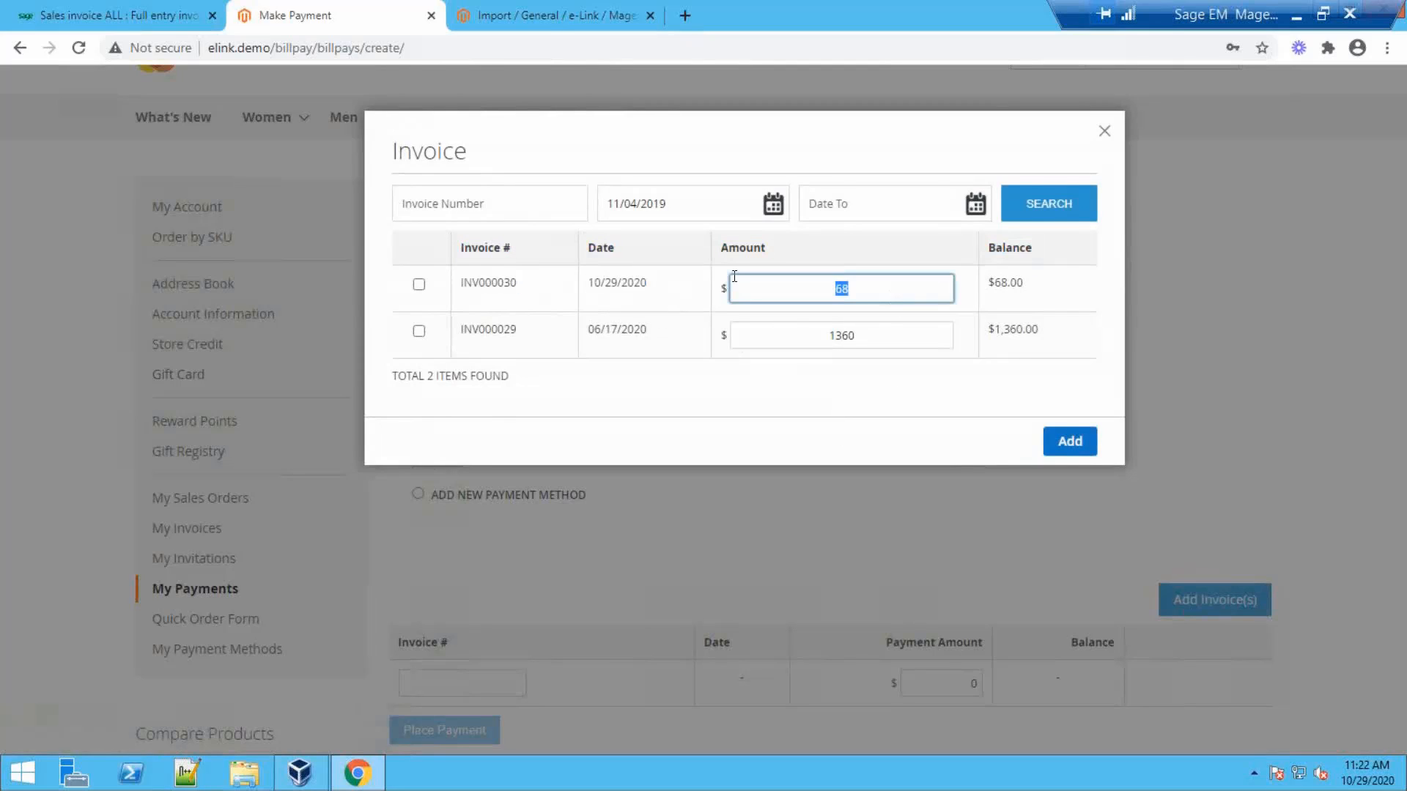
click(419, 331)
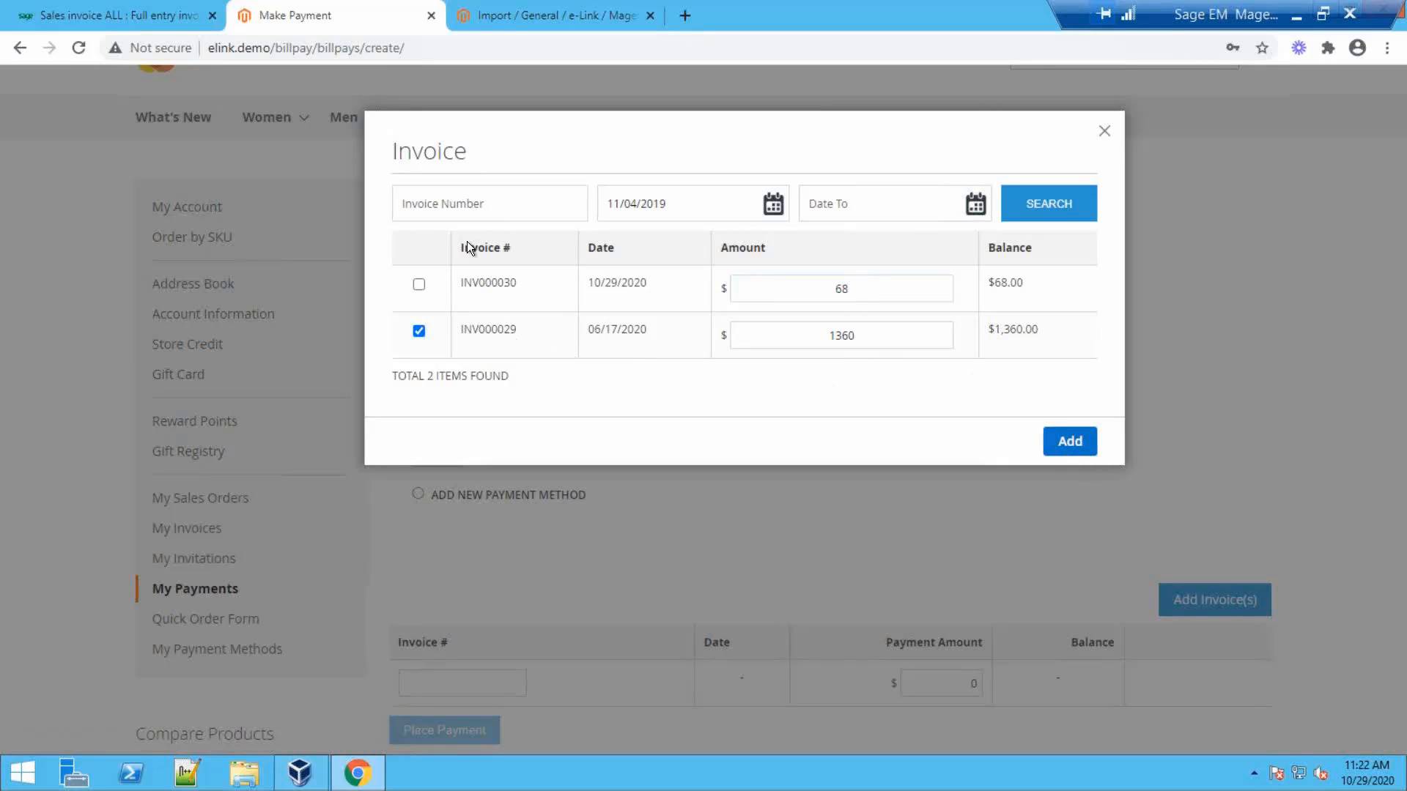
click(1073, 443)
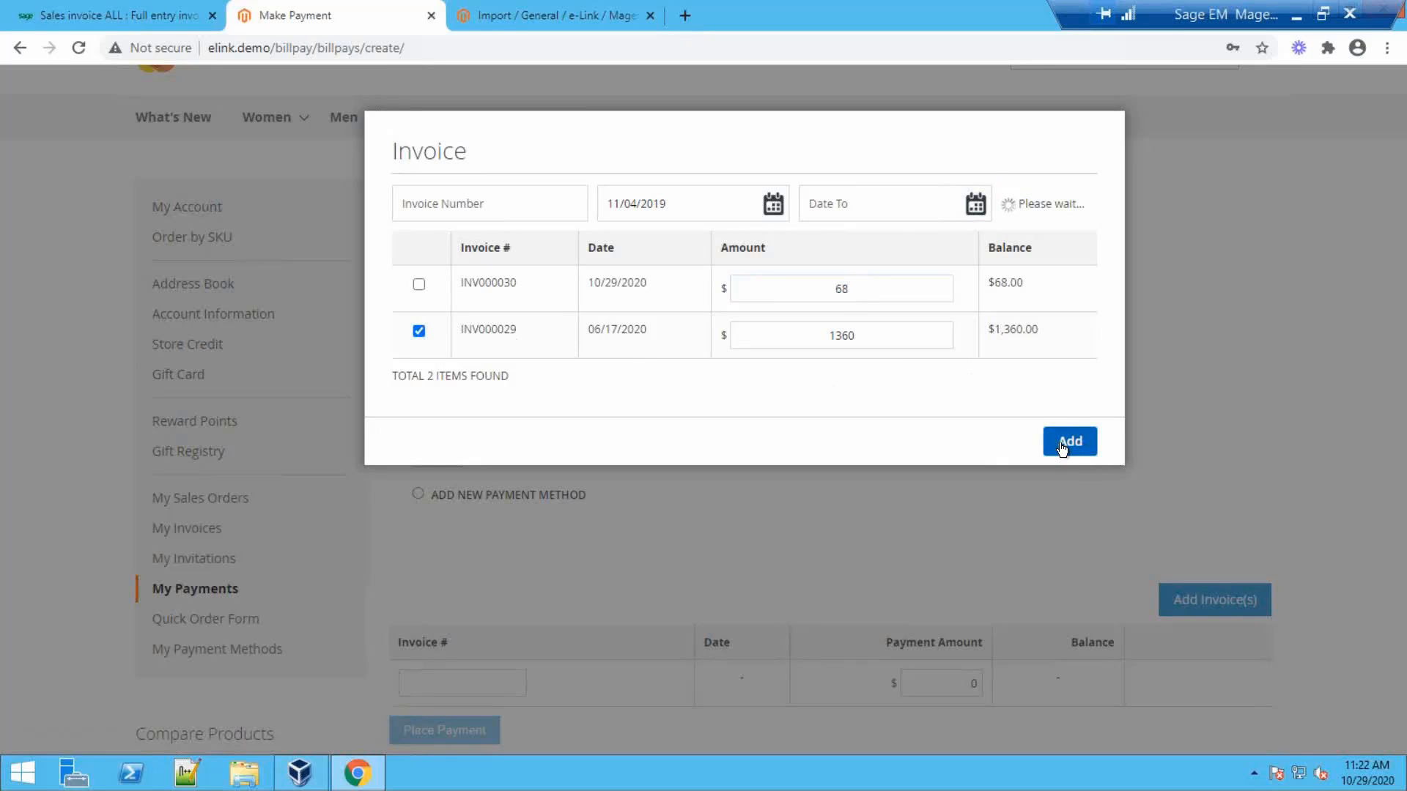
click(894, 466)
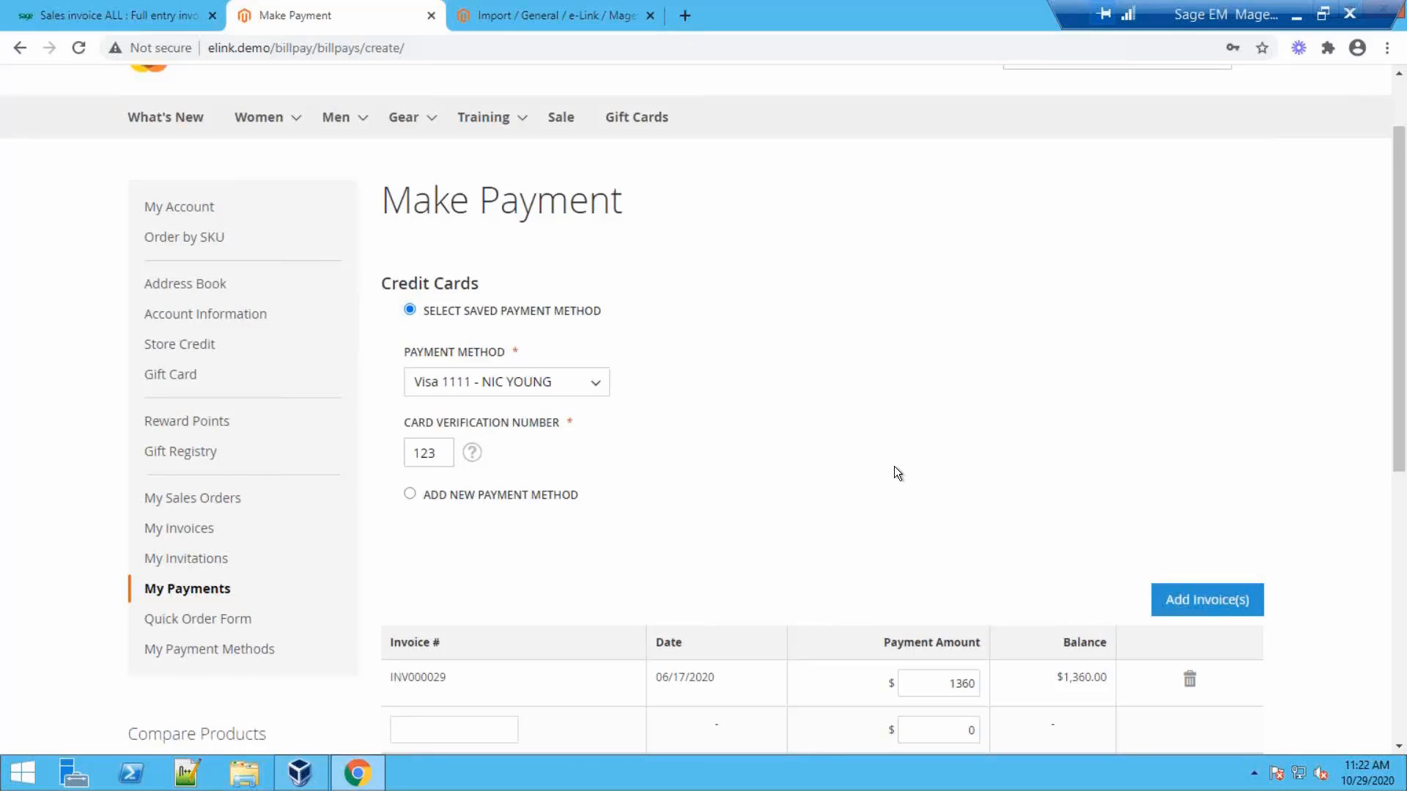
scroll(894, 466, down, 1)
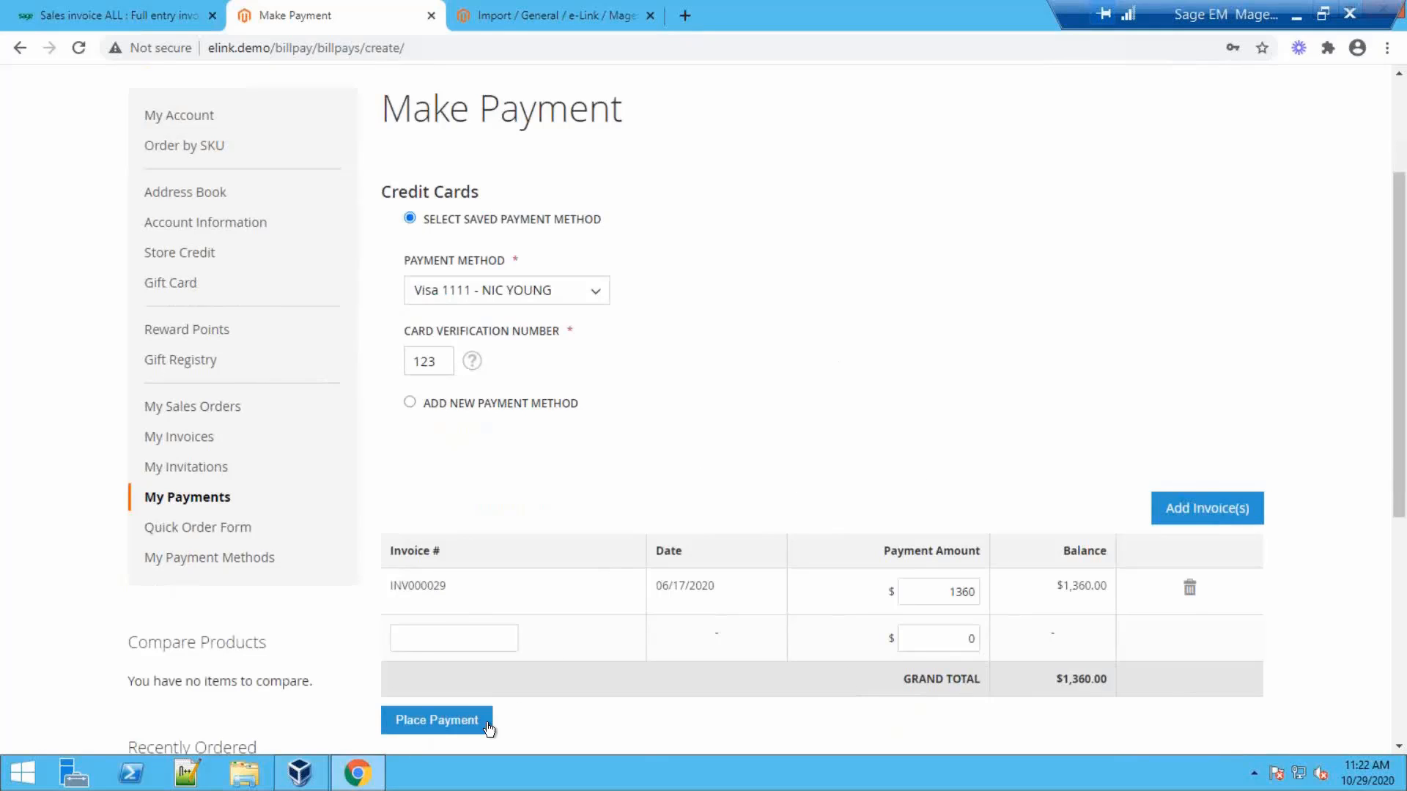
click(430, 725)
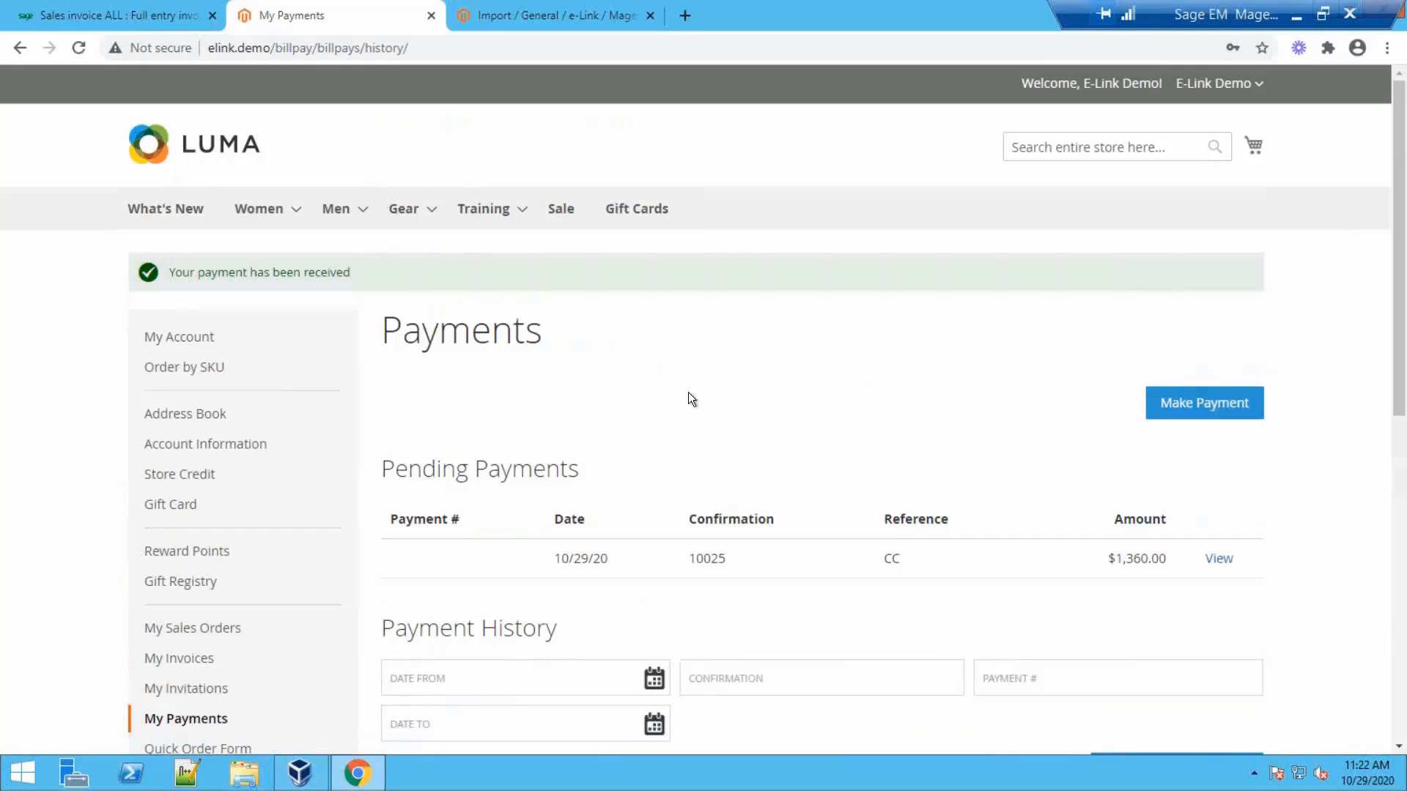
- In the Magento admin, open the E-Link Bill Pay queue and export the new bill payment
click(553, 24)
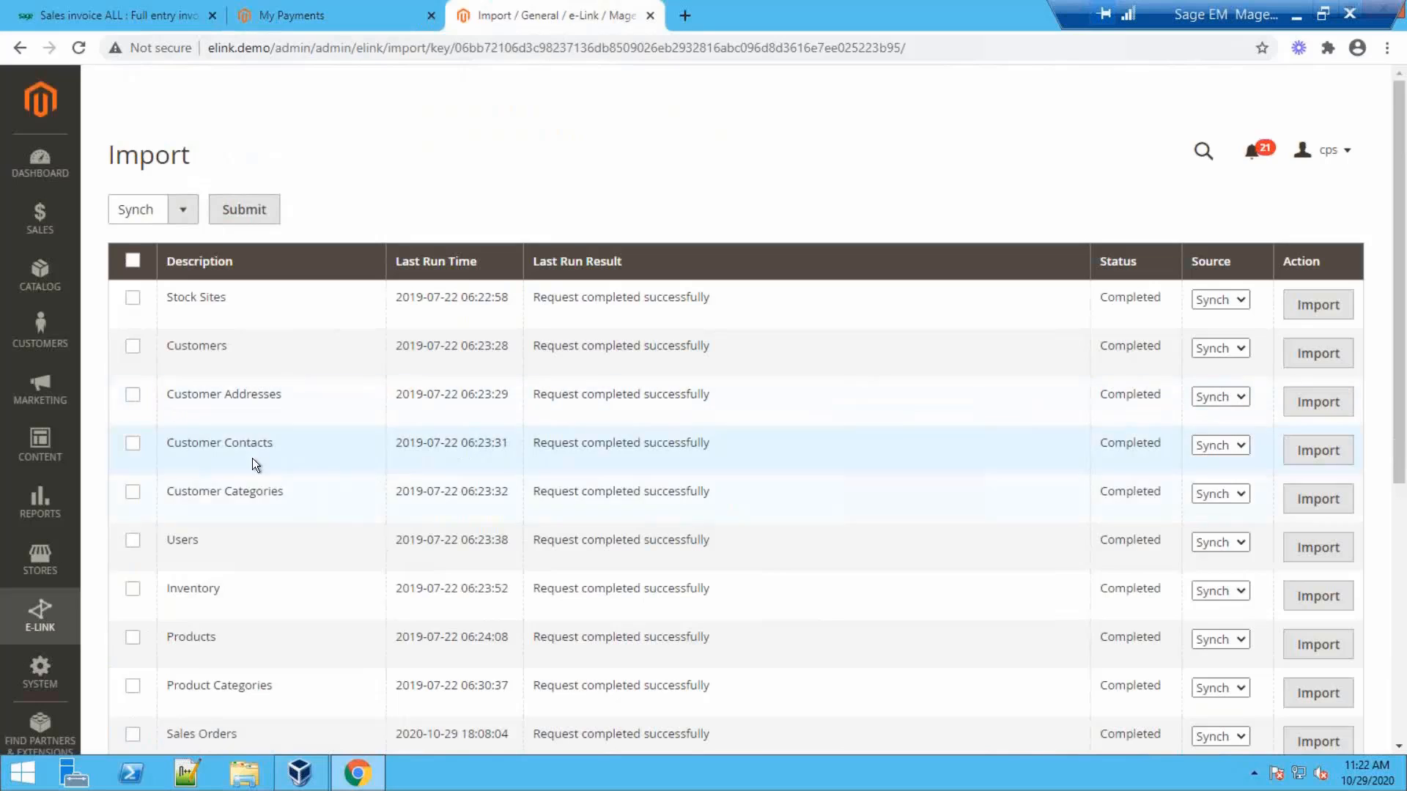
scroll(235, 483, down, 1)
click(41, 612)
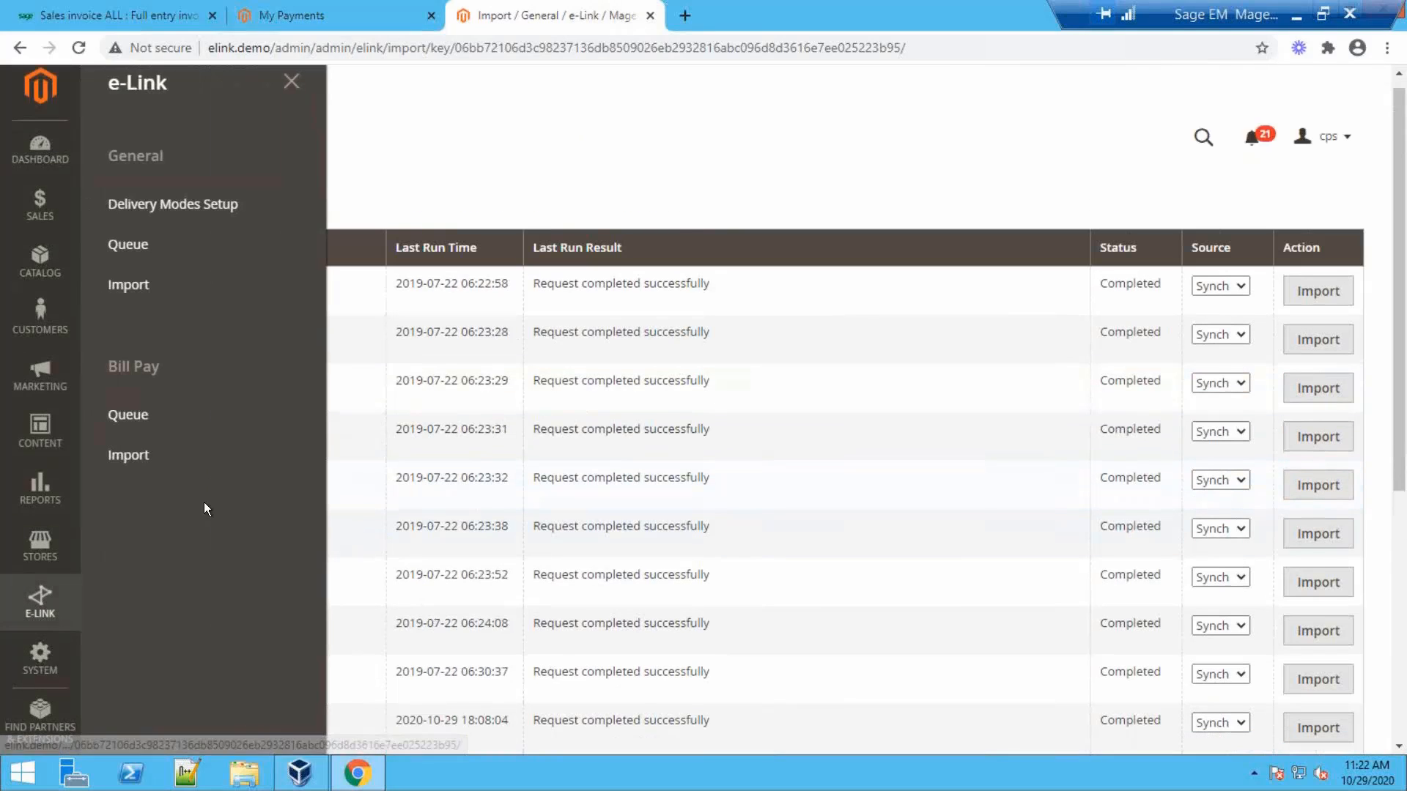
click(132, 410)
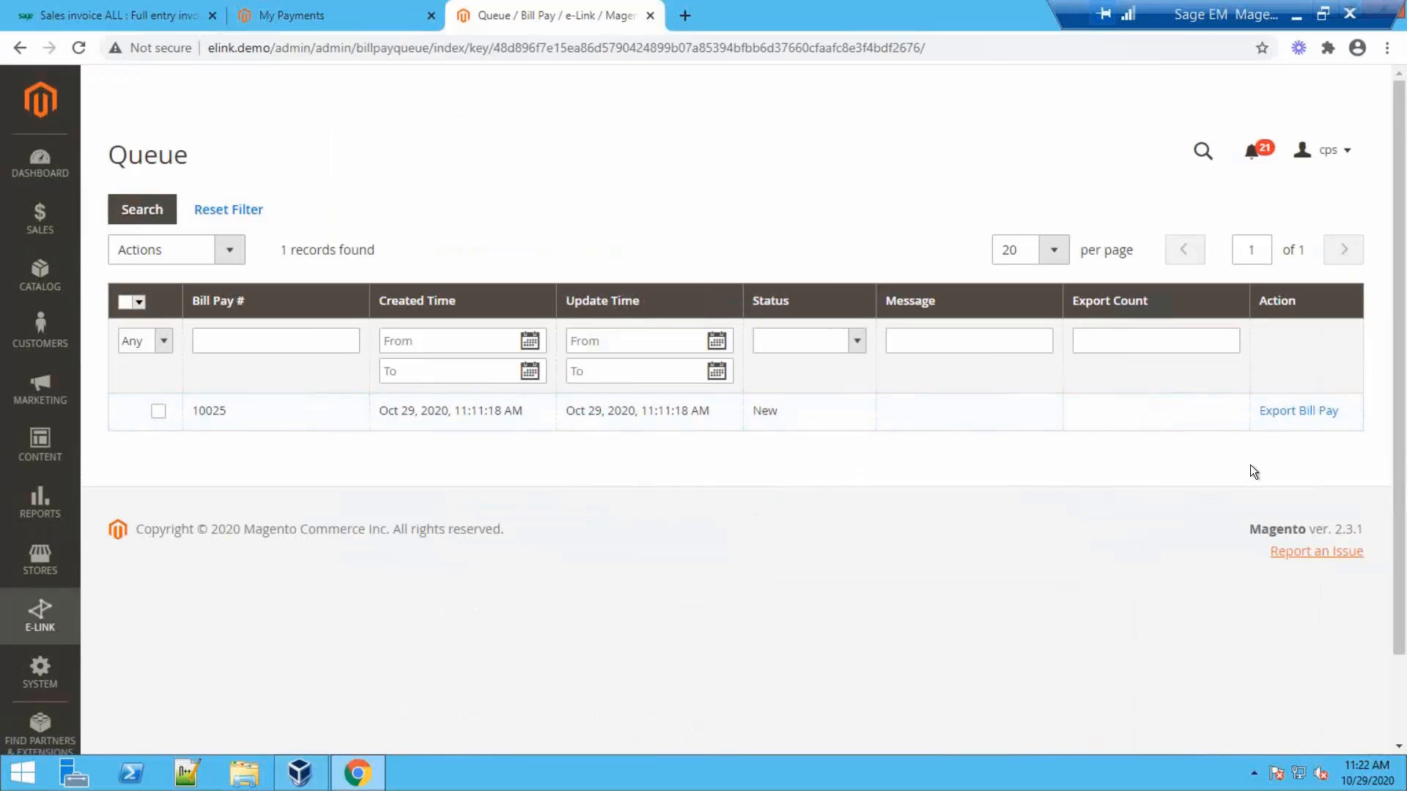
click(1306, 411)
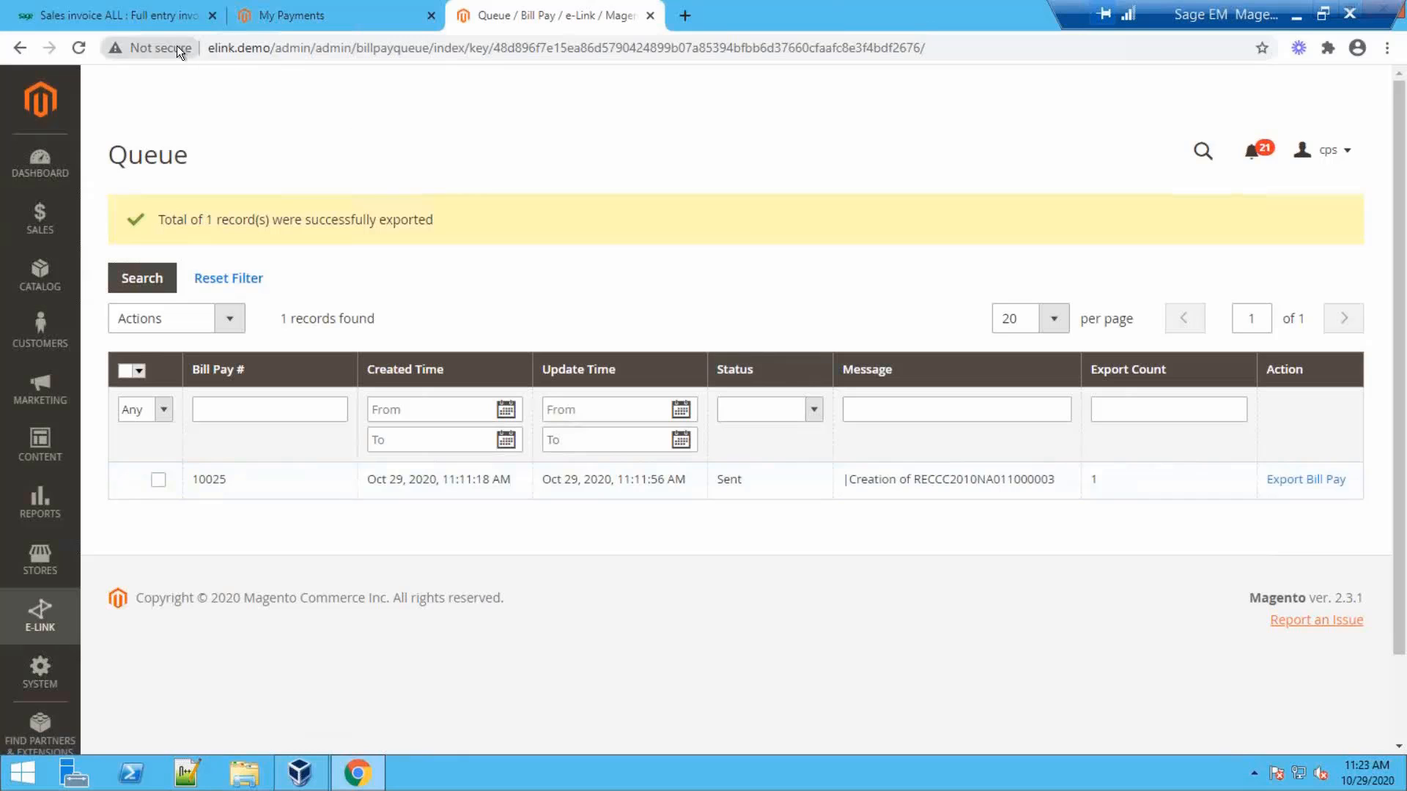
- Switch to Sage X3 and close the open invoice, delivery and underlying sales pages to return to the landing page
click(147, 19)
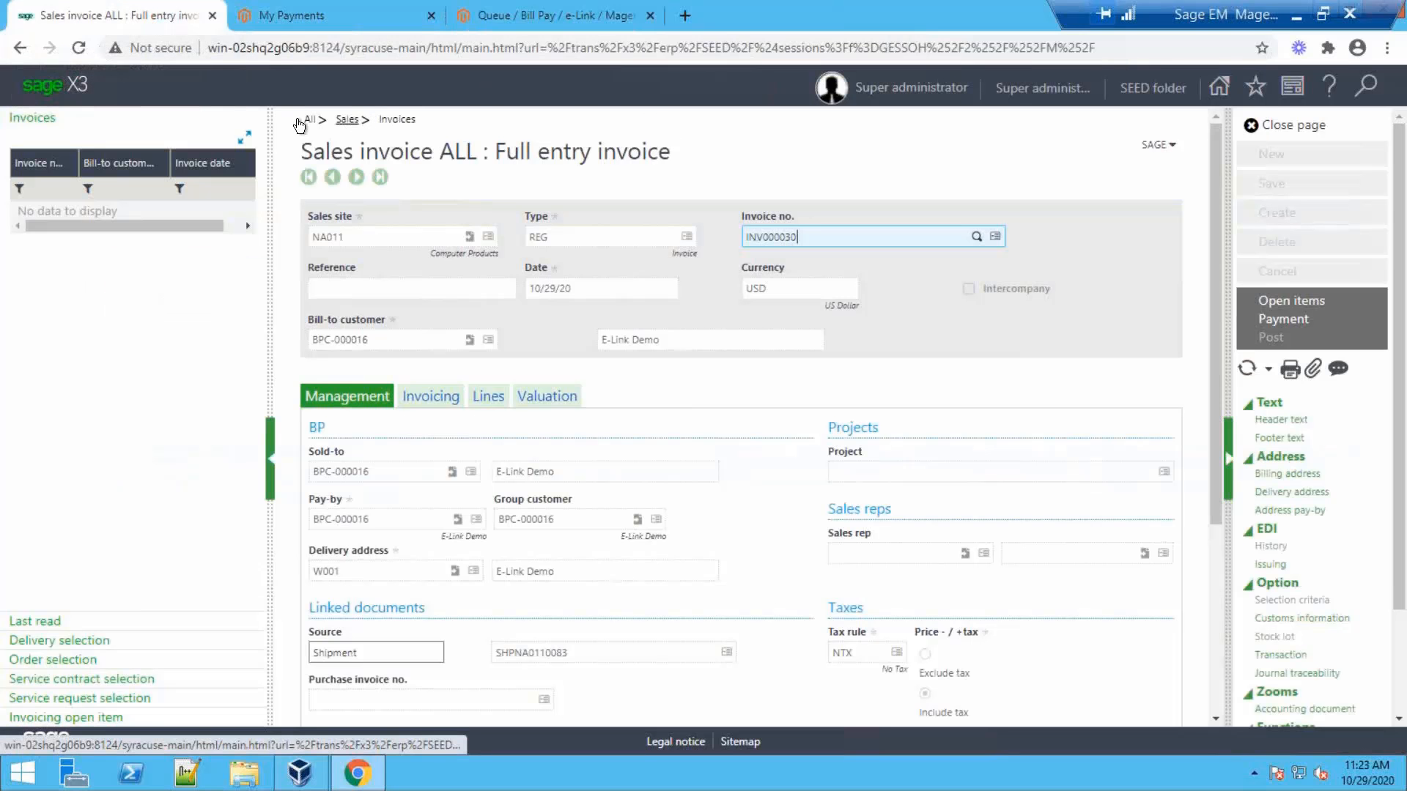
click(1276, 127)
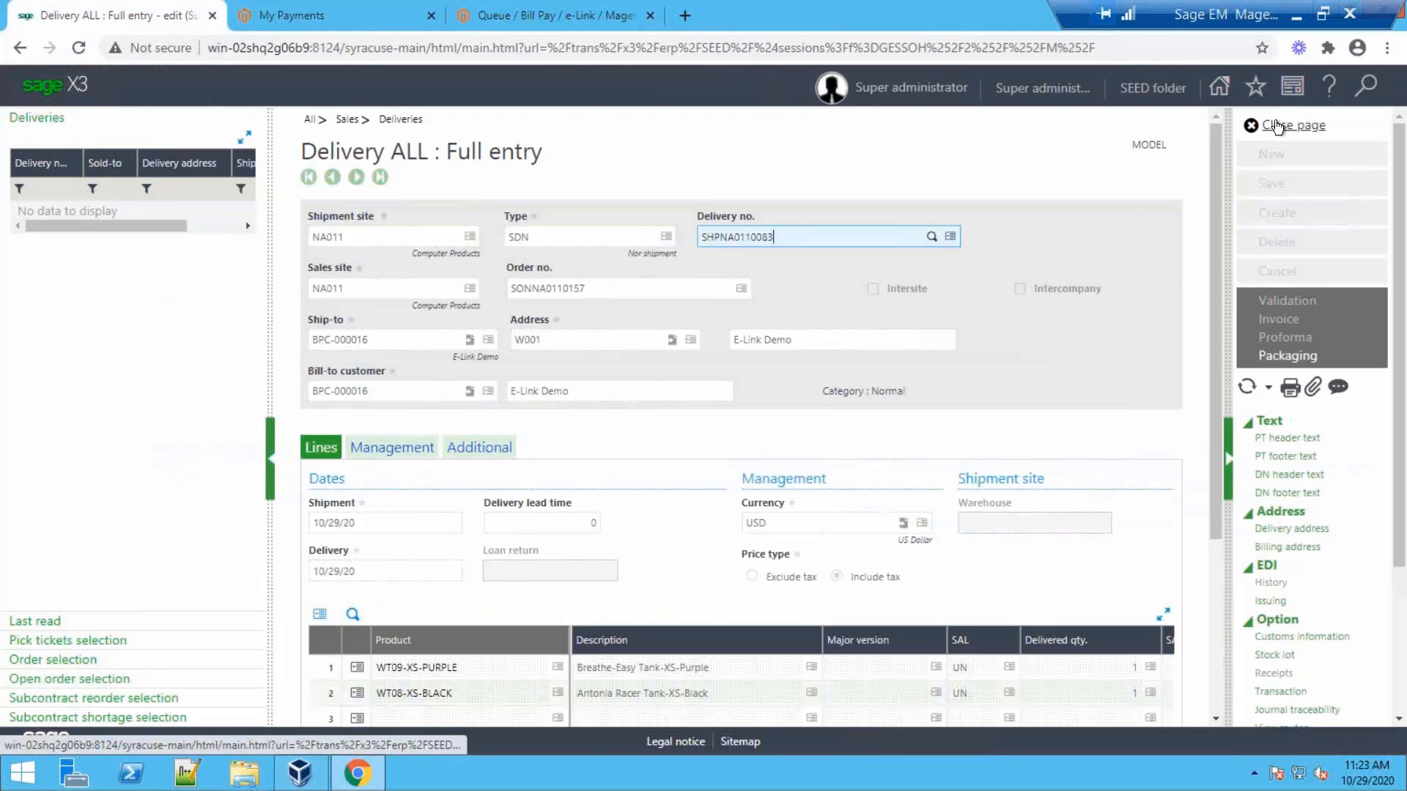
click(1277, 127)
click(1275, 126)
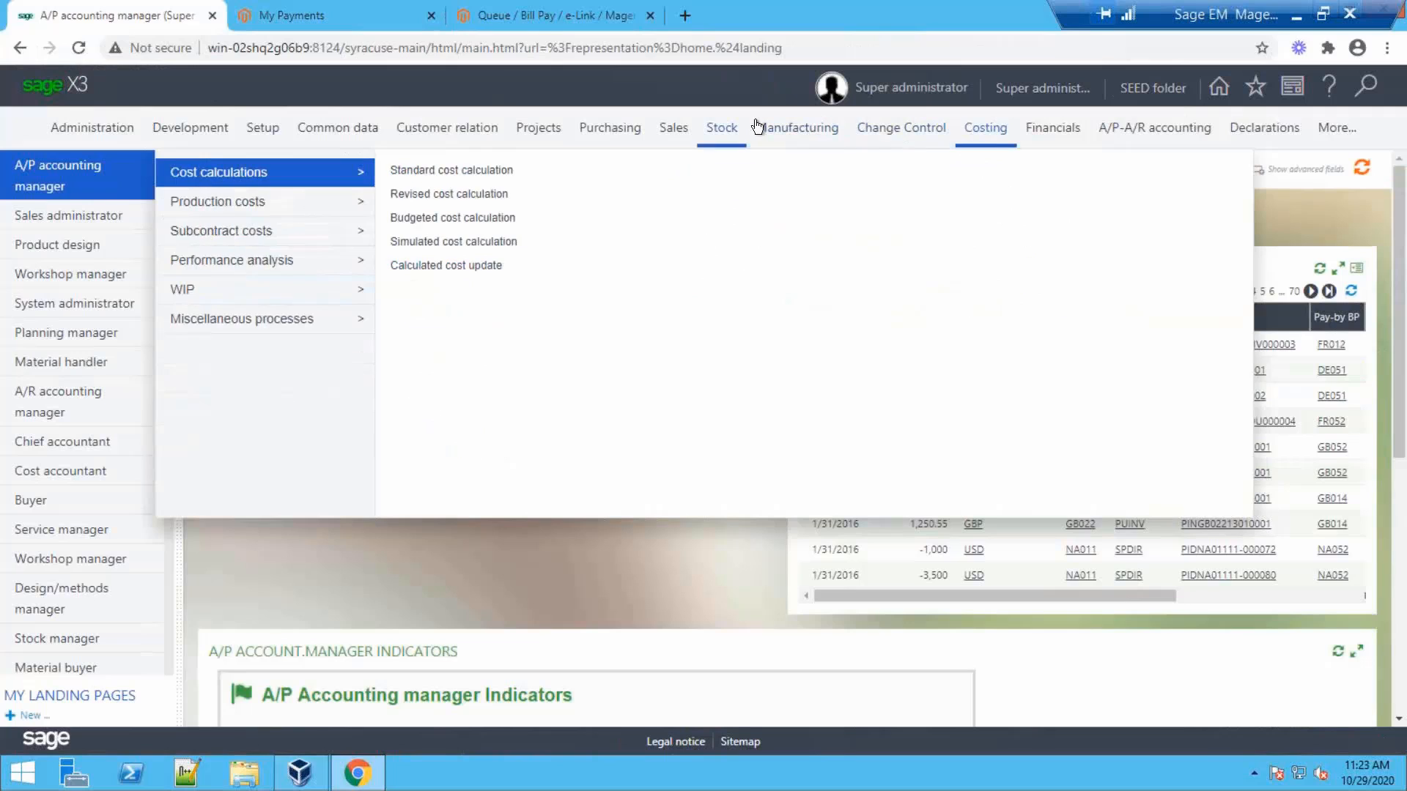
- Open A/P-A/R Payment/Receipt entry, find RECCC in the transaction selection and choose RECCC USA Credit Card Receipt
mouse_move(672, 160)
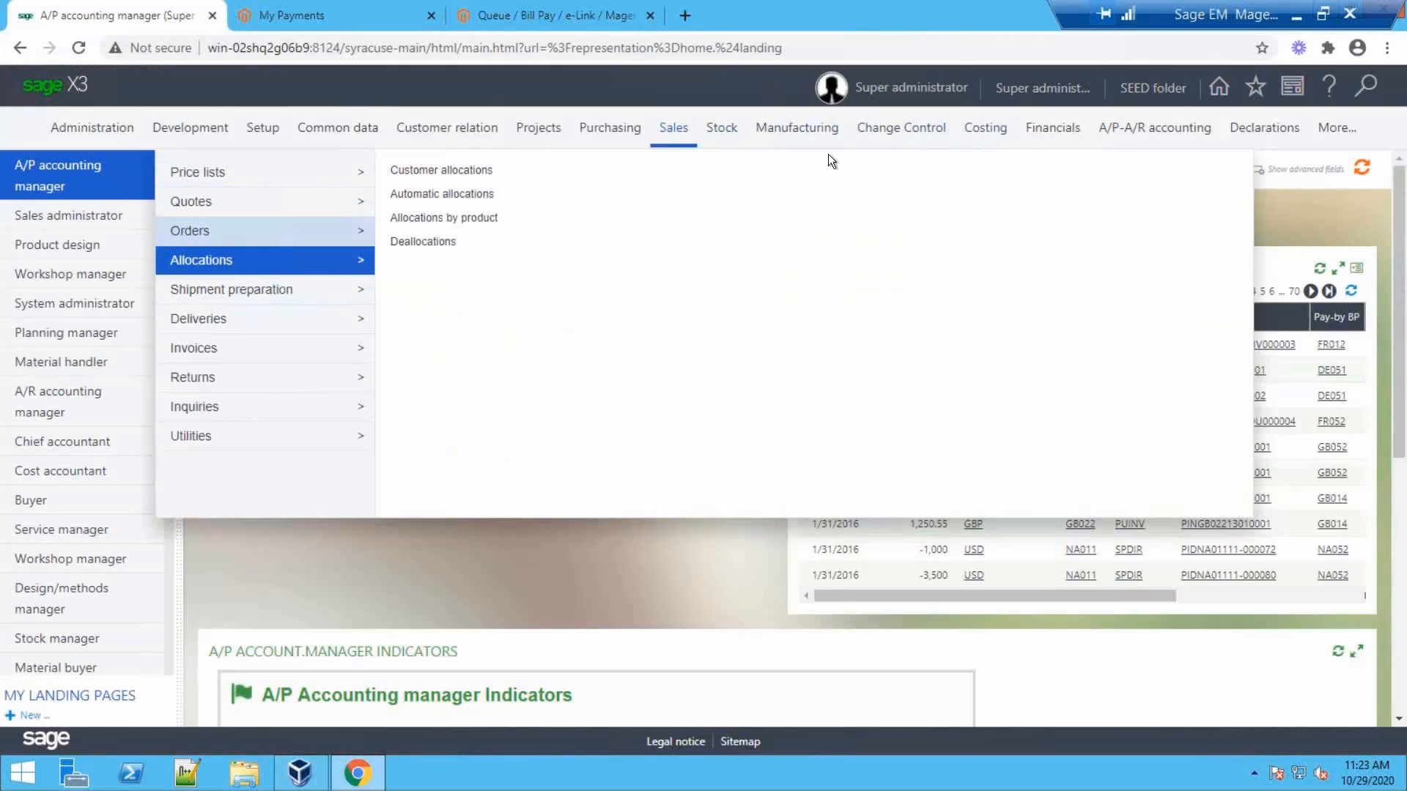
mouse_move(1139, 137)
mouse_move(276, 235)
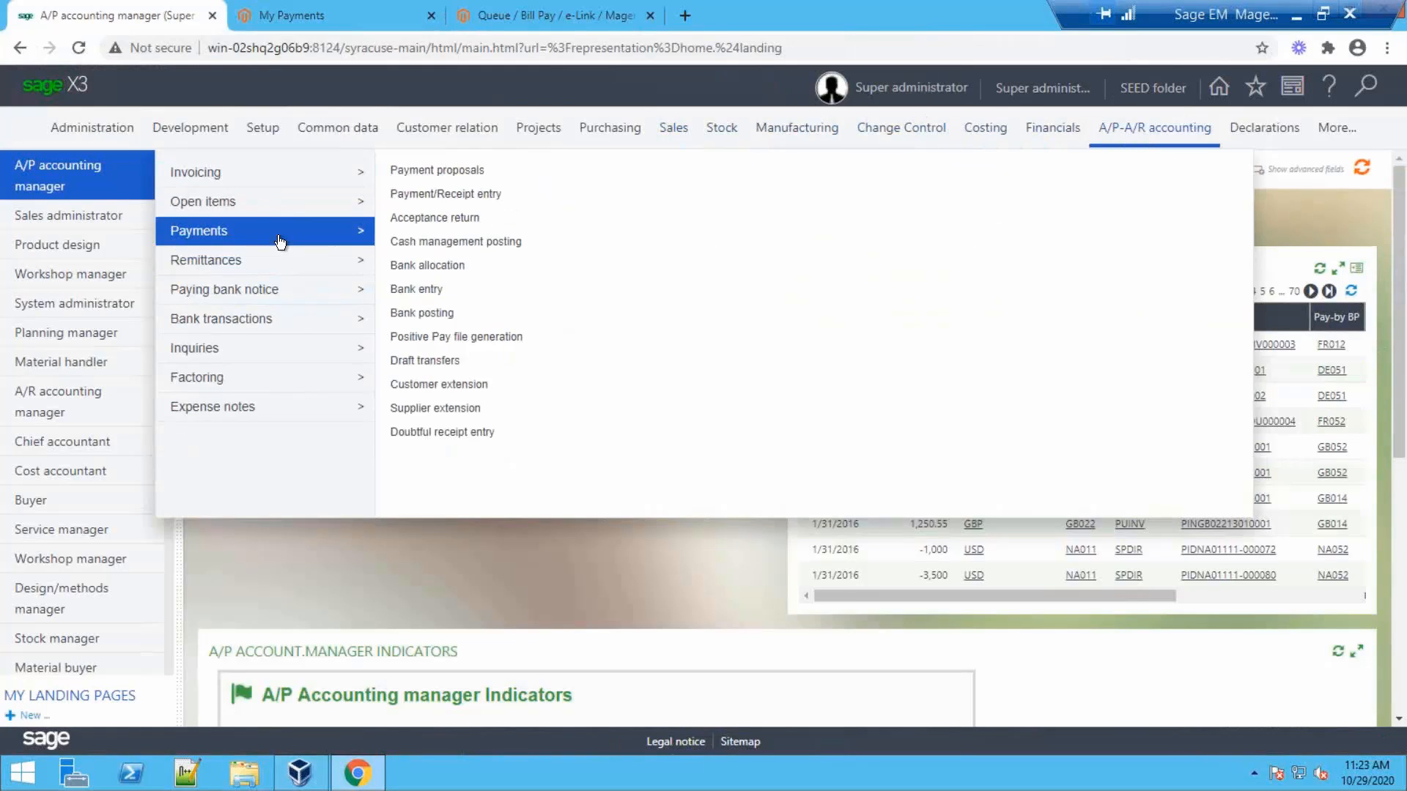
click(430, 196)
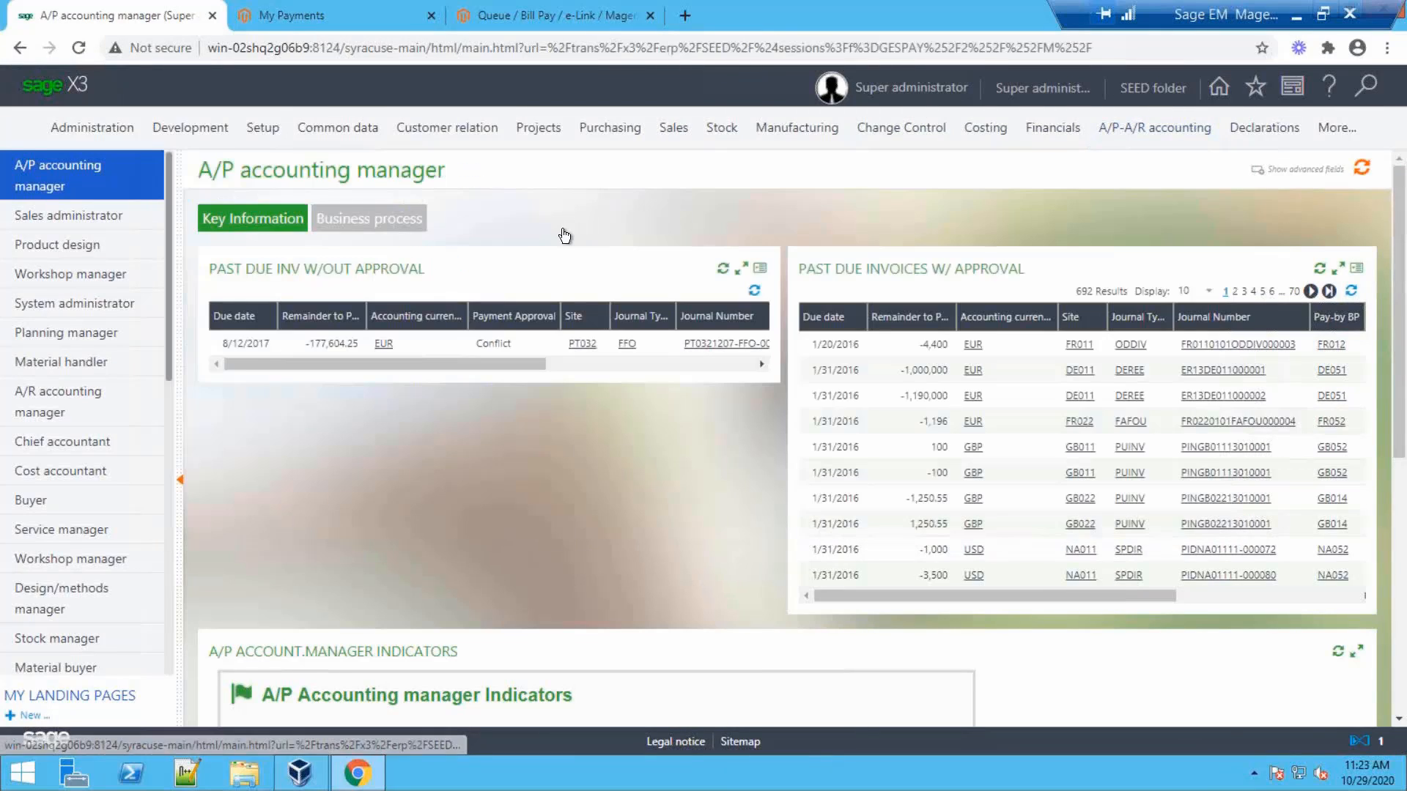
key(ctrl+f)
text(reccc)
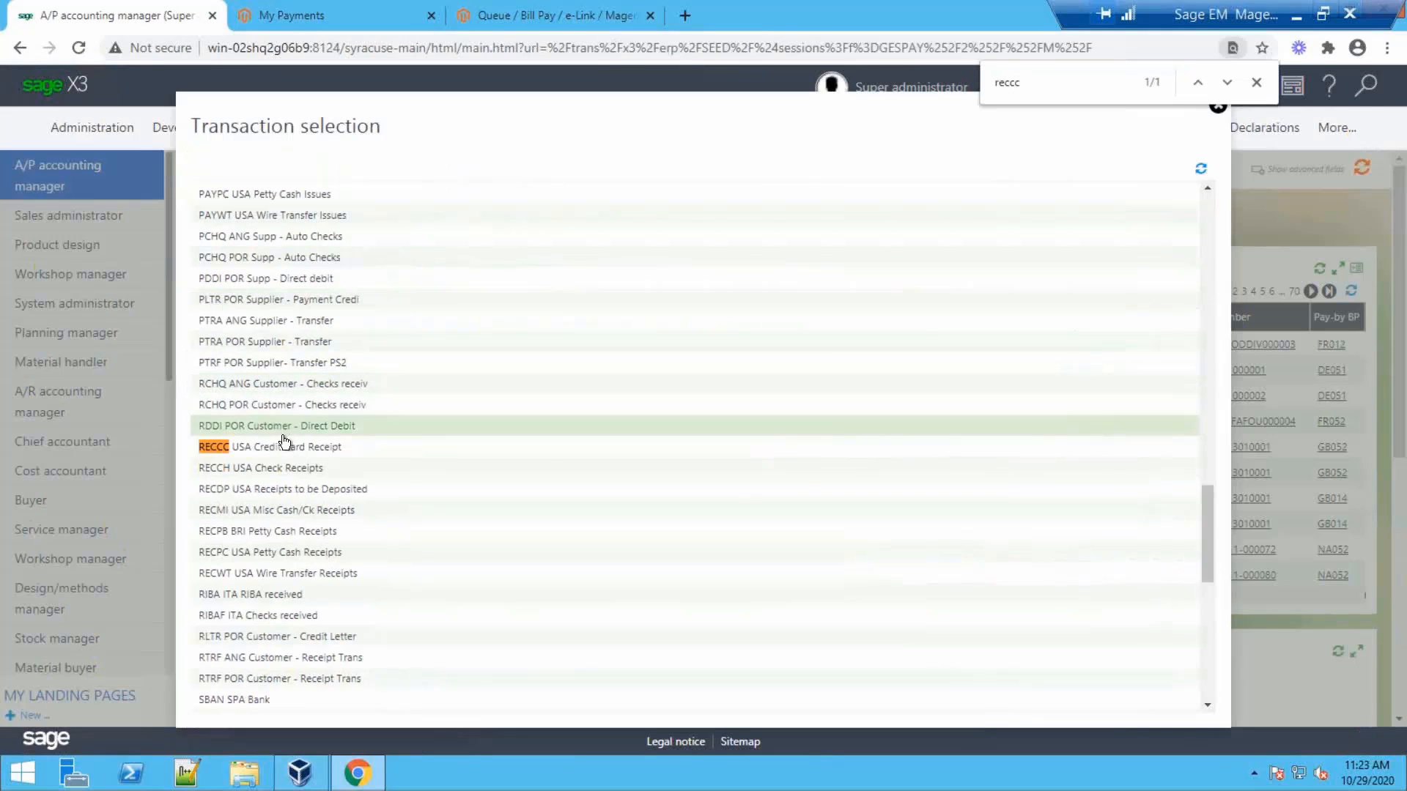
click(284, 444)
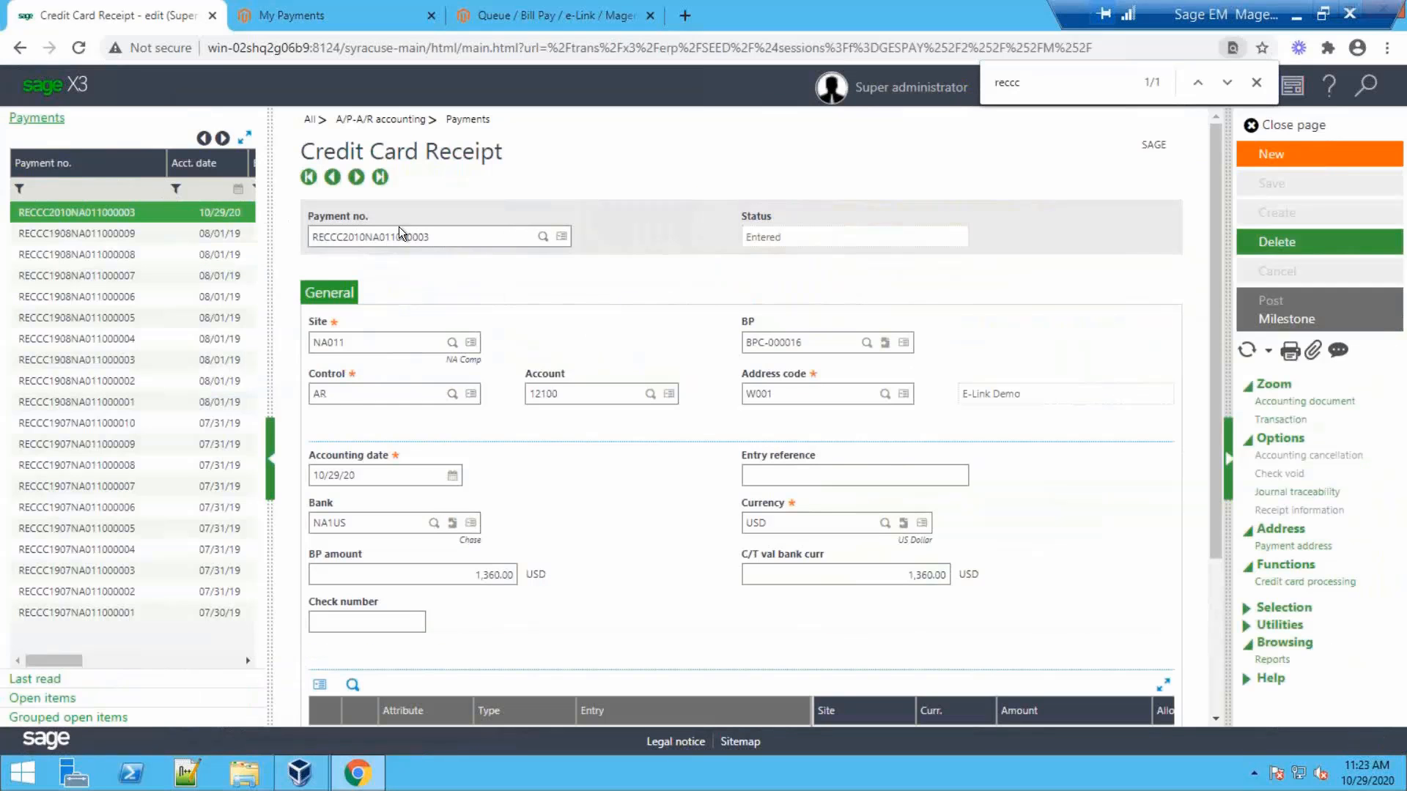
- Review the exported credit card receipt's accounting date, bank, amounts and allocated invoice line
click(396, 472)
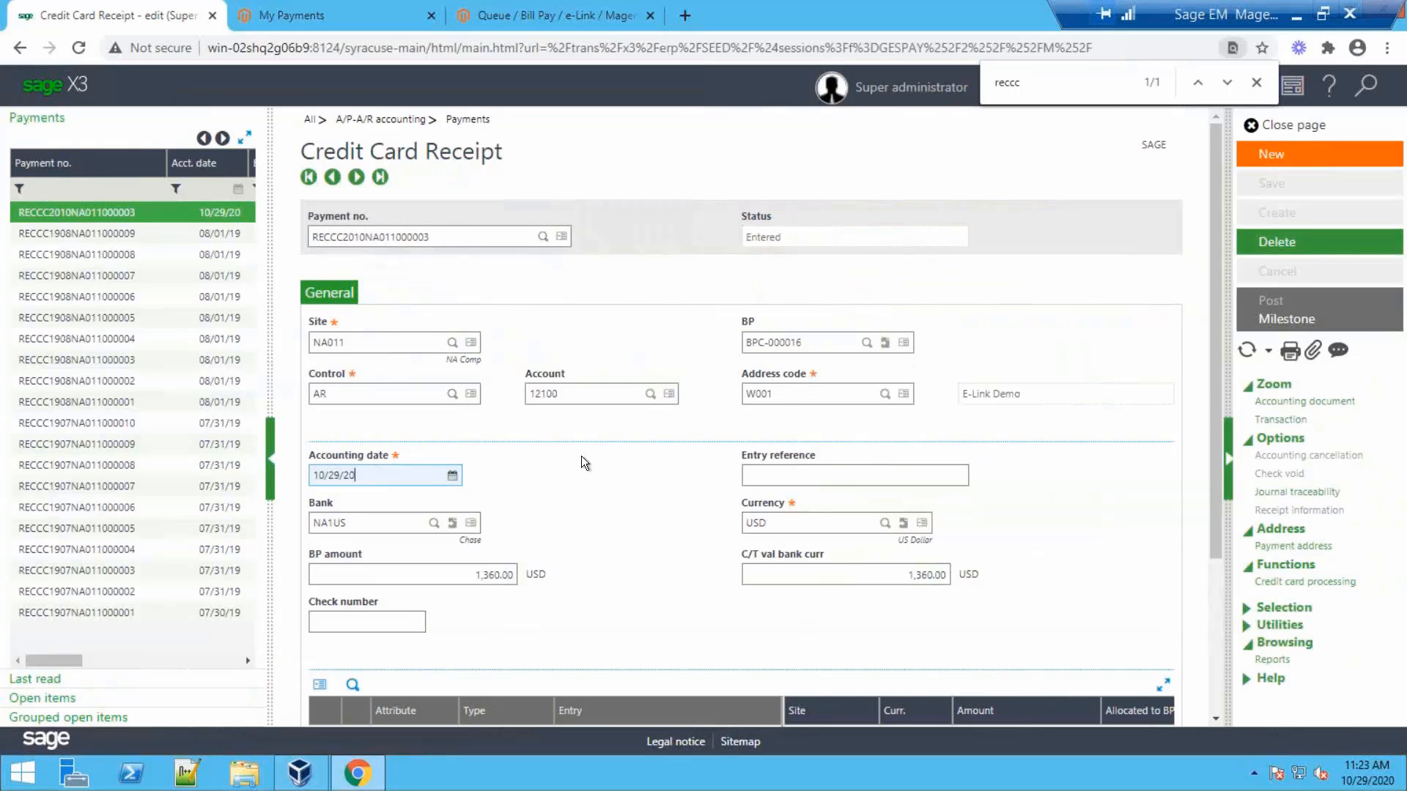
scroll(584, 471, down, 2)
scroll(583, 472, up, 1)
scroll(512, 421, down, 2)
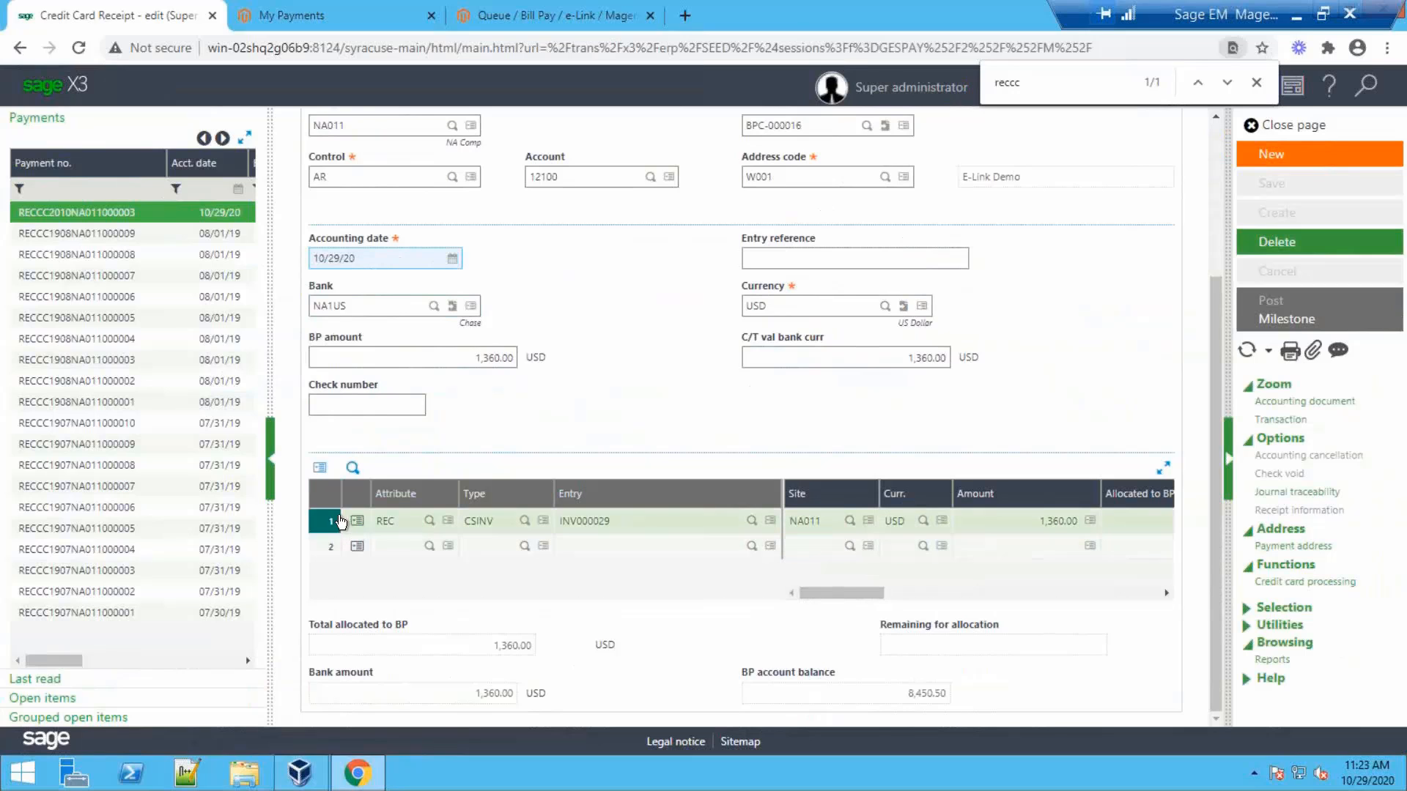
drag(850, 594, 1117, 595)
click(907, 546)
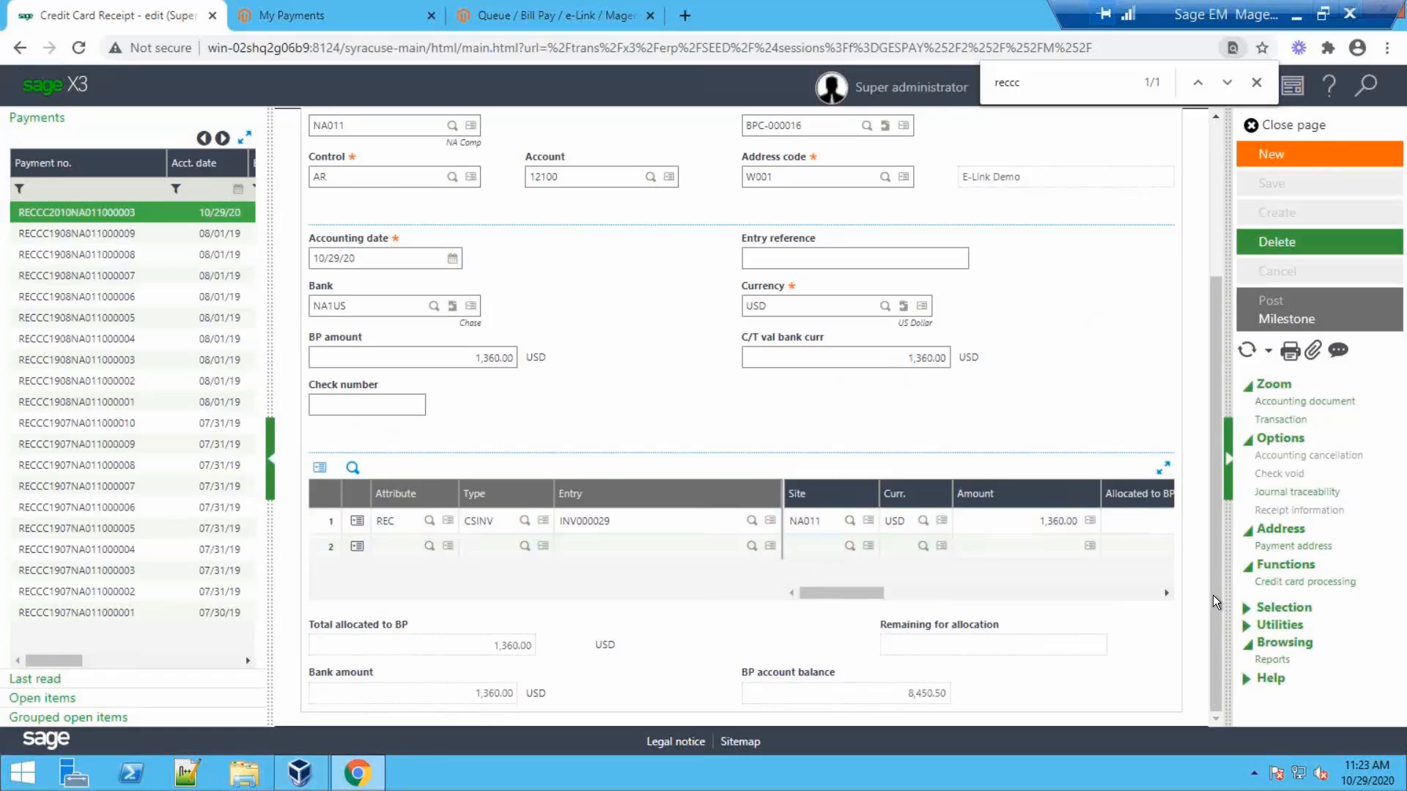
- Open the receipt's credit card processing record, examine the captured transaction in its history, and close it
click(1303, 583)
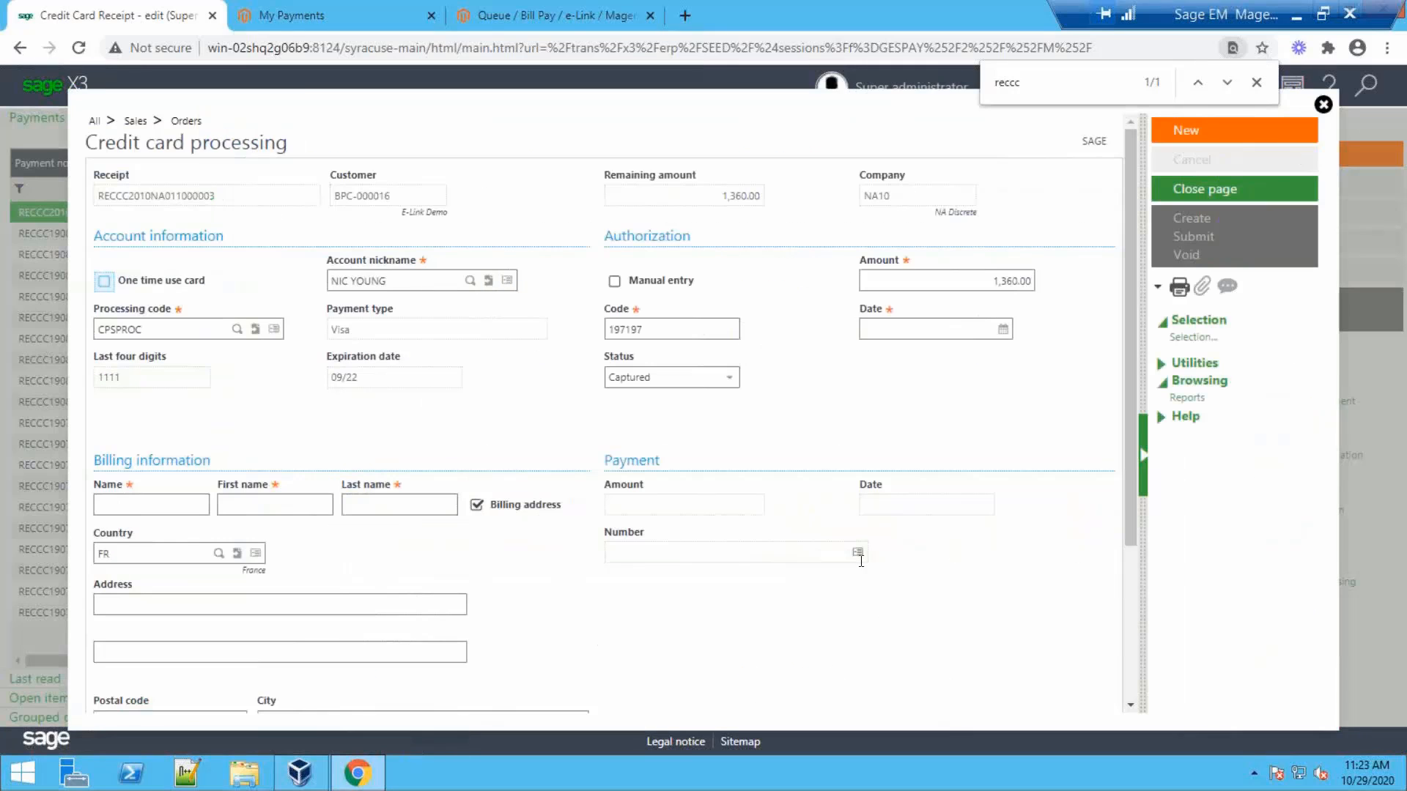
scroll(785, 561, down, 3)
click(516, 666)
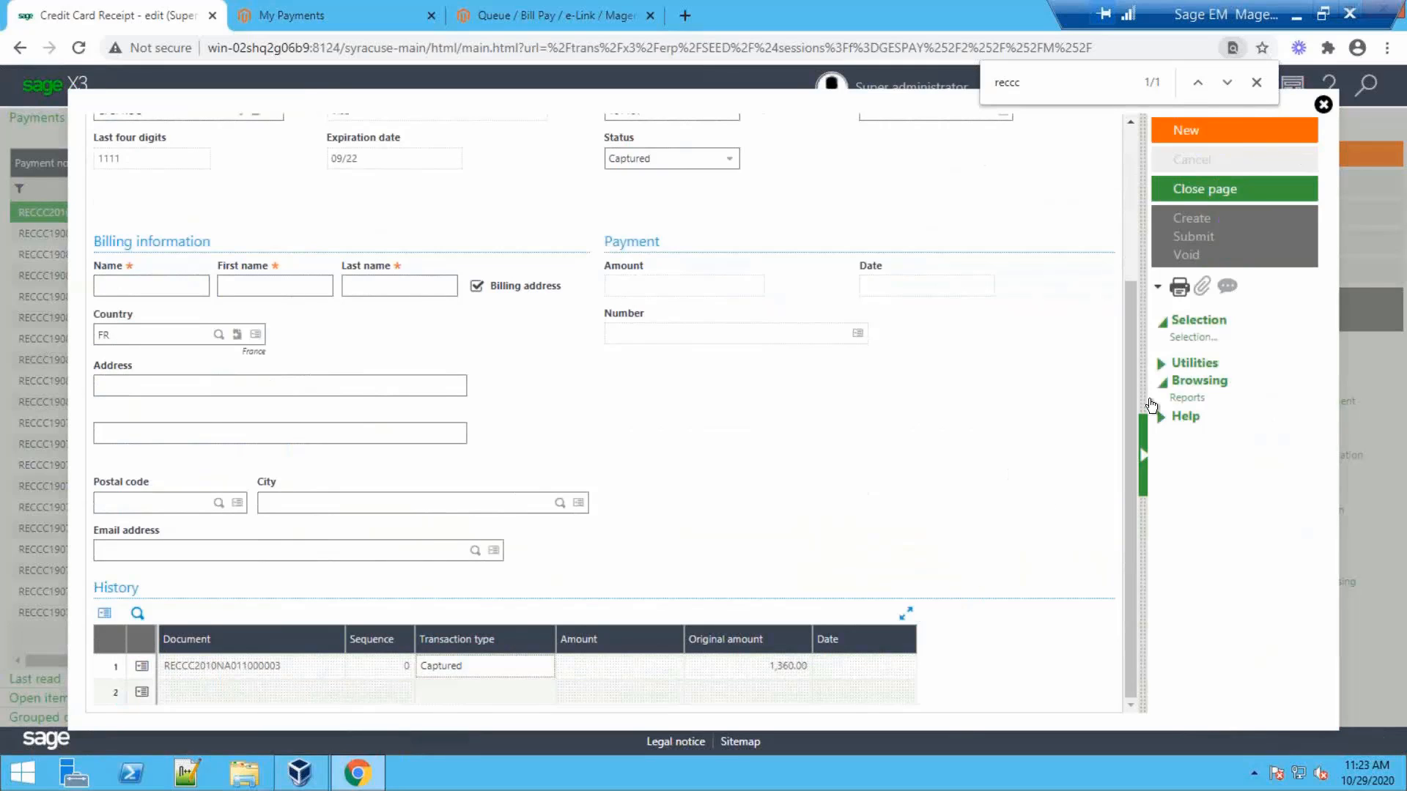
click(1220, 192)
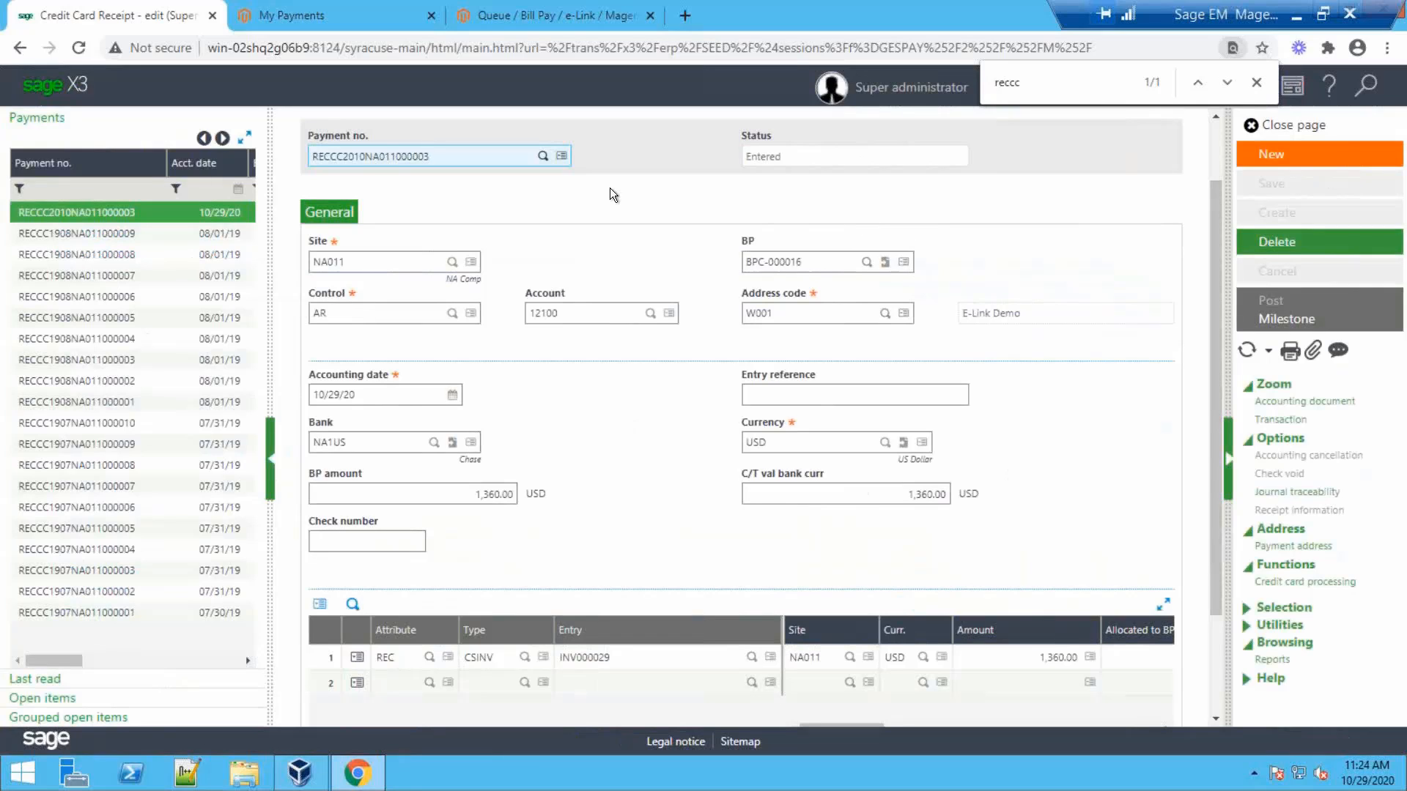
- Return to Magento and check the storefront Payments page alongside the E-Link Bill Pay queue
click(440, 9)
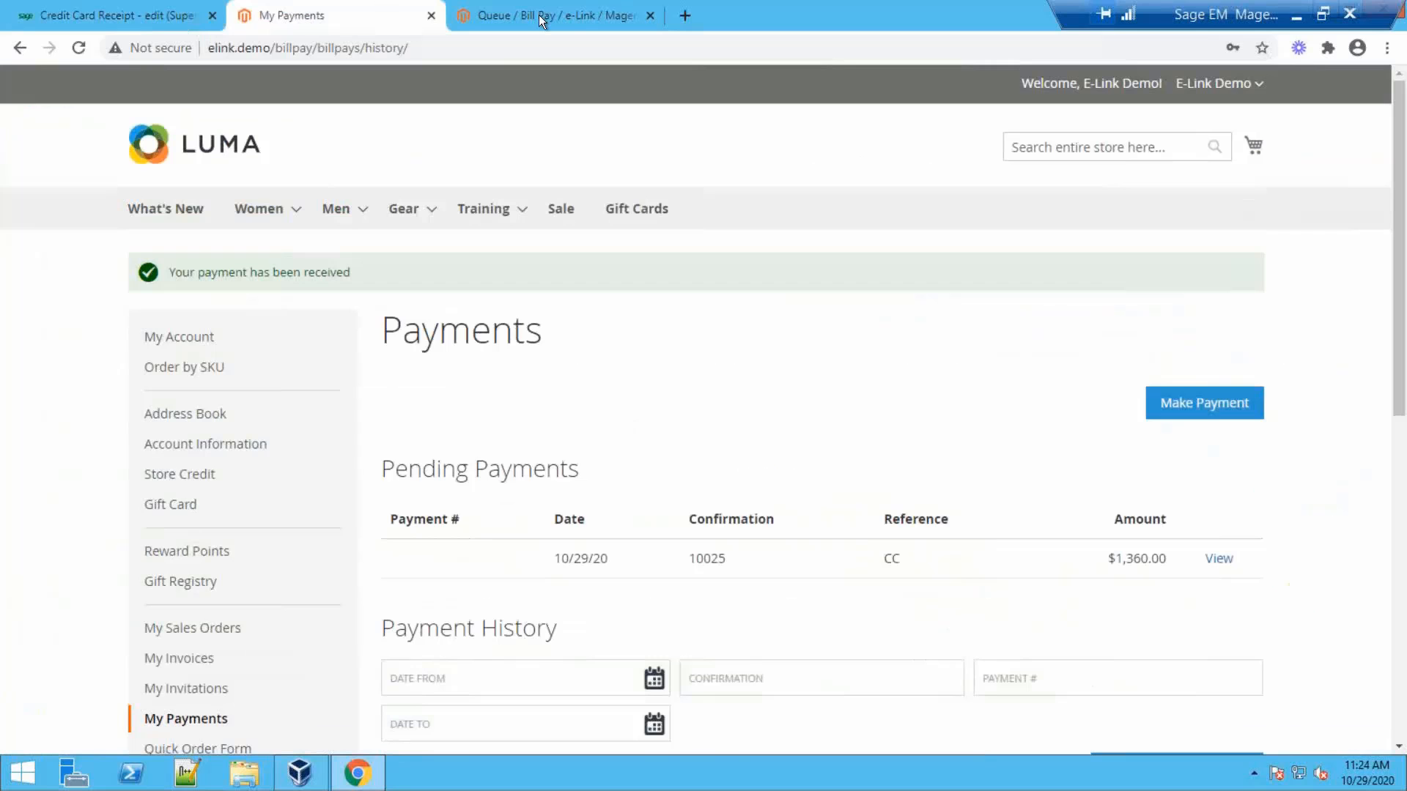
click(529, 15)
click(403, 8)
scroll(415, 384, down, 2)
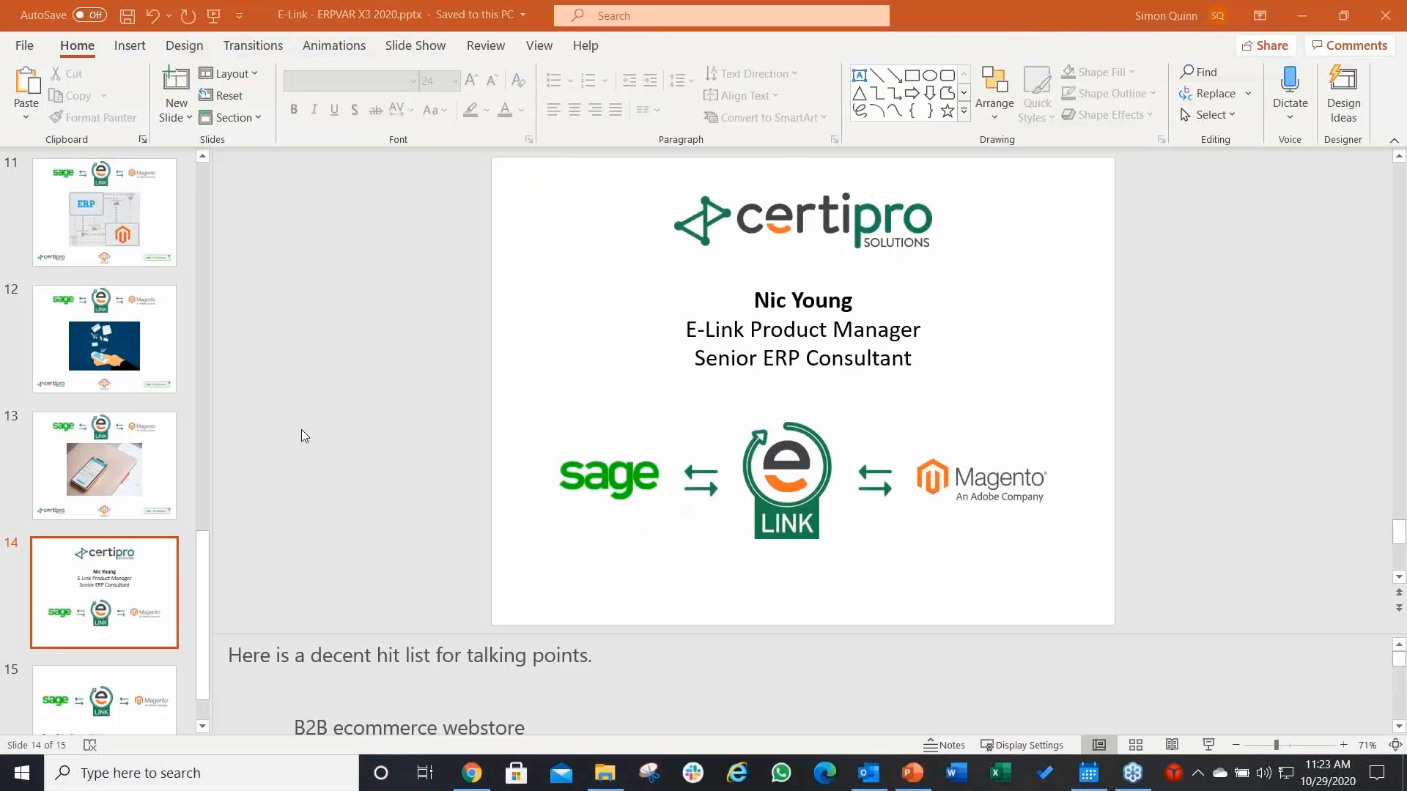
- Switch to PowerPoint and start the slide show of the E-Link presentation
click(211, 17)
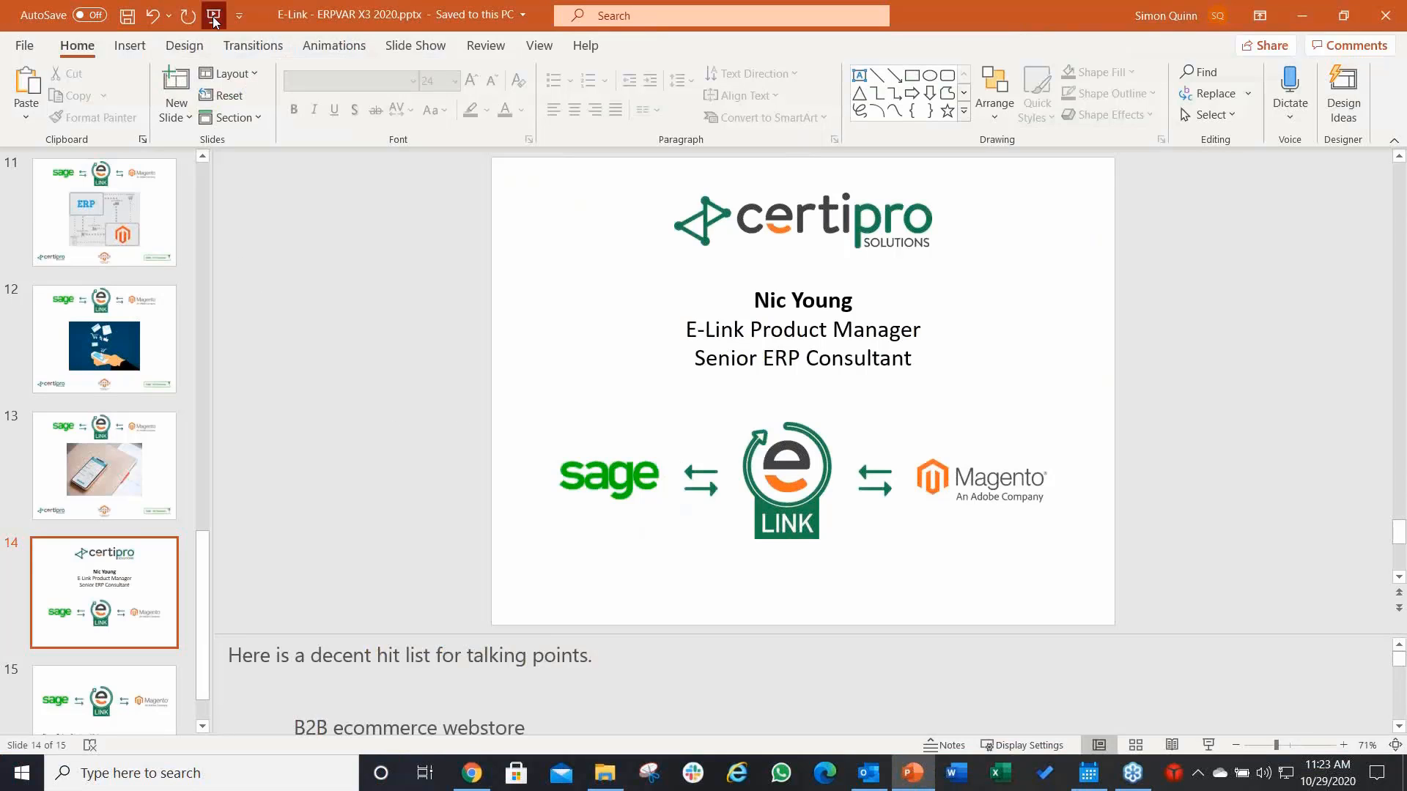
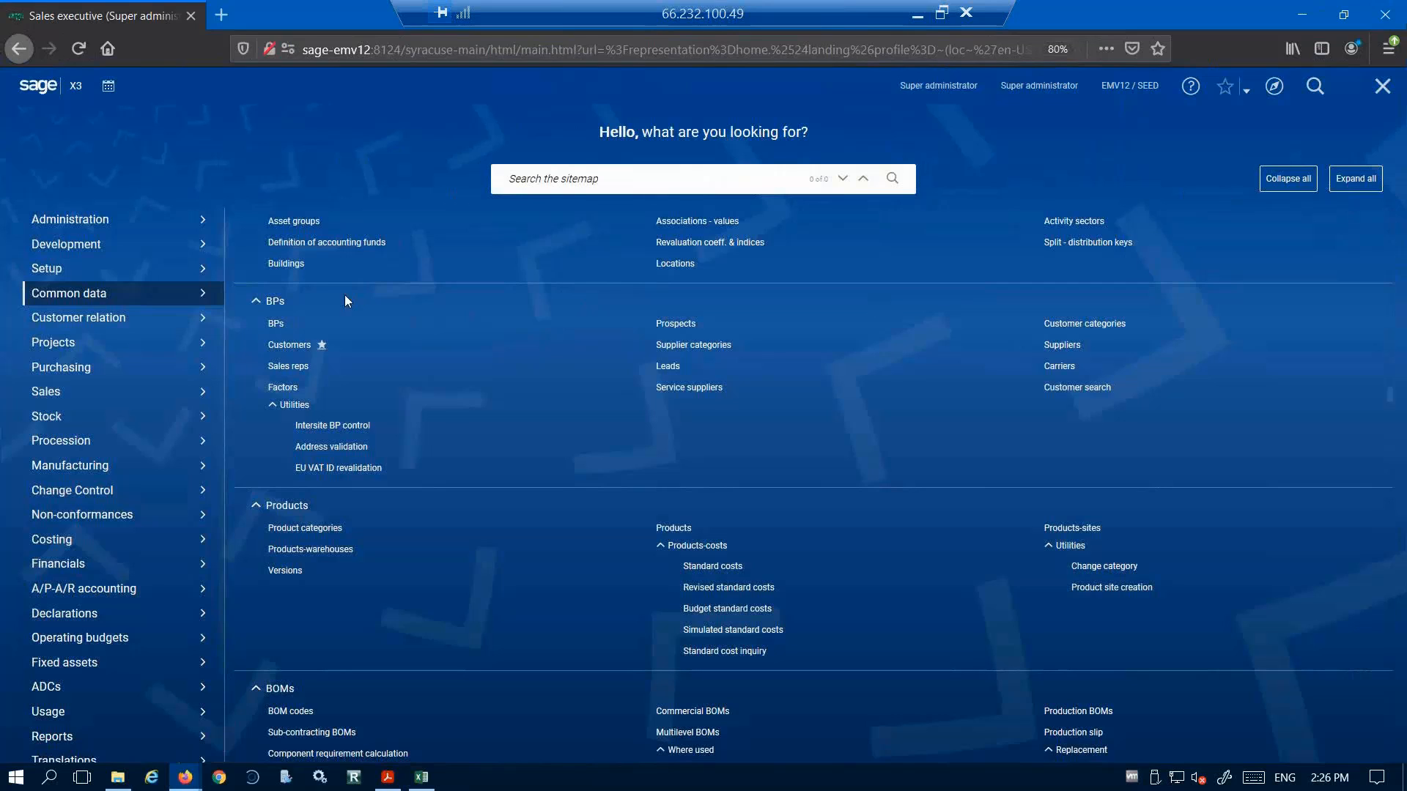
- Open the Customers function in the Sage X3 common data and view the Financial section of International Distributors
click(291, 345)
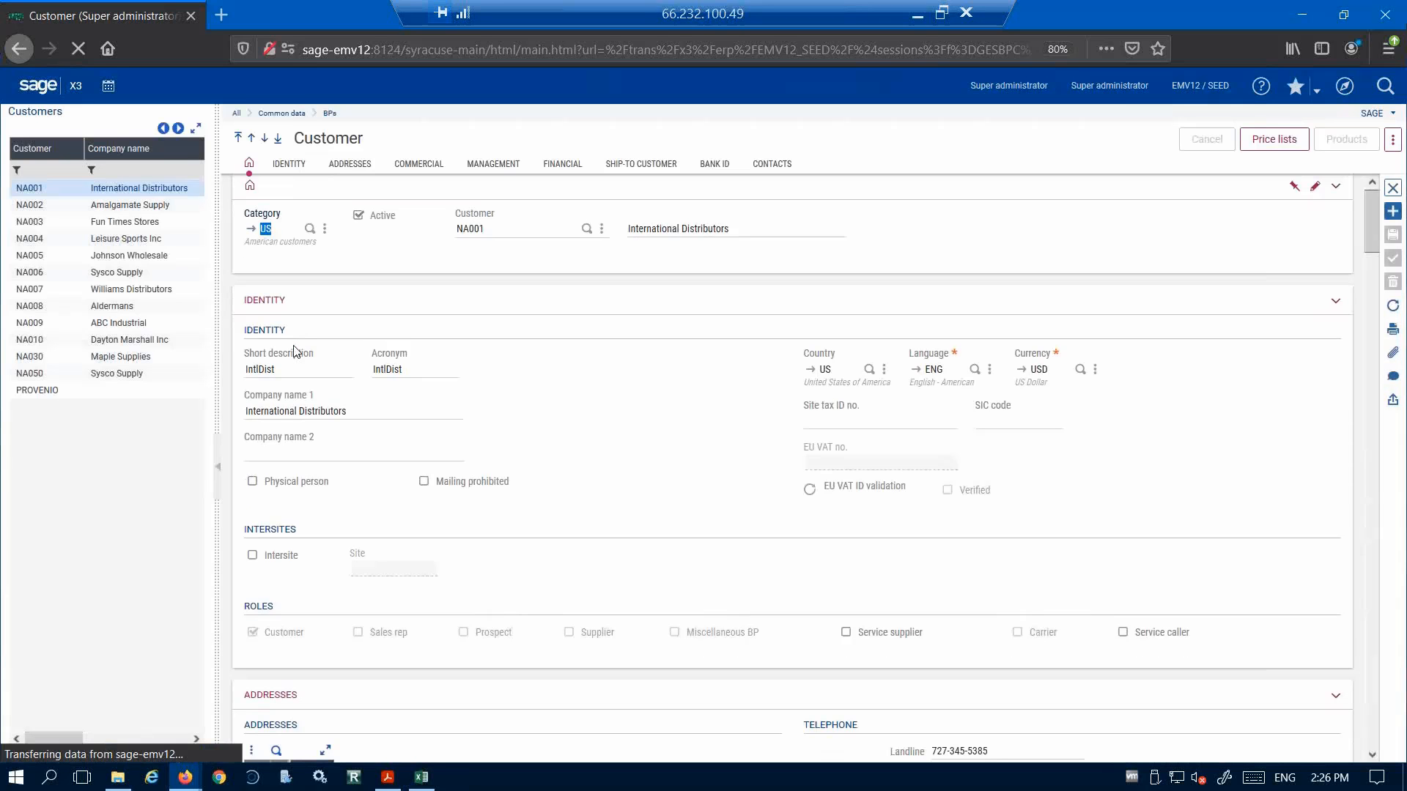
click(563, 166)
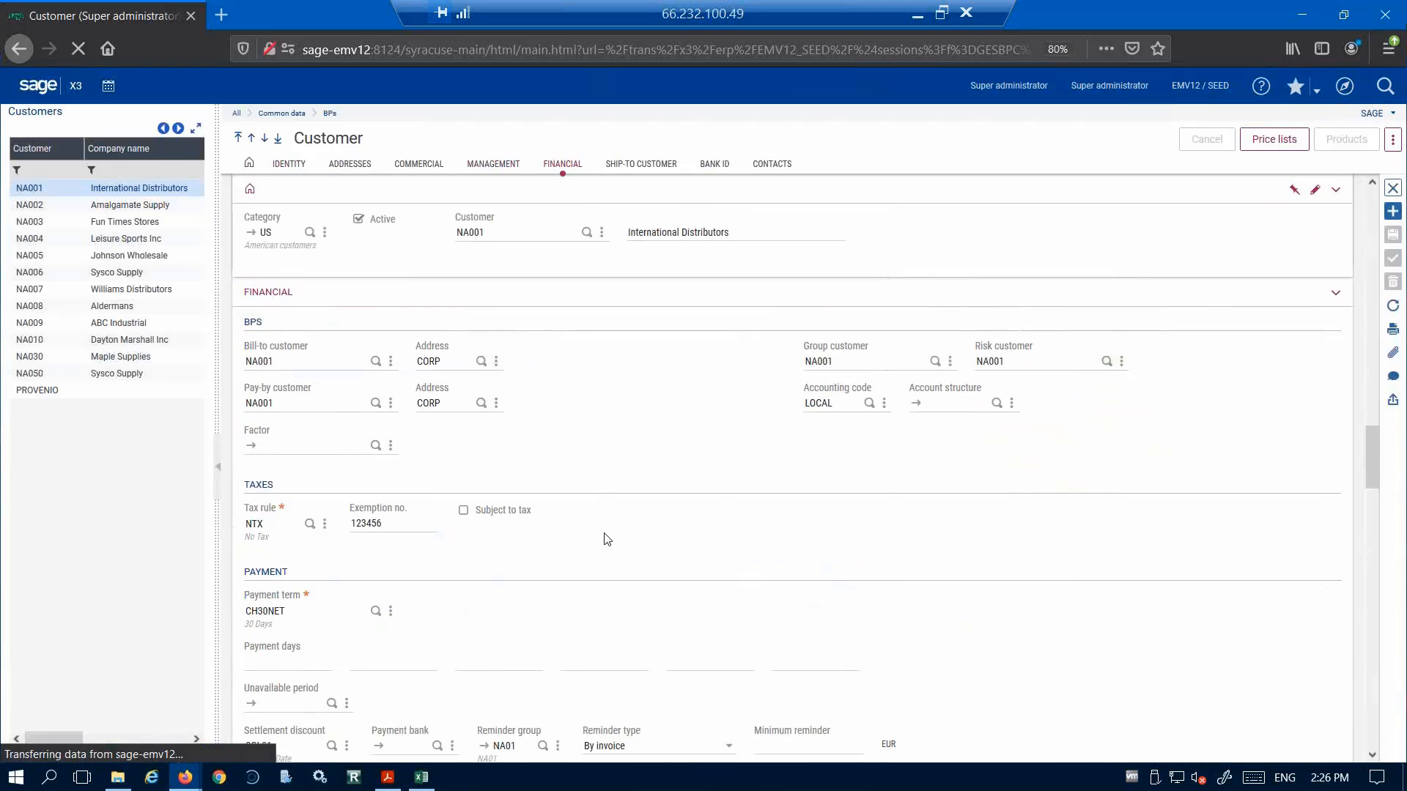
- Open the credit card data of International Distributors and review the customer's other saved card records, ending on the Master Card one
scroll(607, 536, down, 5)
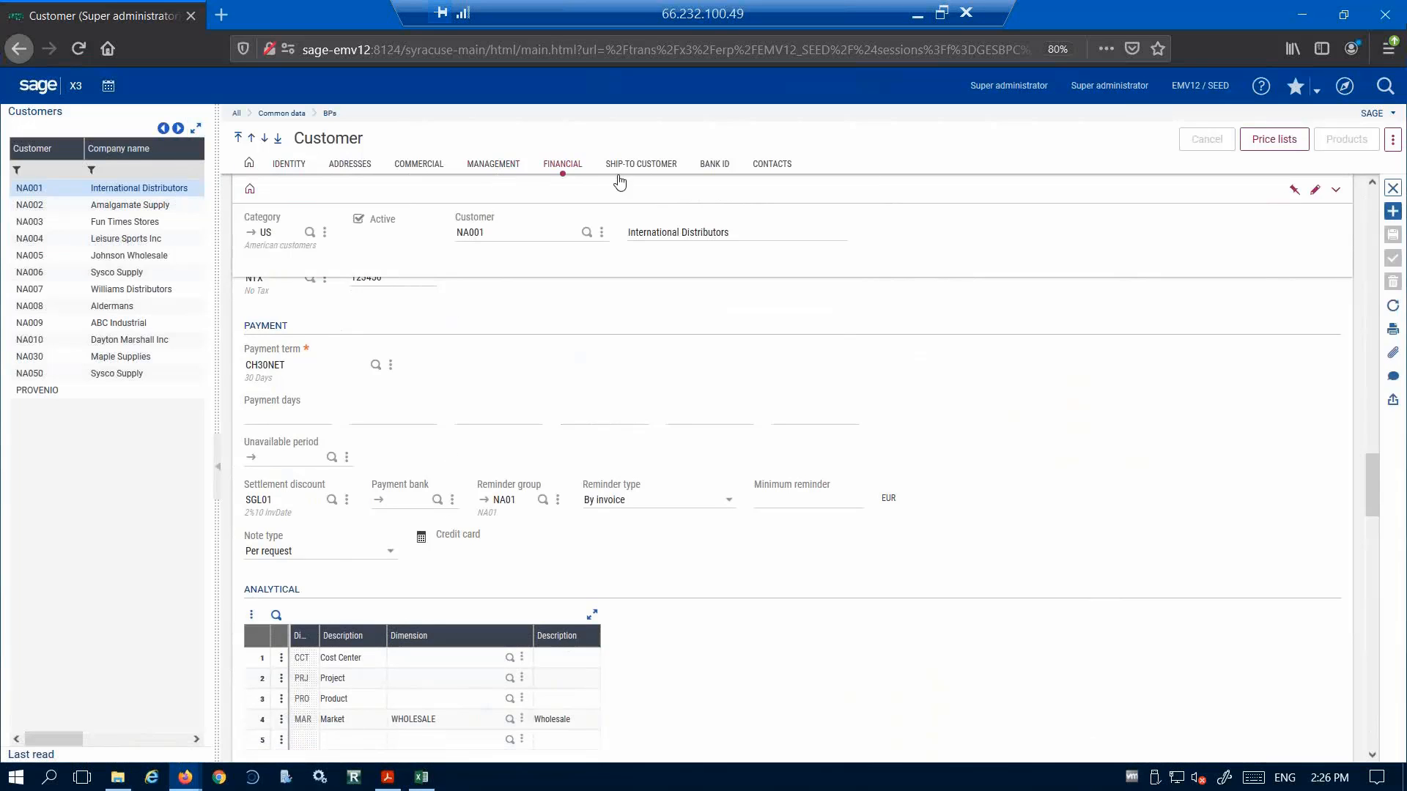
click(422, 539)
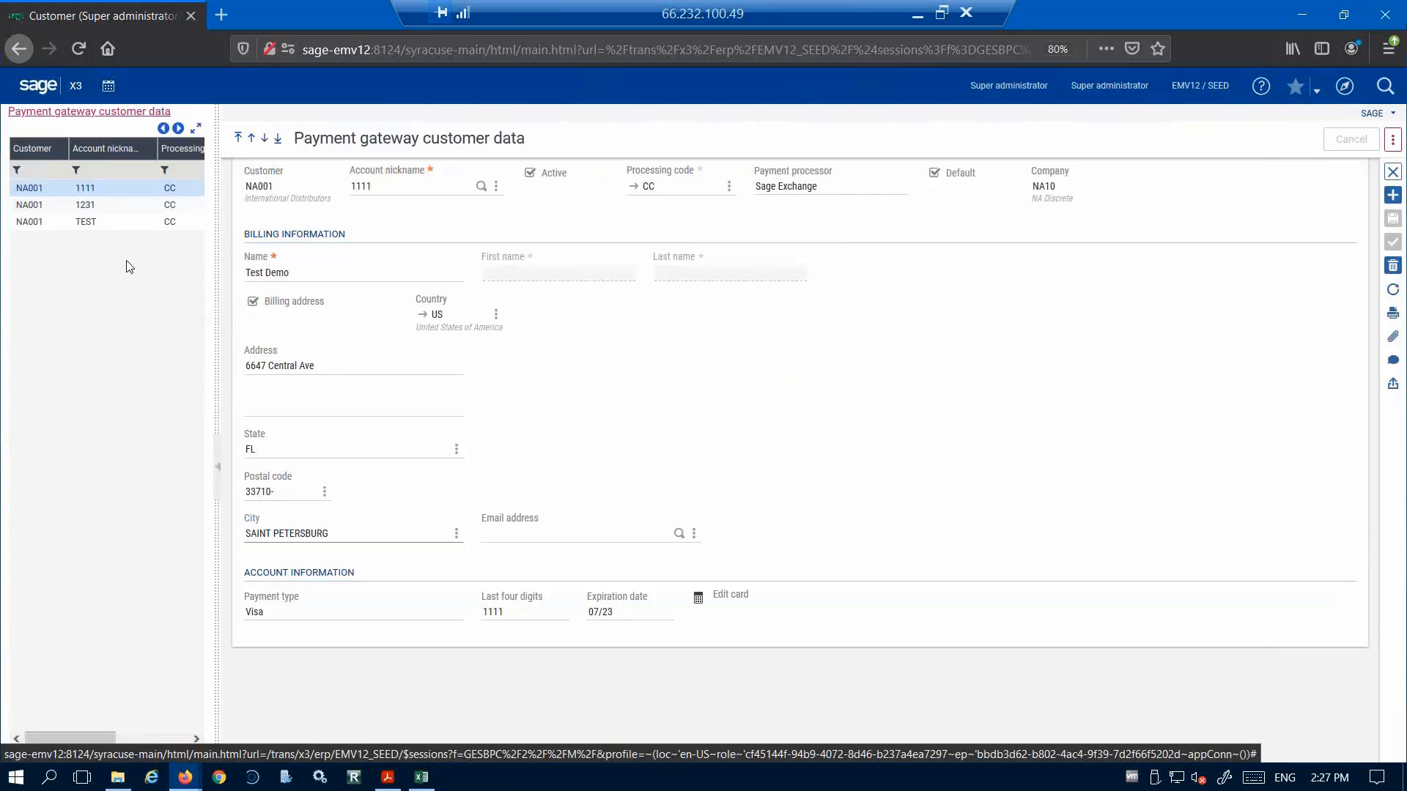
click(108, 209)
click(104, 221)
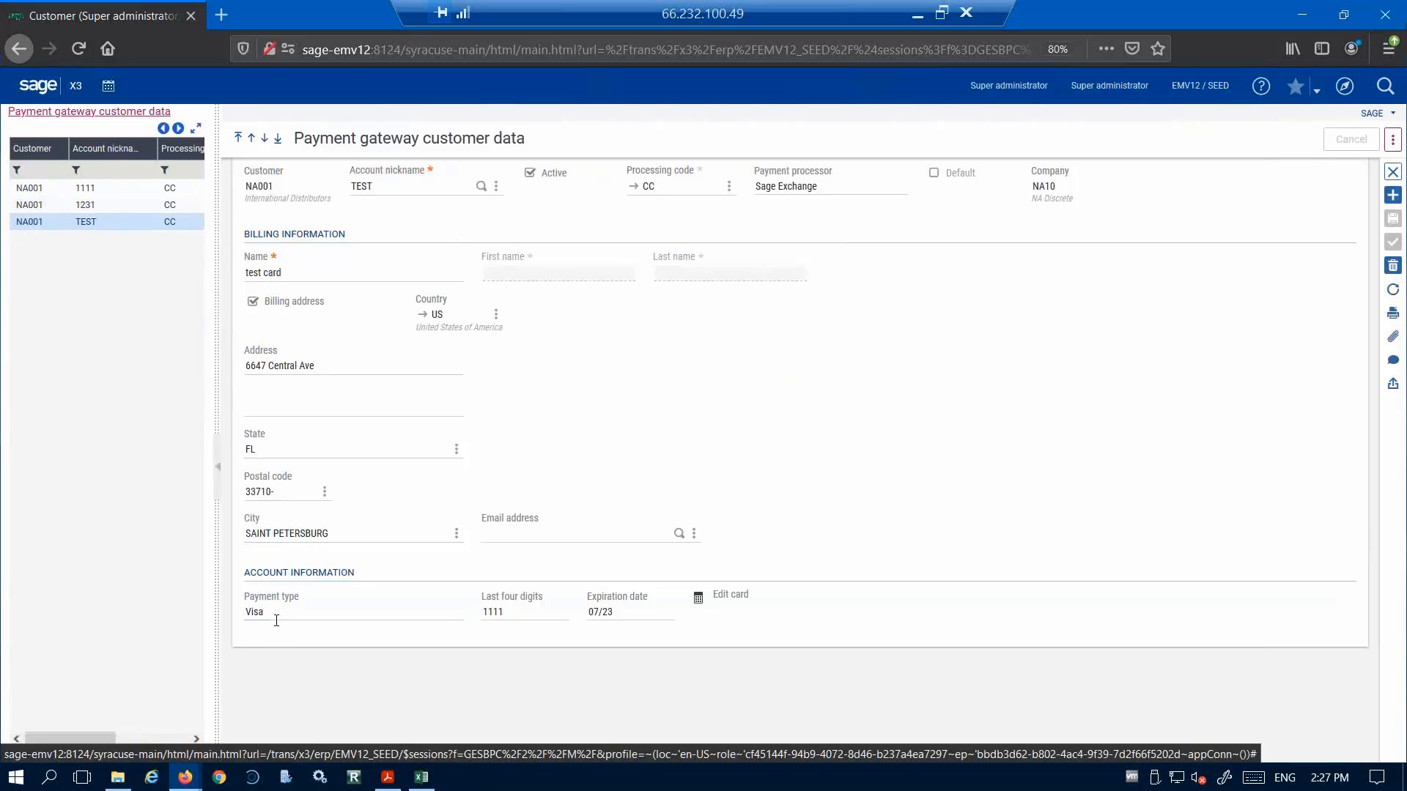
click(125, 209)
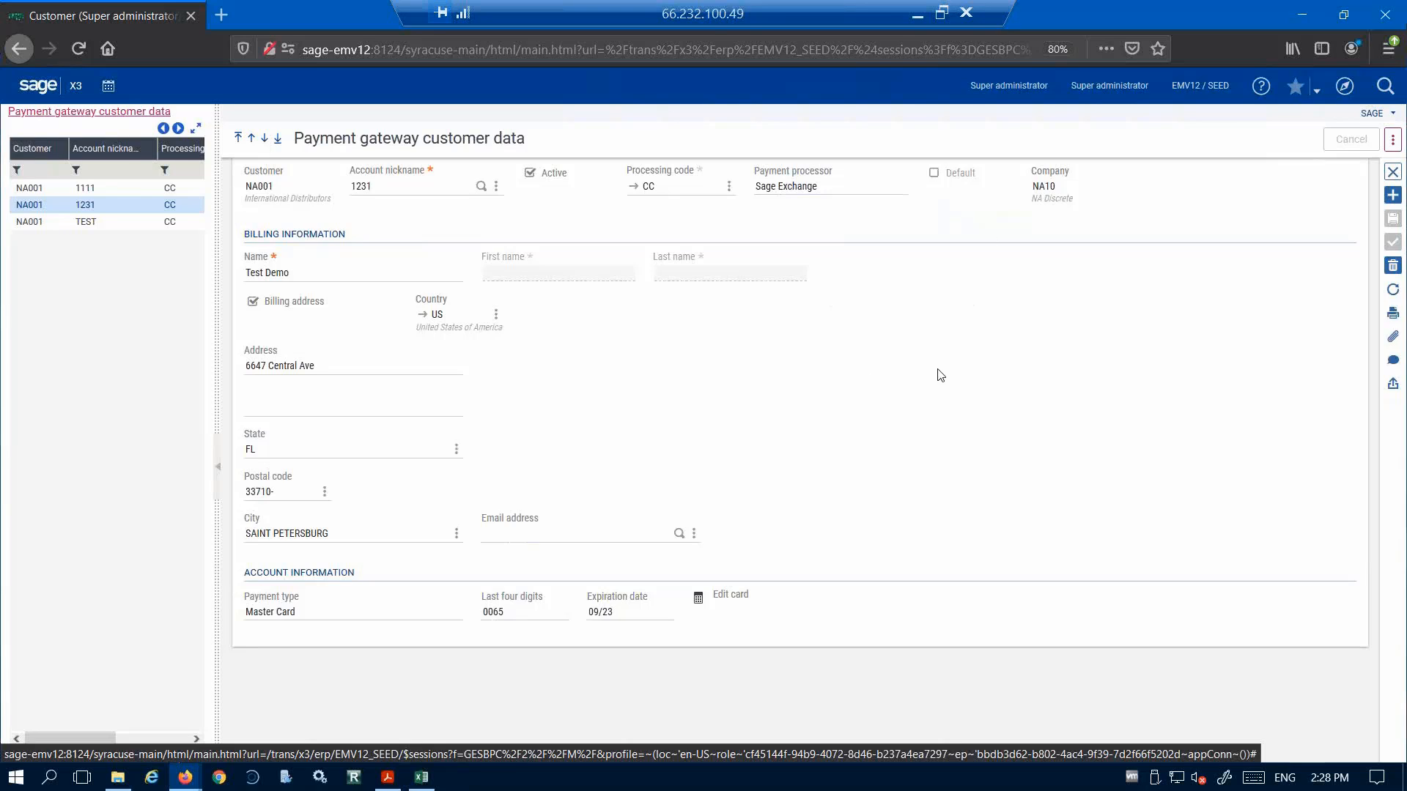
- Start a new payment gateway customer record with the account nickname TEST1234 and the billing name Test Demo
click(1393, 196)
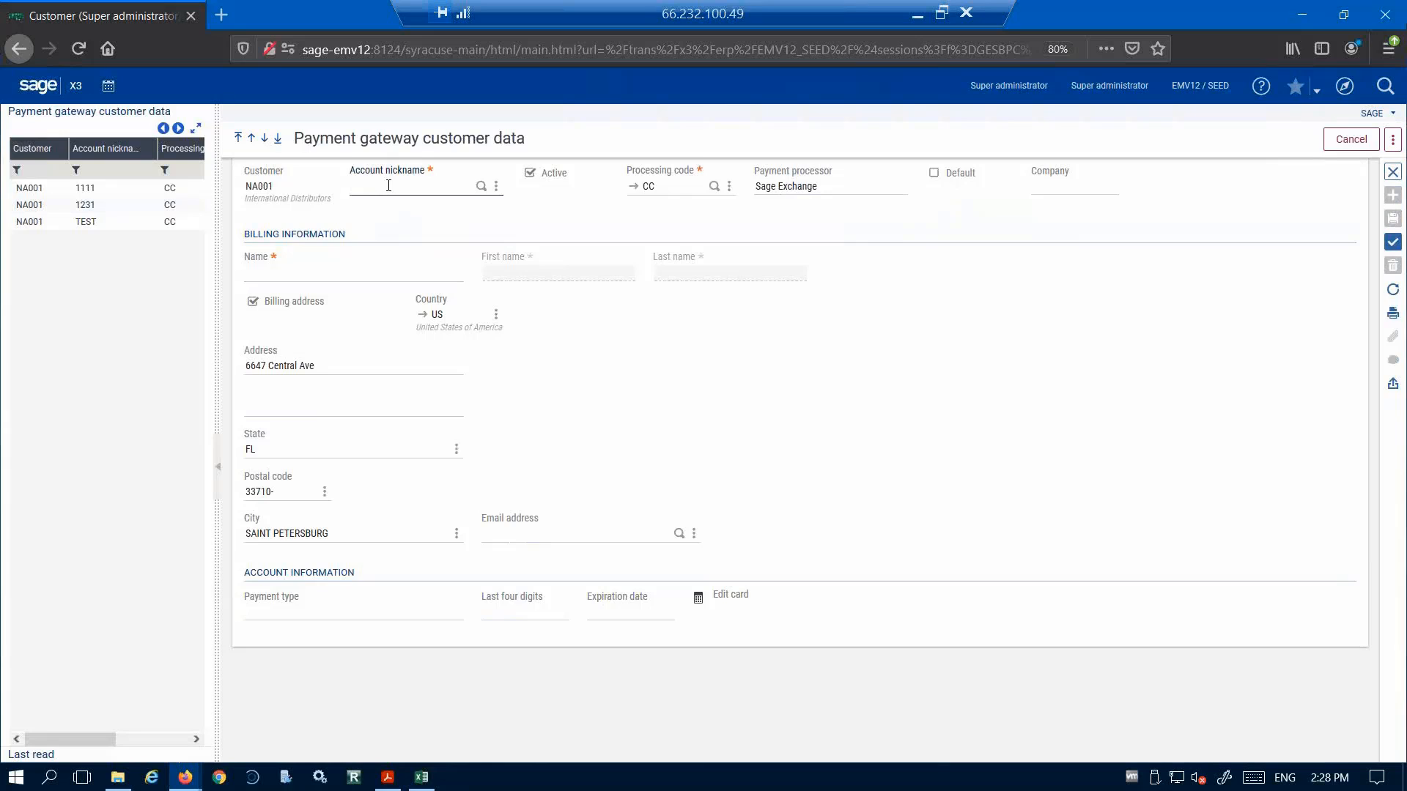
text(Test1234)
key(Tab)
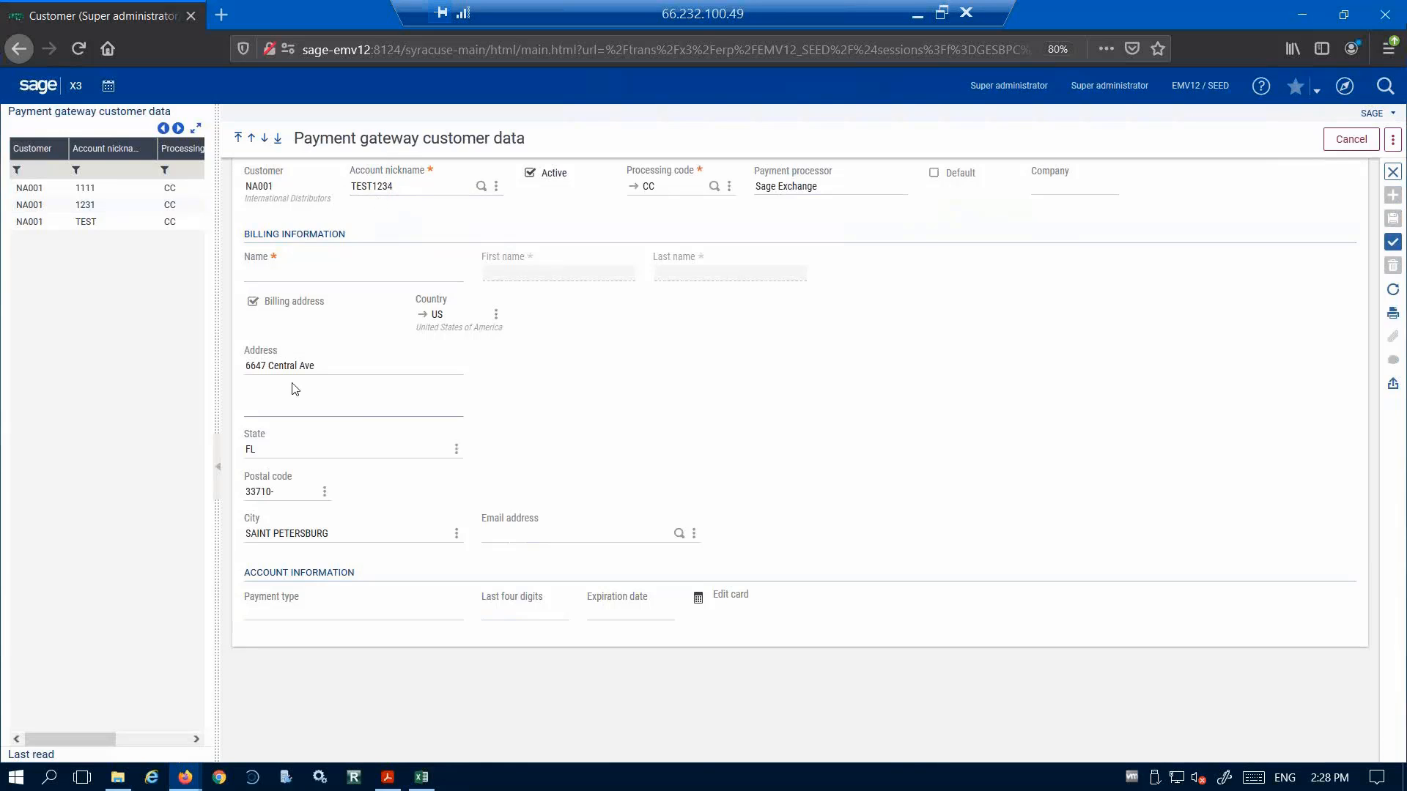
click(284, 275)
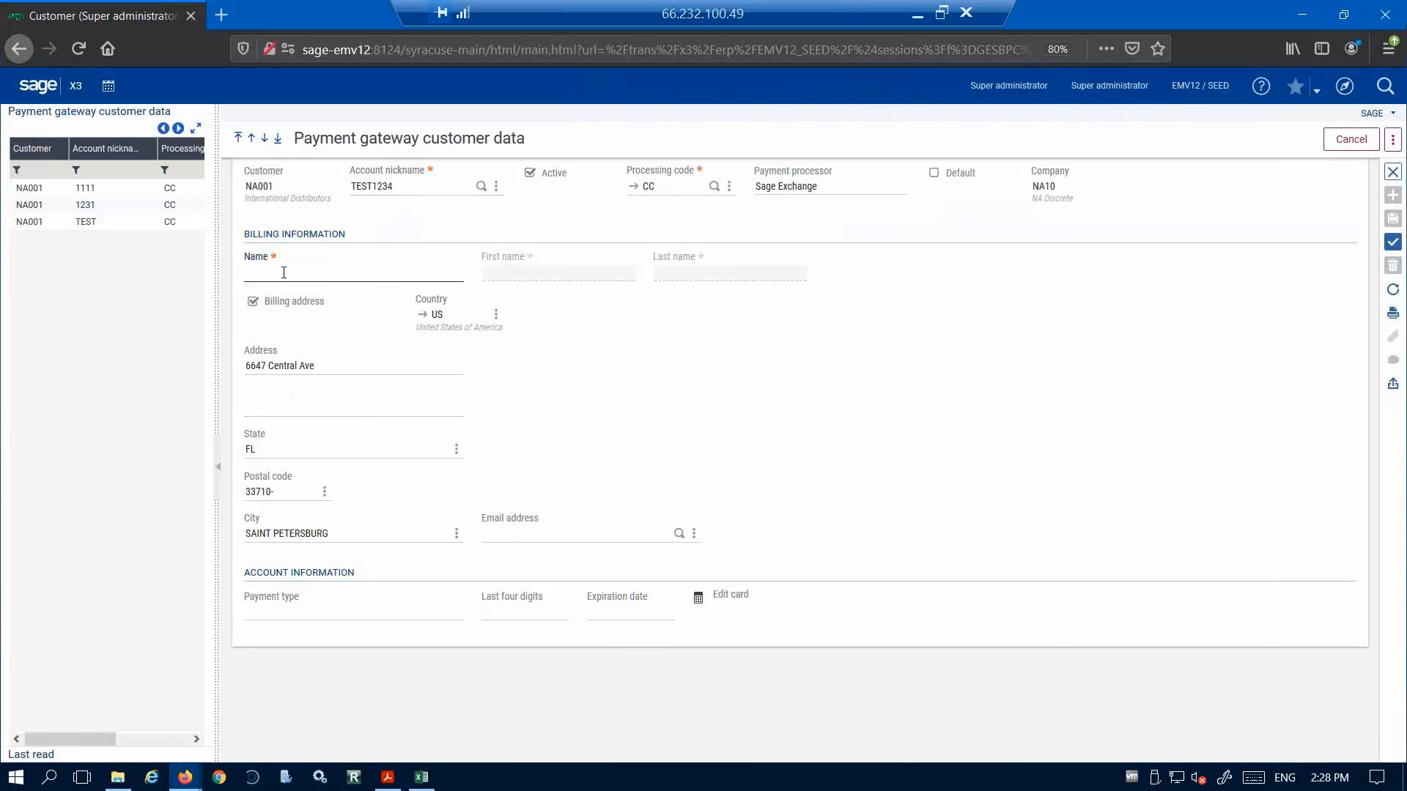
text(Test Demo)
click(549, 536)
click(502, 534)
text(jkdhsfskjjks)
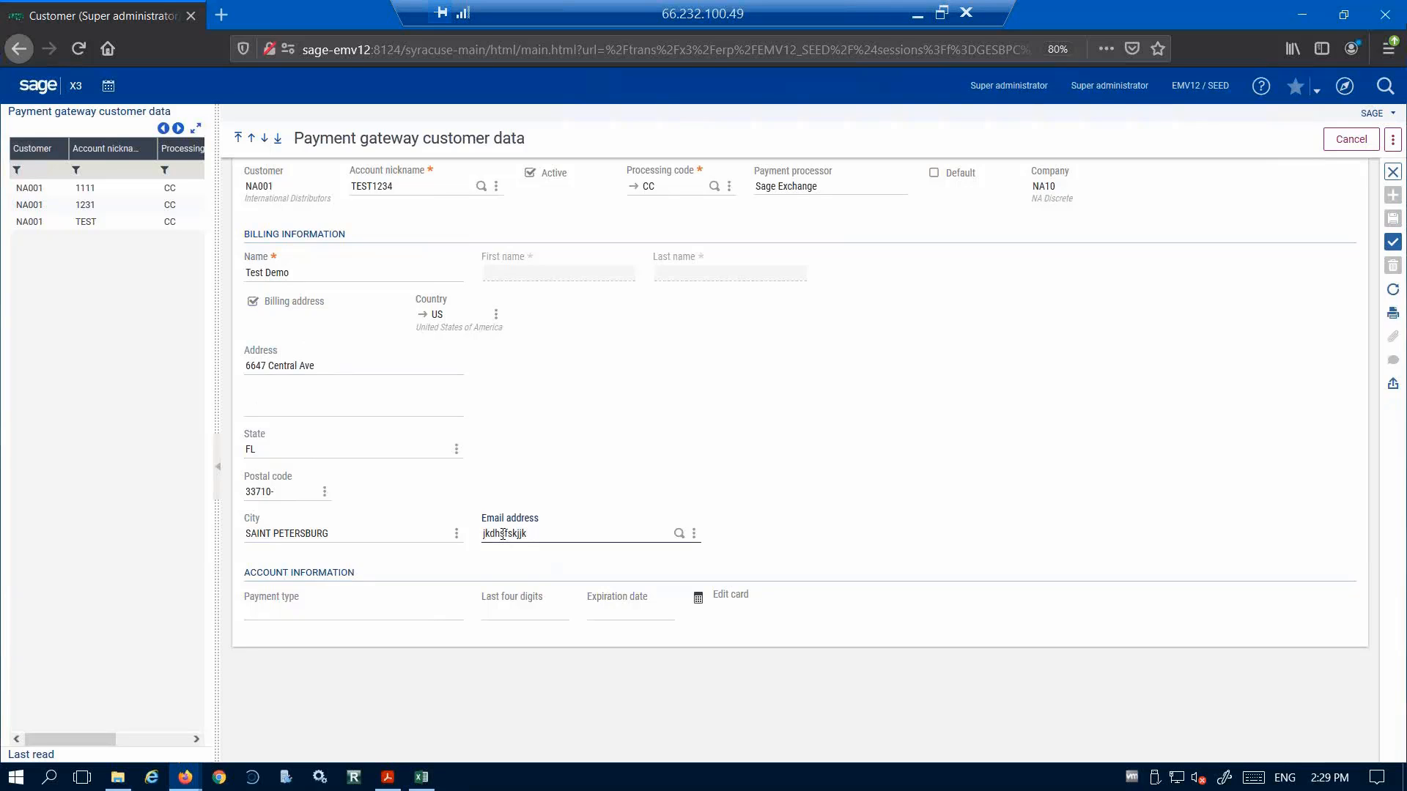
key(BackSpace)
key(BackSpace)
key(BackSpace)
key(BackSpace)
key(BackSpace)
key(BackSpace)
key(BackSpace)
key(BackSpace)
key(BackSpace)
key(BackSpace)
key(BackSpace)
- Create the record, submit the card number with expiration year 2023 in the Sage Exchange card form, and close the form
click(1393, 248)
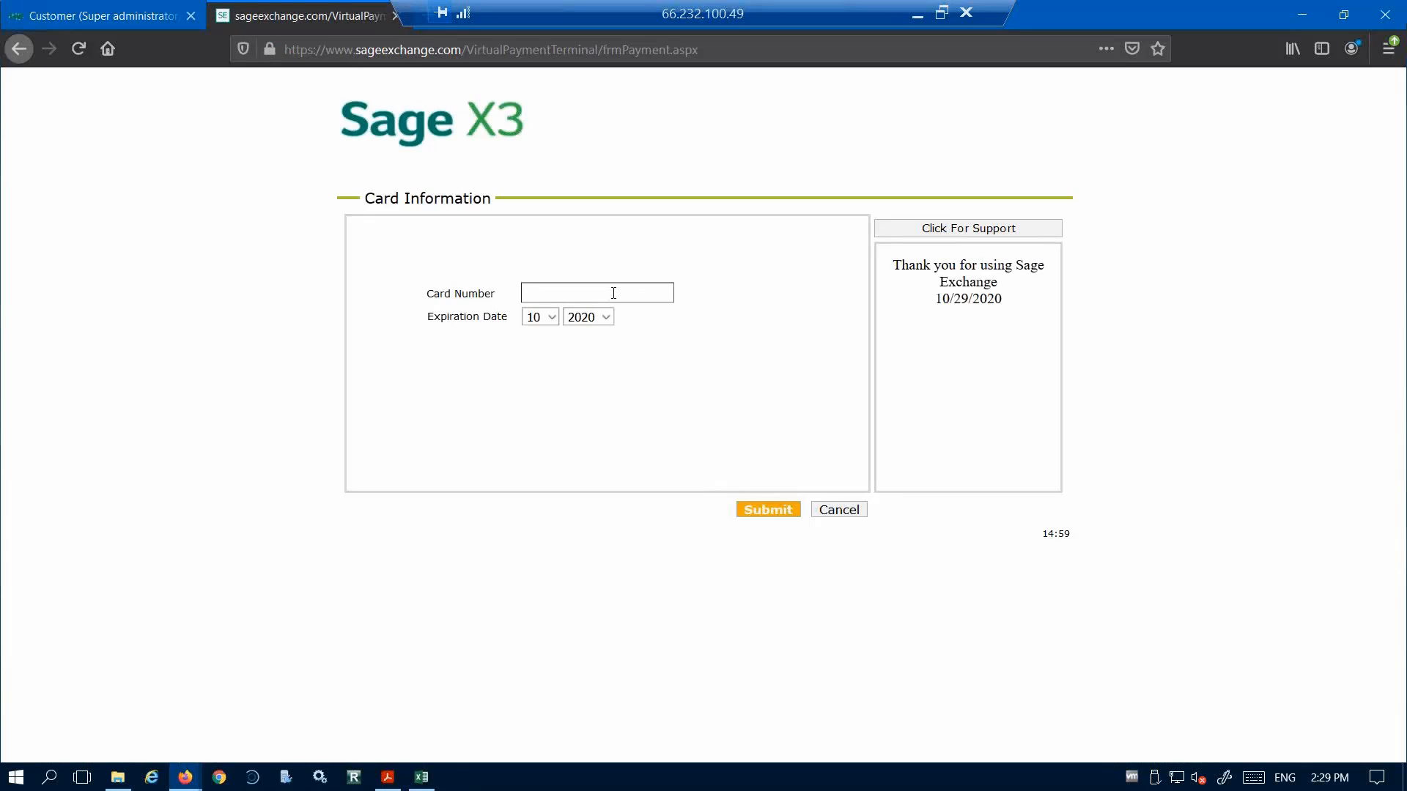
text(4111111111111111)
click(603, 317)
click(586, 405)
click(766, 509)
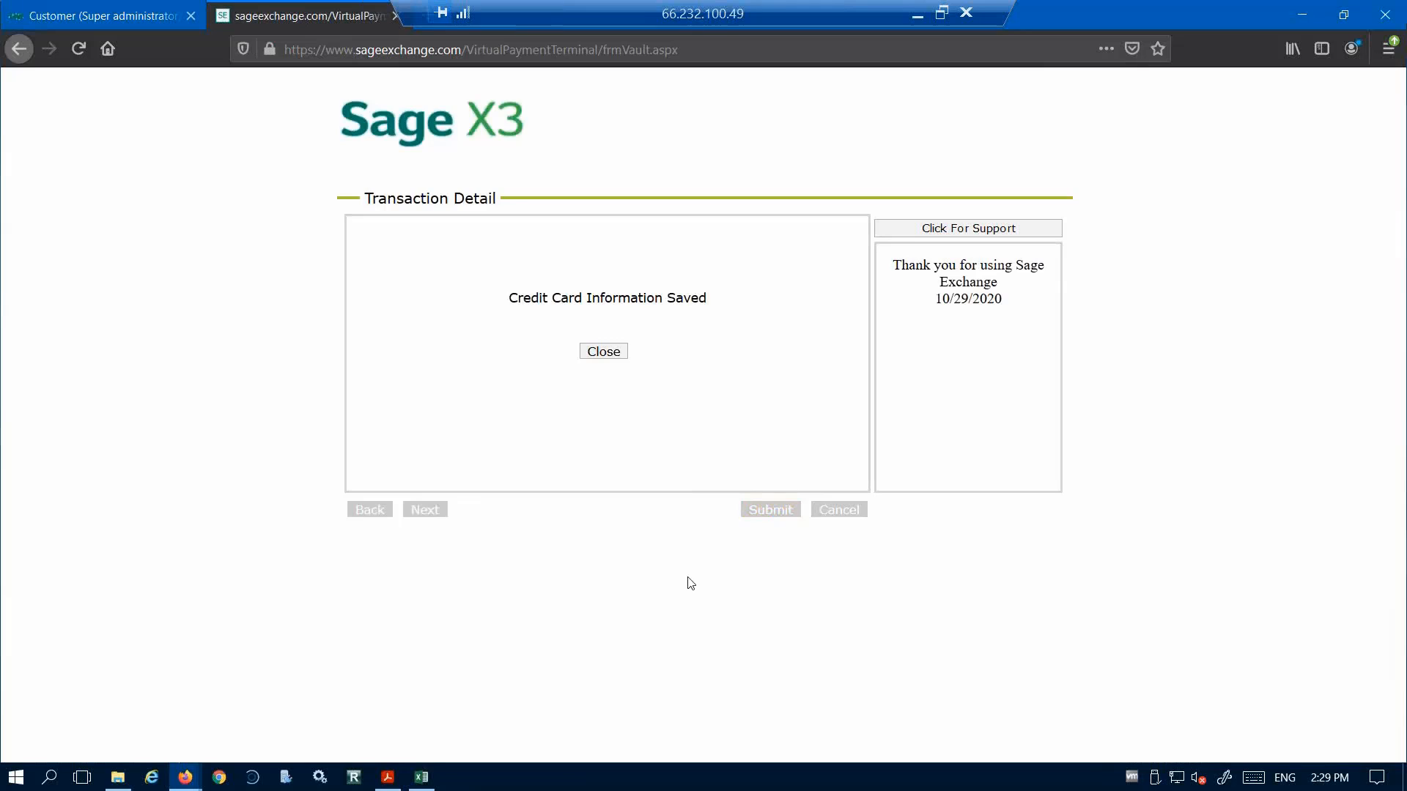
click(605, 358)
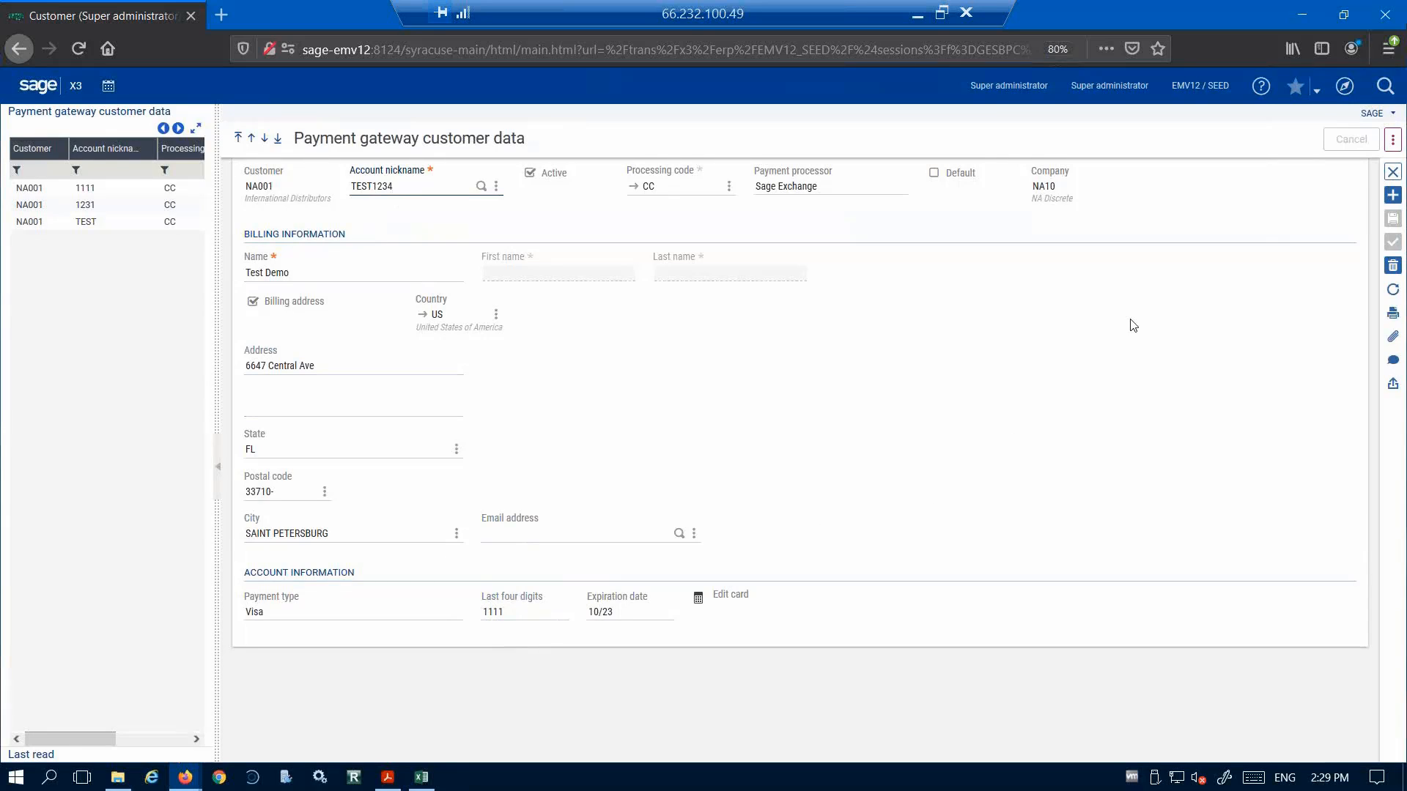
- Close the card data, reopen it from the customer to check the TEST1234 record, and exit the Customer function
click(1392, 174)
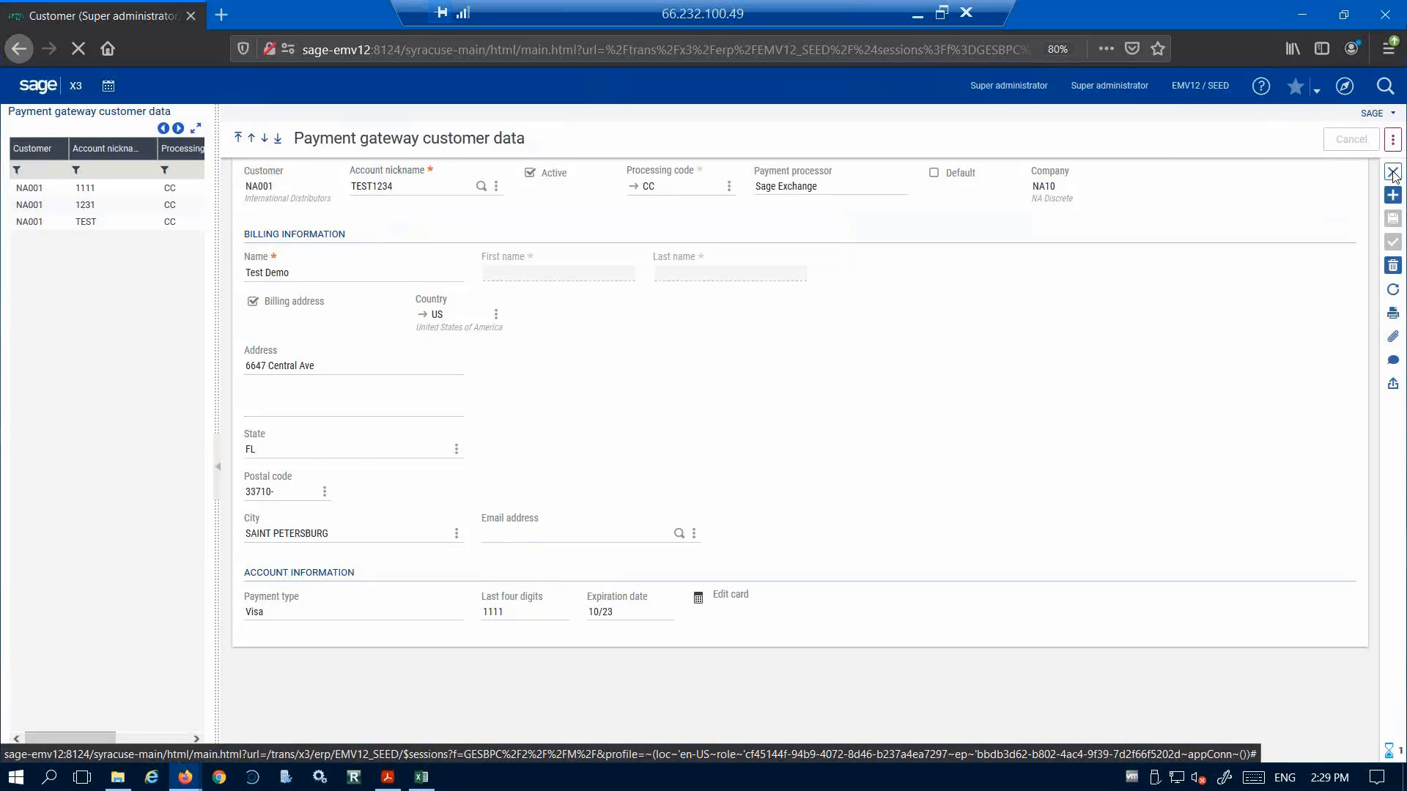
click(420, 712)
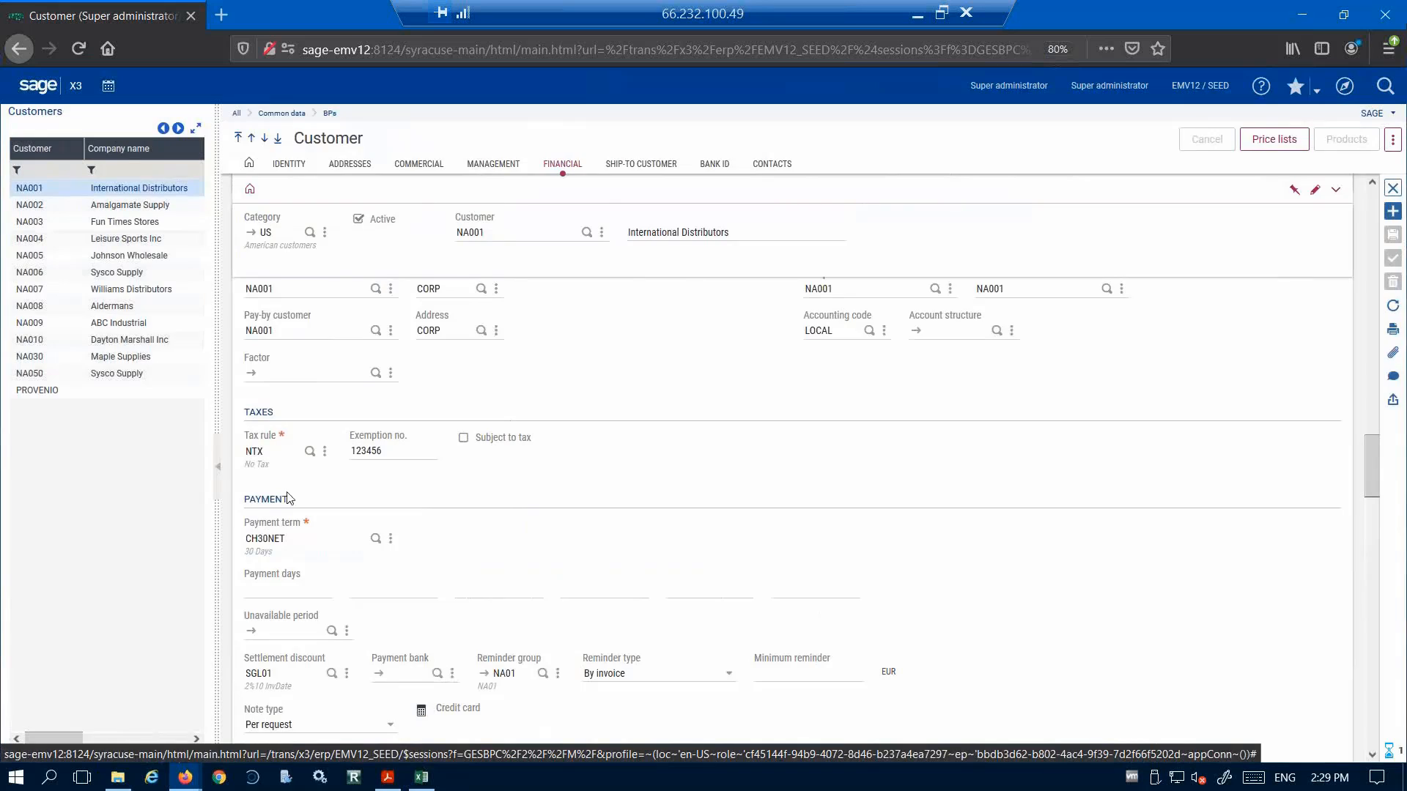
click(90, 242)
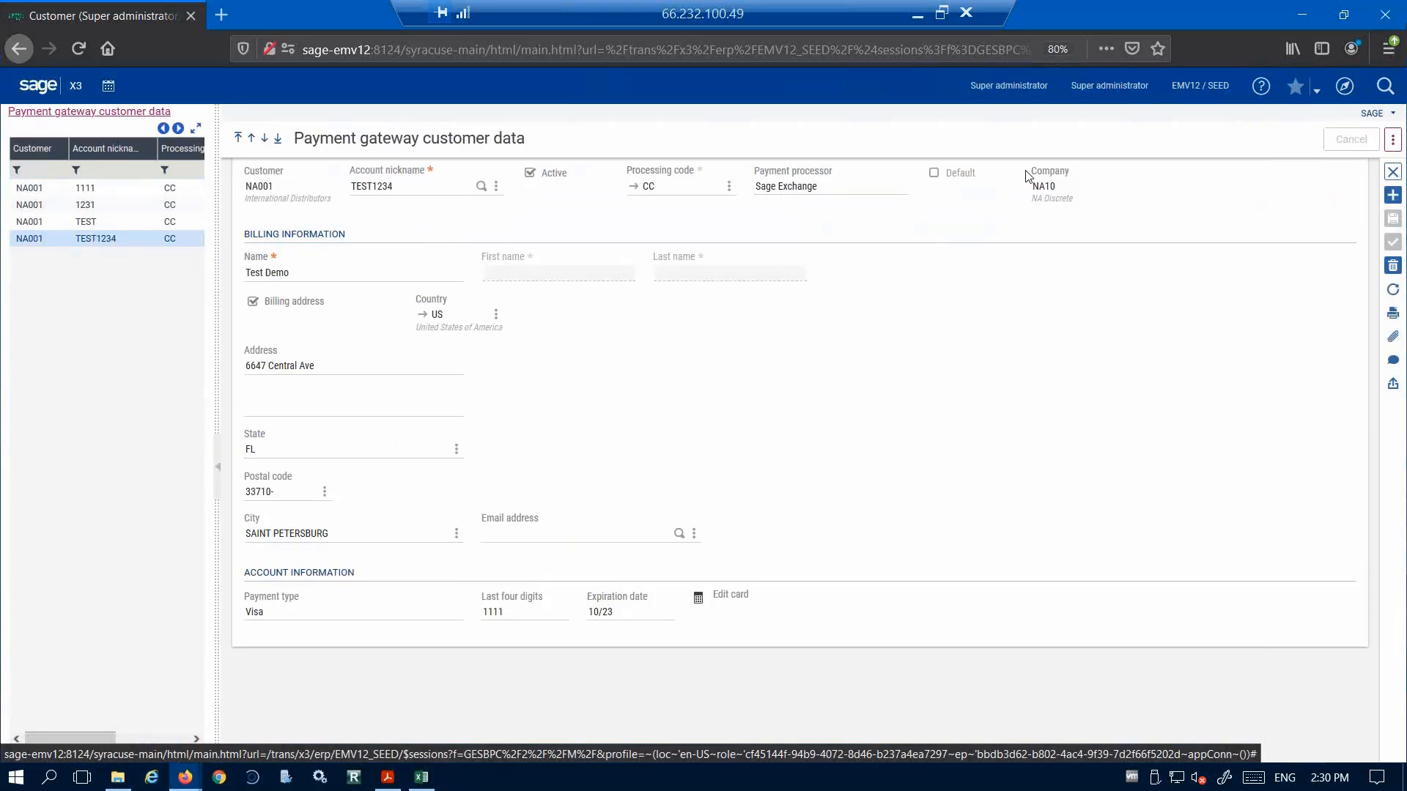
click(1393, 173)
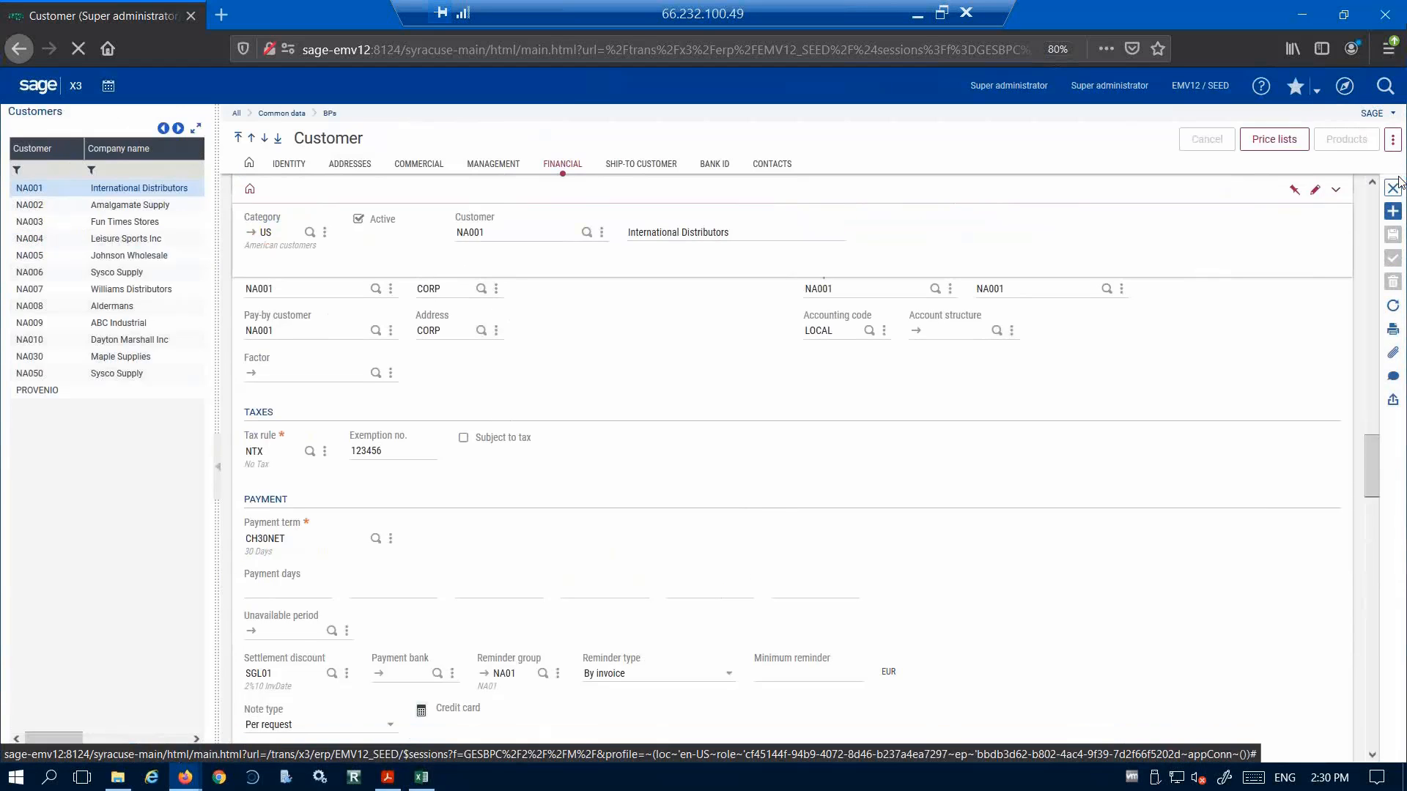
click(1394, 188)
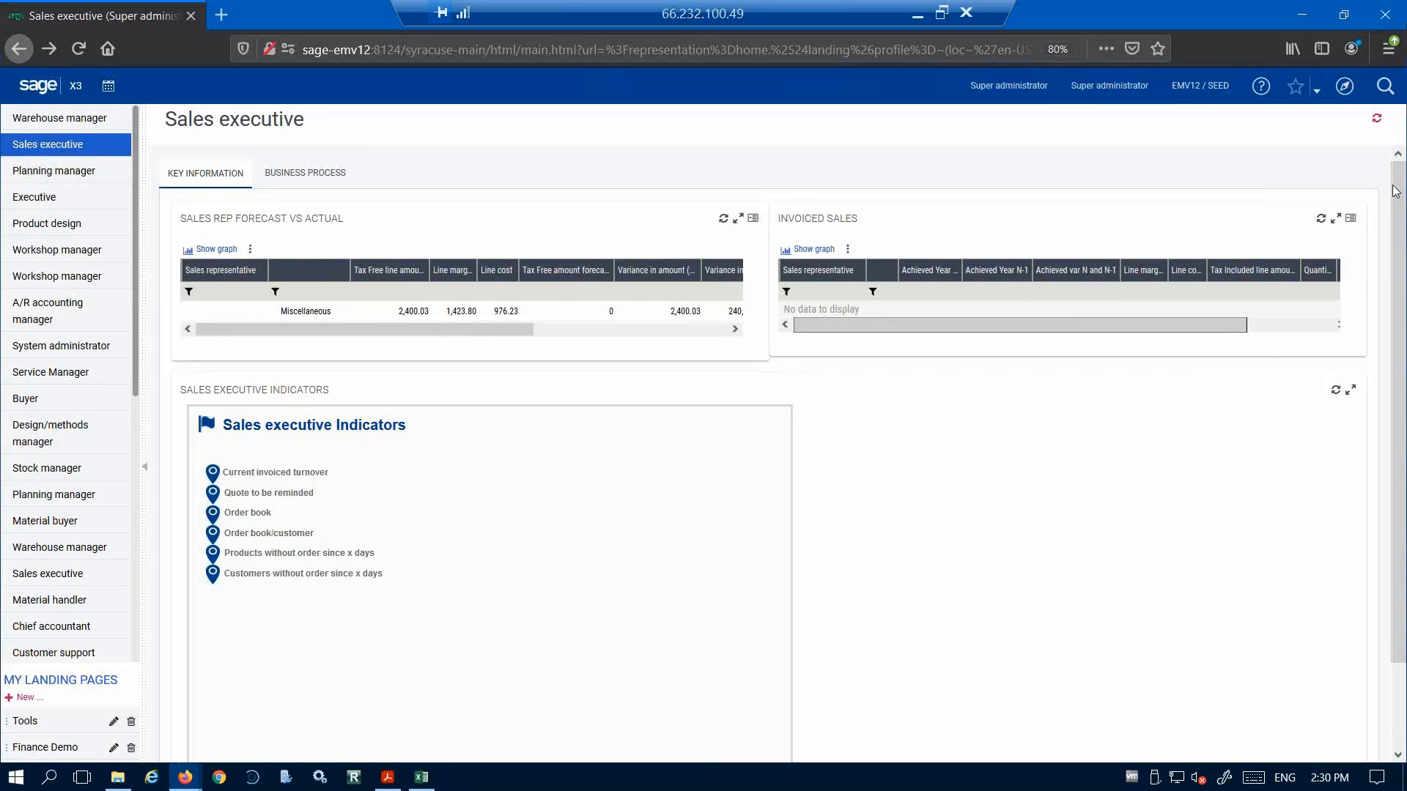
- Open the sales Orders function with the ALL Full entry transaction
click(1344, 86)
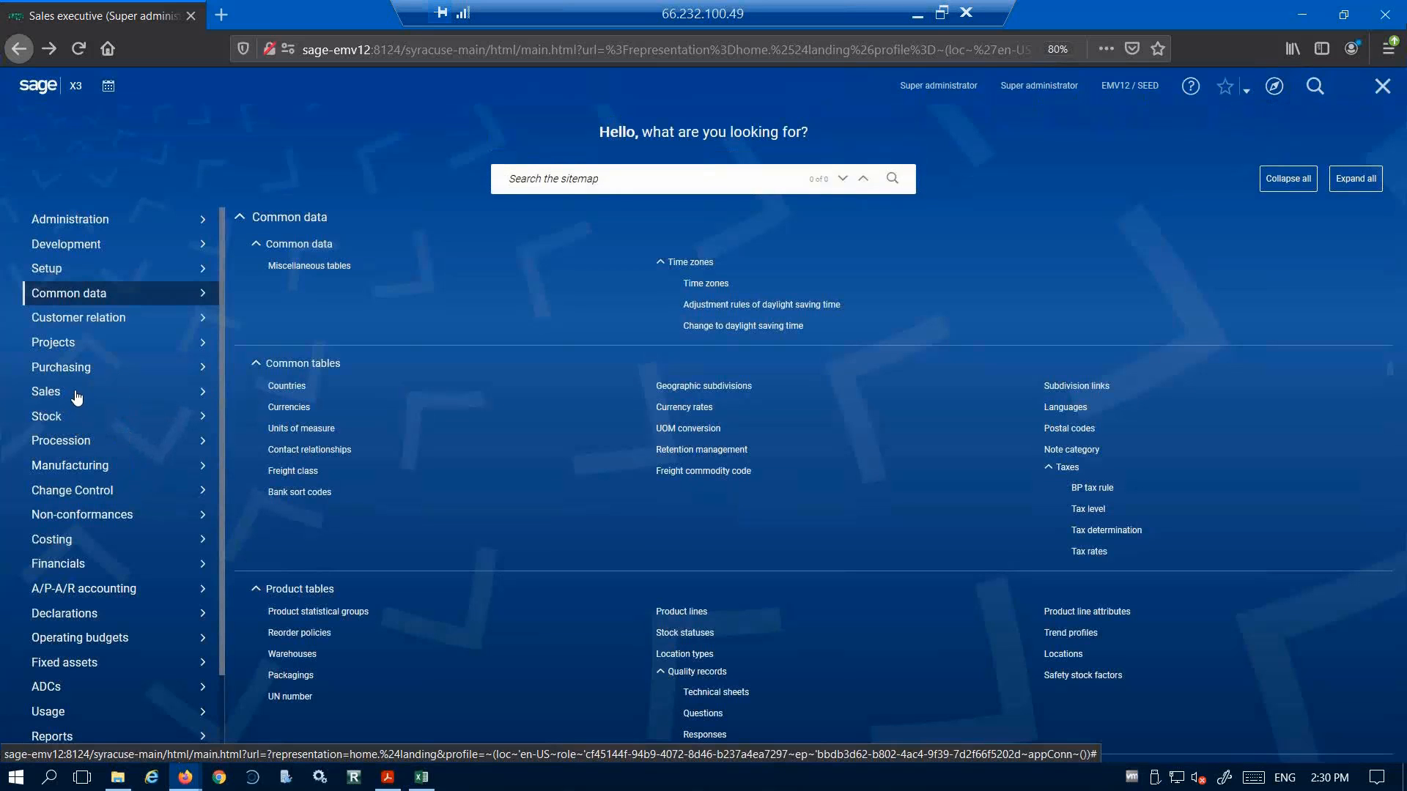
click(76, 395)
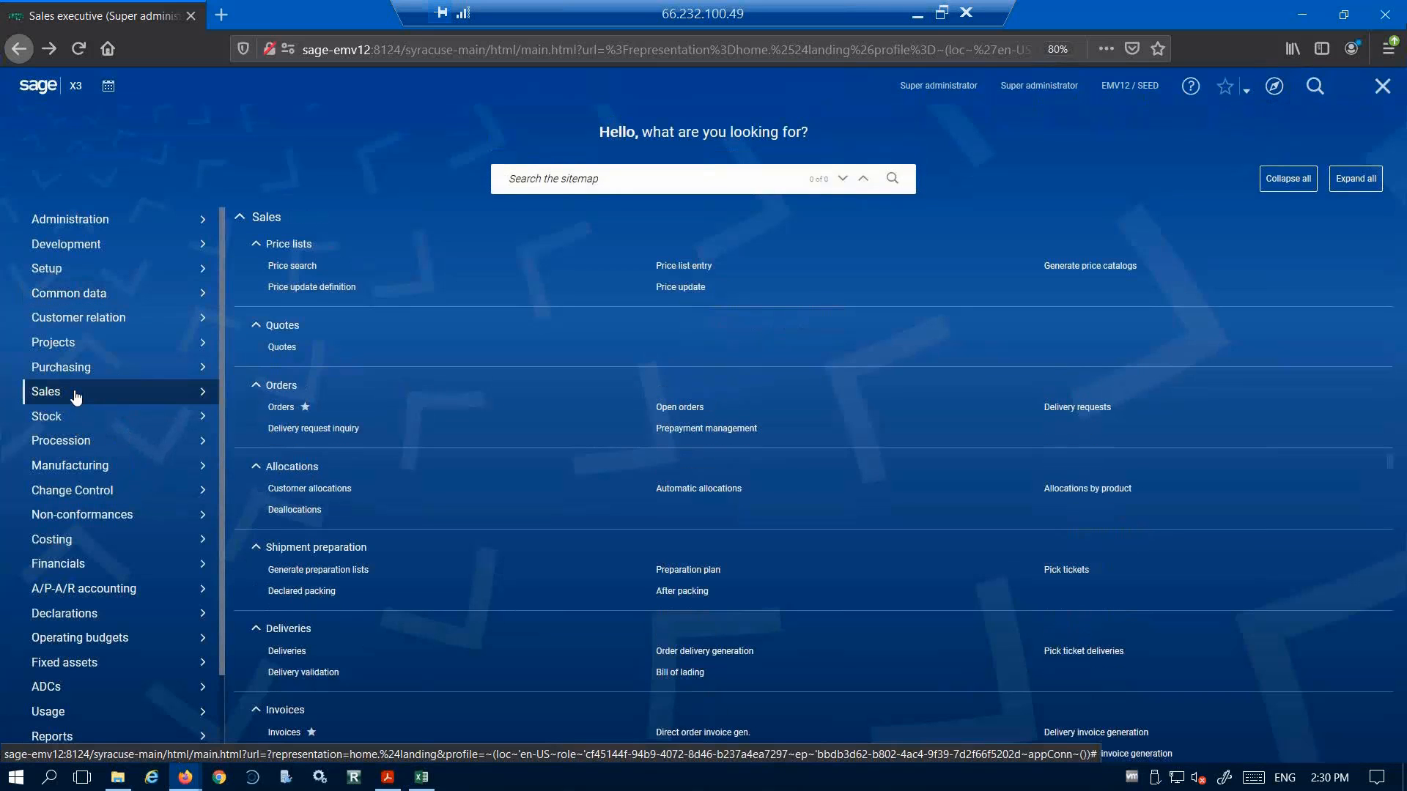
click(275, 409)
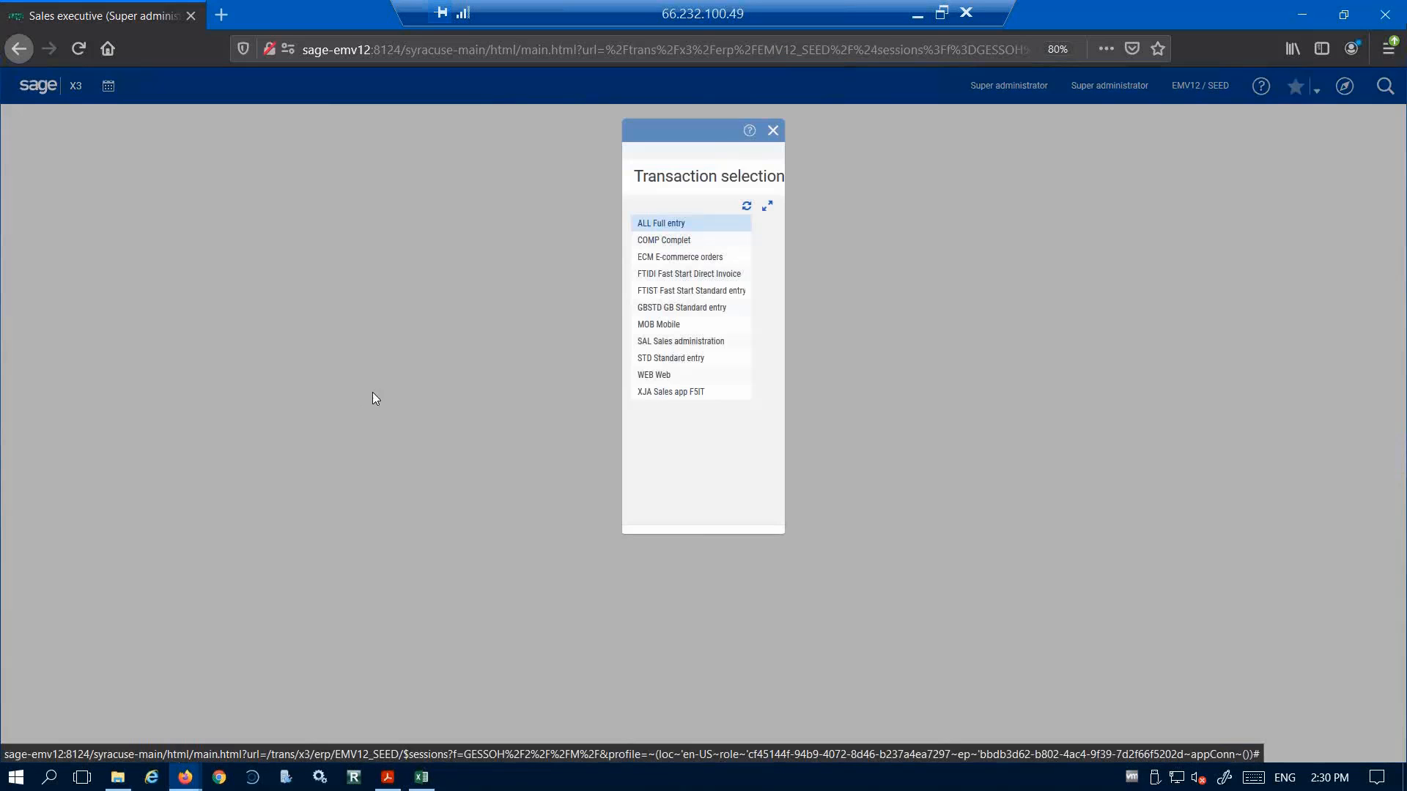
click(670, 224)
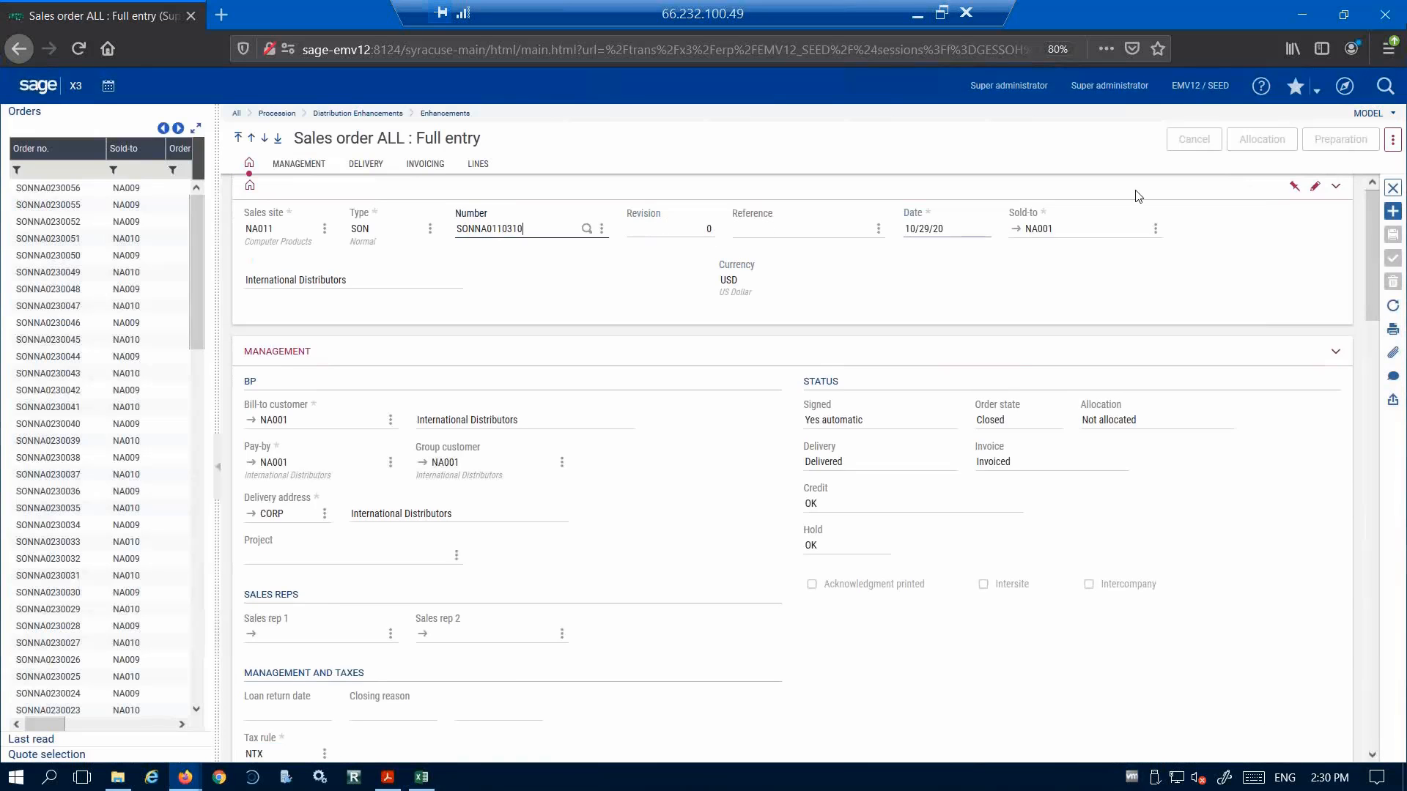
- Start a new sales order for sales site NA011 with International Distributors as the sold-to customer
click(1393, 212)
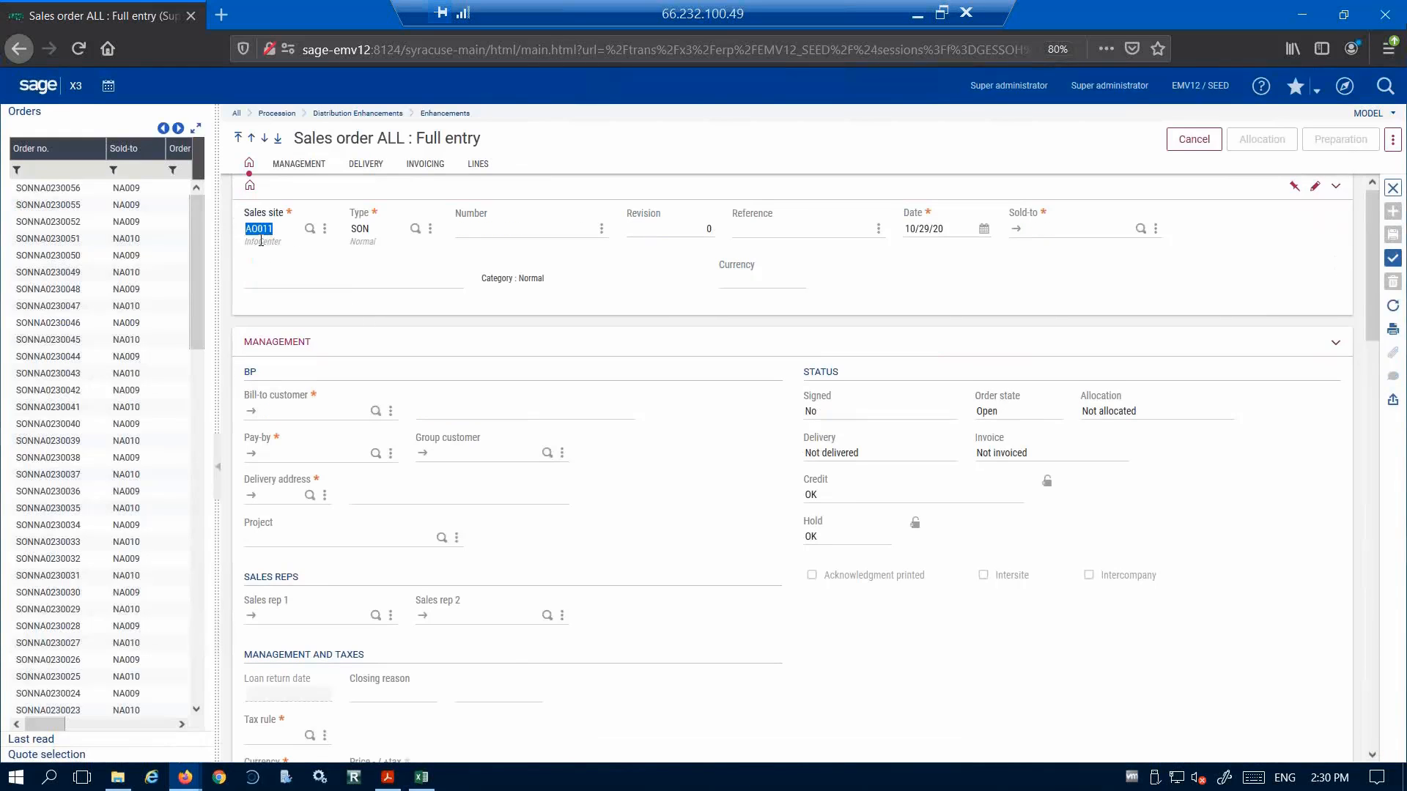
text(NA)
key(Tab)
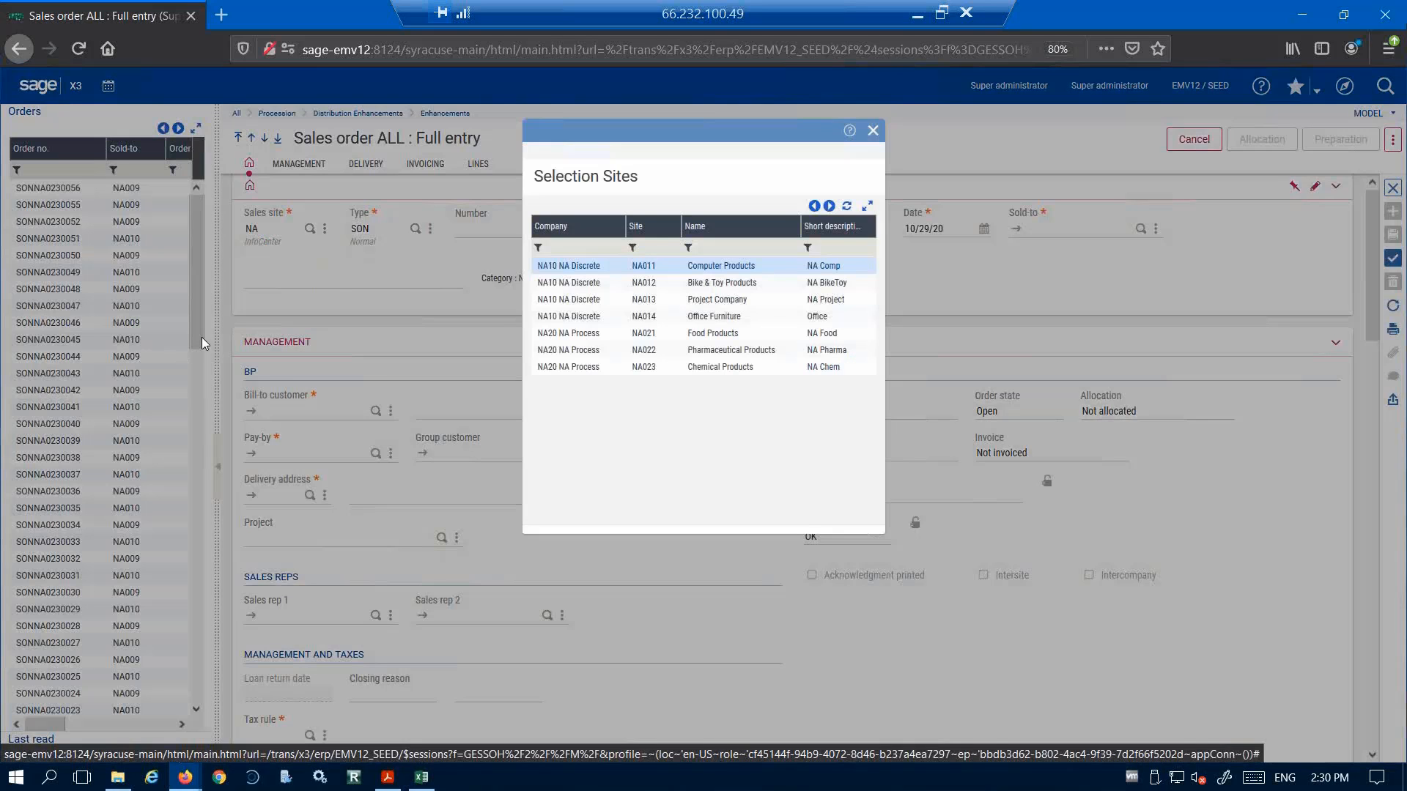
click(663, 266)
click(925, 233)
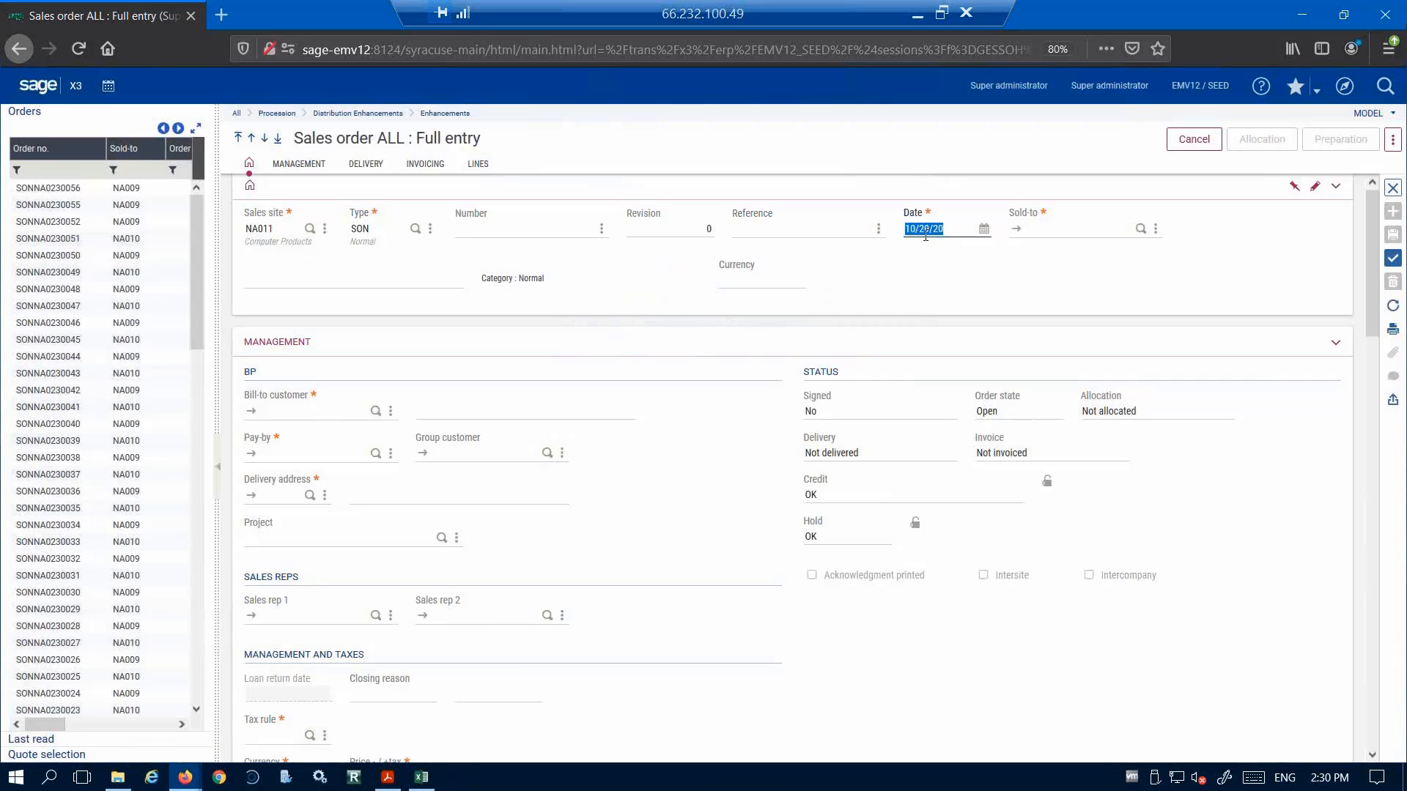
key(Tab)
text(NA)
key(Tab)
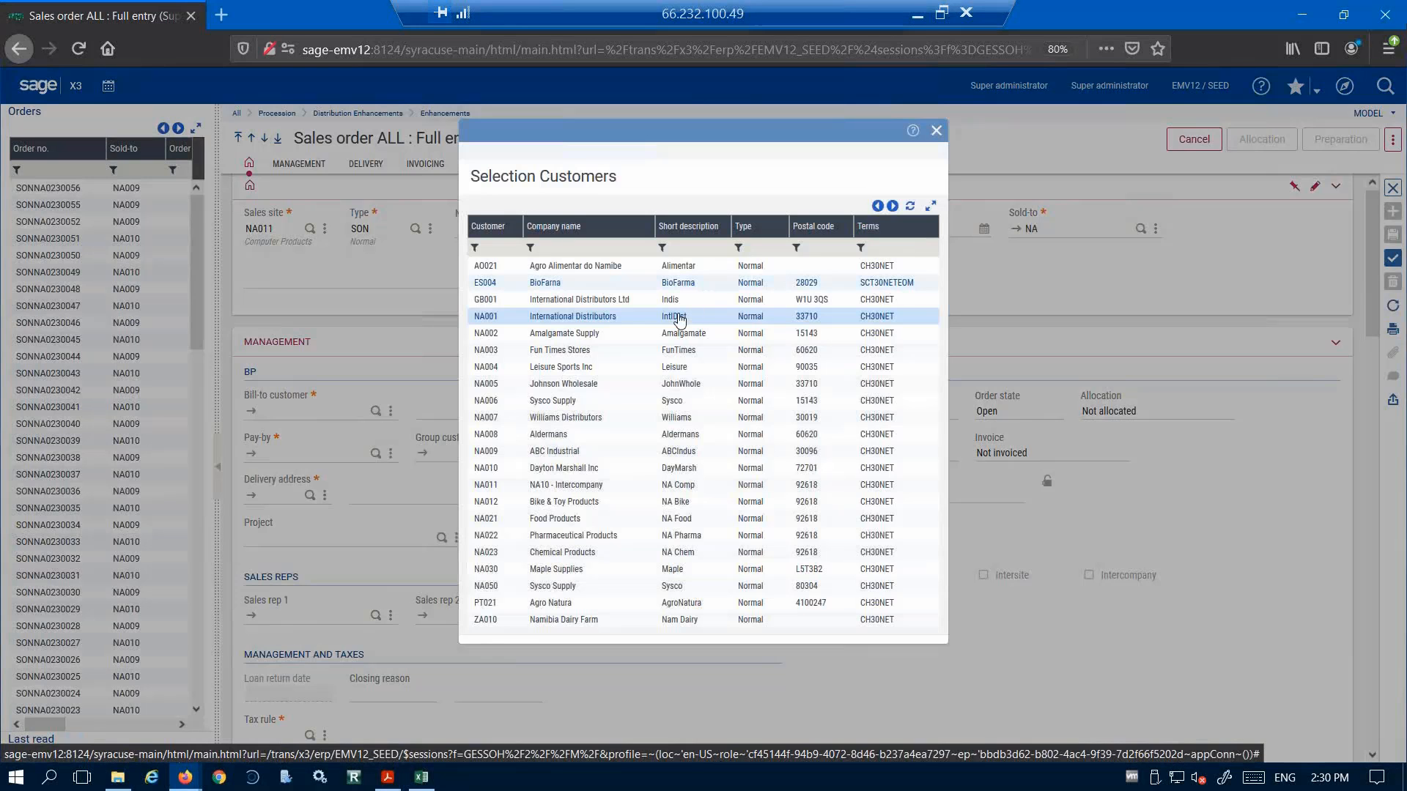
click(612, 321)
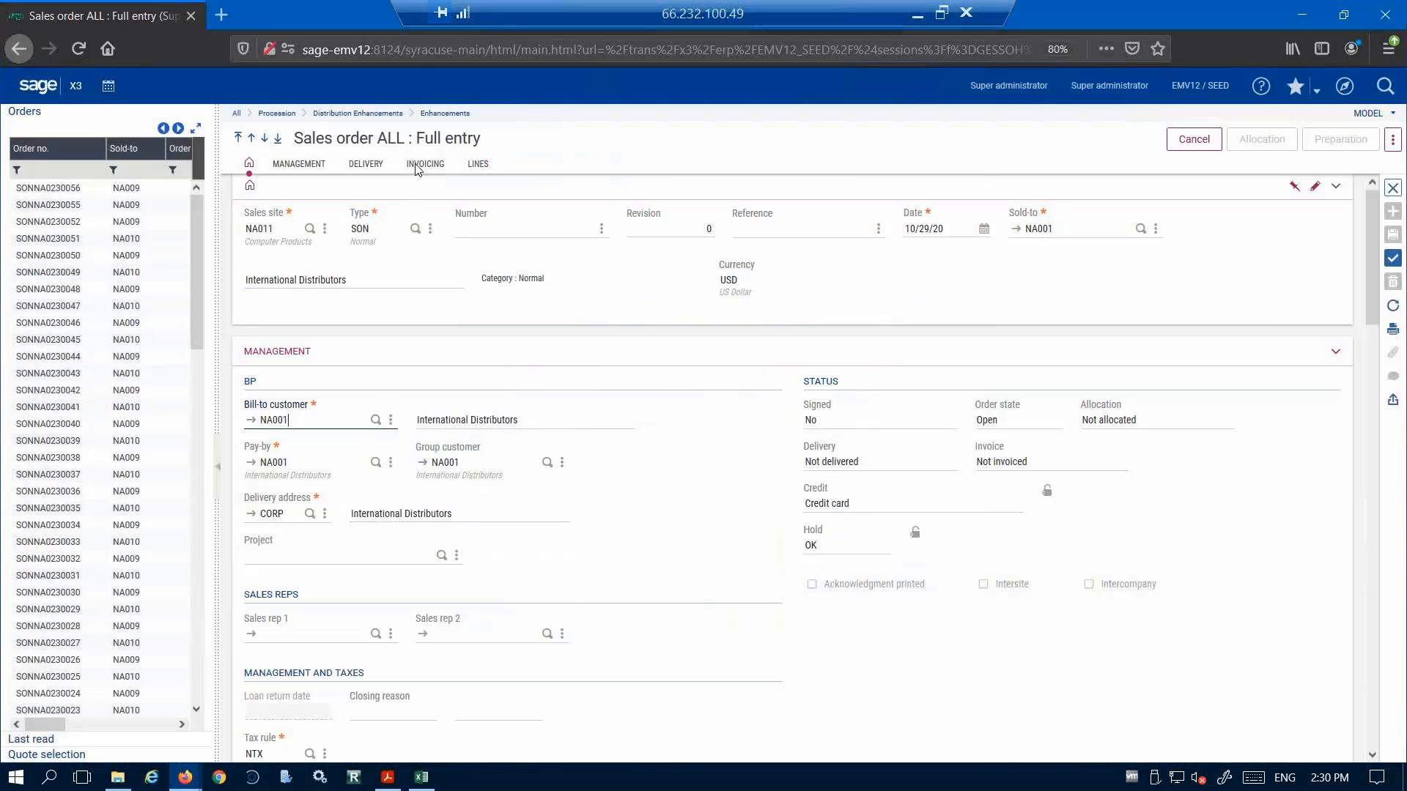
- Set the payment term to CC in the order's Invoicing section
click(417, 169)
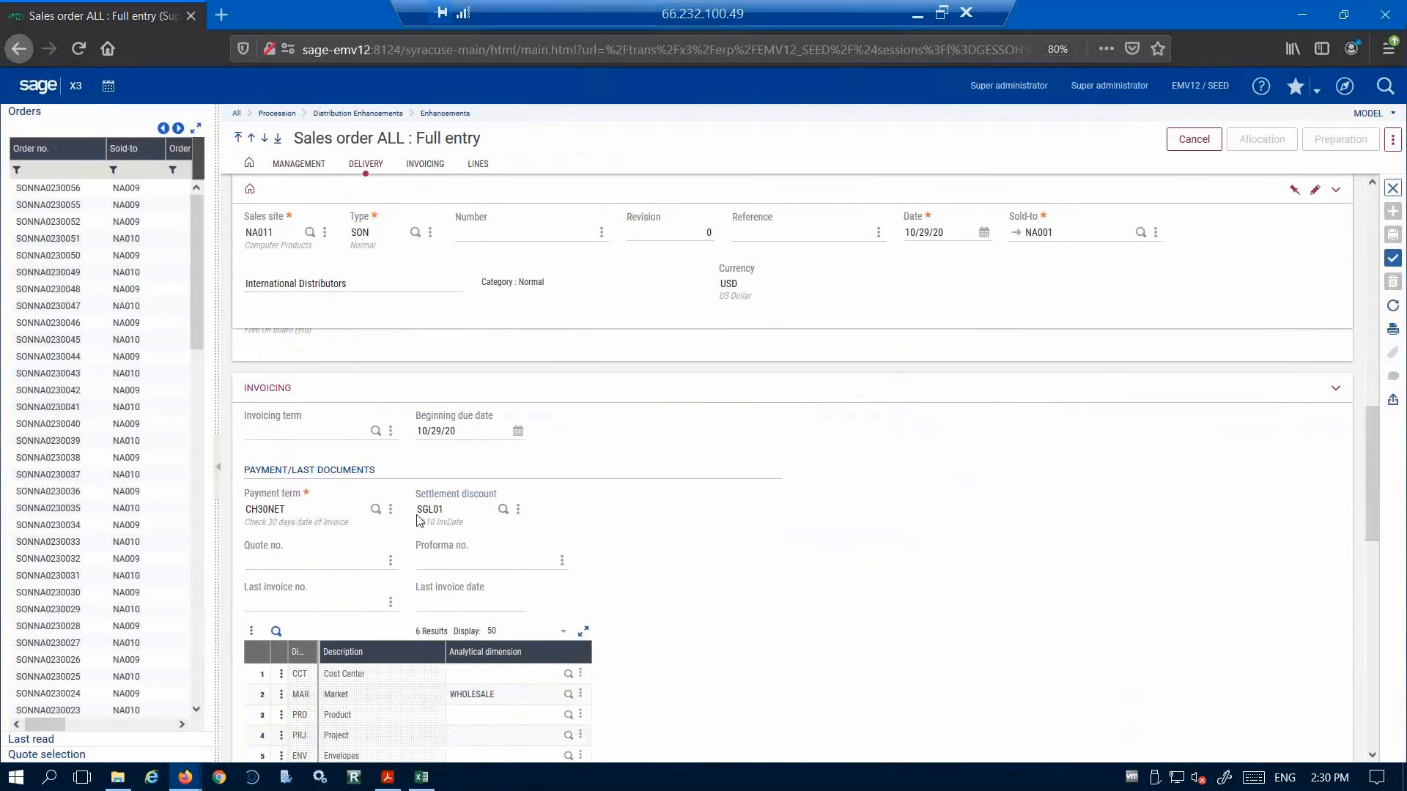
scroll(418, 522, up, 1)
click(299, 570)
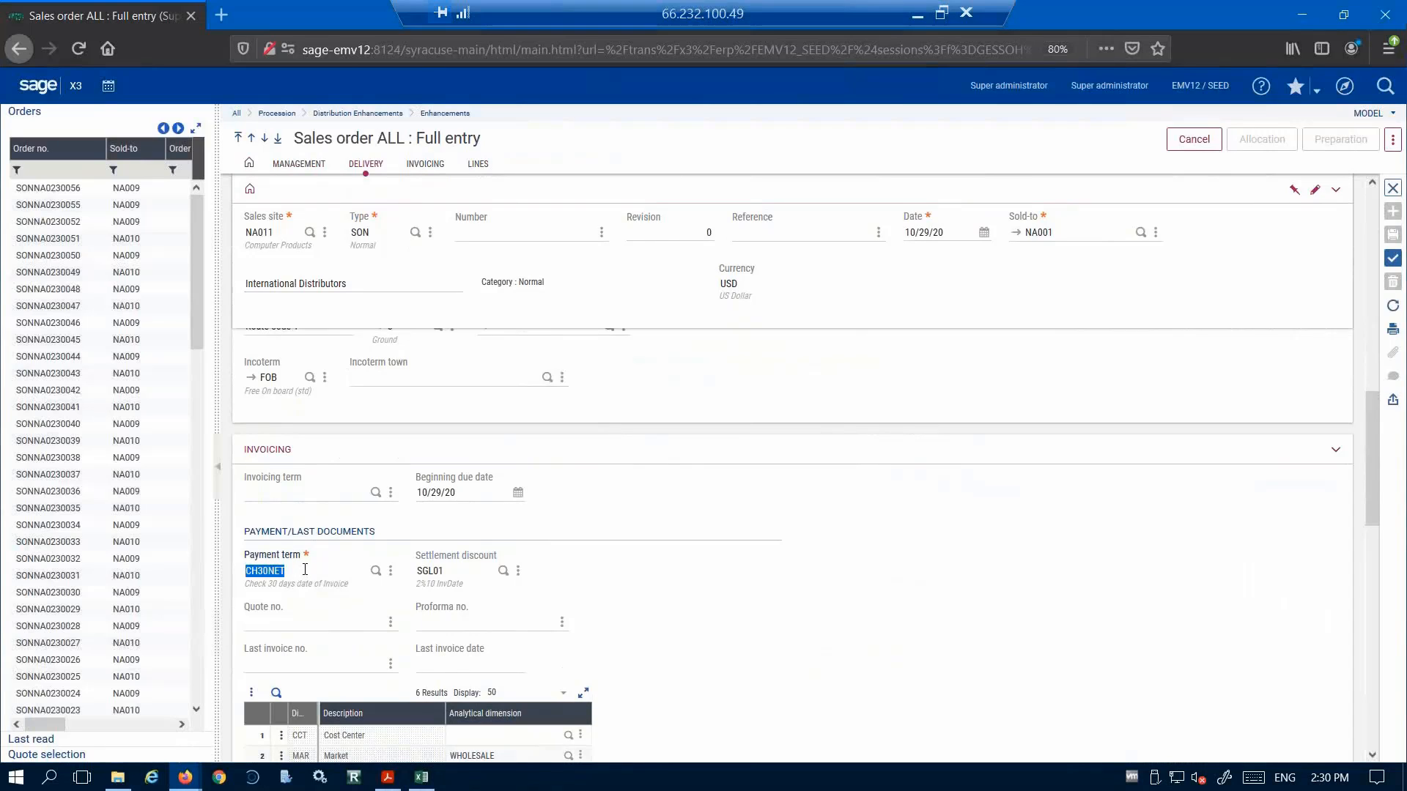
text(cc)
key(Tab)
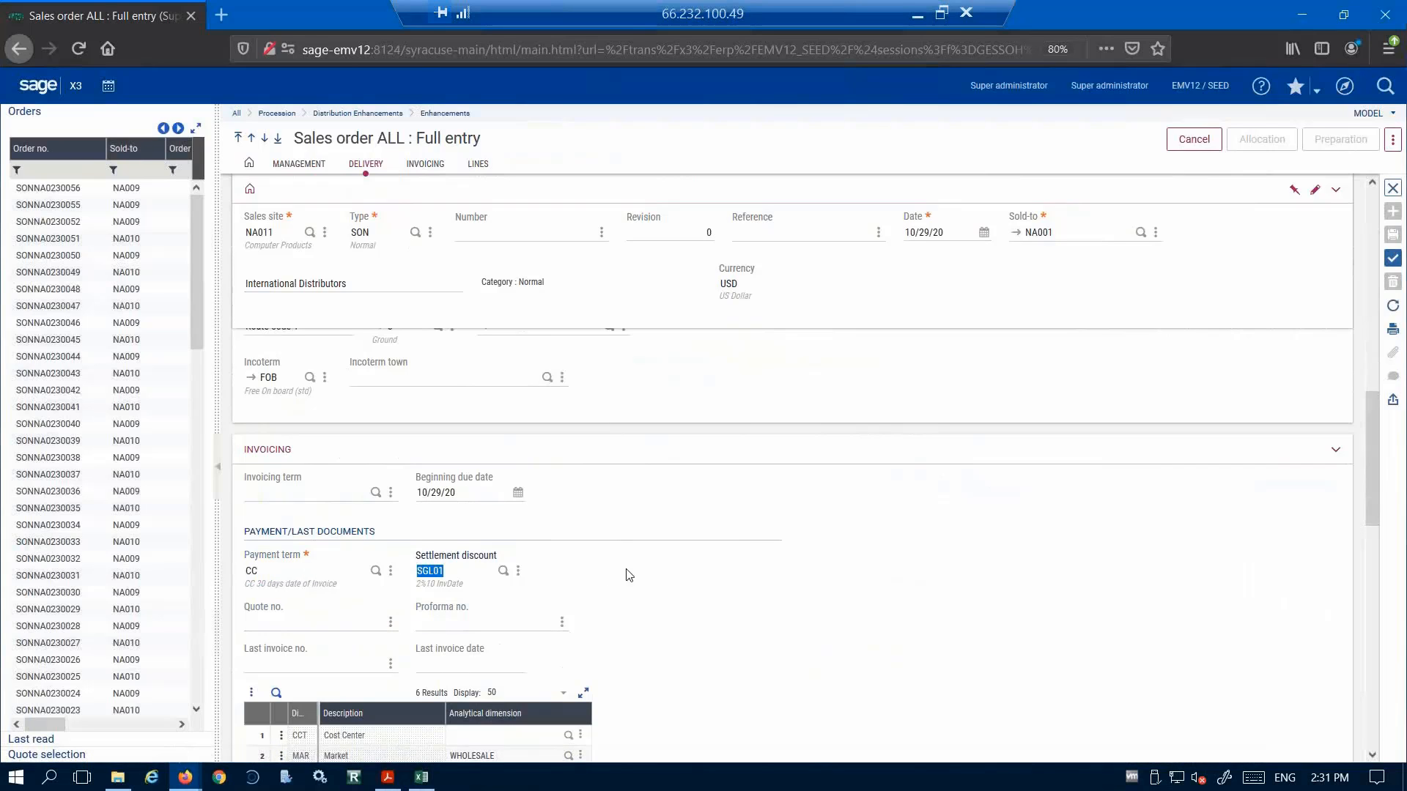
- Add product DIS013, IPHONE 5, to the first order line with an ordered quantity of 1
scroll(638, 578, down, 7)
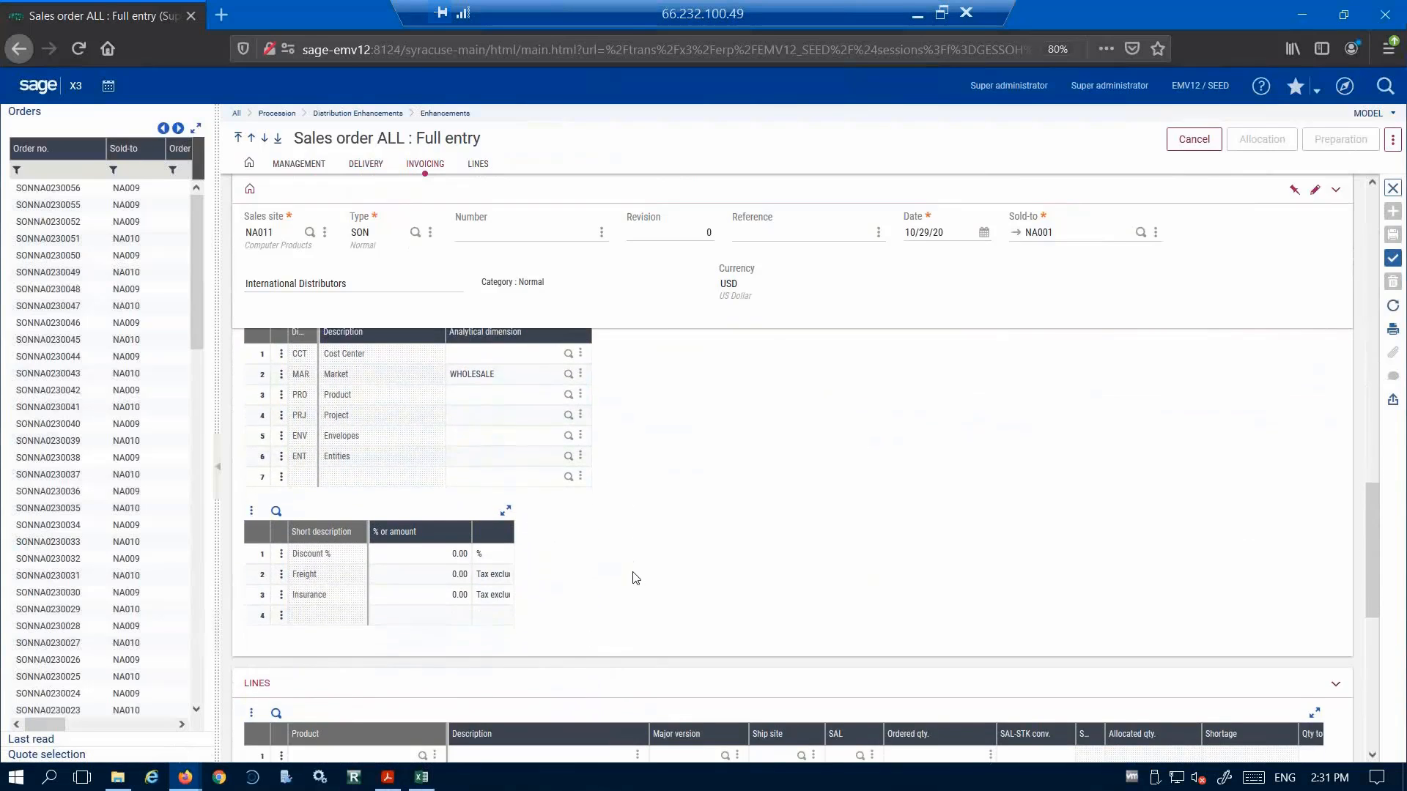
scroll(615, 577, down, 2)
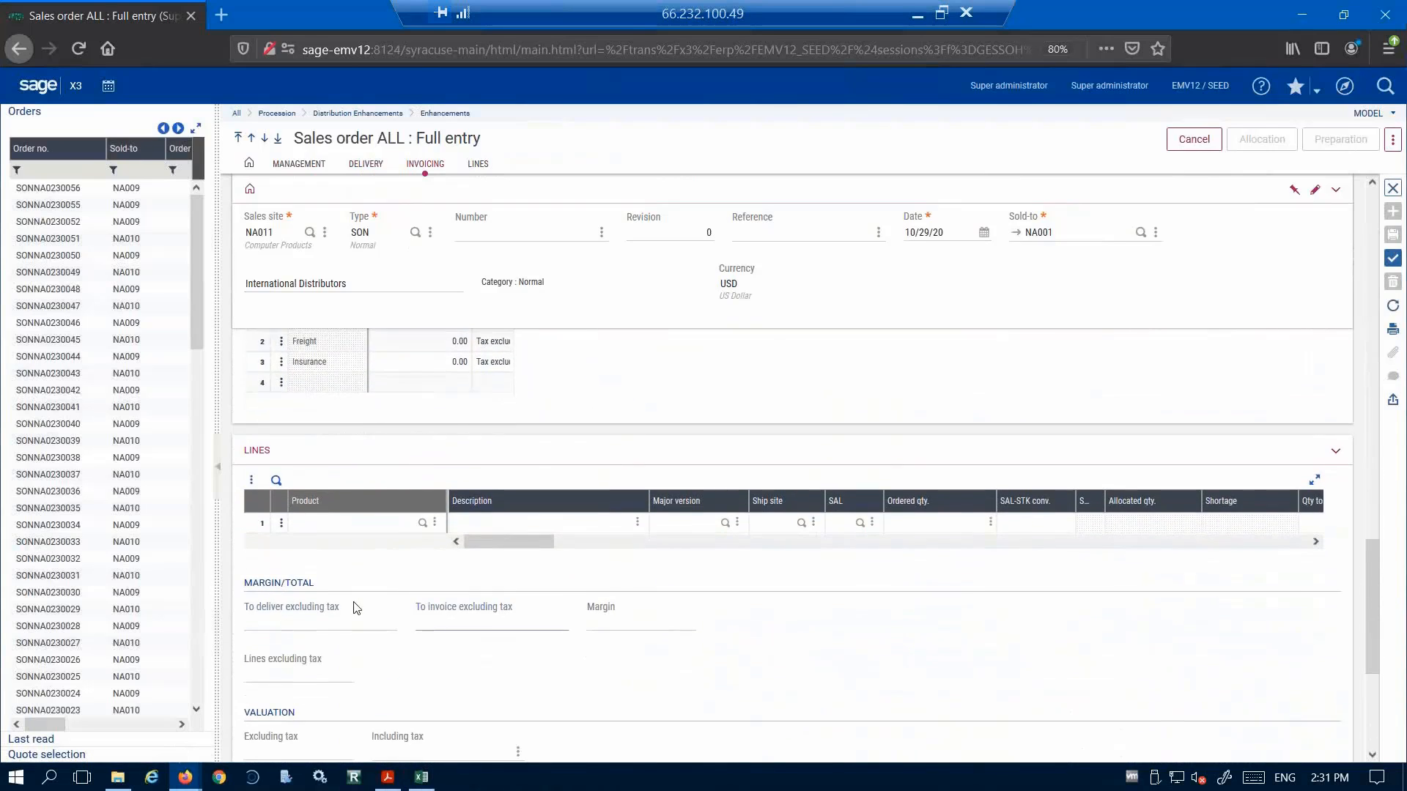
click(340, 522)
text(ipho)
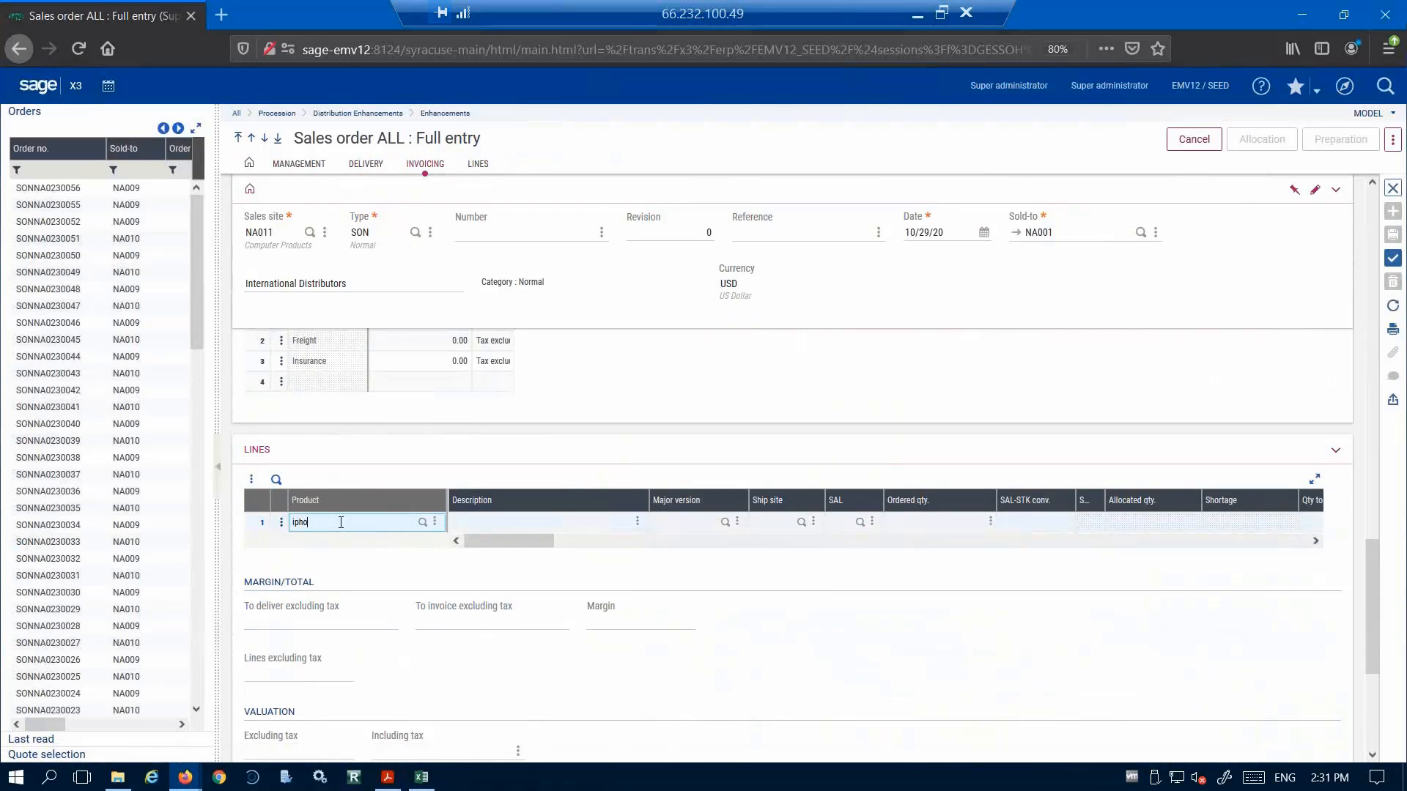
text(ne)
key(Tab)
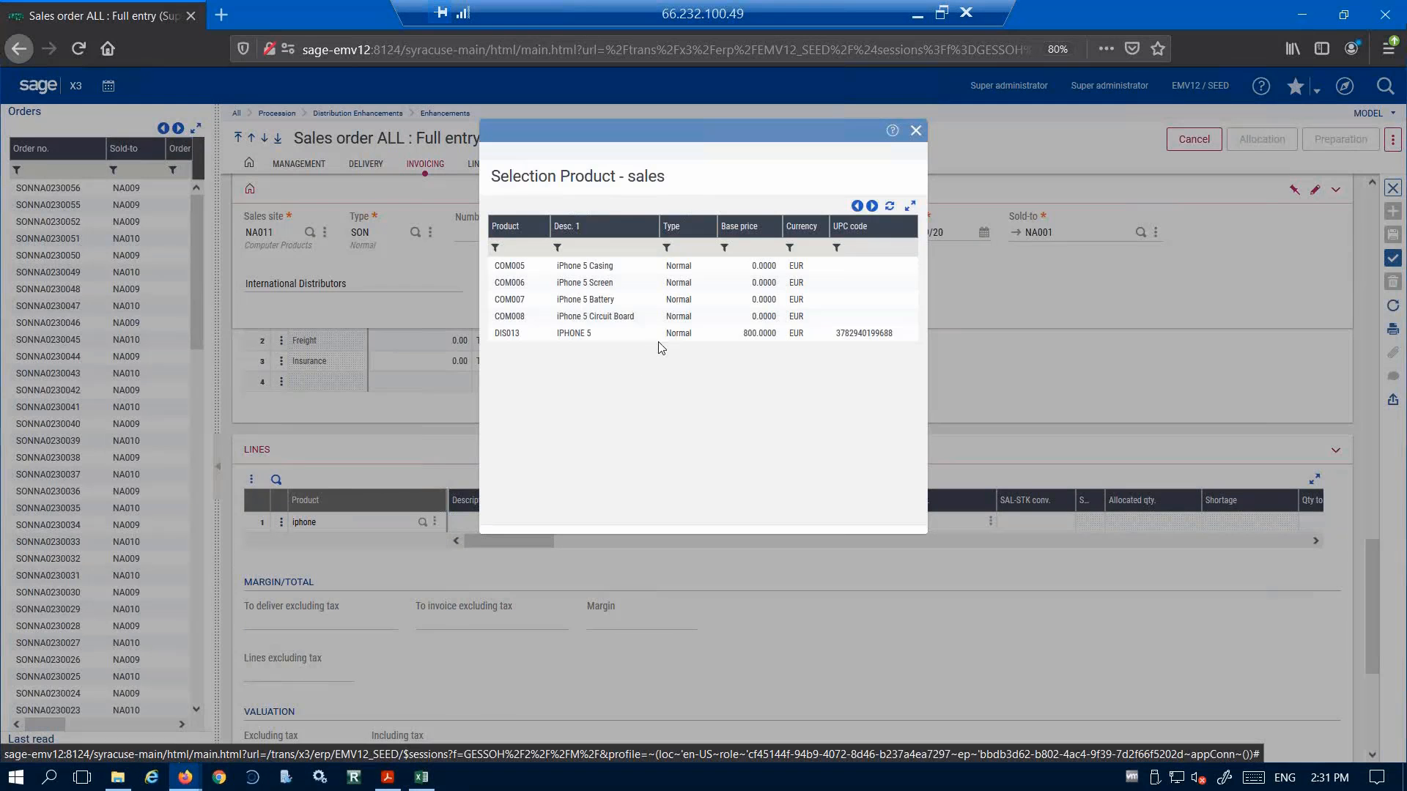
click(668, 336)
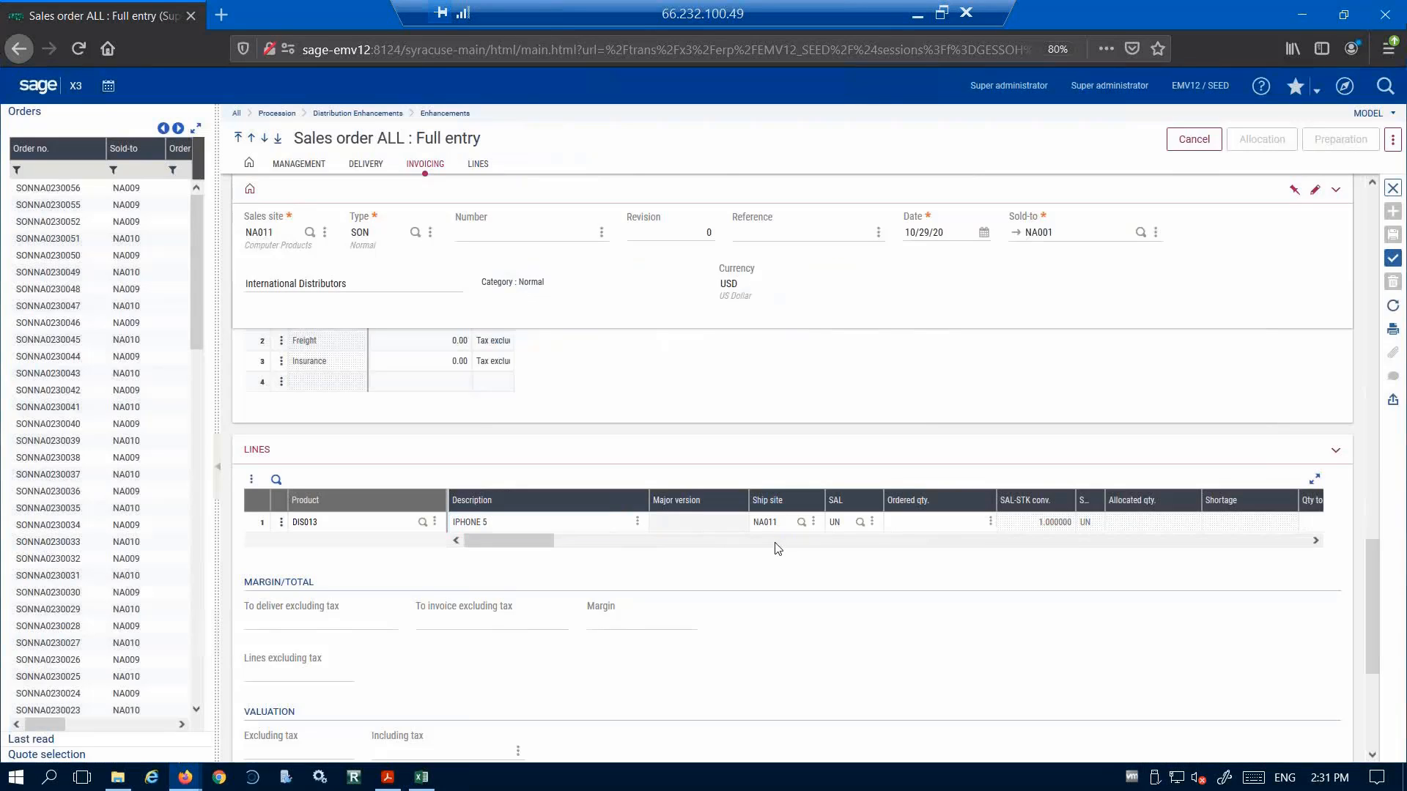
key(Tab)
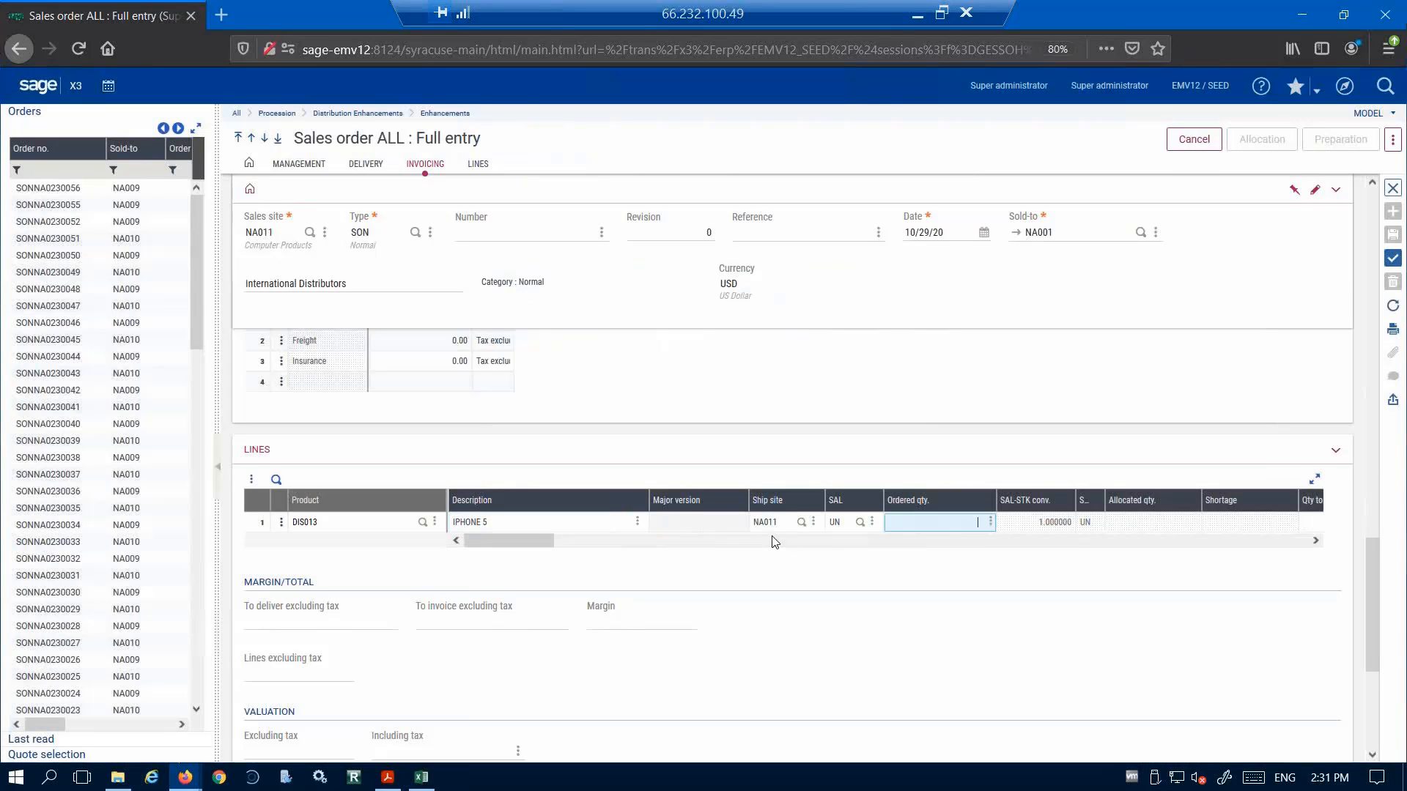
text(1)
key(Tab)
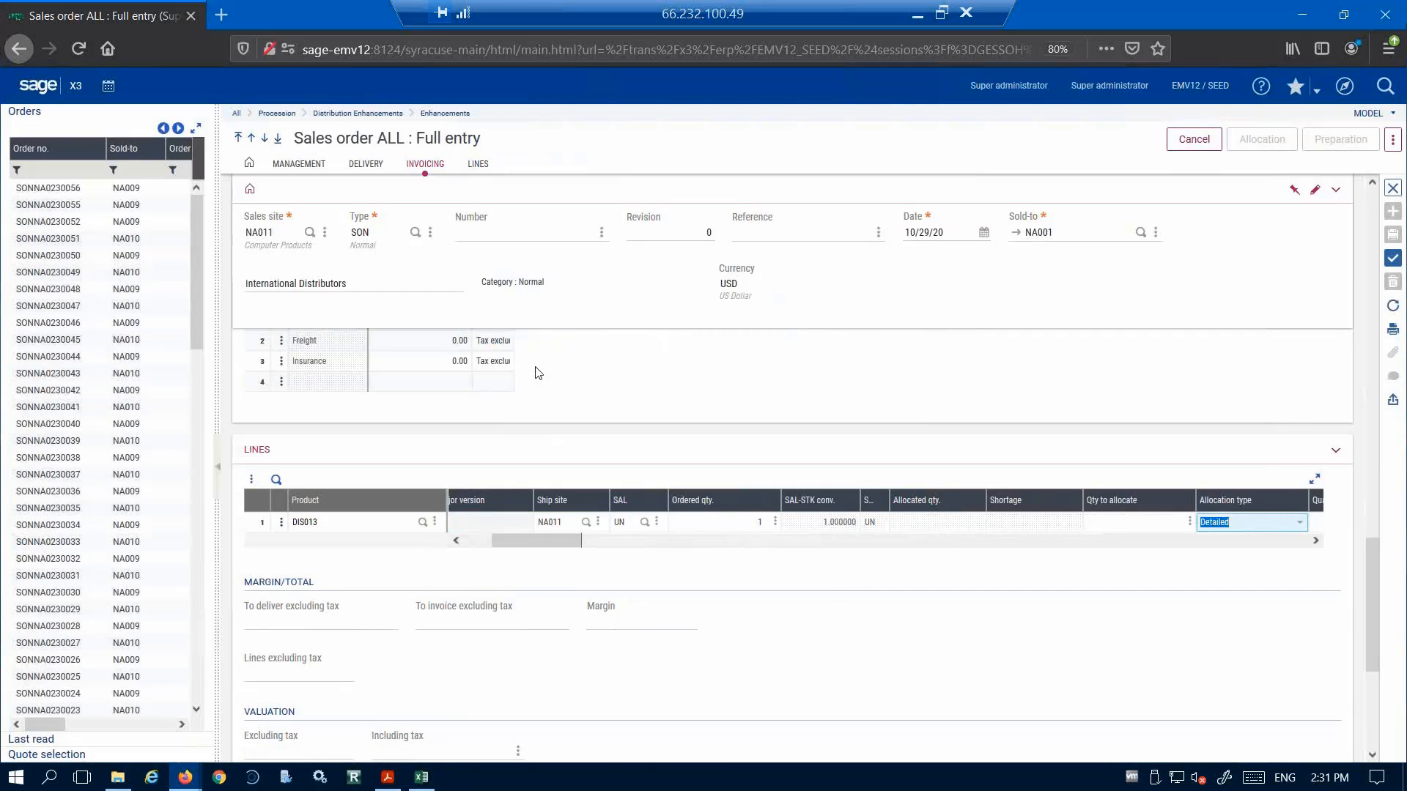
- Create the sales order and submit its credit card authorization using the saved account nicknamed TEST1234 instead of a one-time card
click(1394, 258)
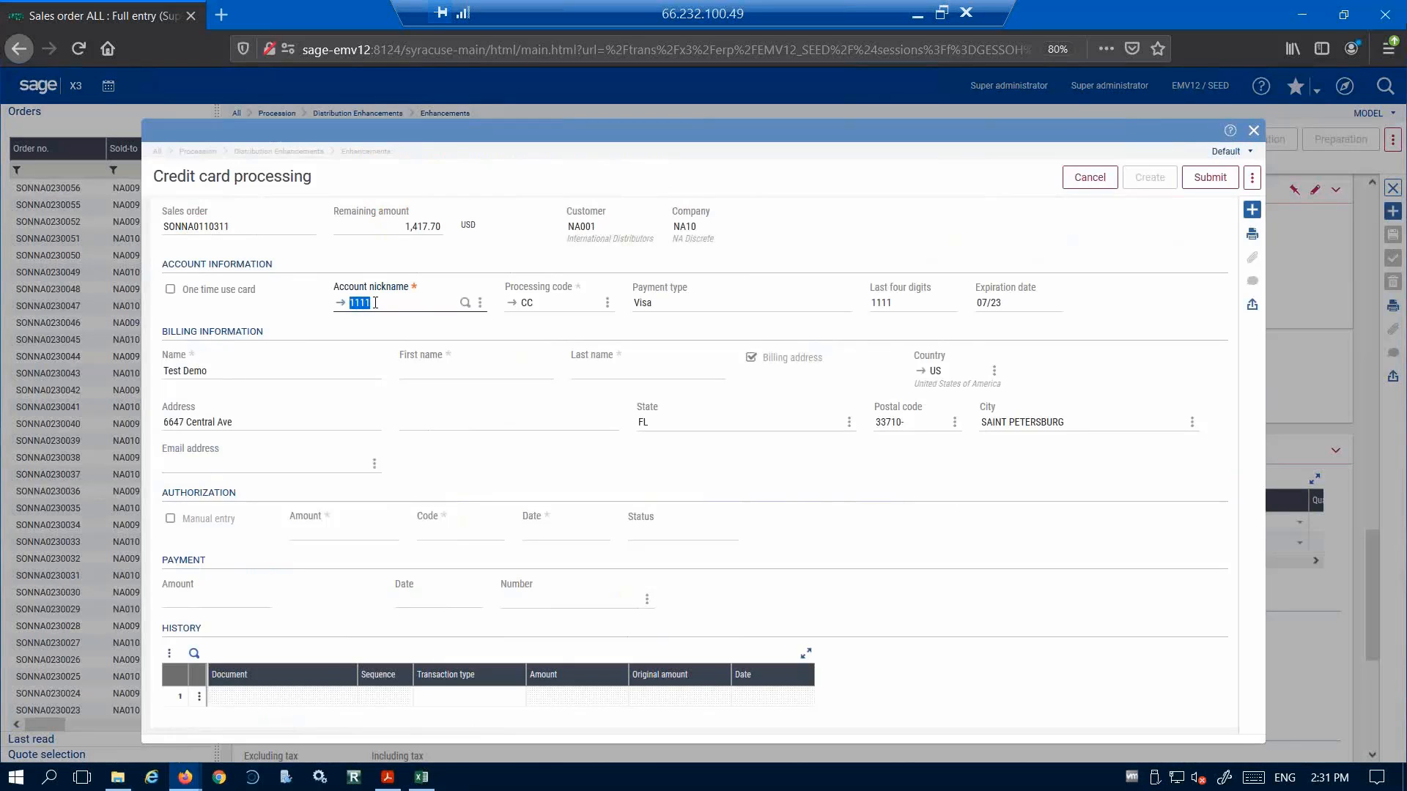
click(171, 289)
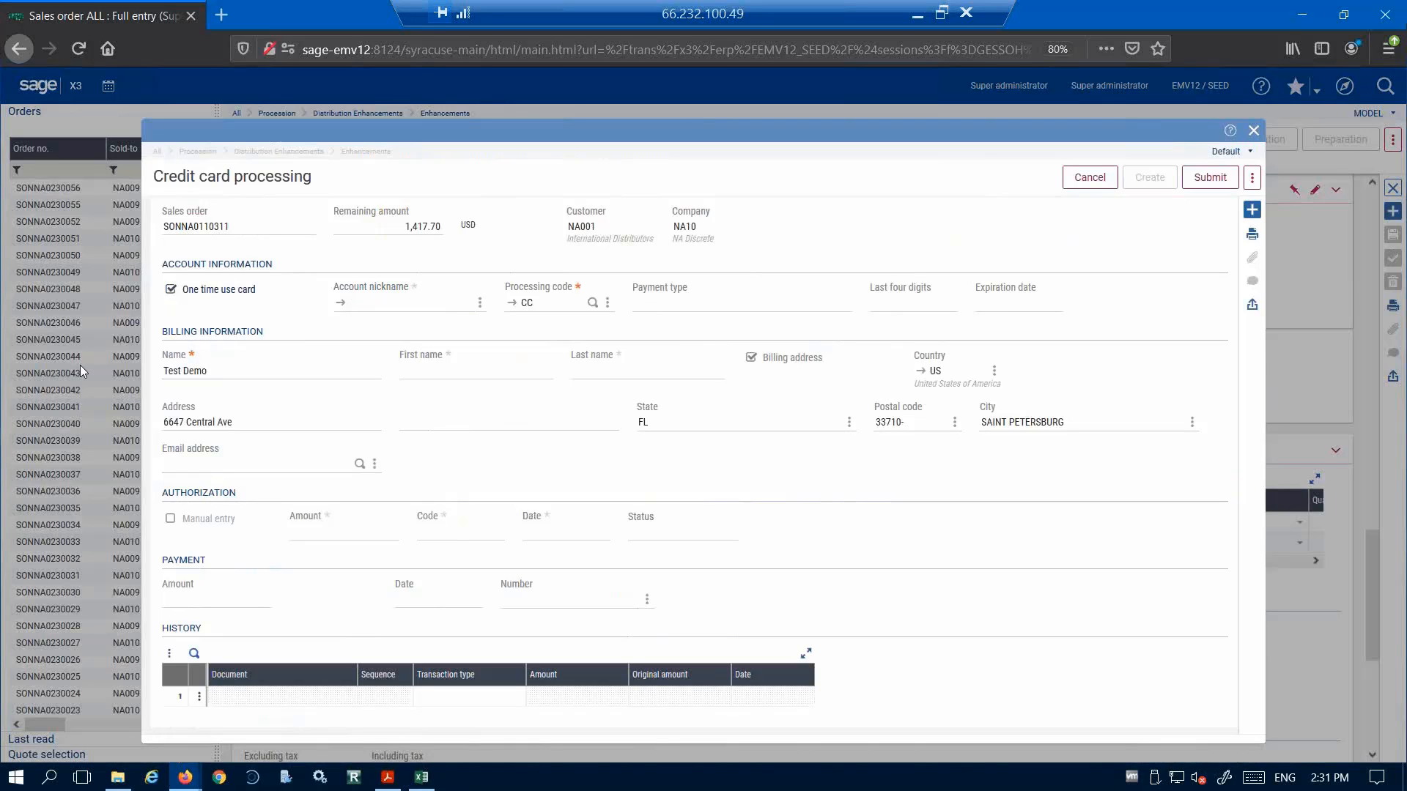
click(170, 290)
click(464, 306)
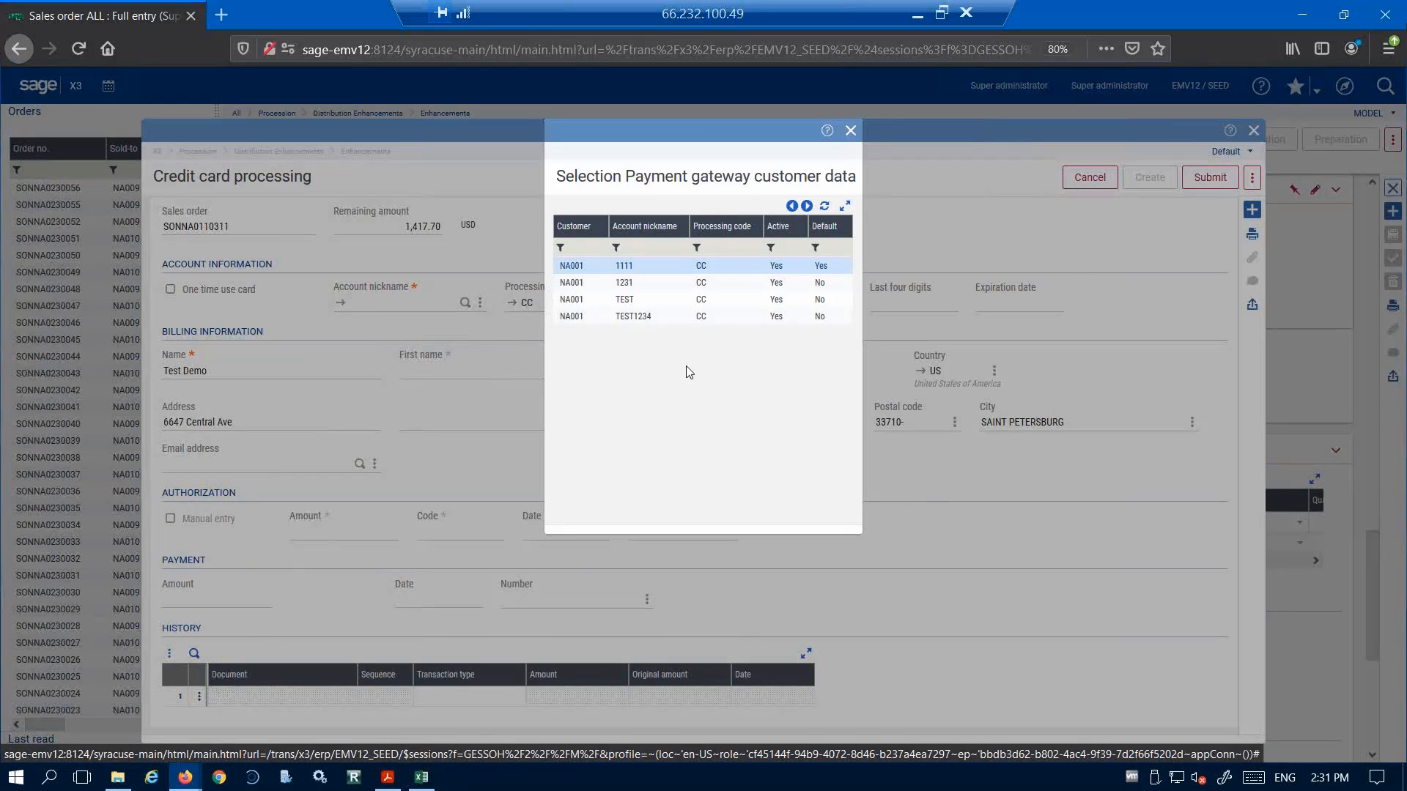
click(634, 320)
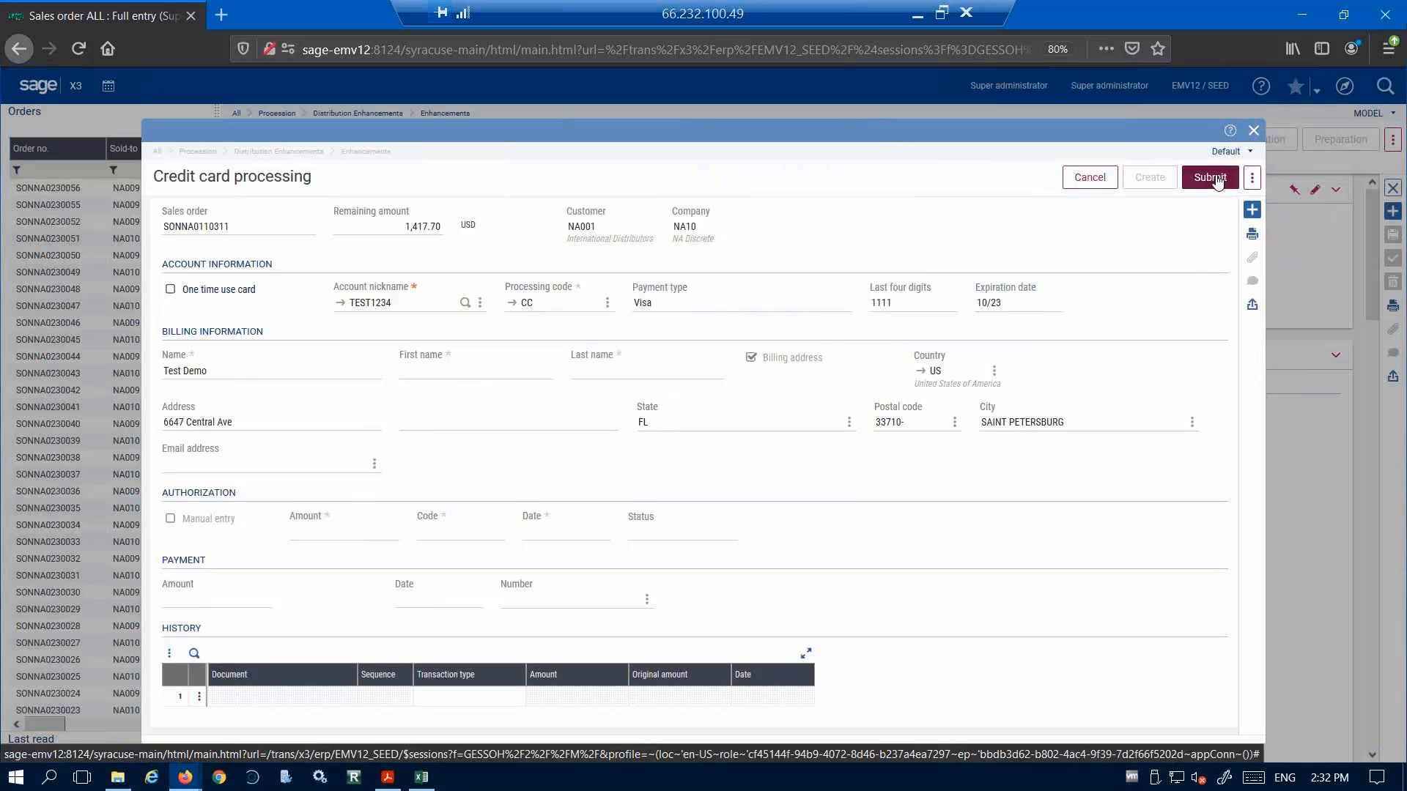
click(1214, 178)
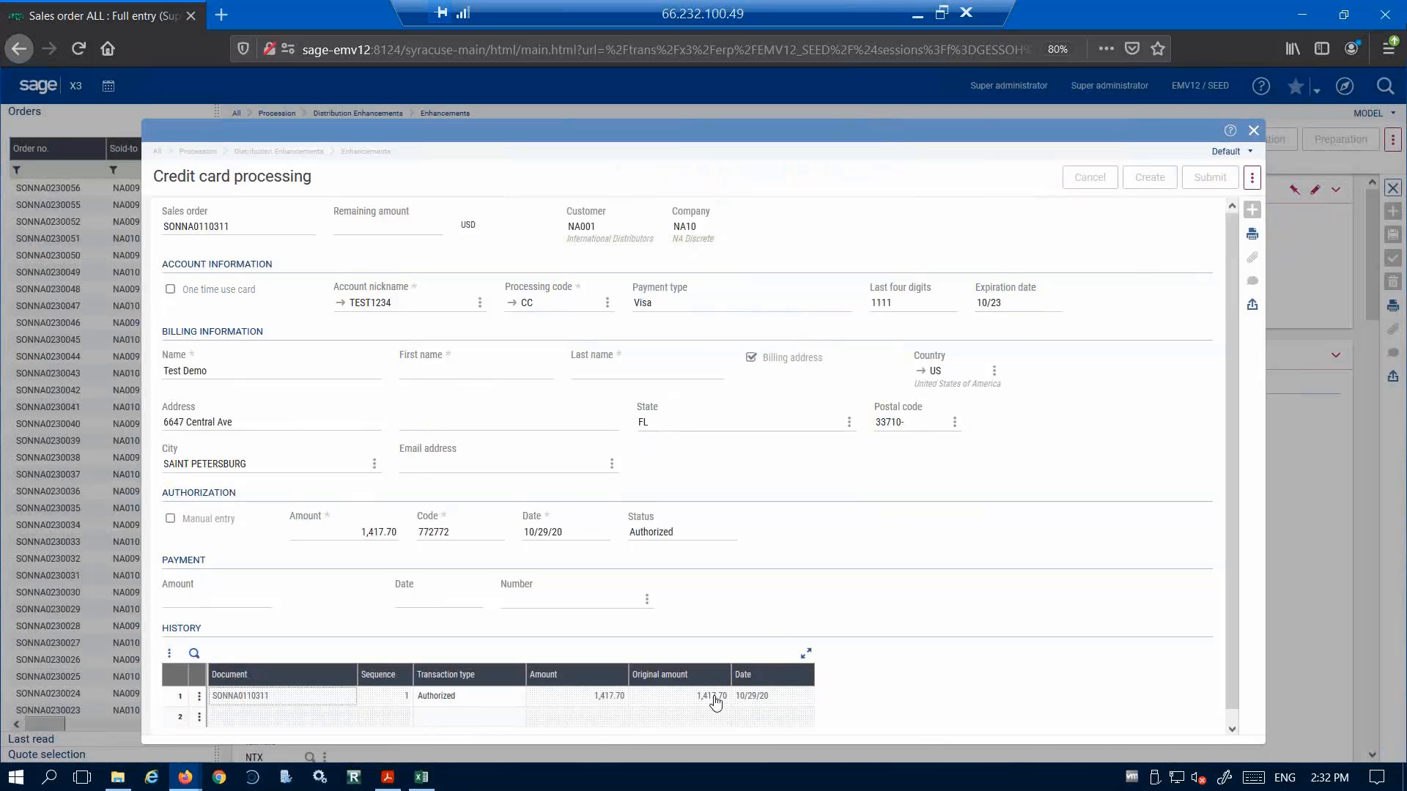
- Review the order's credit card authorization details and transaction history, and close the credit card processing window
click(428, 697)
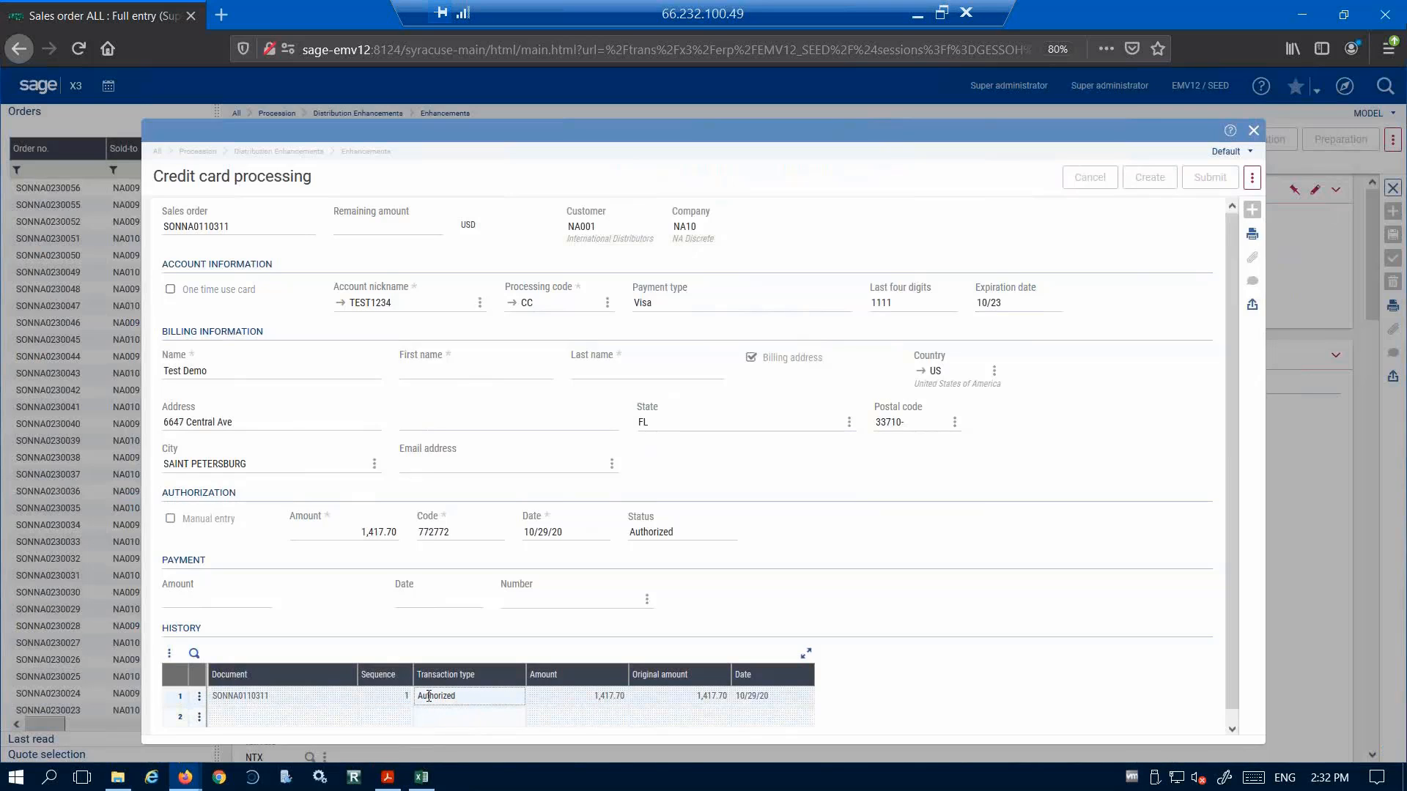
double_click(429, 696)
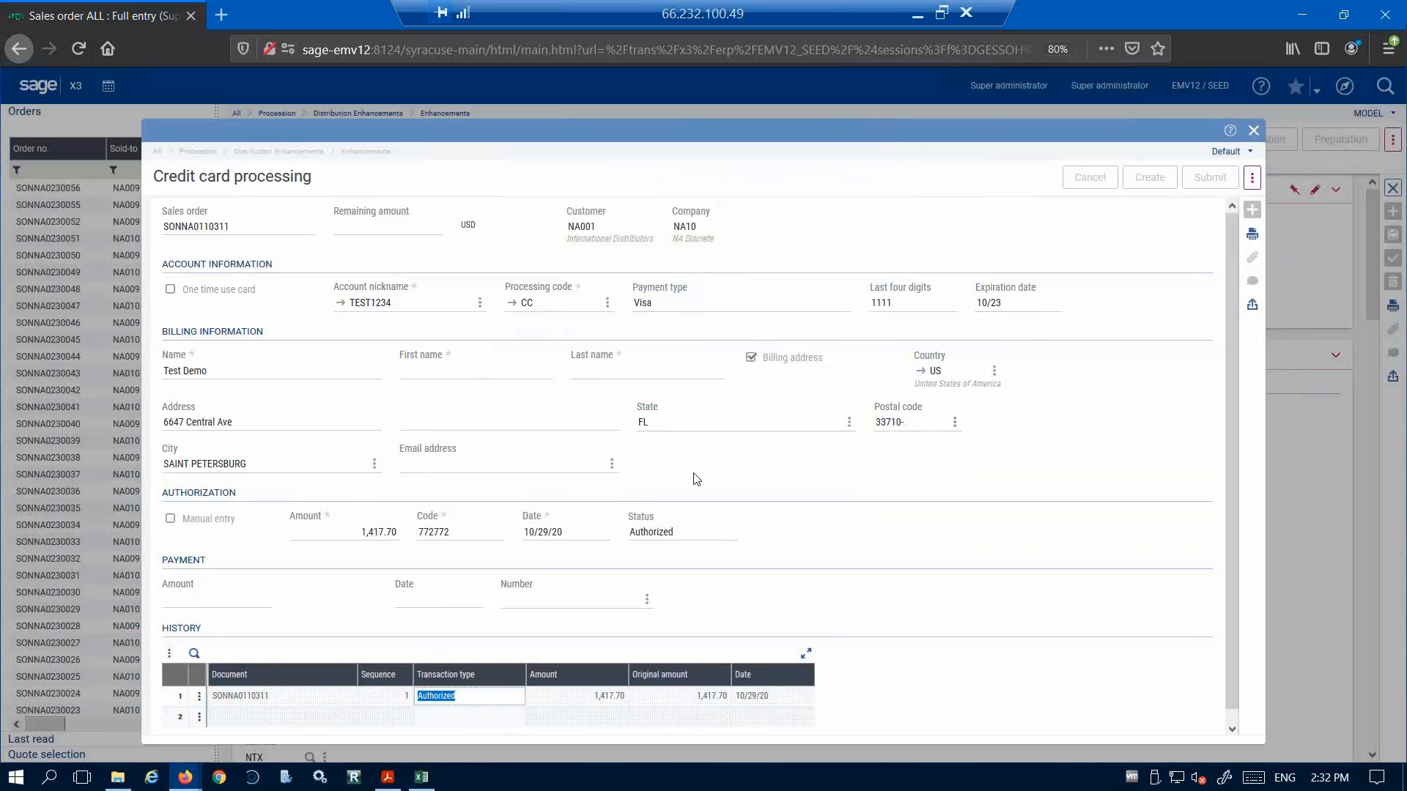
click(441, 535)
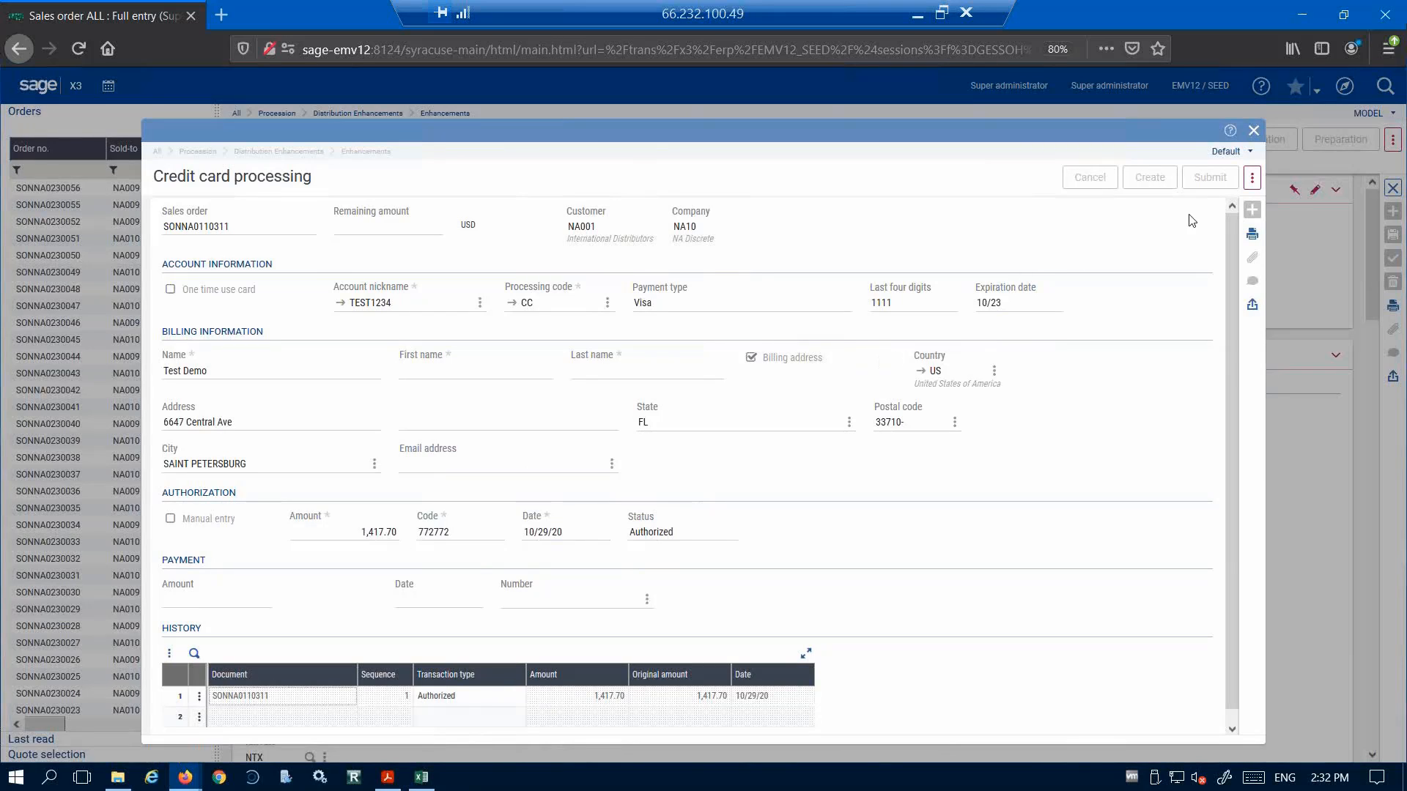
click(1252, 133)
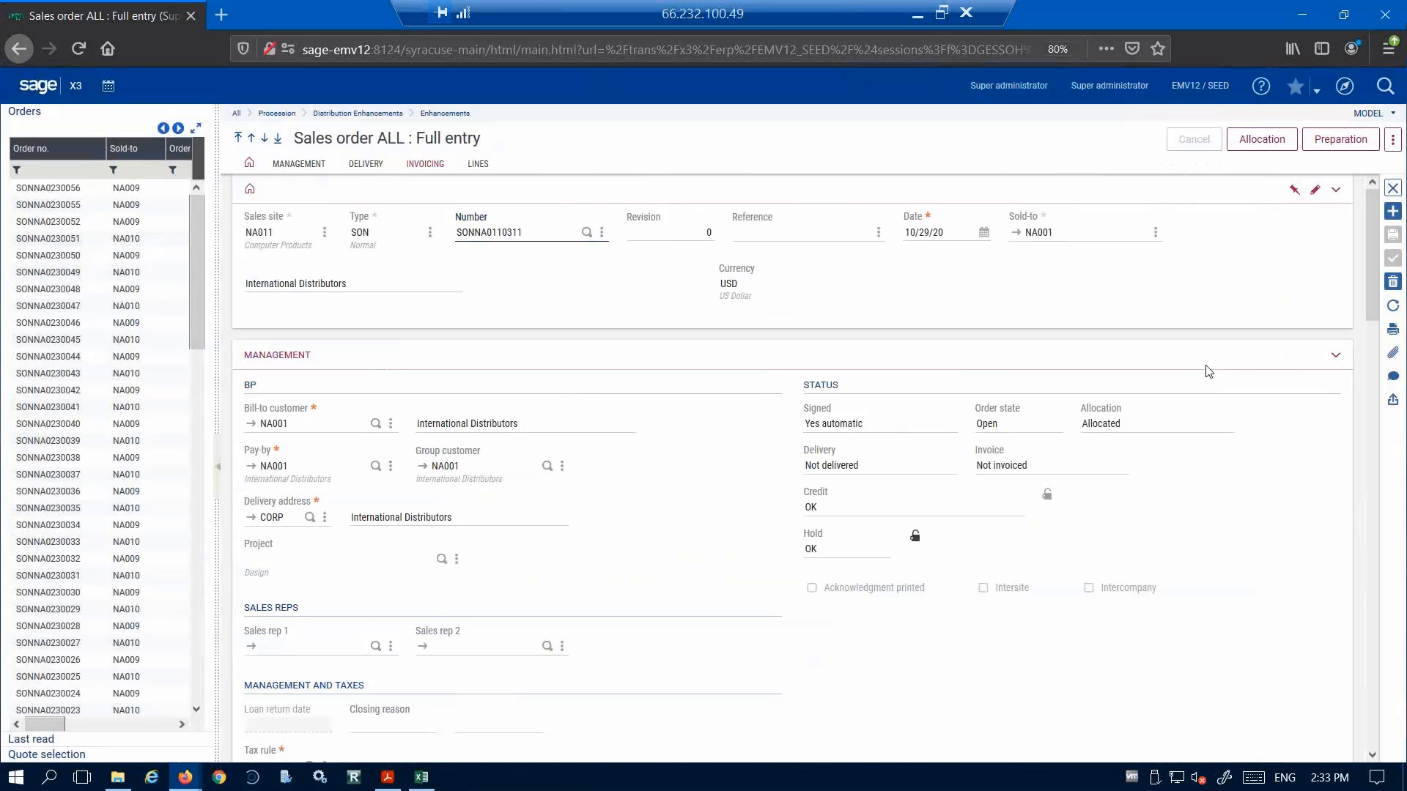
- Generate a delivery from the sales order with the ALL Full entry transaction
click(1392, 139)
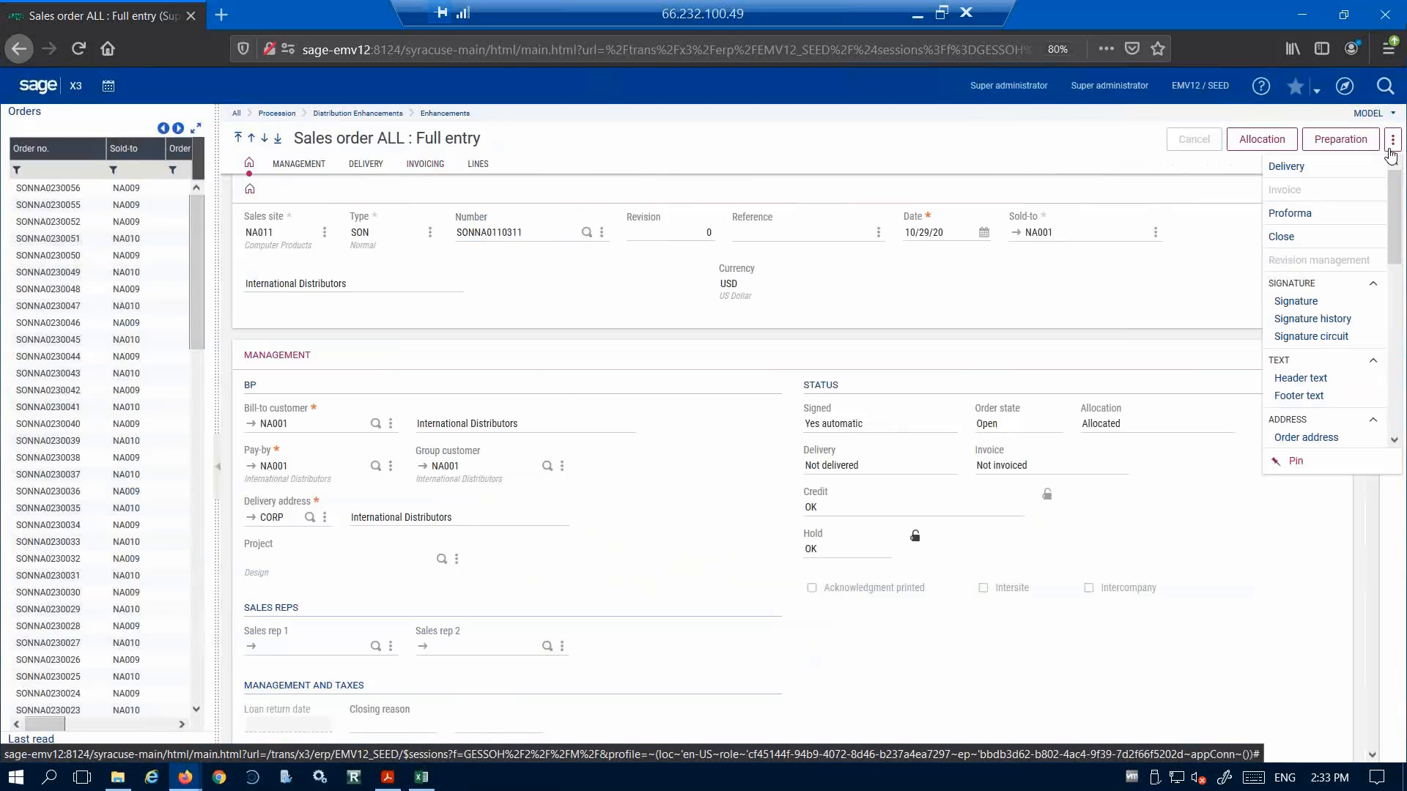
click(1286, 170)
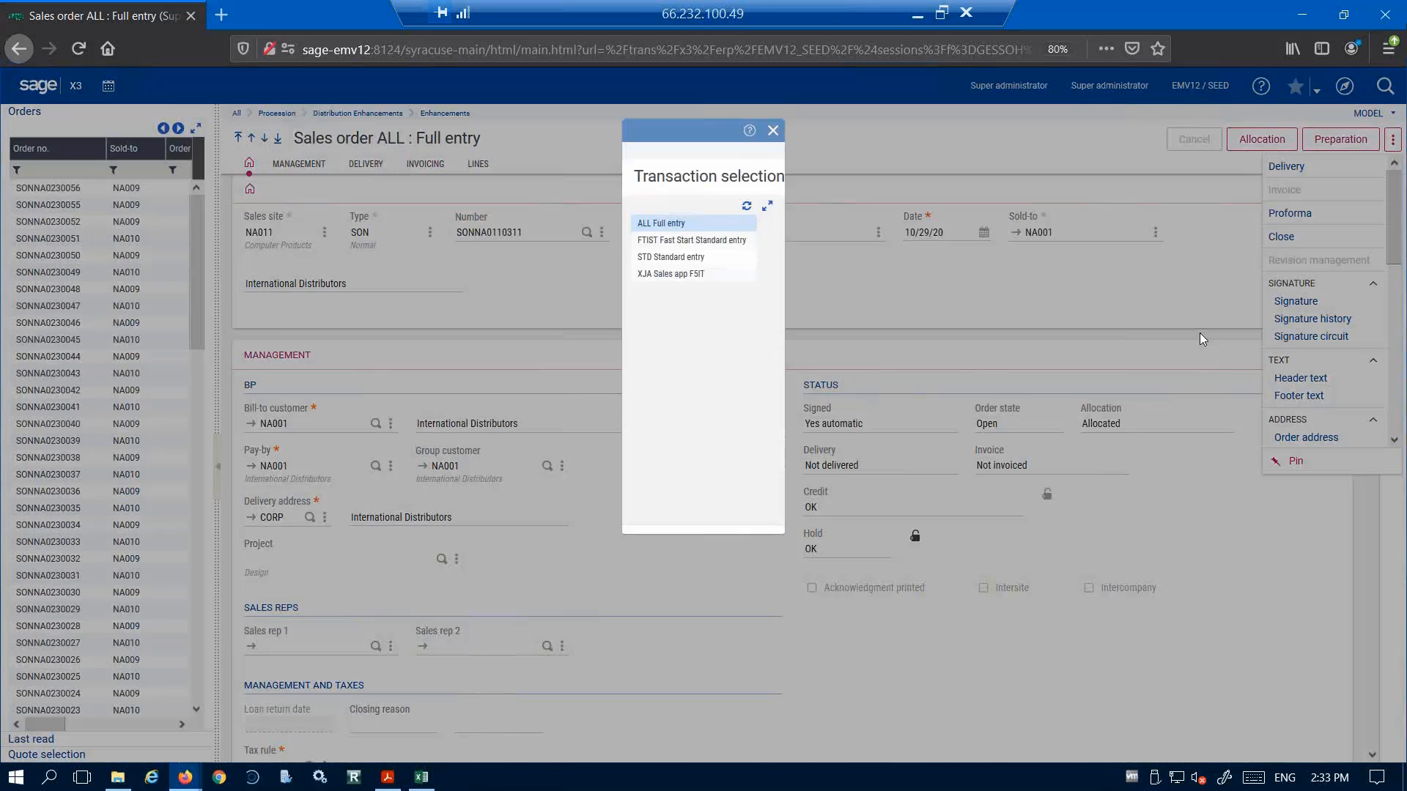
click(665, 225)
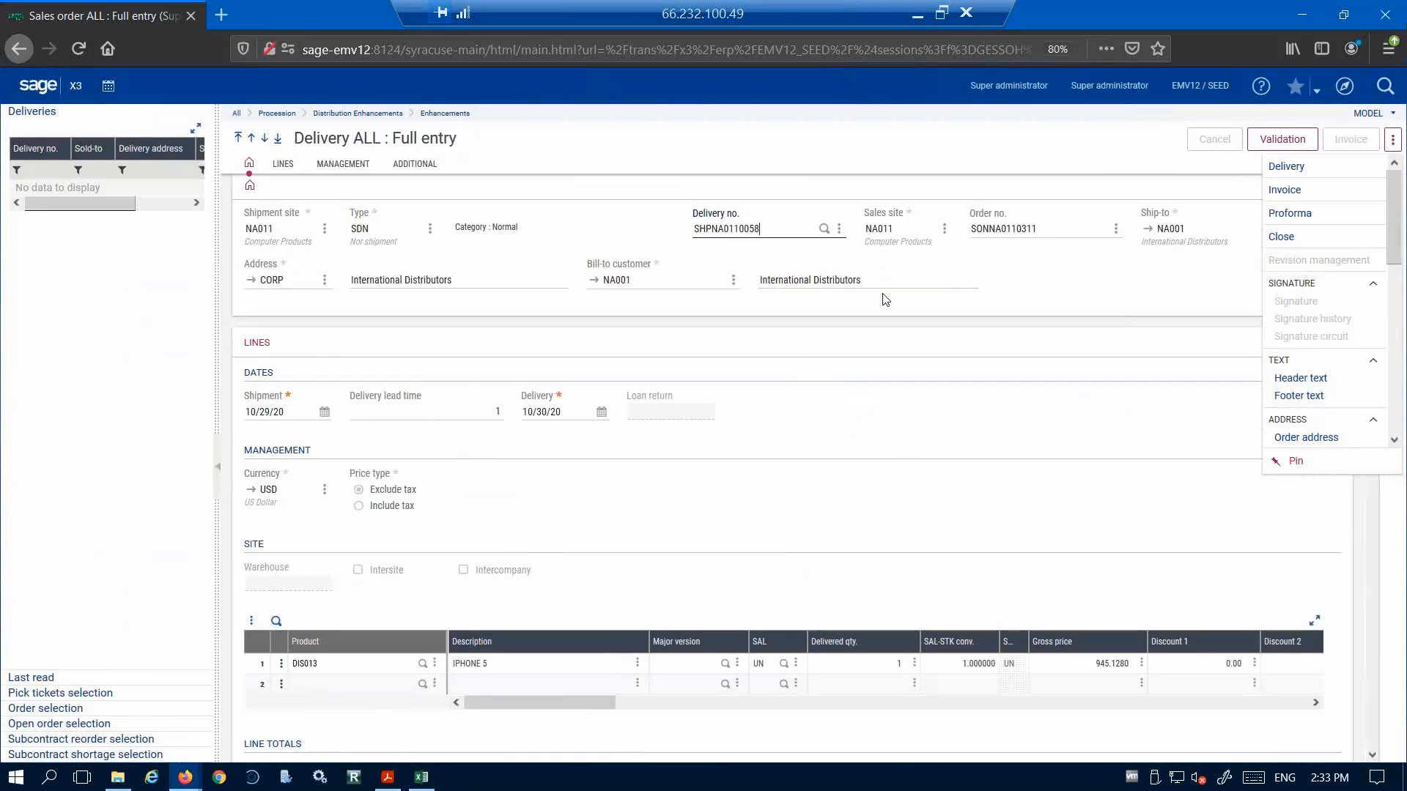
- Validate the delivery and invoice it with the ALL Full entry invoice transaction
click(1296, 141)
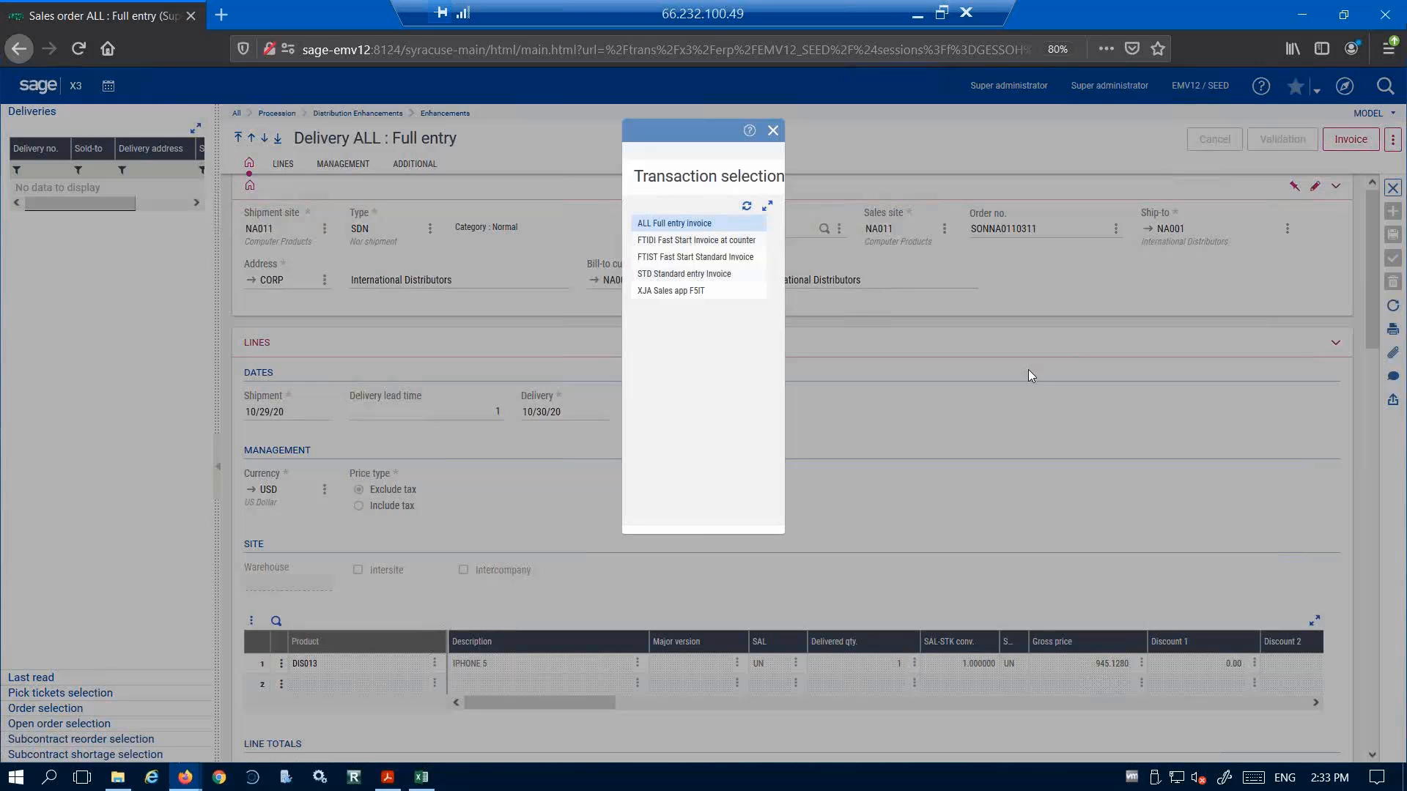
click(686, 223)
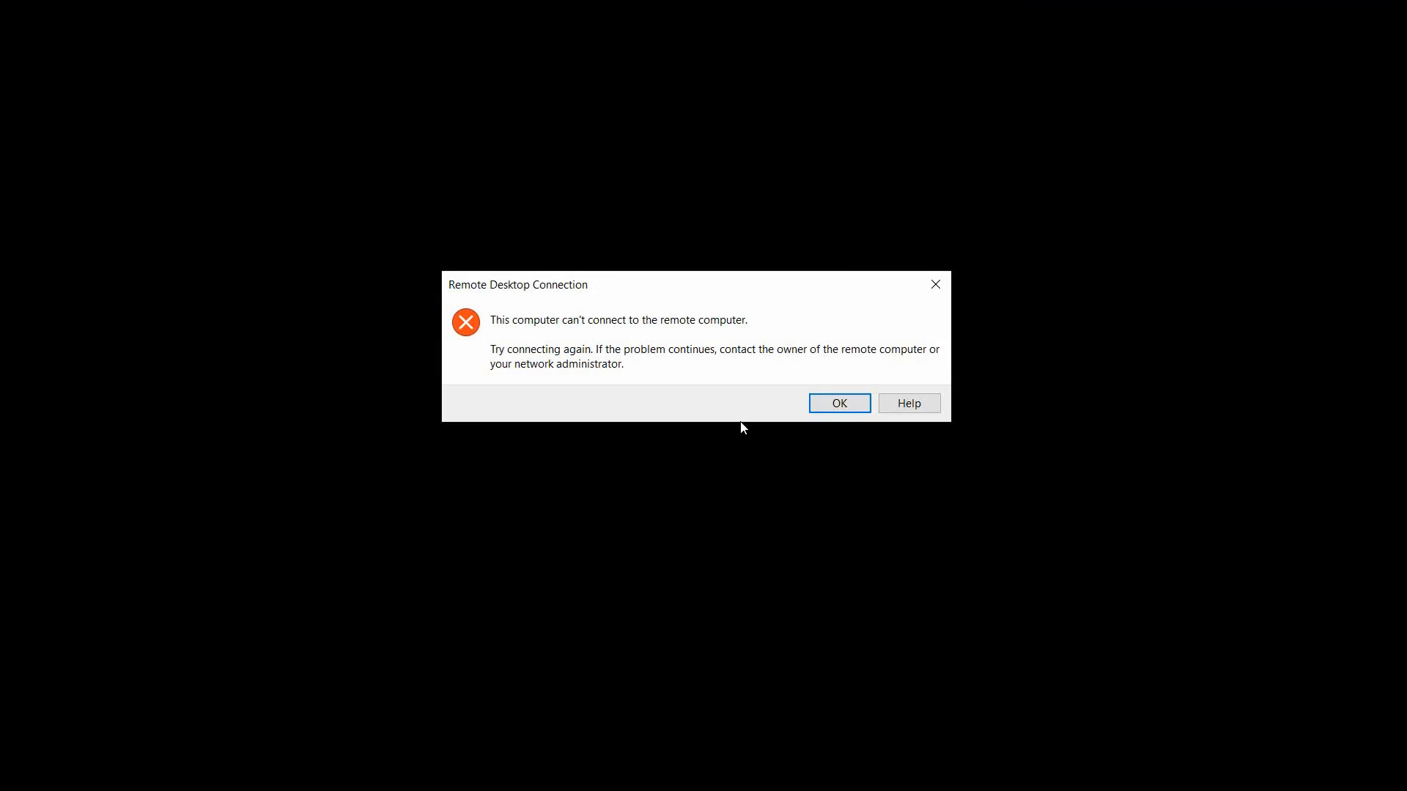
- Reconnect the Remote Desktop session to 66.232.100.49, accepting the untrusted certificate
click(837, 405)
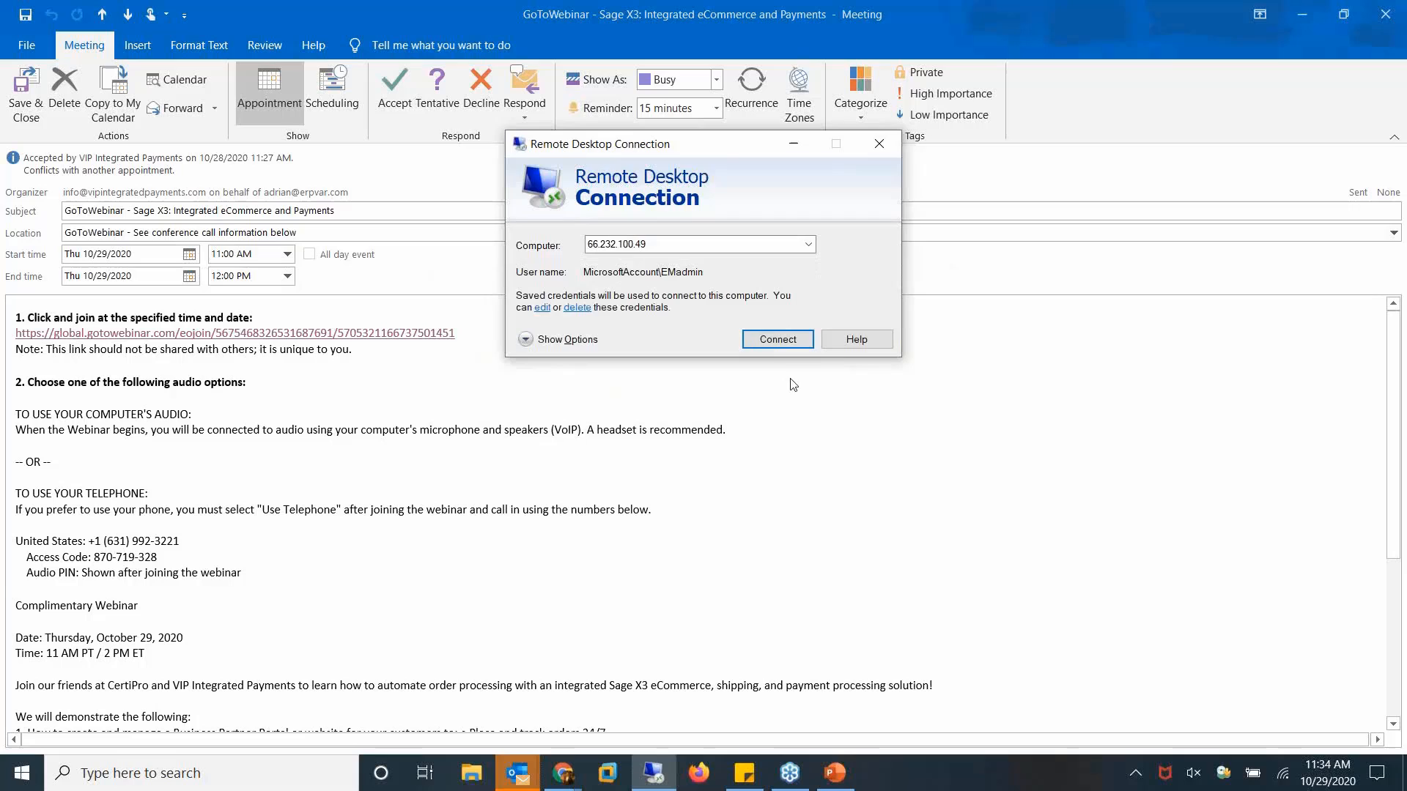
click(779, 341)
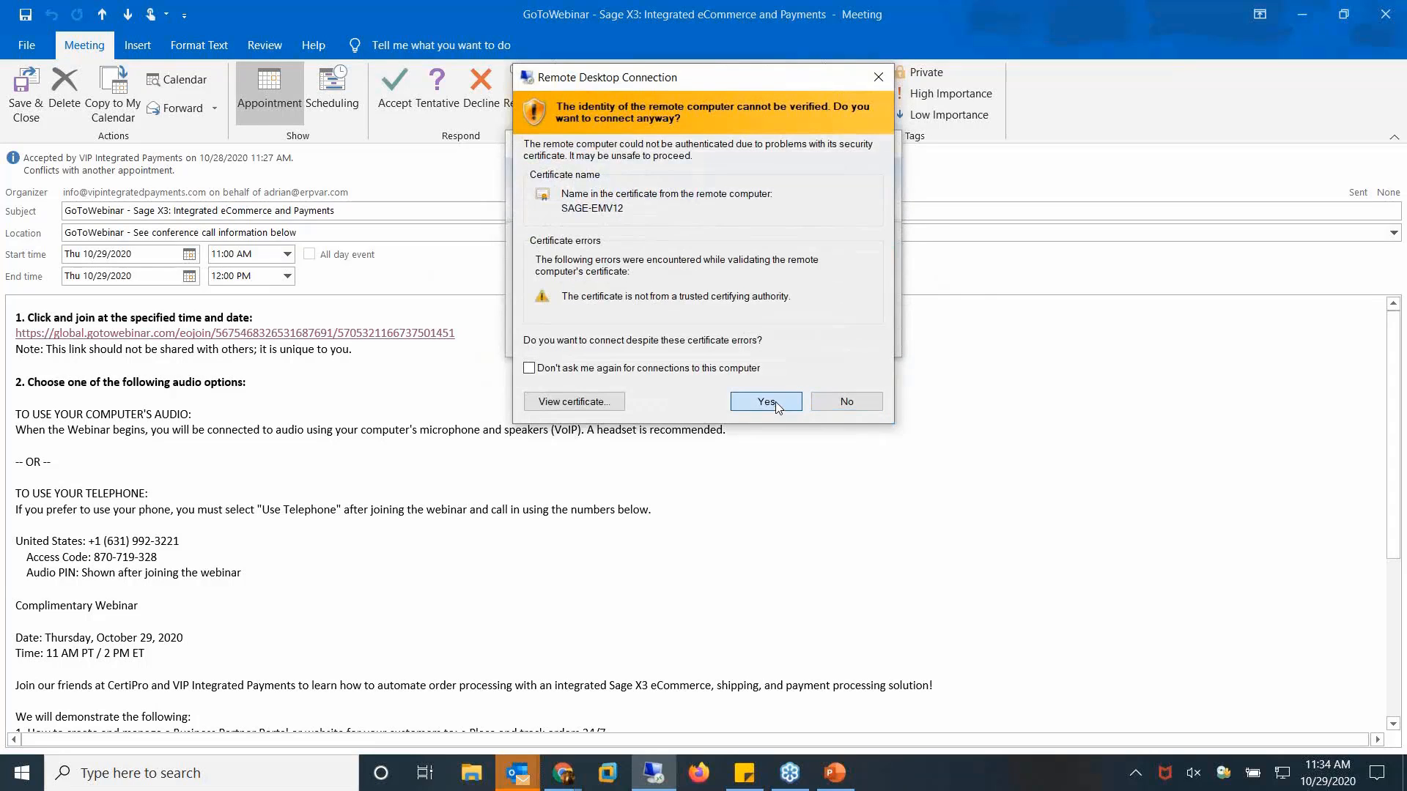
click(778, 407)
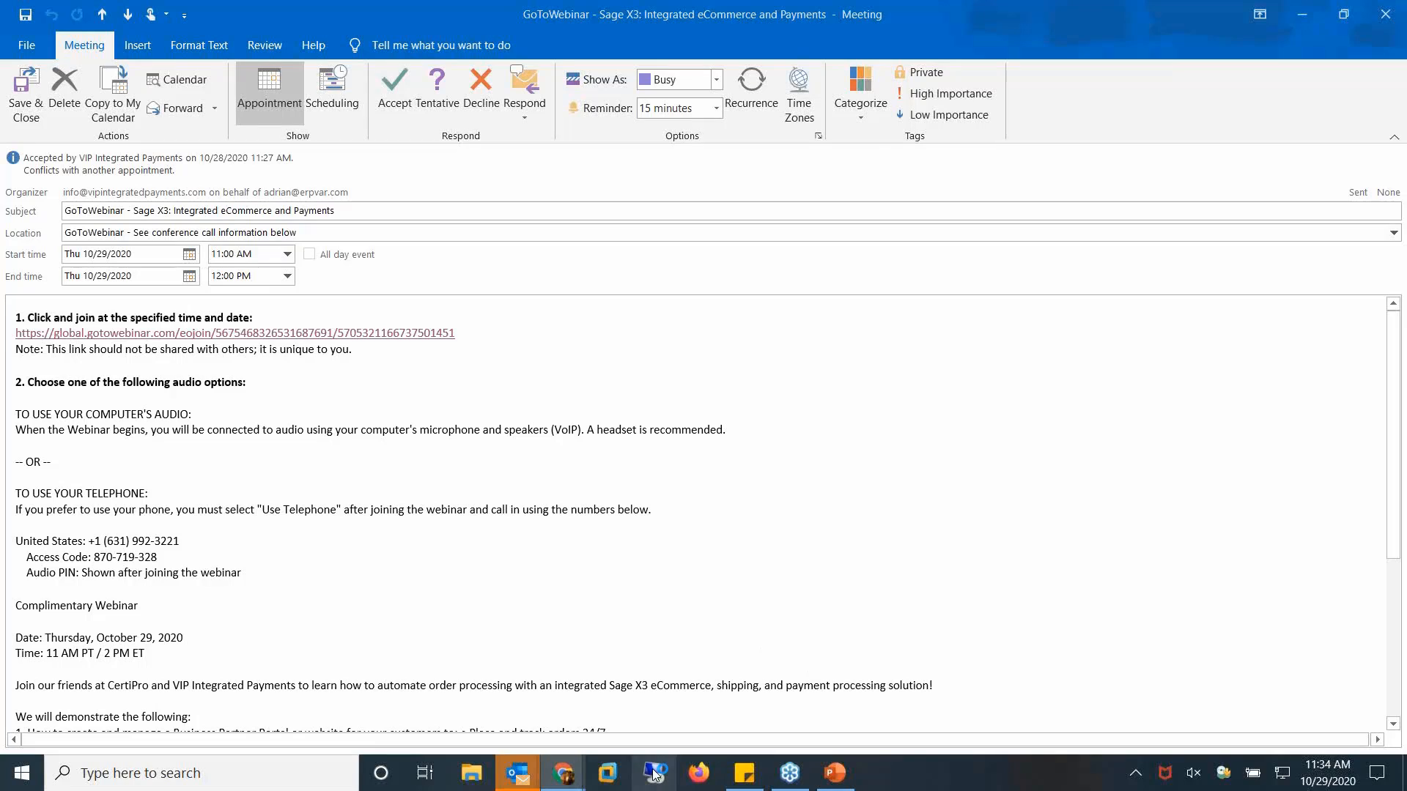
click(653, 772)
click(767, 338)
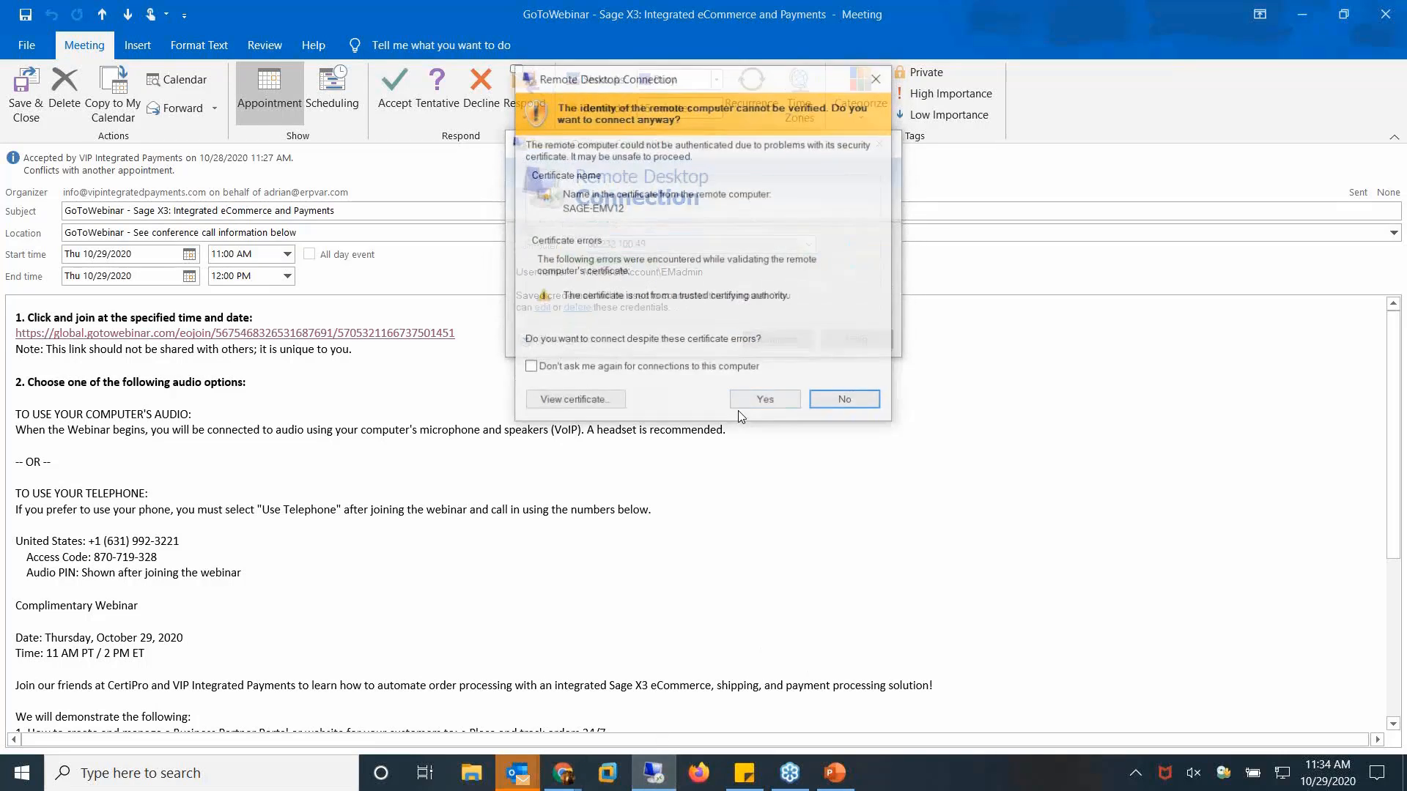
click(762, 403)
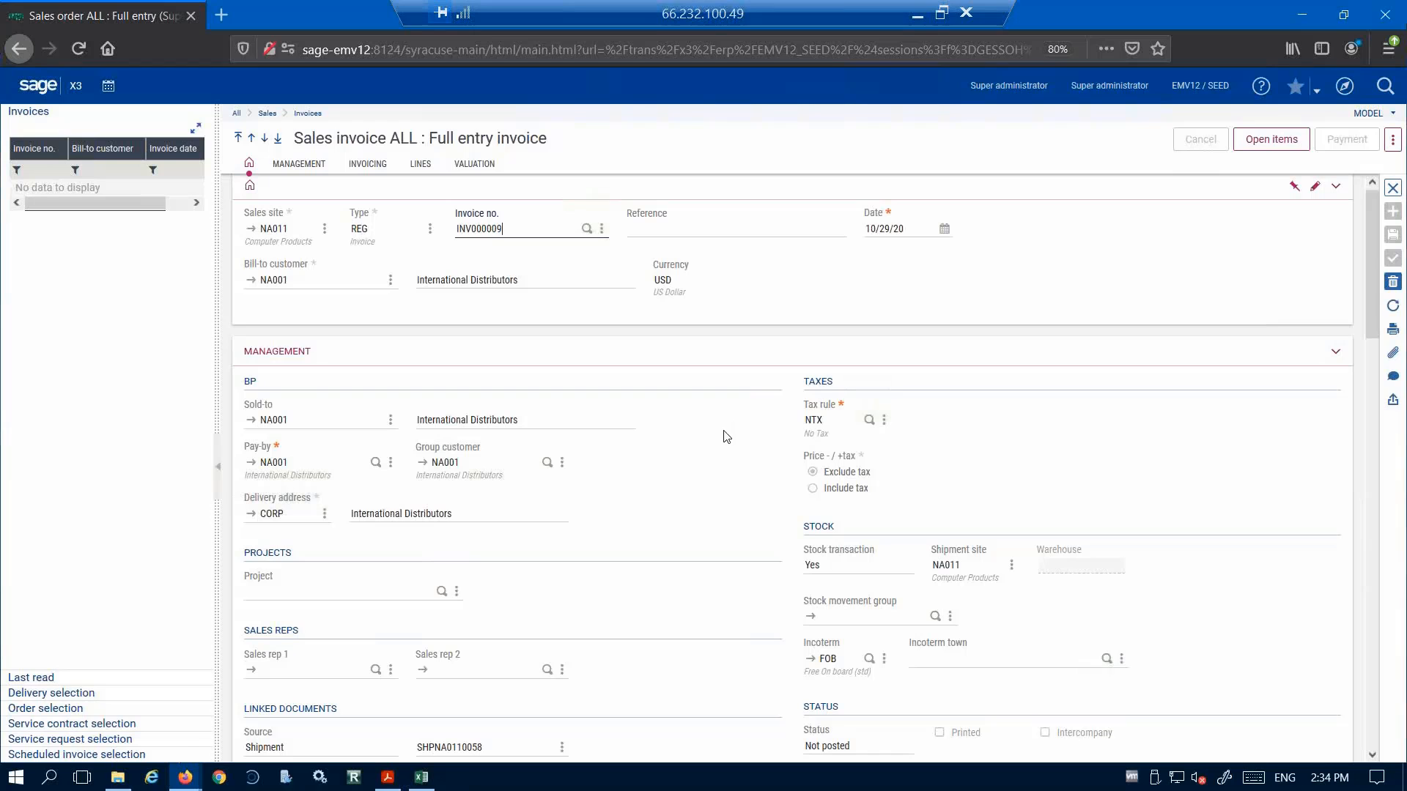
- Post the sales invoice and close the resulting validation log
click(878, 309)
click(1391, 139)
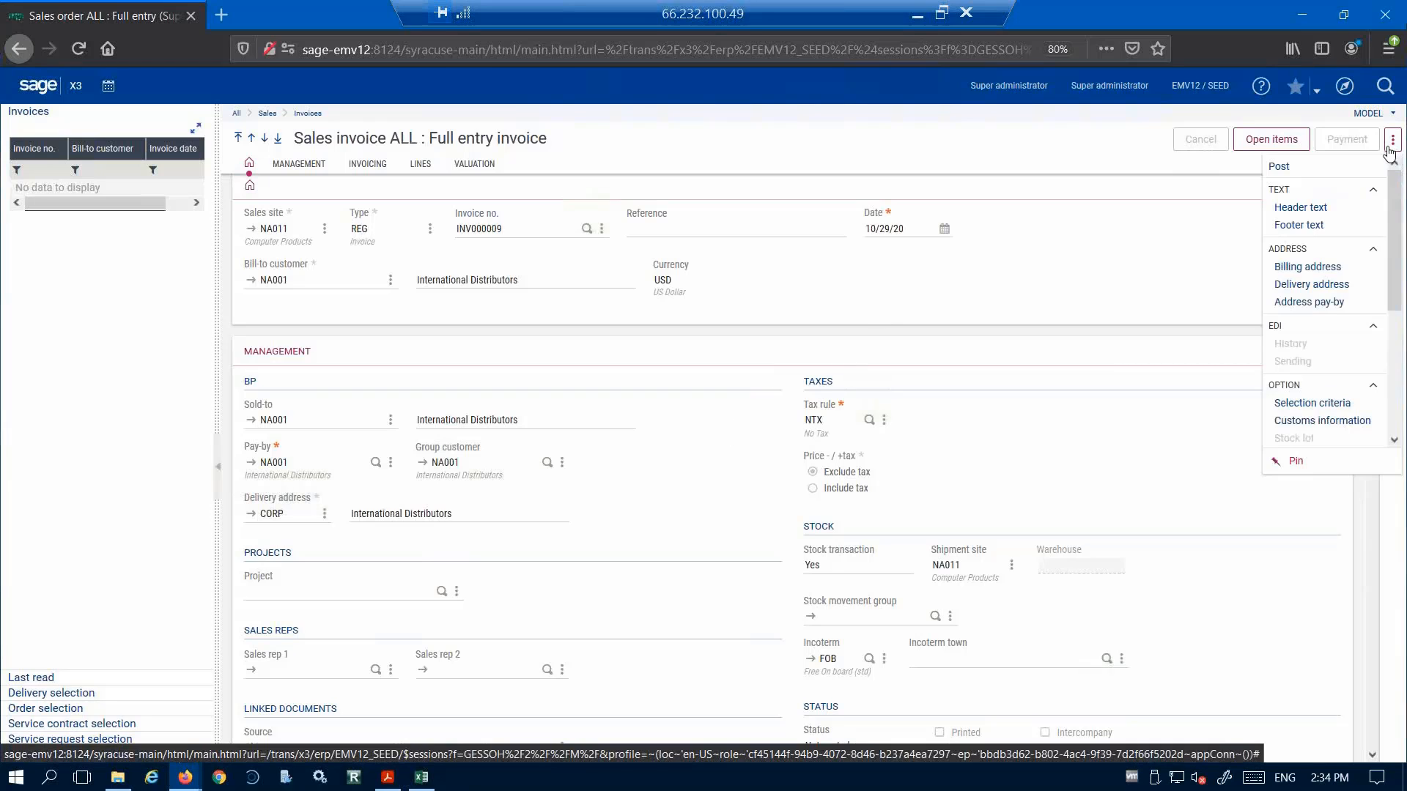
click(1280, 167)
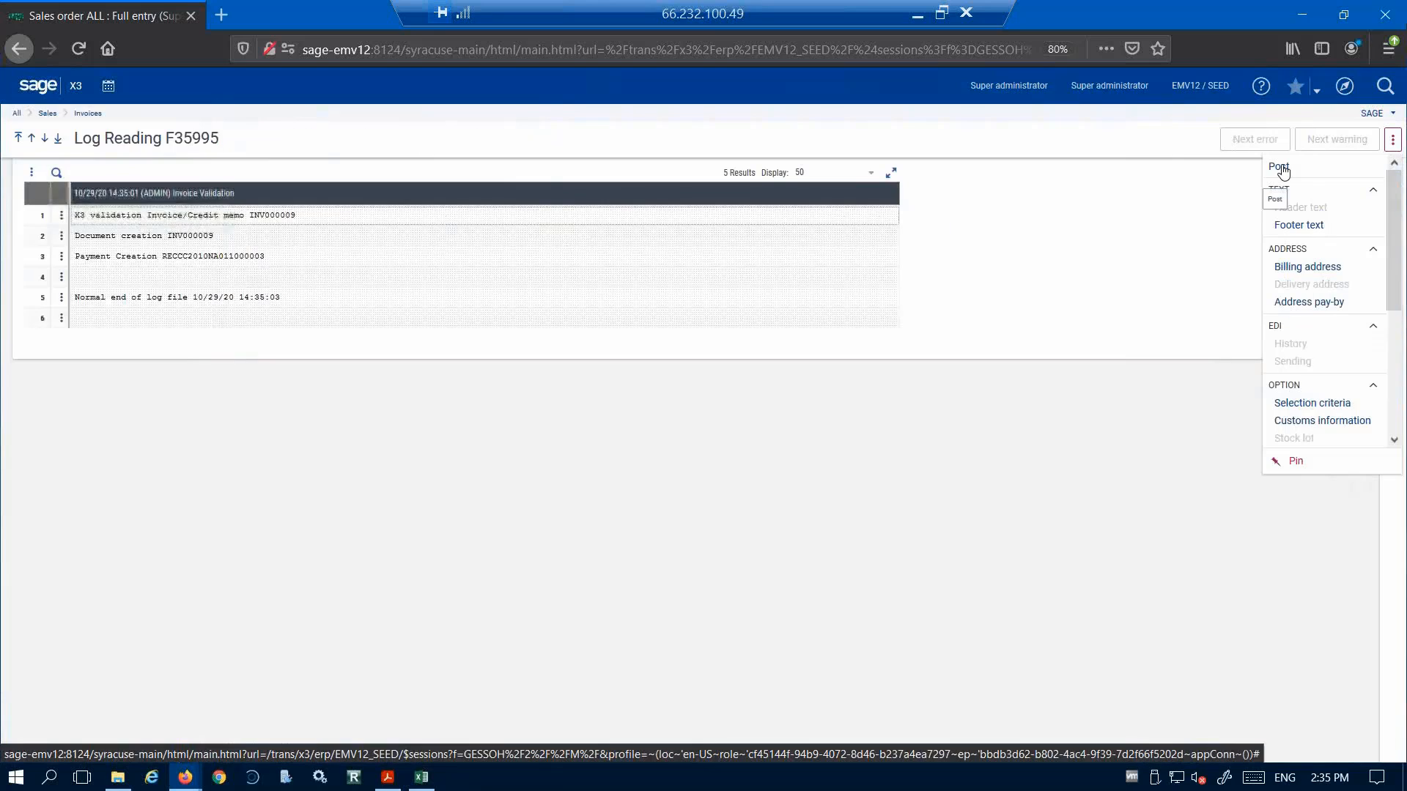
click(122, 260)
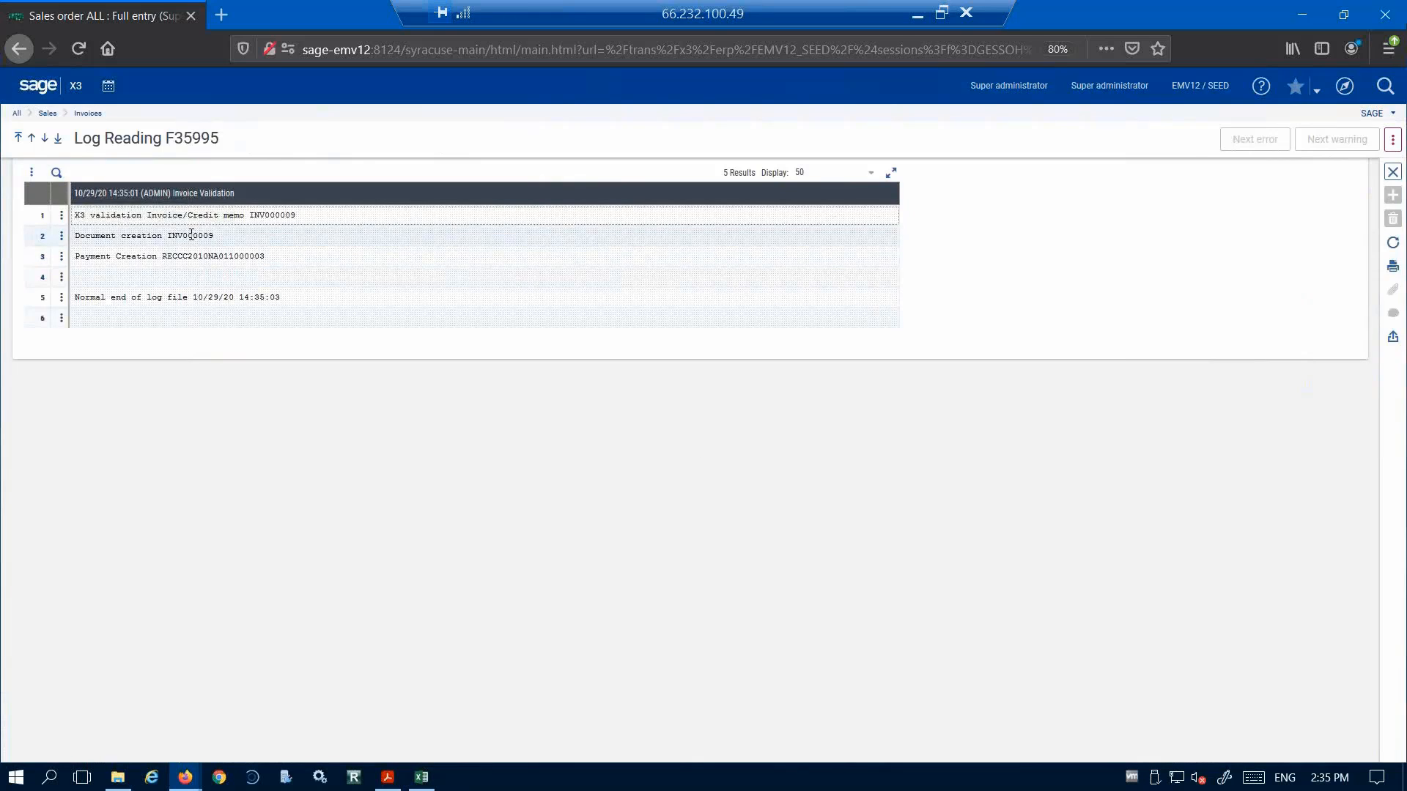
click(1392, 141)
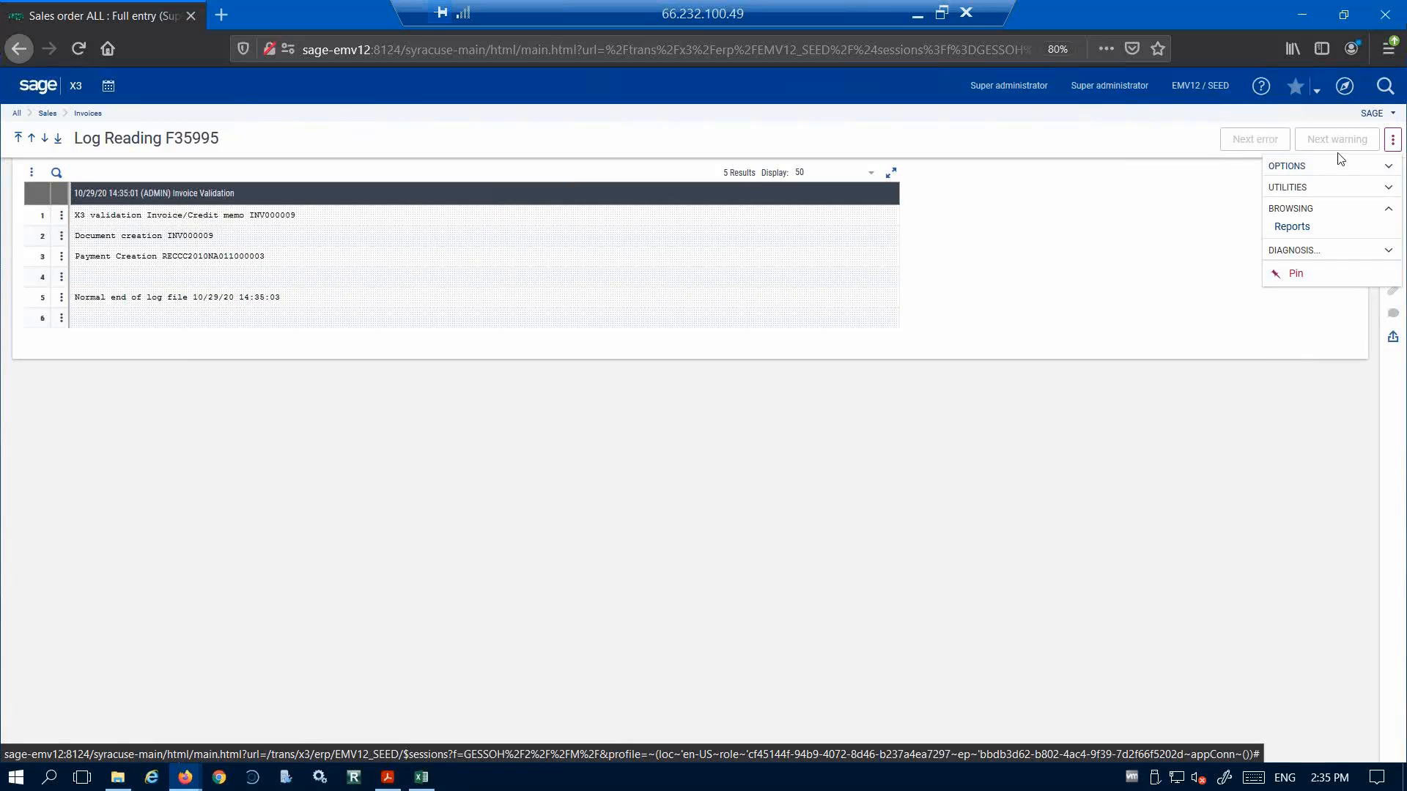
click(1392, 141)
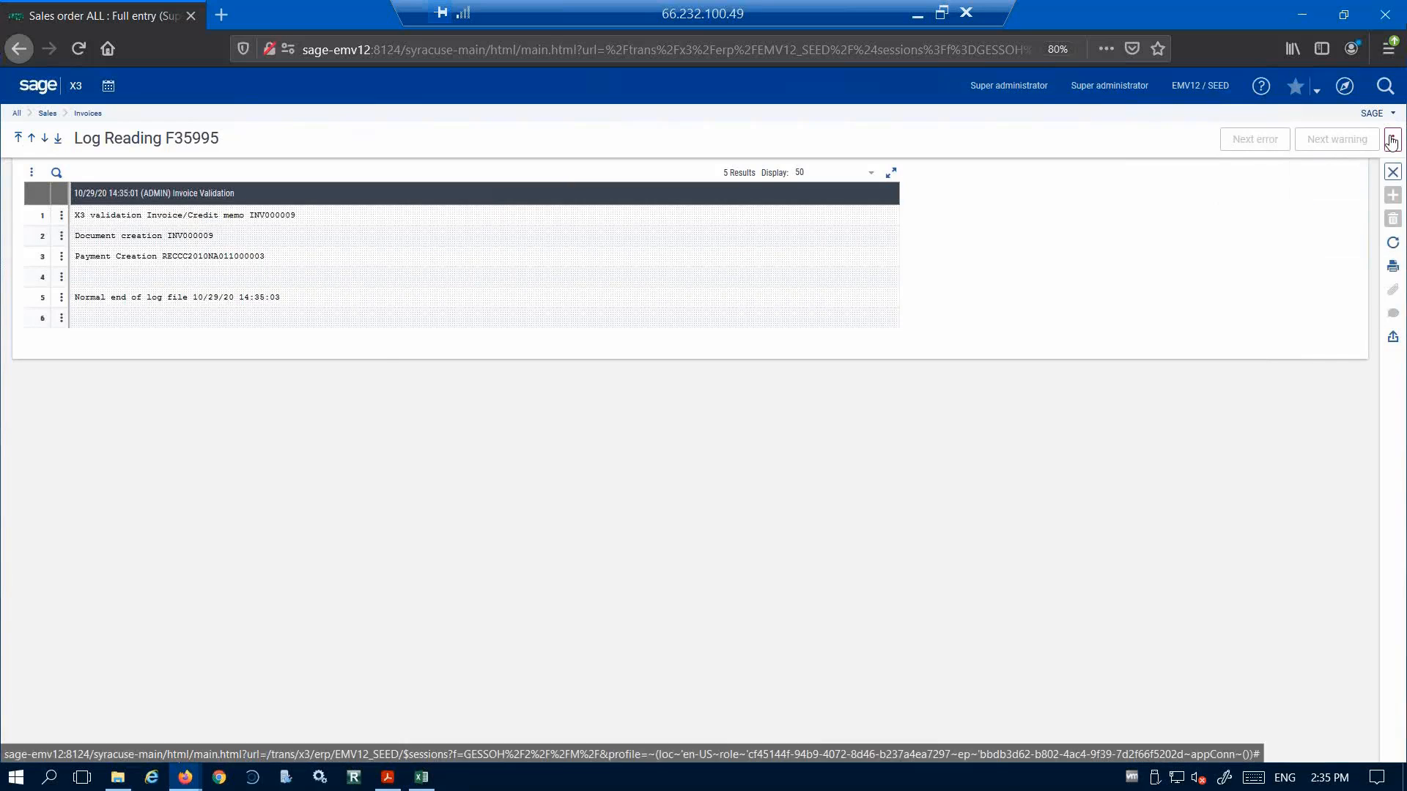
click(1392, 141)
click(1392, 141)
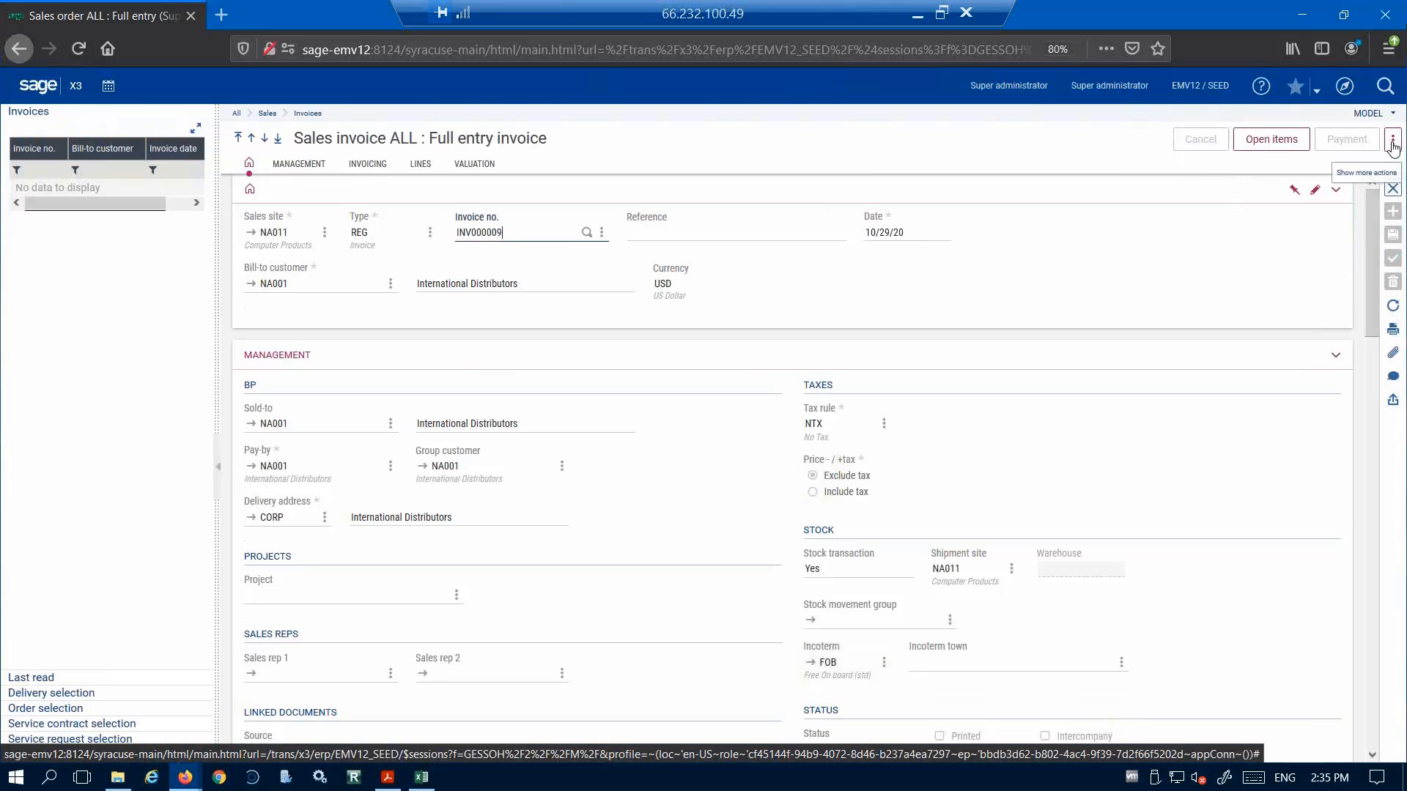
- Review the posted invoice's credit card processing record, checking the captured and original amounts, and close it
click(1392, 141)
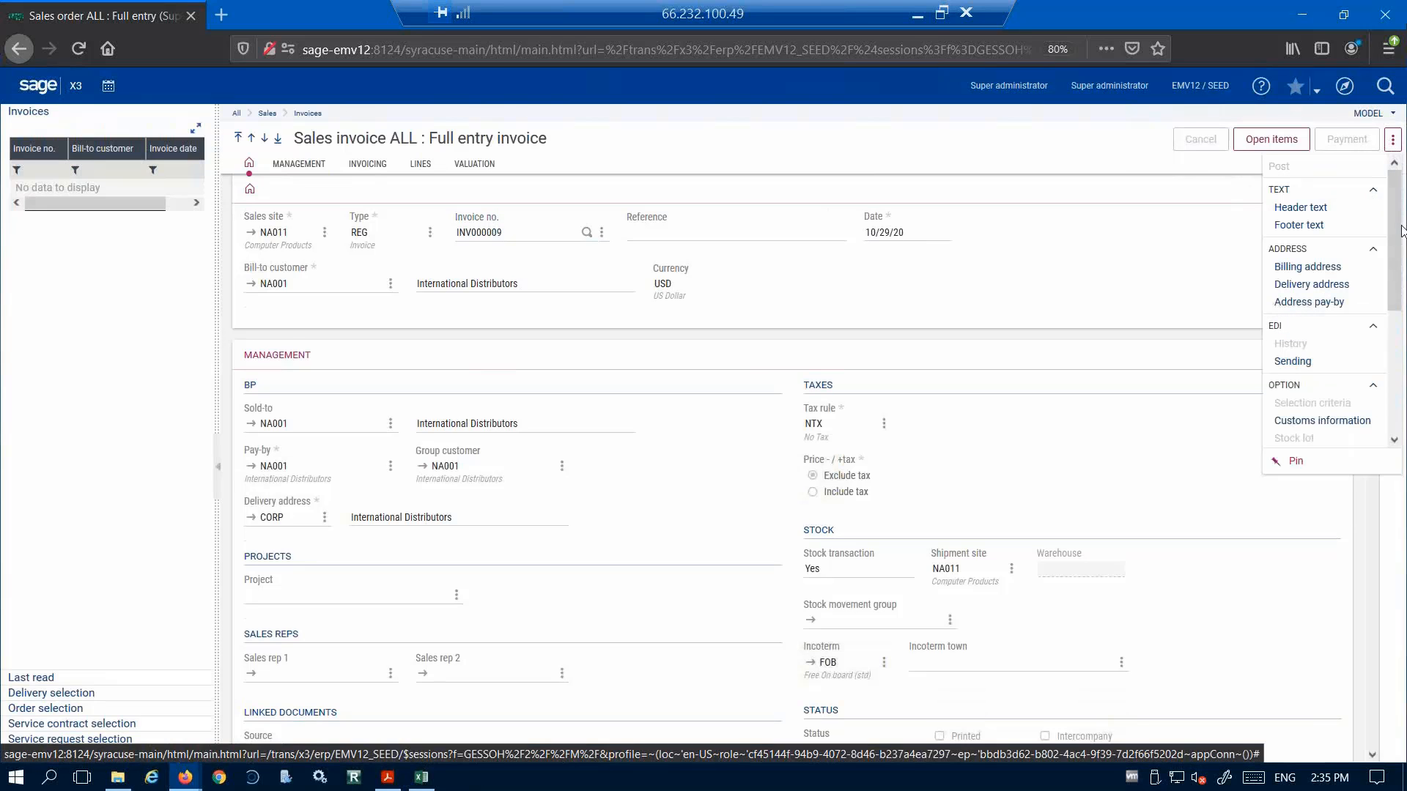
drag(1394, 243, 1394, 346)
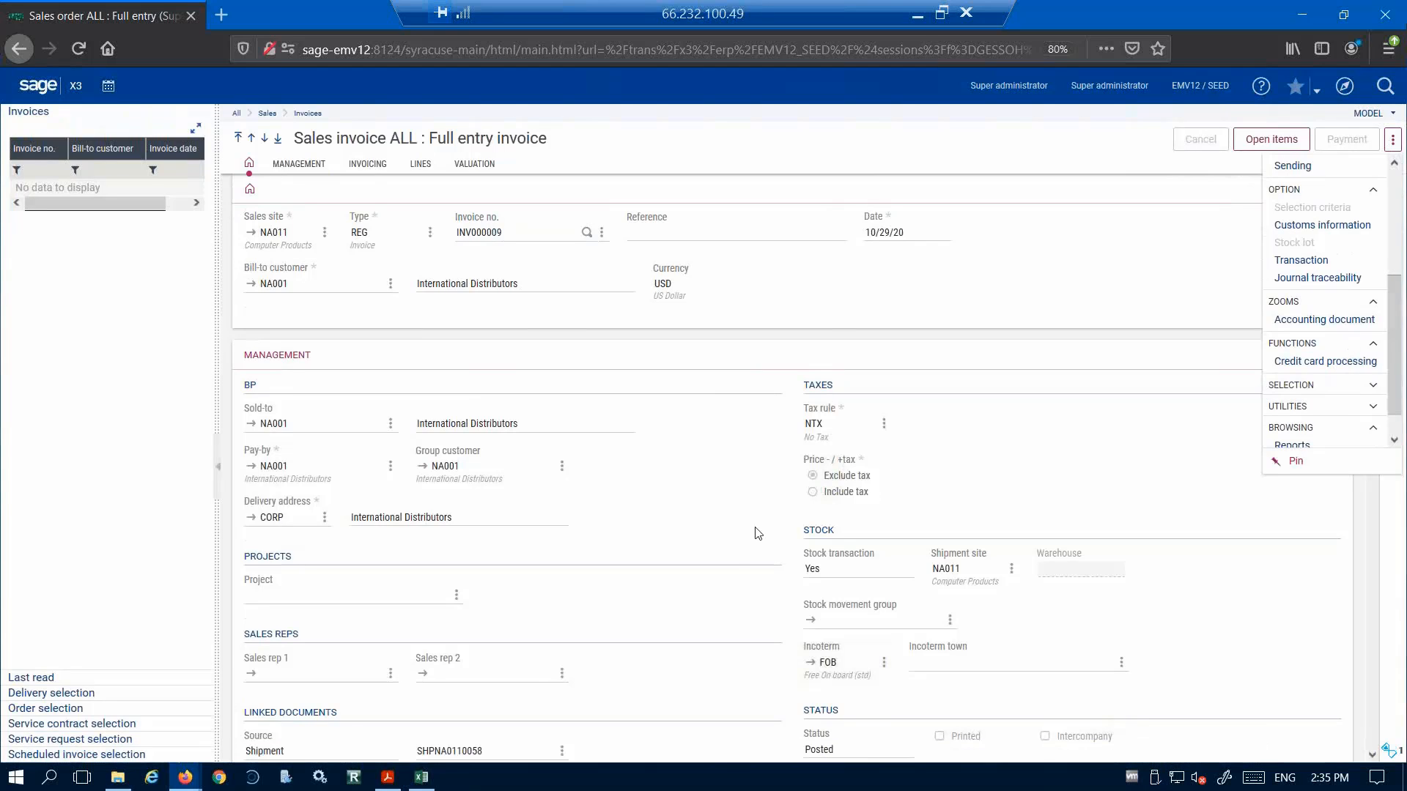
scroll(420, 720, down, 1)
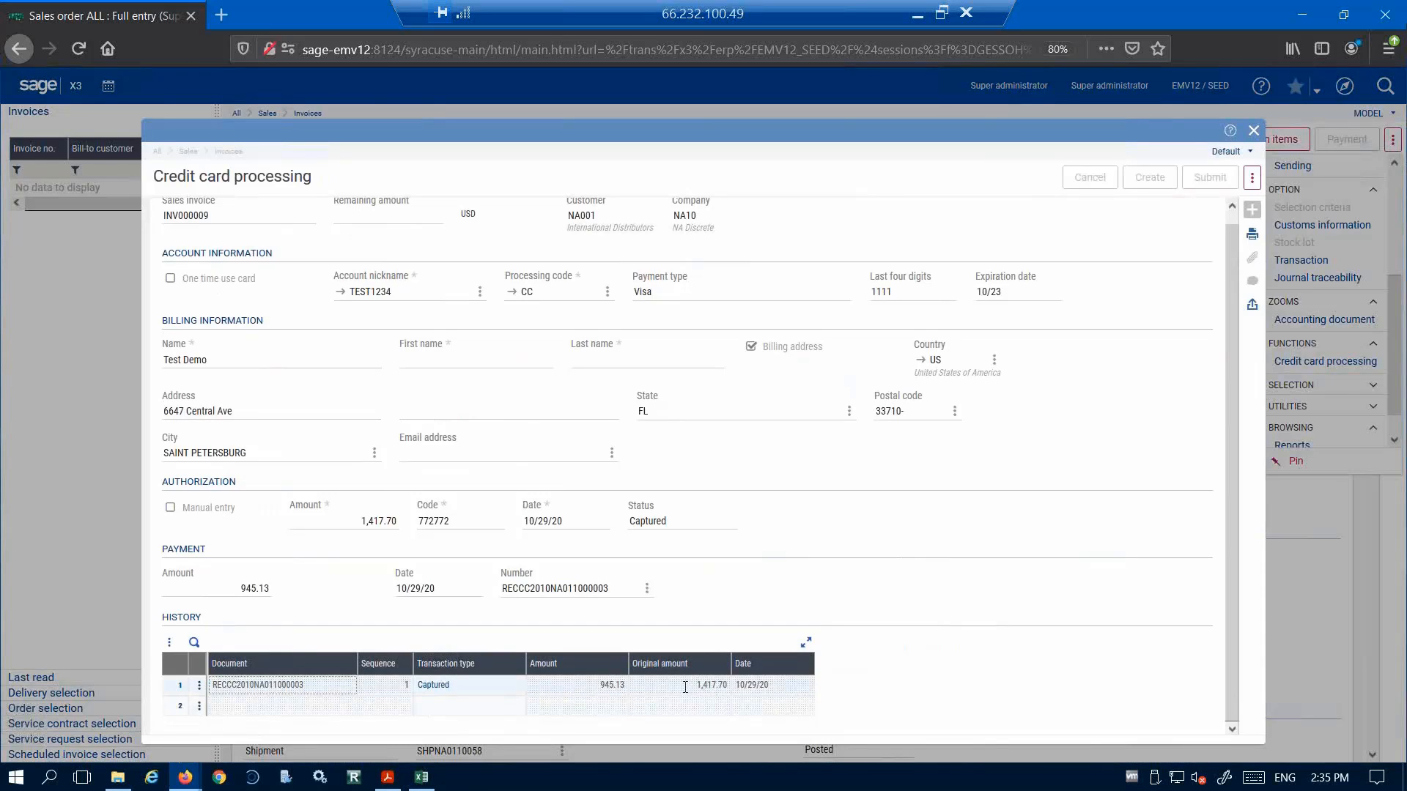
click(687, 687)
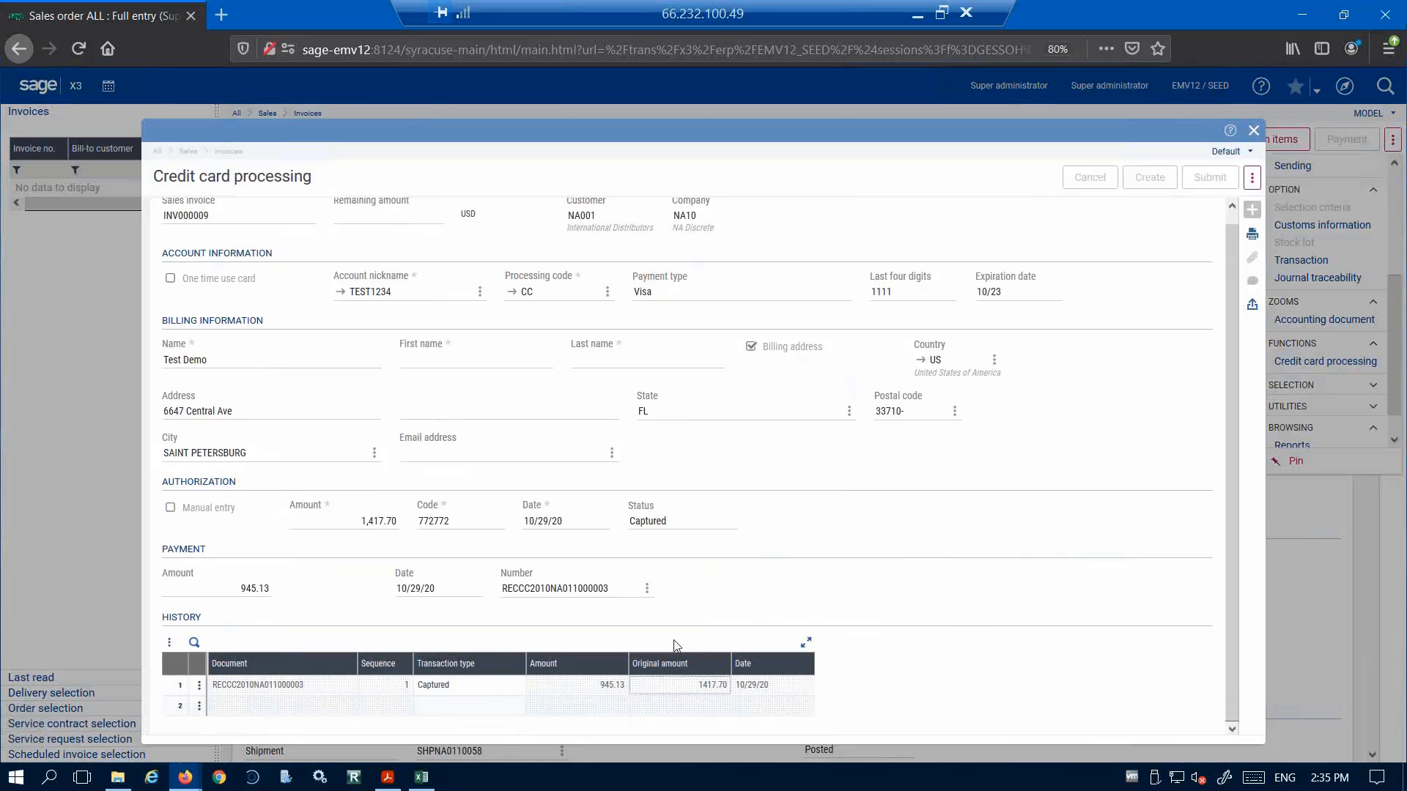
click(620, 685)
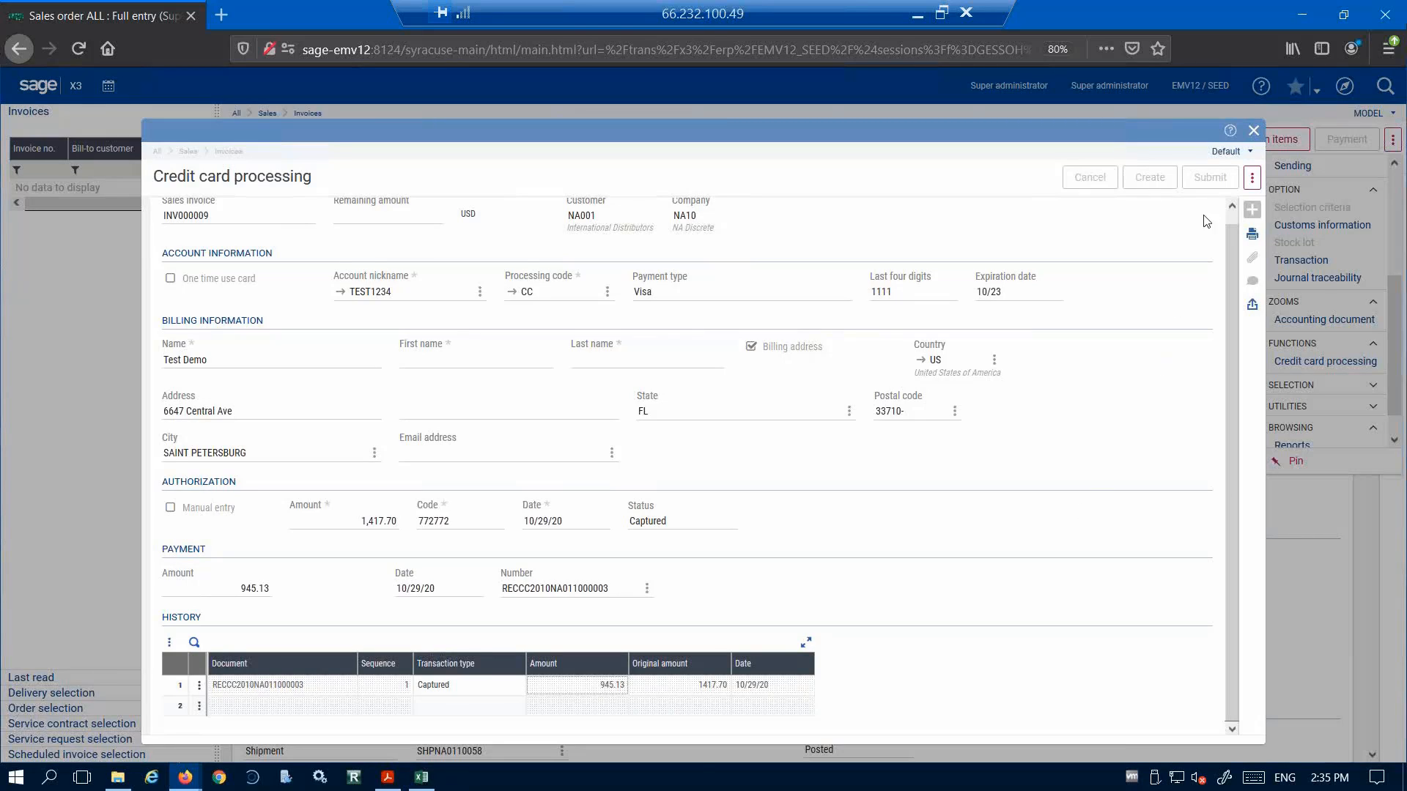
click(1254, 132)
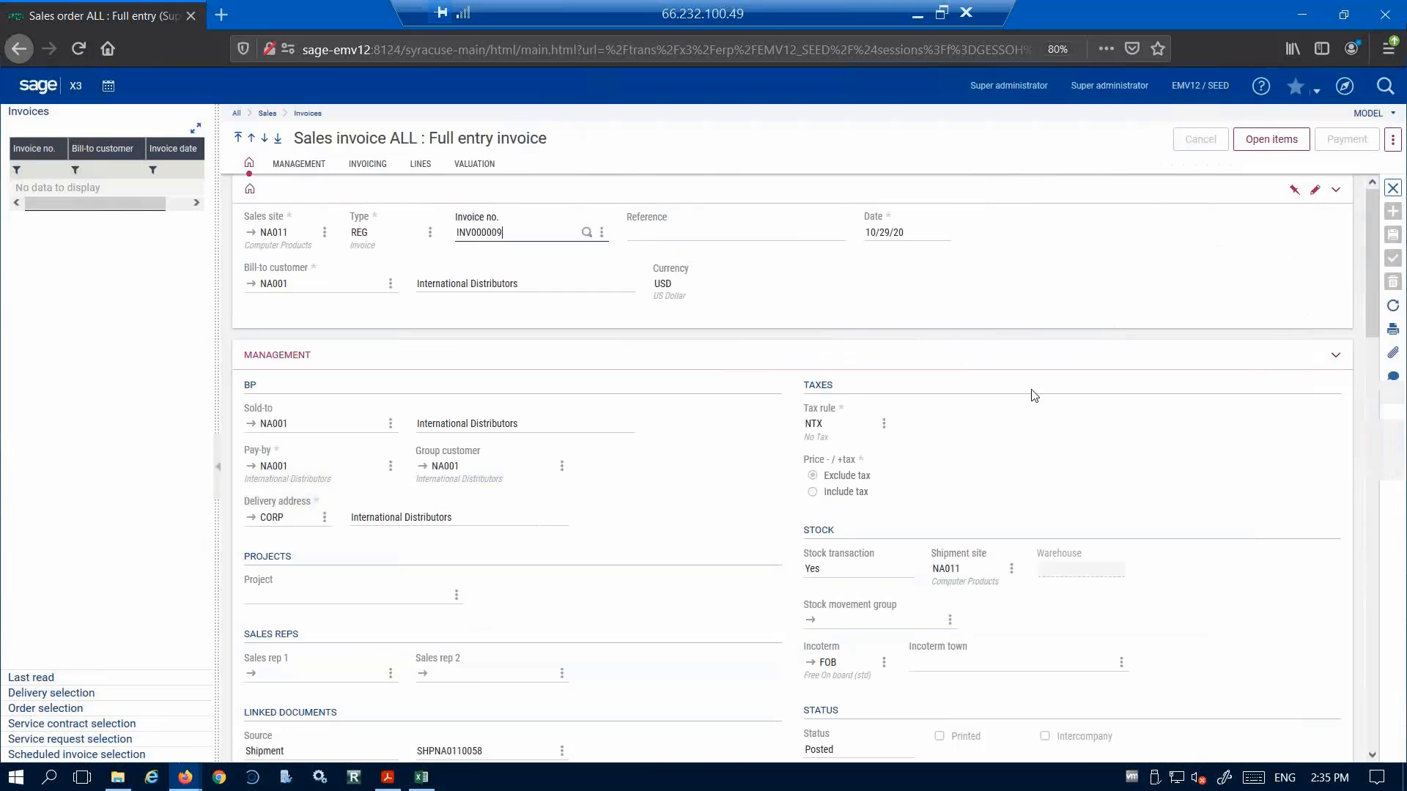
- Close the invoice and delivery, and open the Payment/Receipt entry function in A/P-A/R accounting
click(1394, 189)
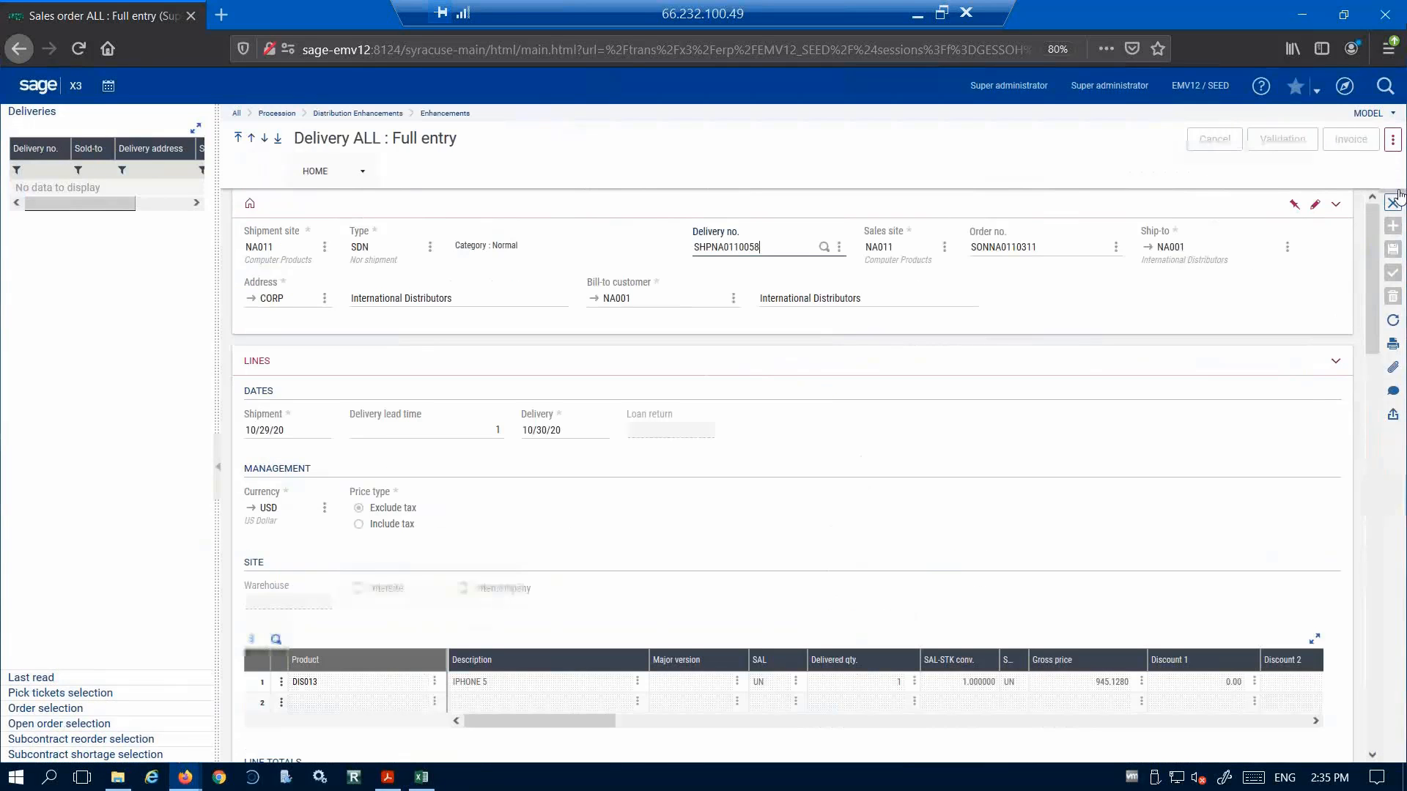
click(1395, 199)
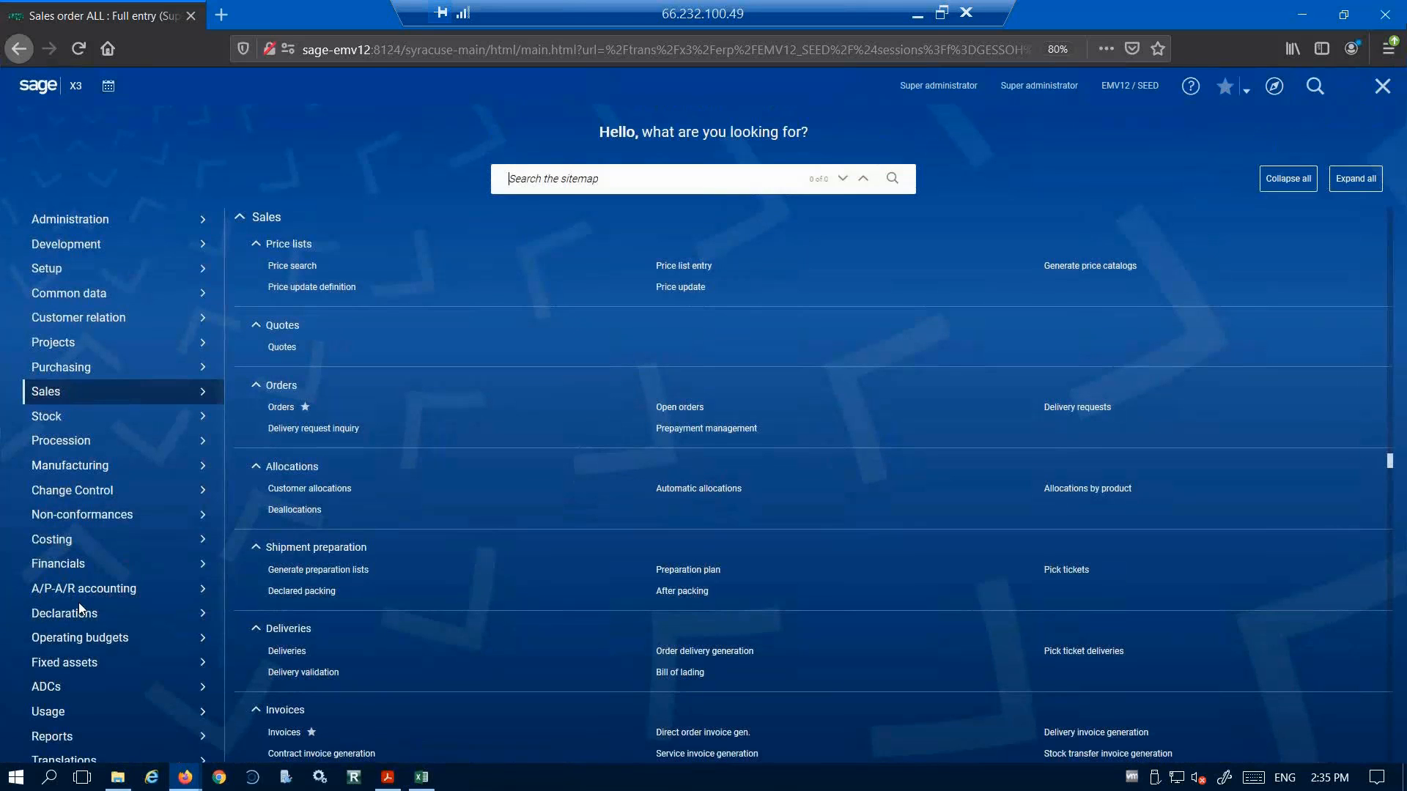
click(82, 599)
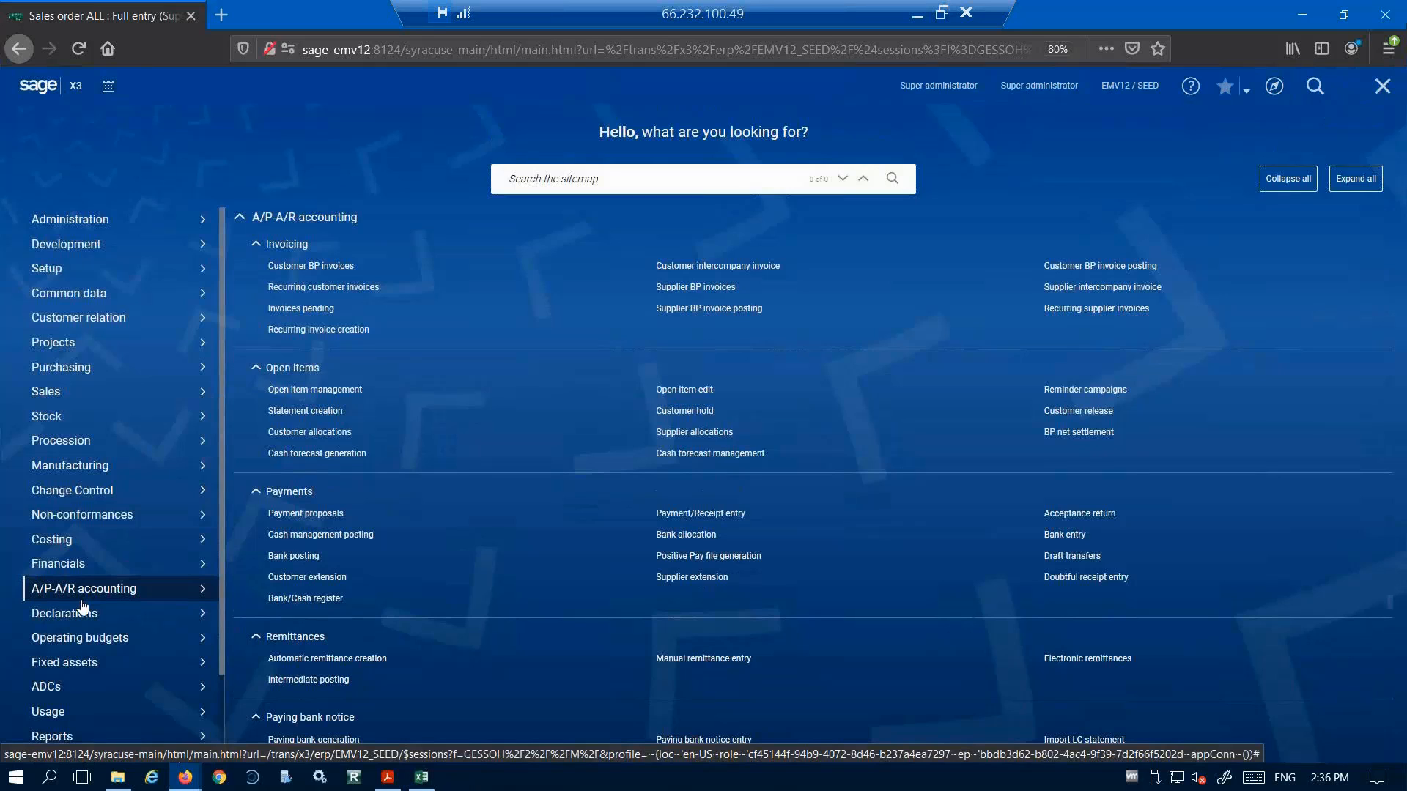
click(740, 515)
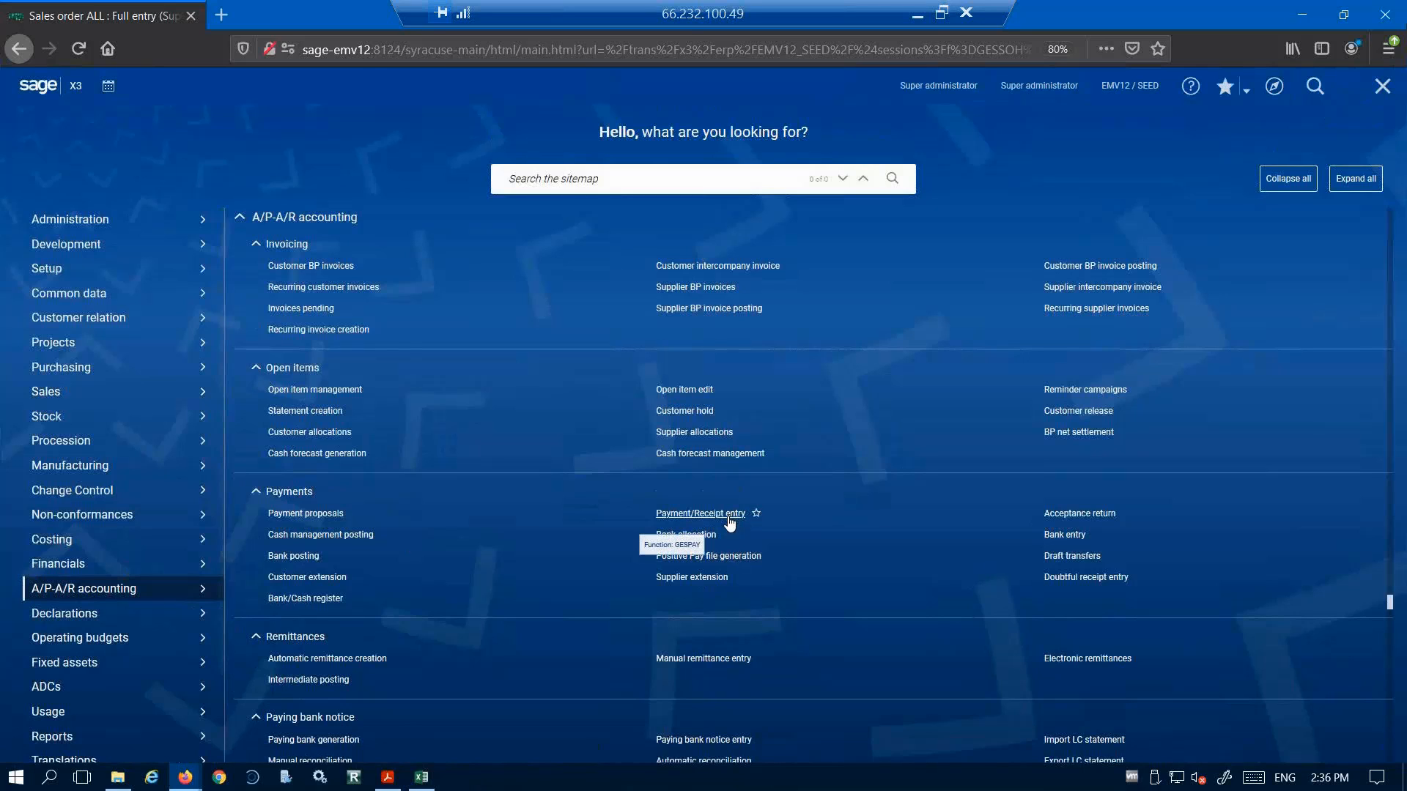
- Start a new payment entry with the RECCC USA Credit Card Receipt transaction and widen its form
click(713, 515)
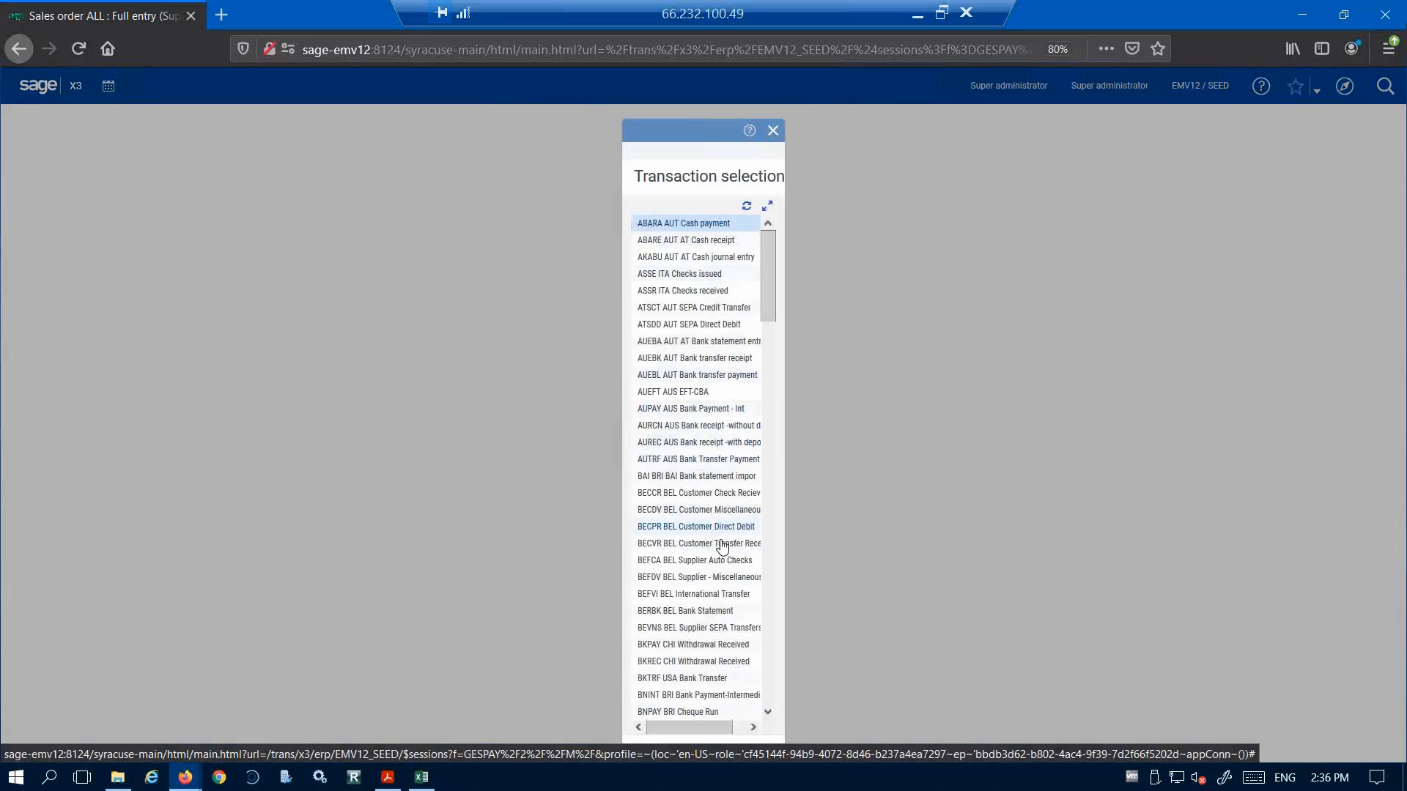
drag(767, 286, 764, 551)
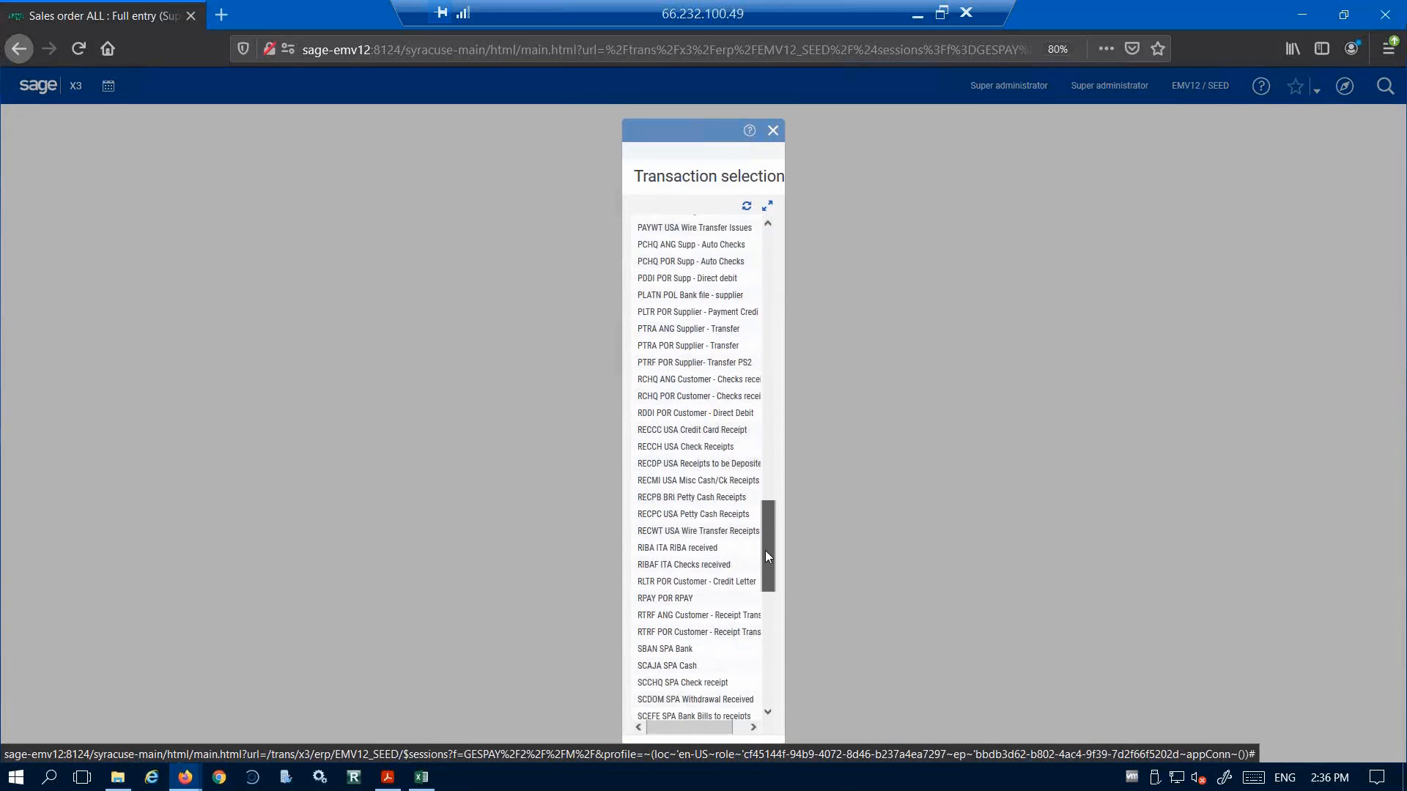
click(683, 432)
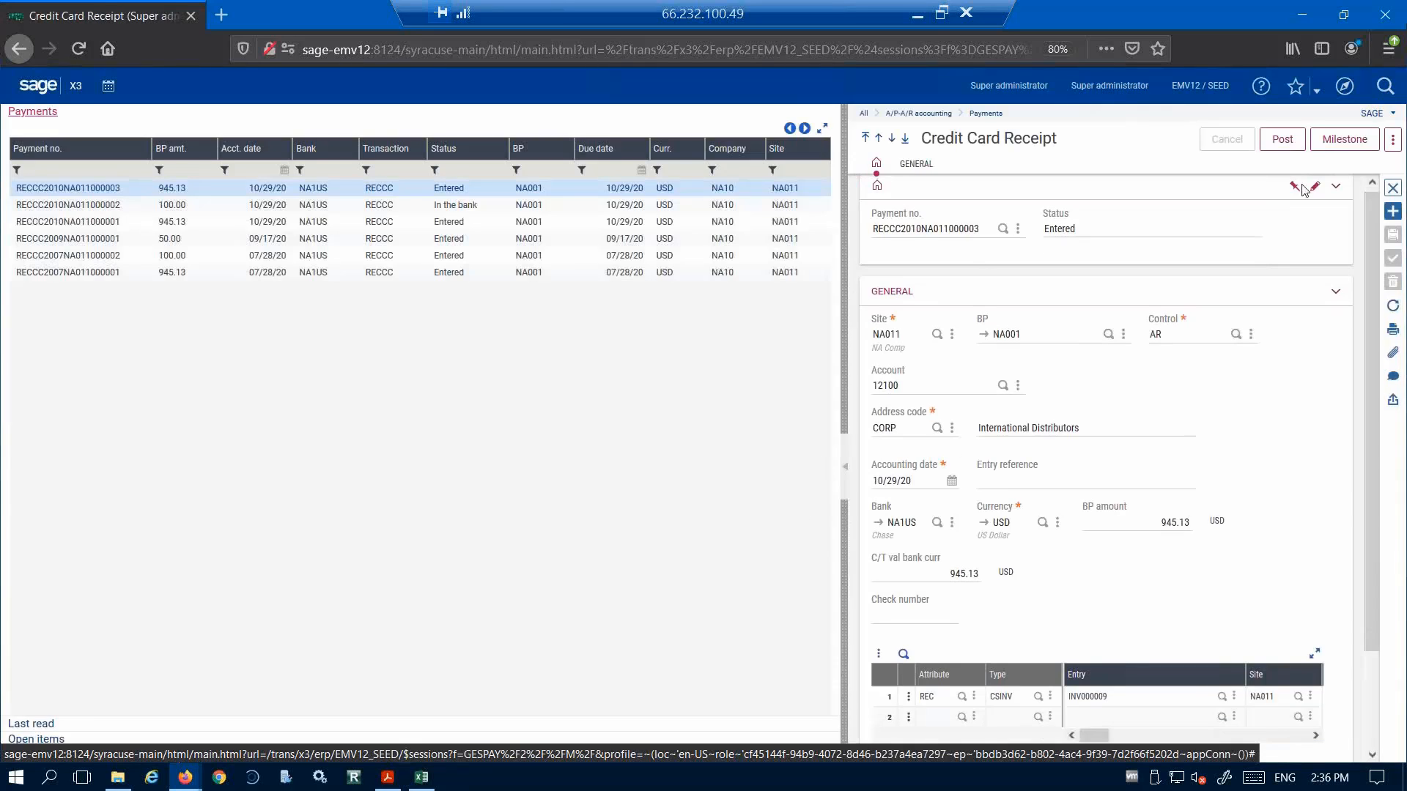
click(1393, 212)
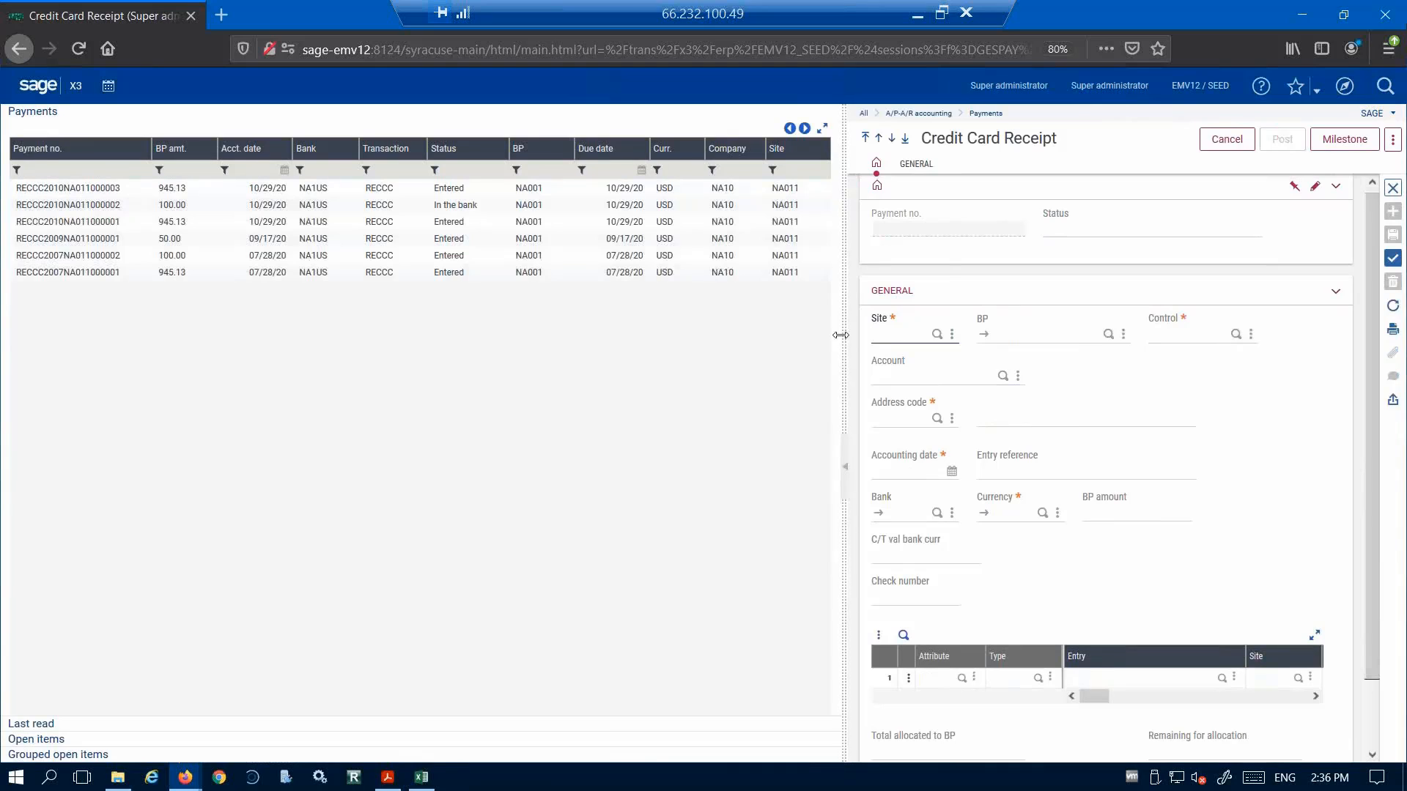
drag(840, 334, 662, 352)
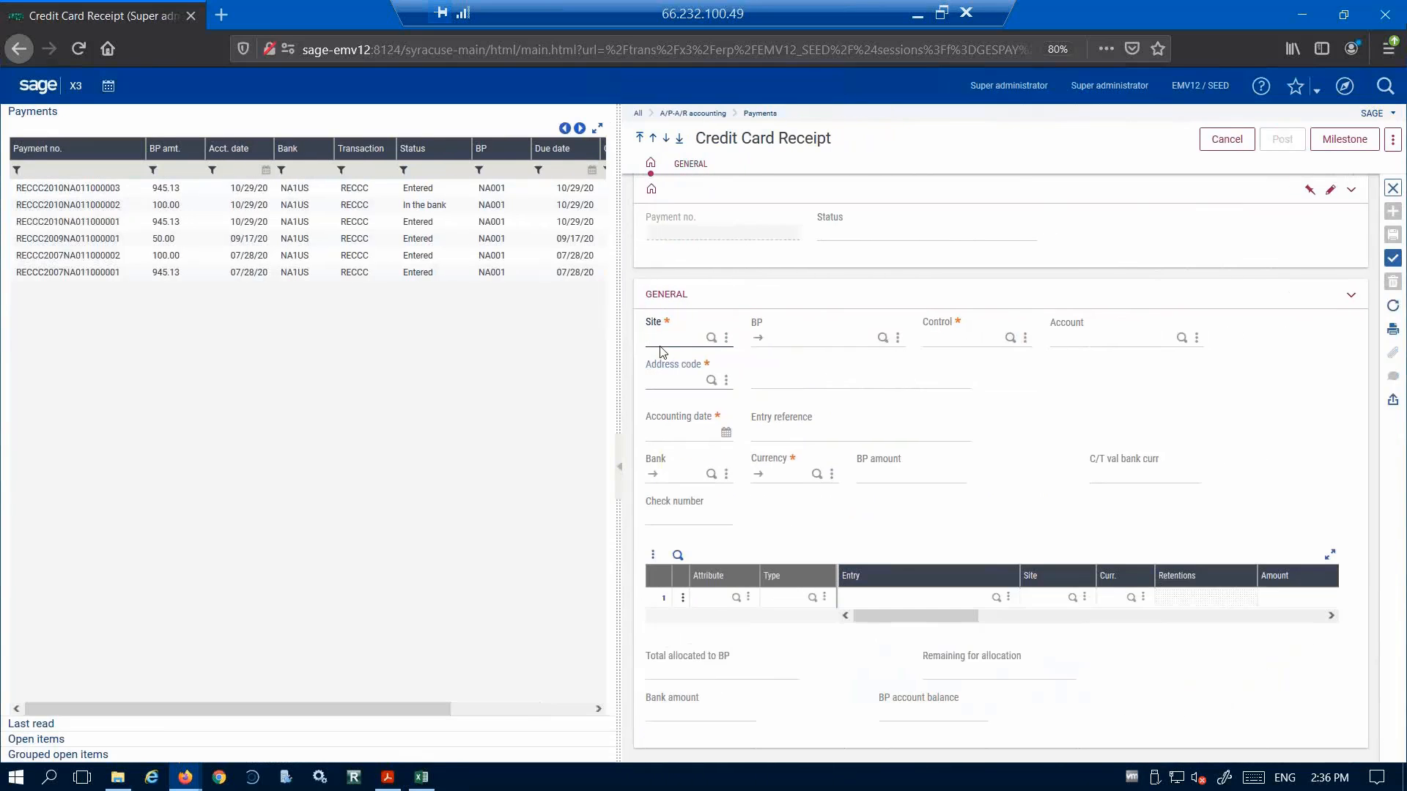
- Set the receipt's site to NA011 and its business partner to International Distributors
click(656, 338)
text(na)
key(Tab)
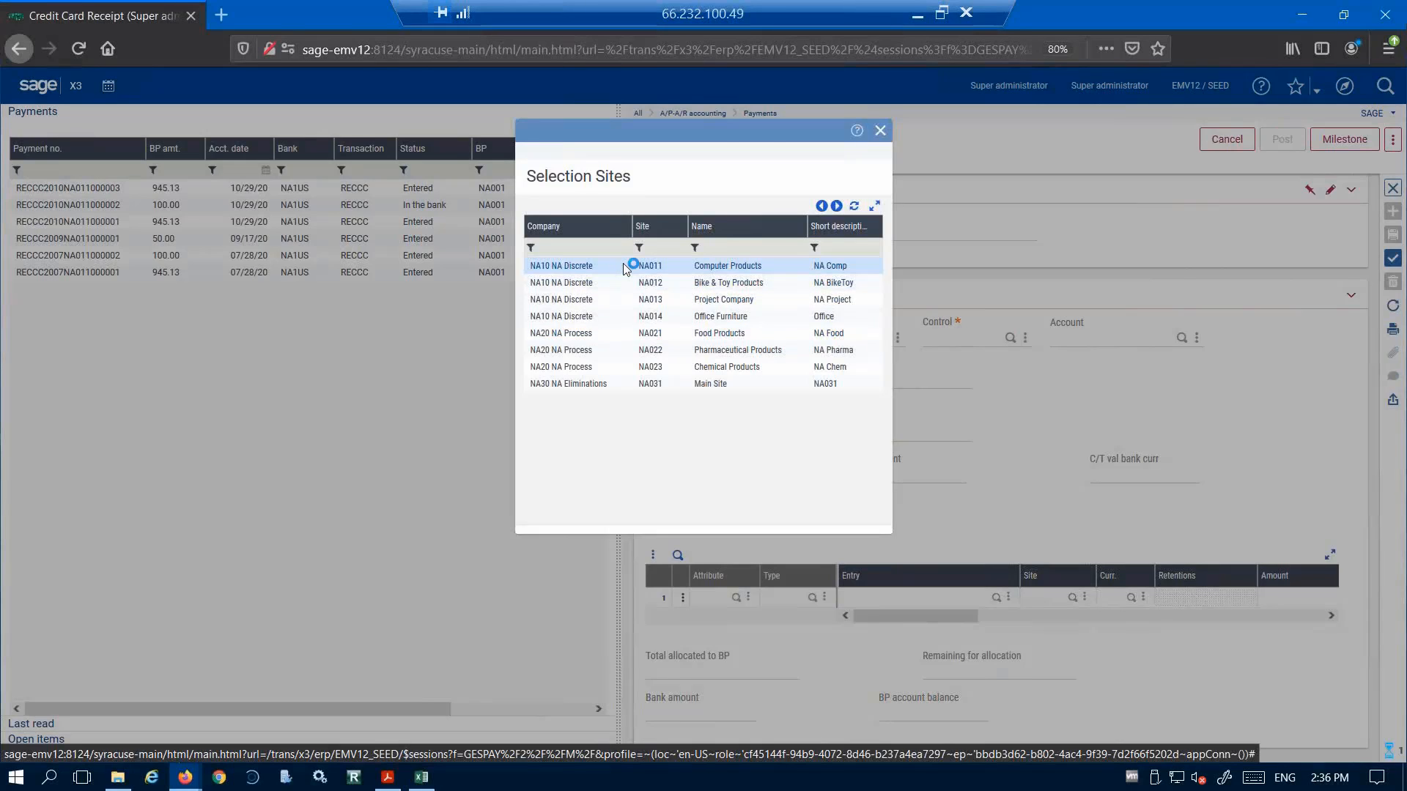
click(624, 270)
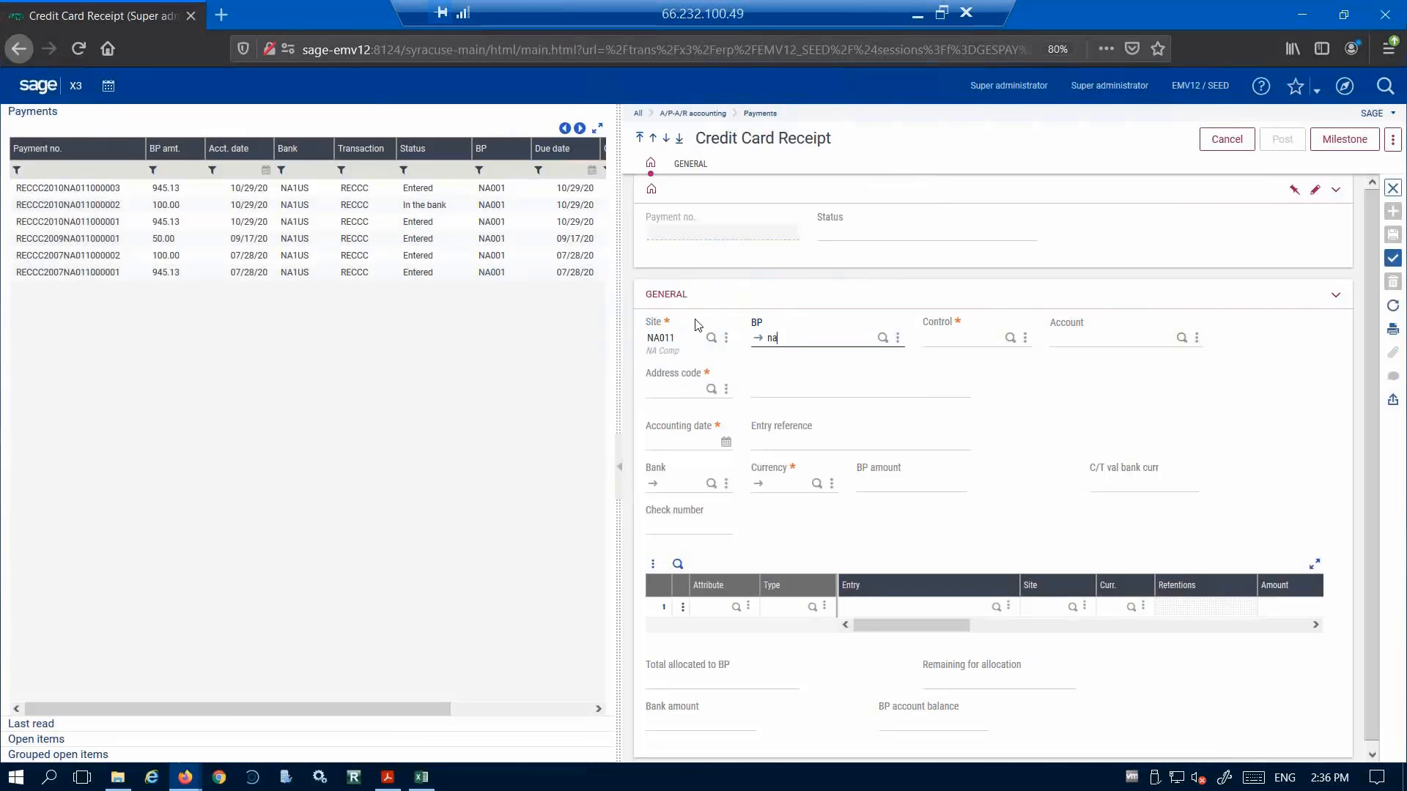
text(na)
key(Tab)
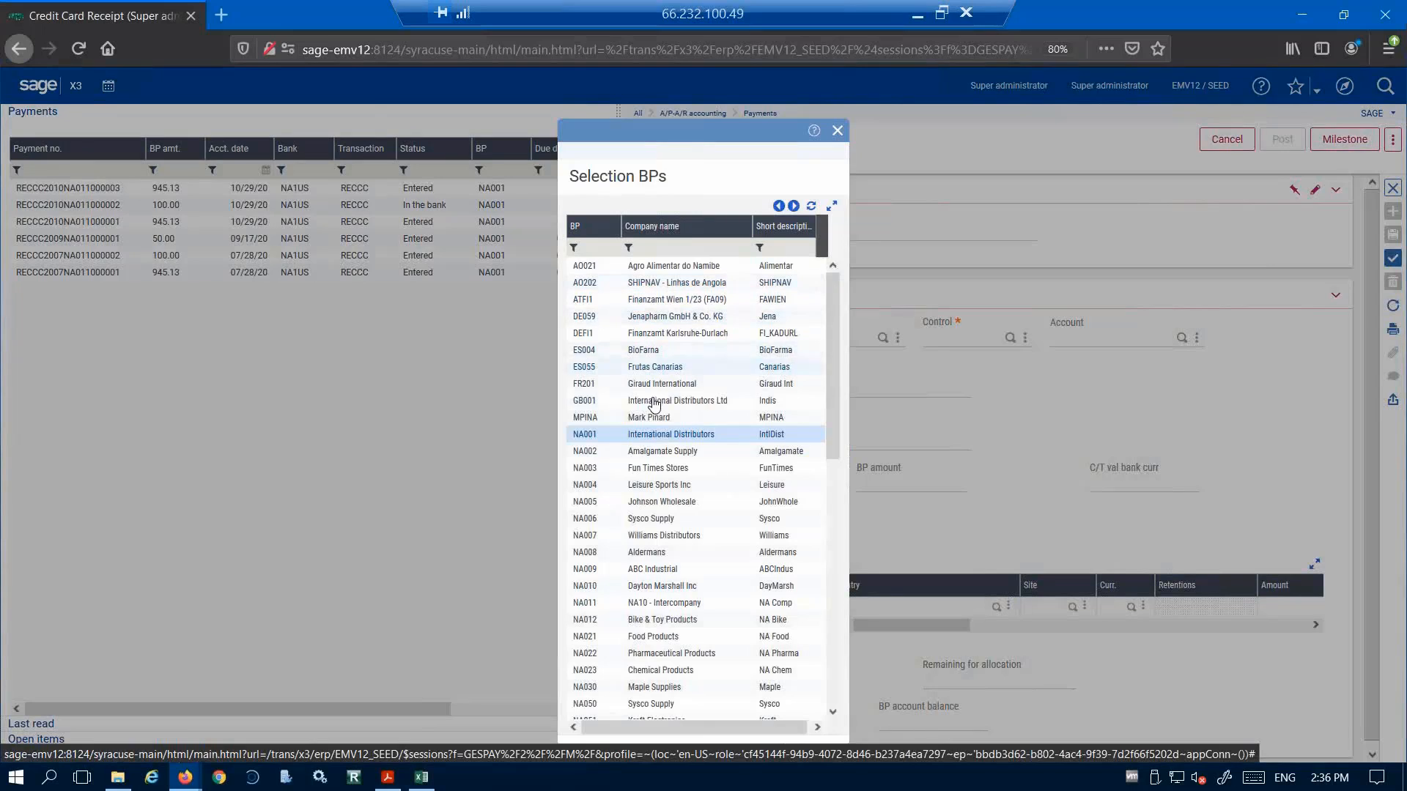
click(655, 435)
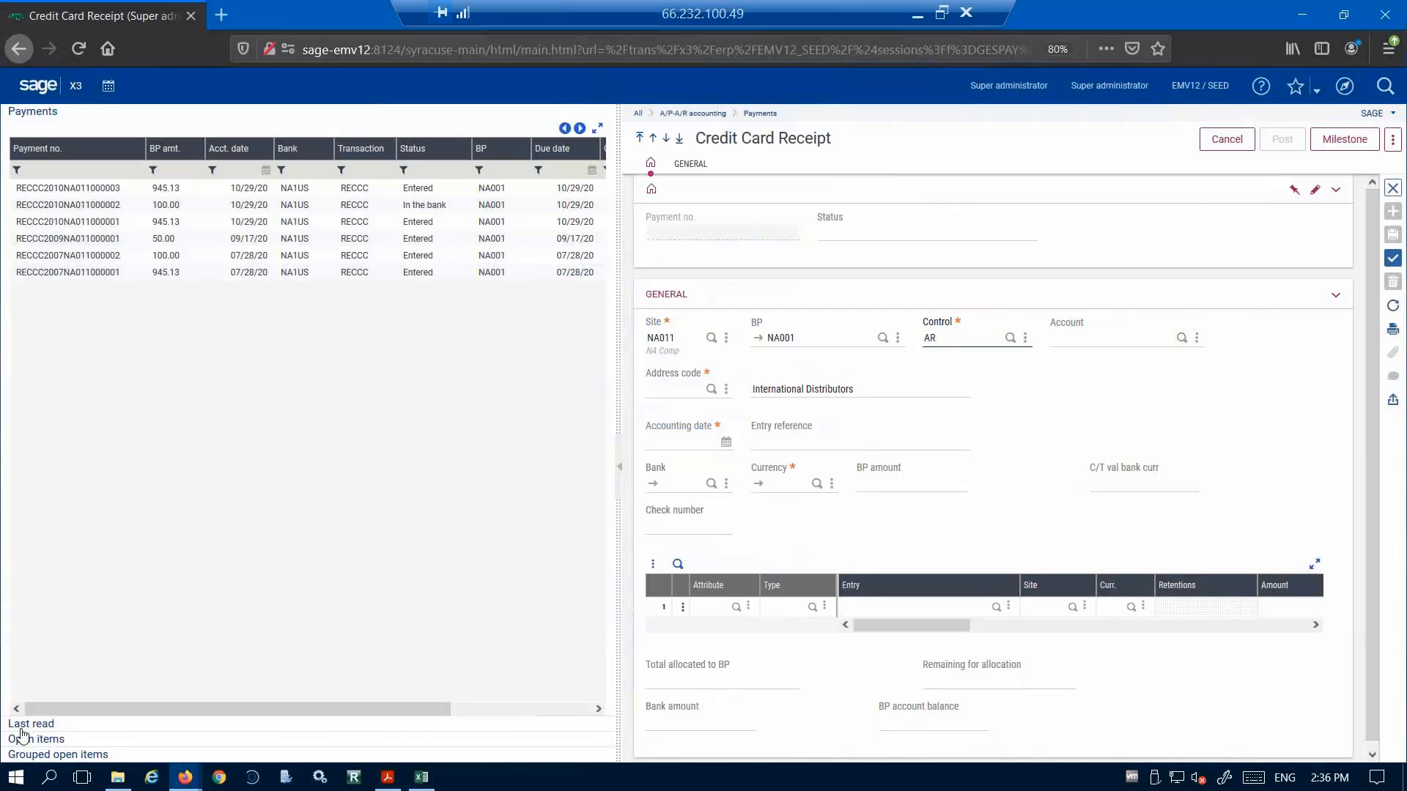
- Include the open item due 11/28/20 in the receipt and choose NA1US as the bank
click(22, 737)
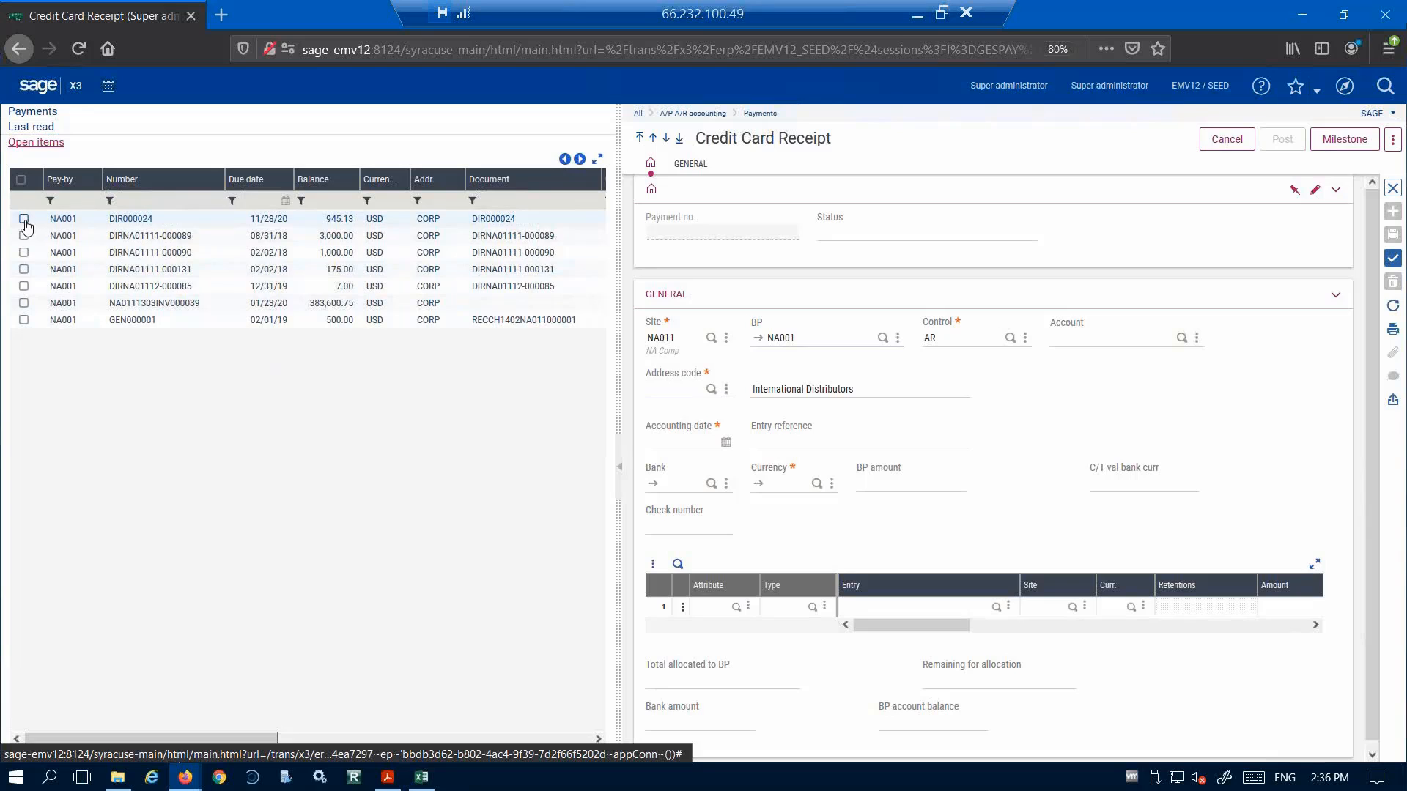
click(24, 219)
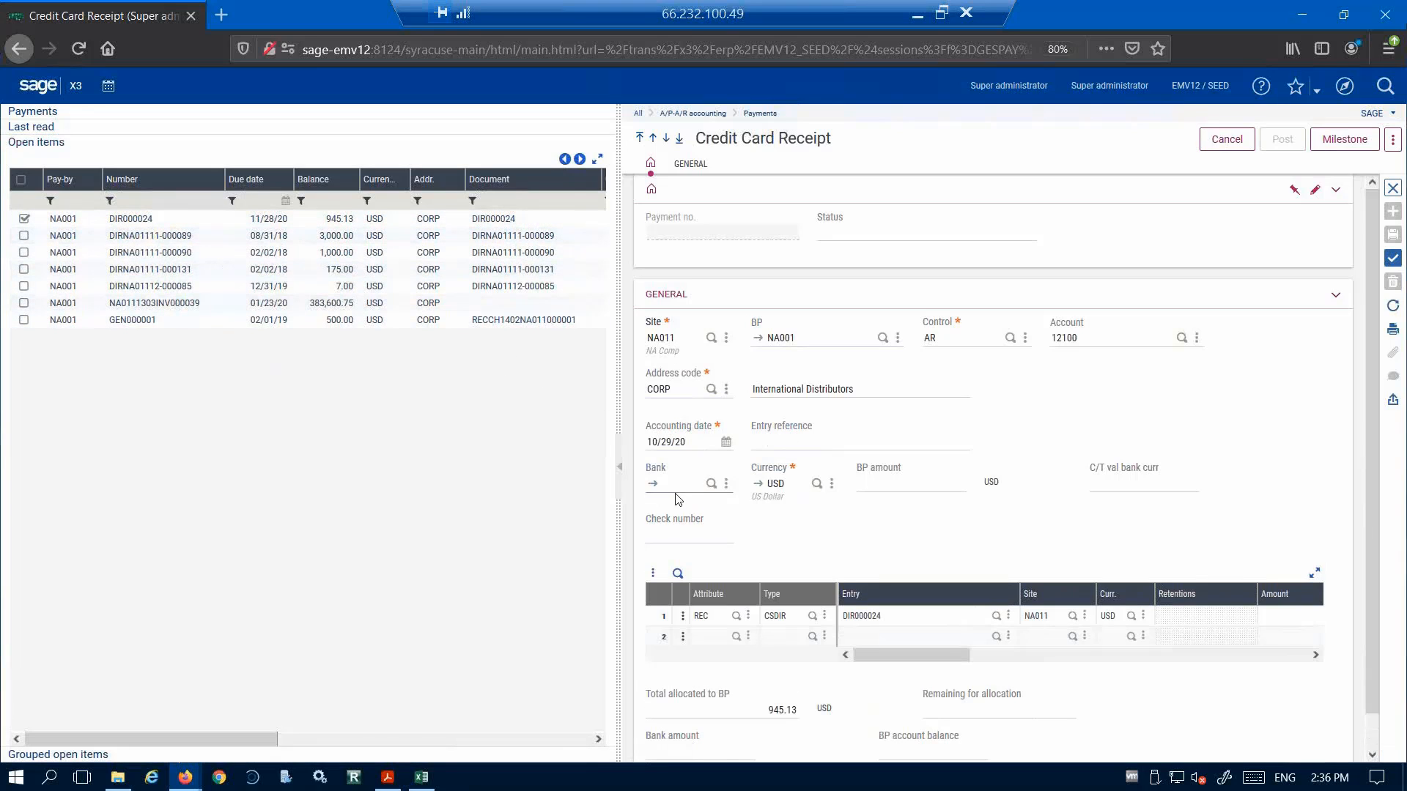
click(710, 483)
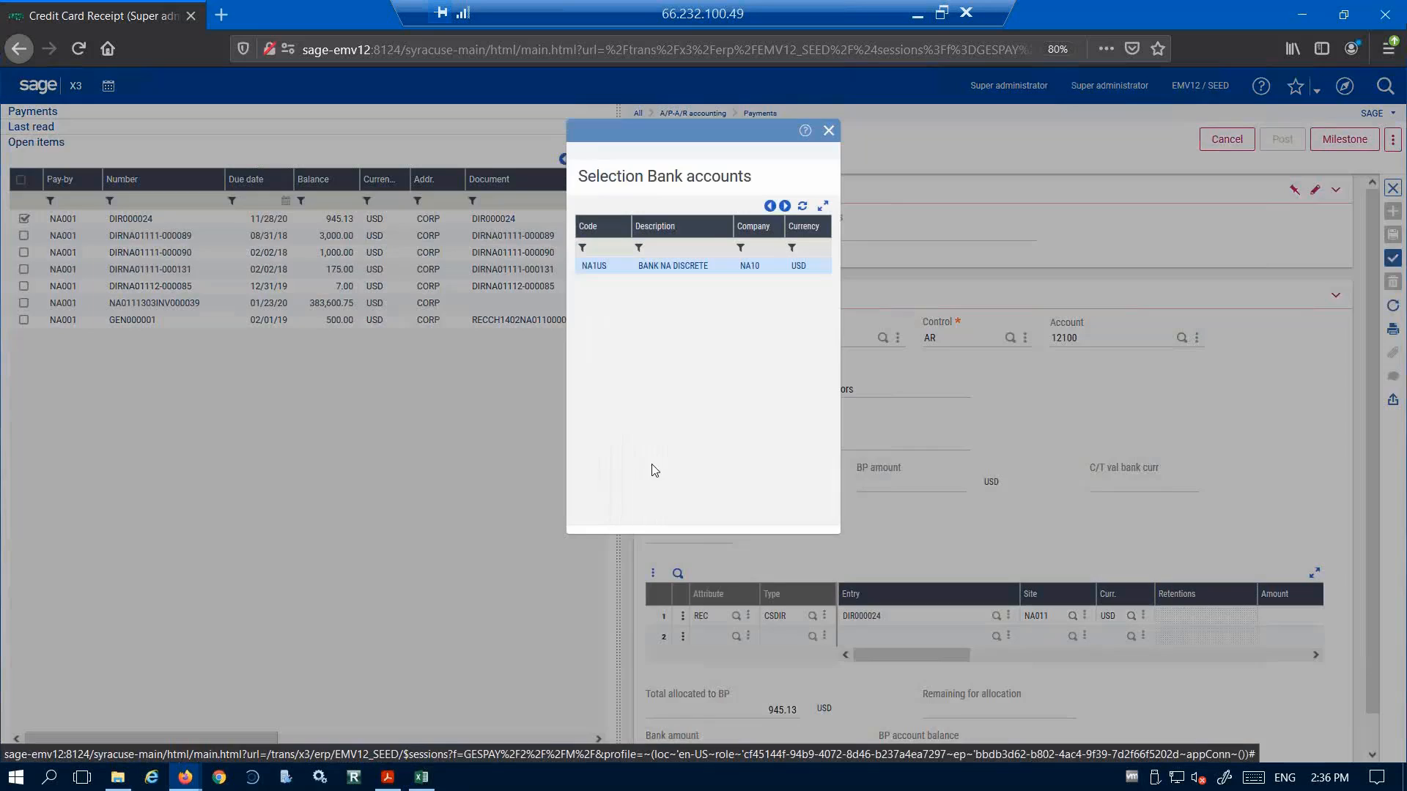
click(680, 267)
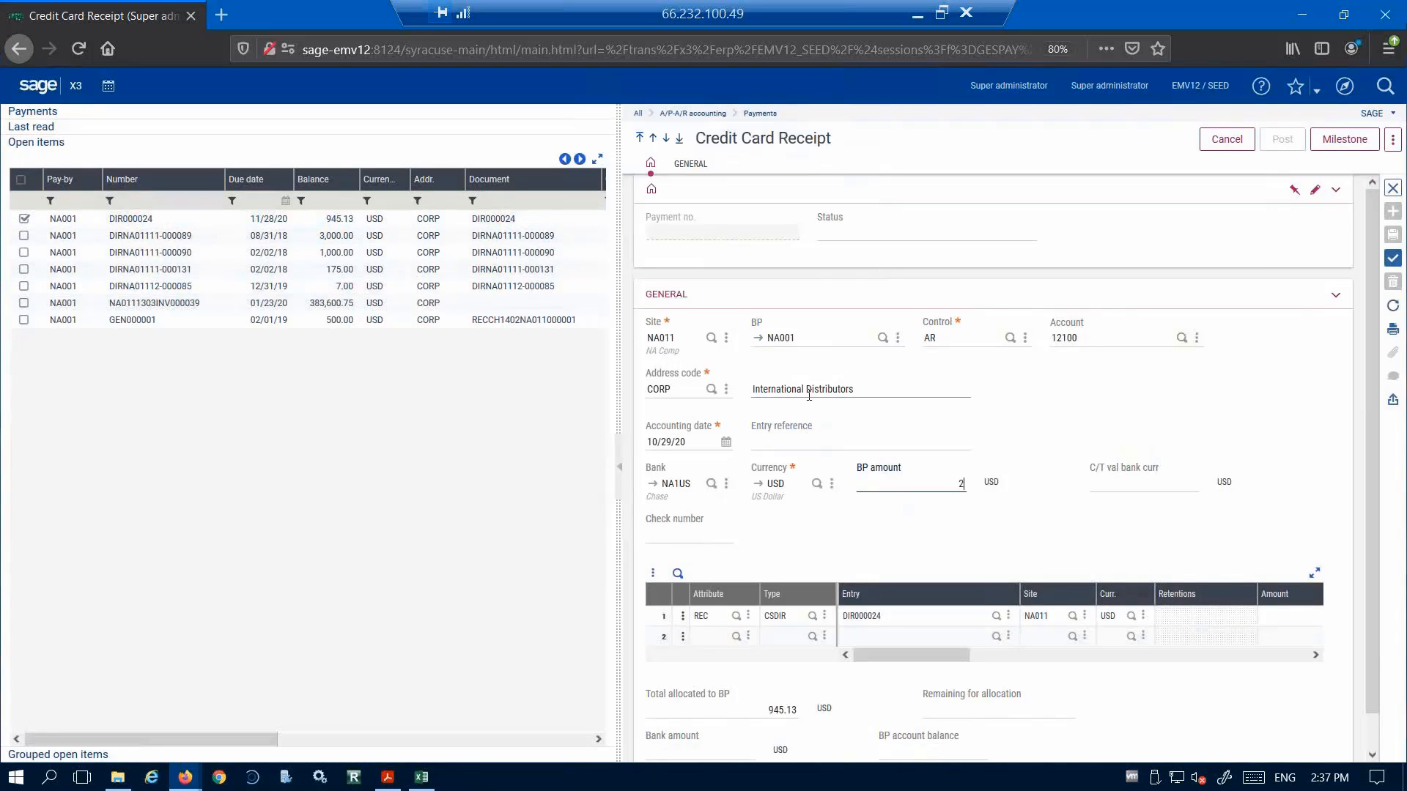
- Set the BP amount and the invoice line's allocated amount to 250.00, and create the receipt
text(0.0)
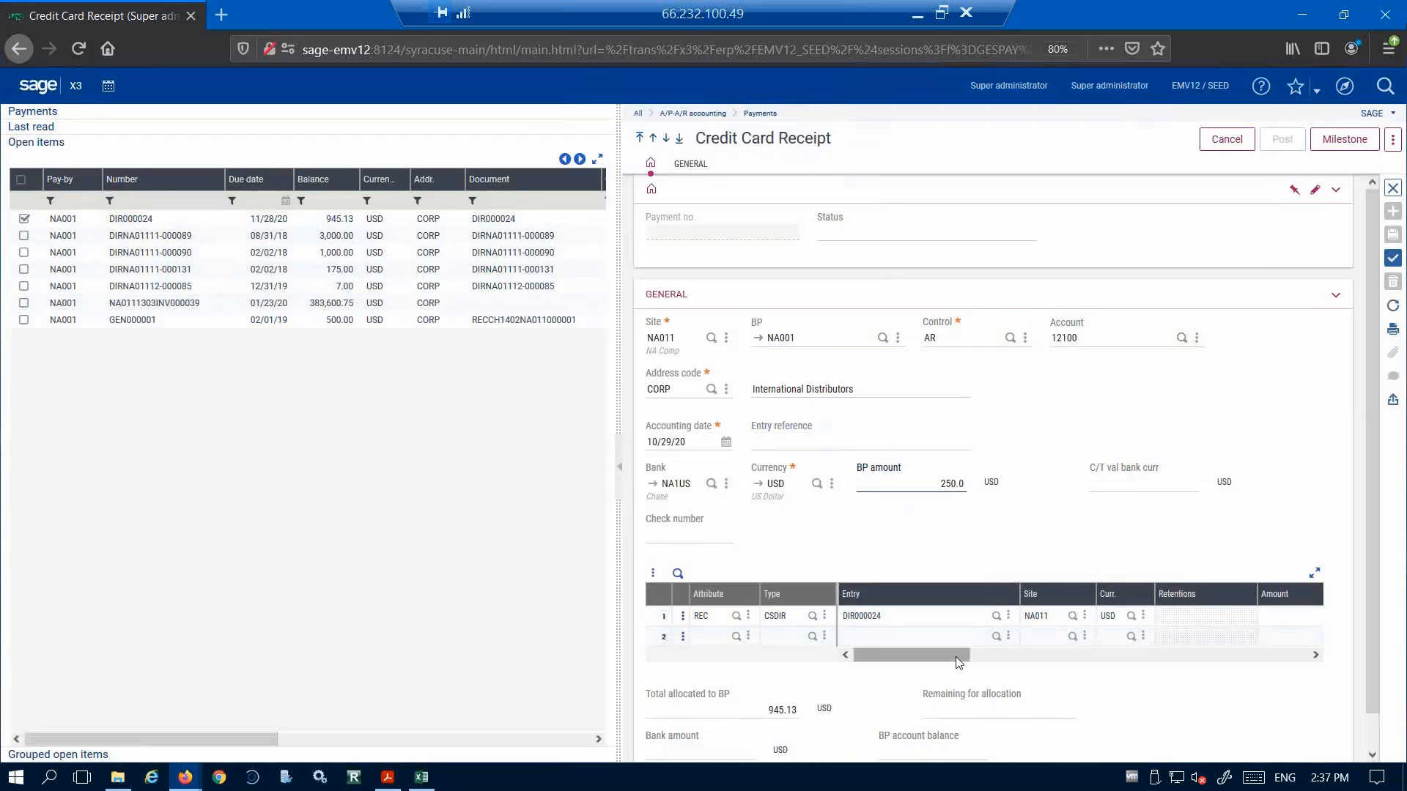
drag(956, 657, 1030, 657)
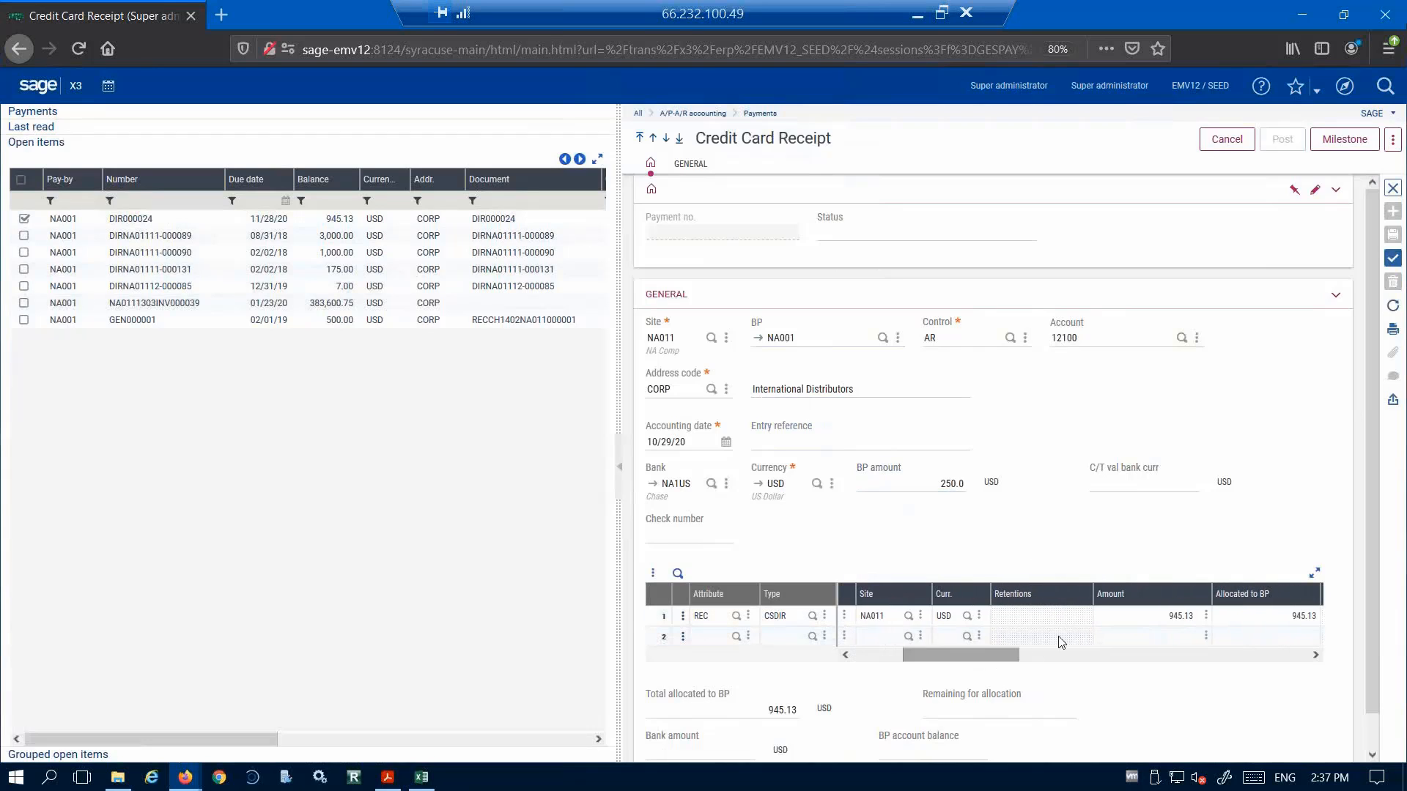
click(1170, 615)
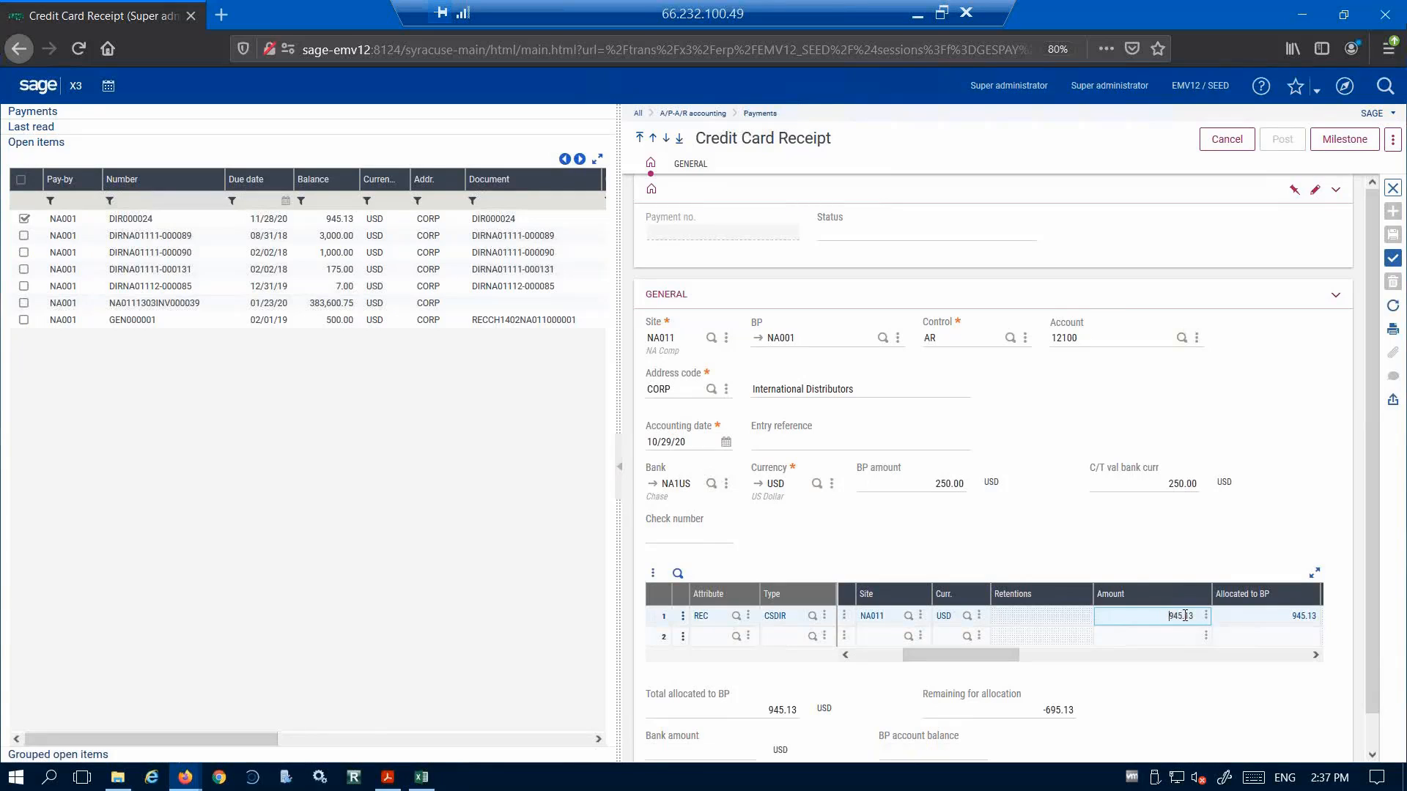
text(250.0)
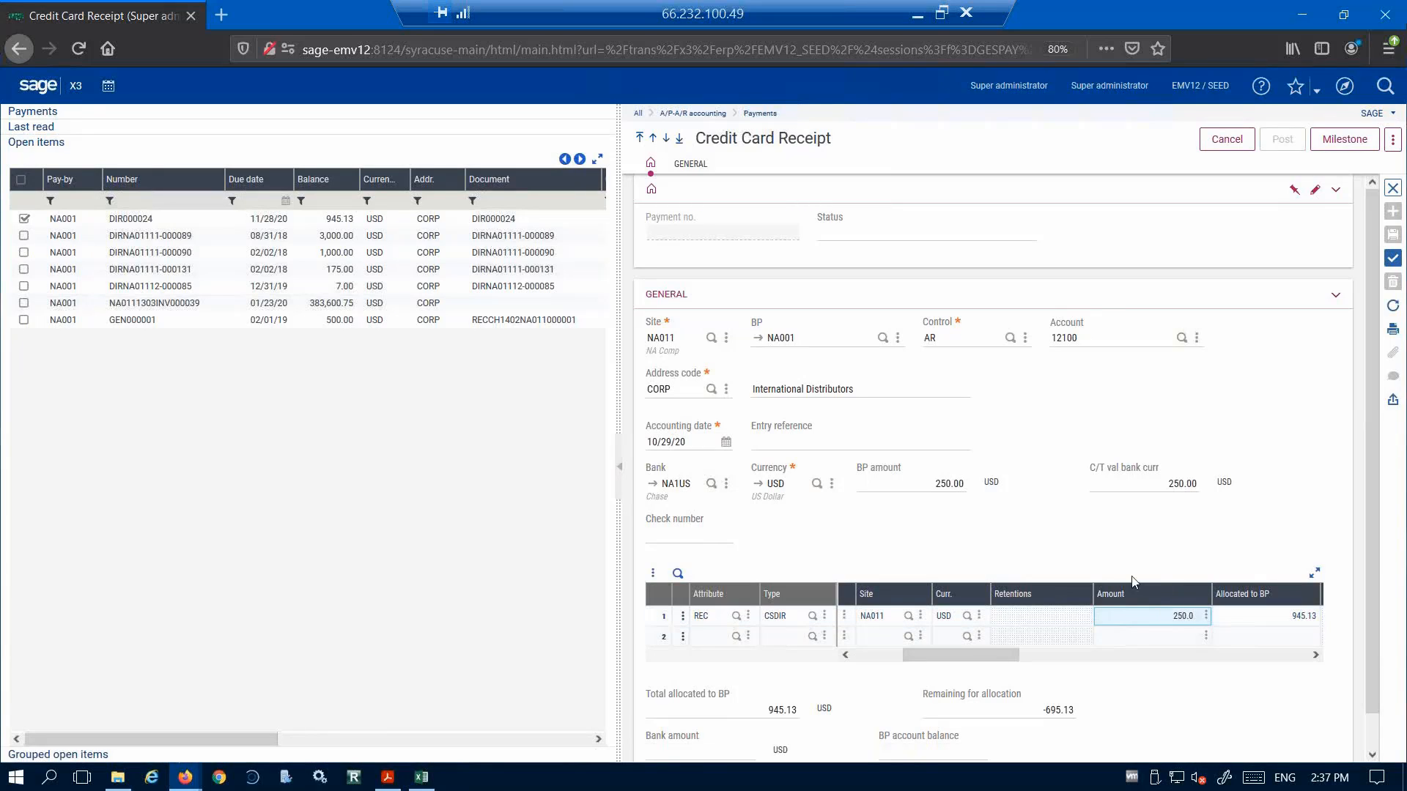
key(Tab)
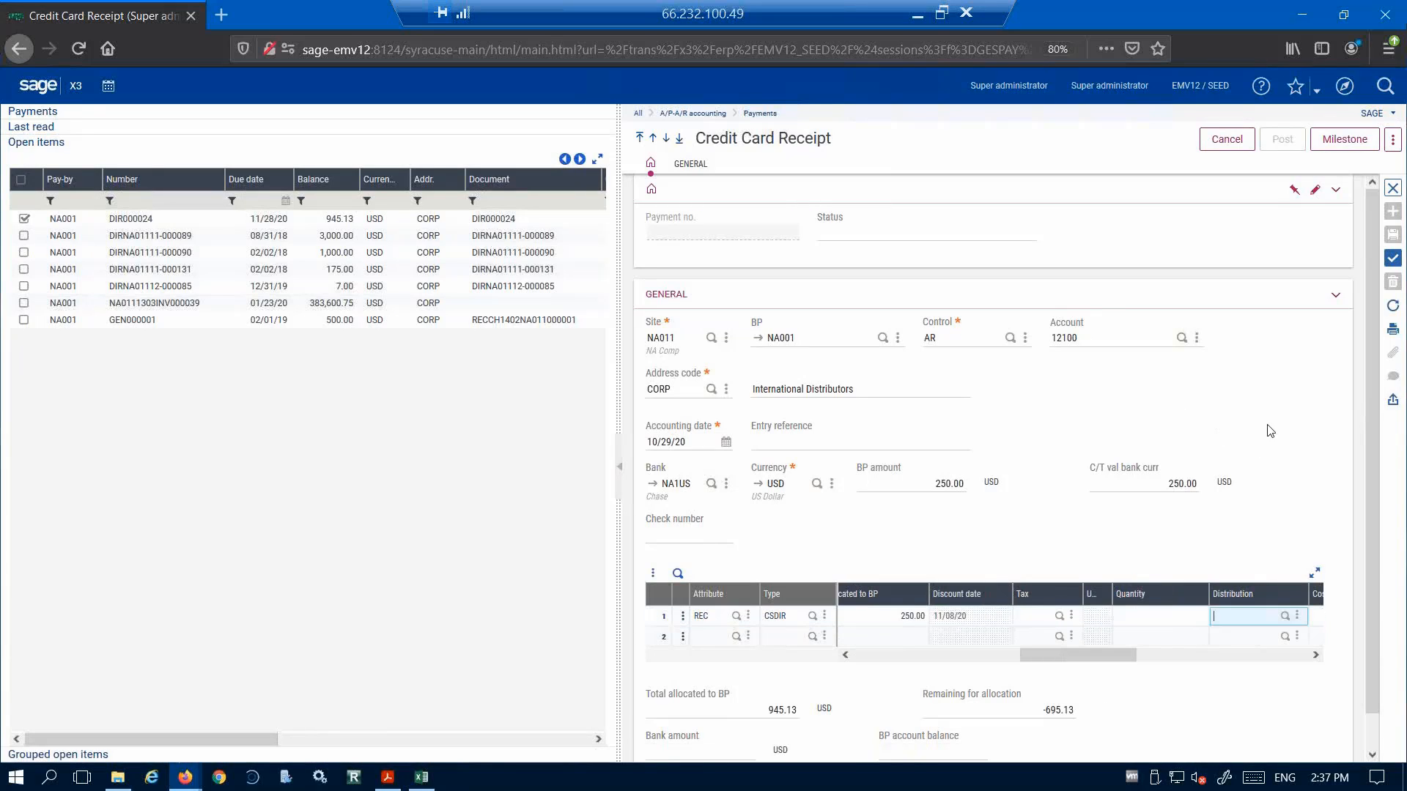
click(1289, 384)
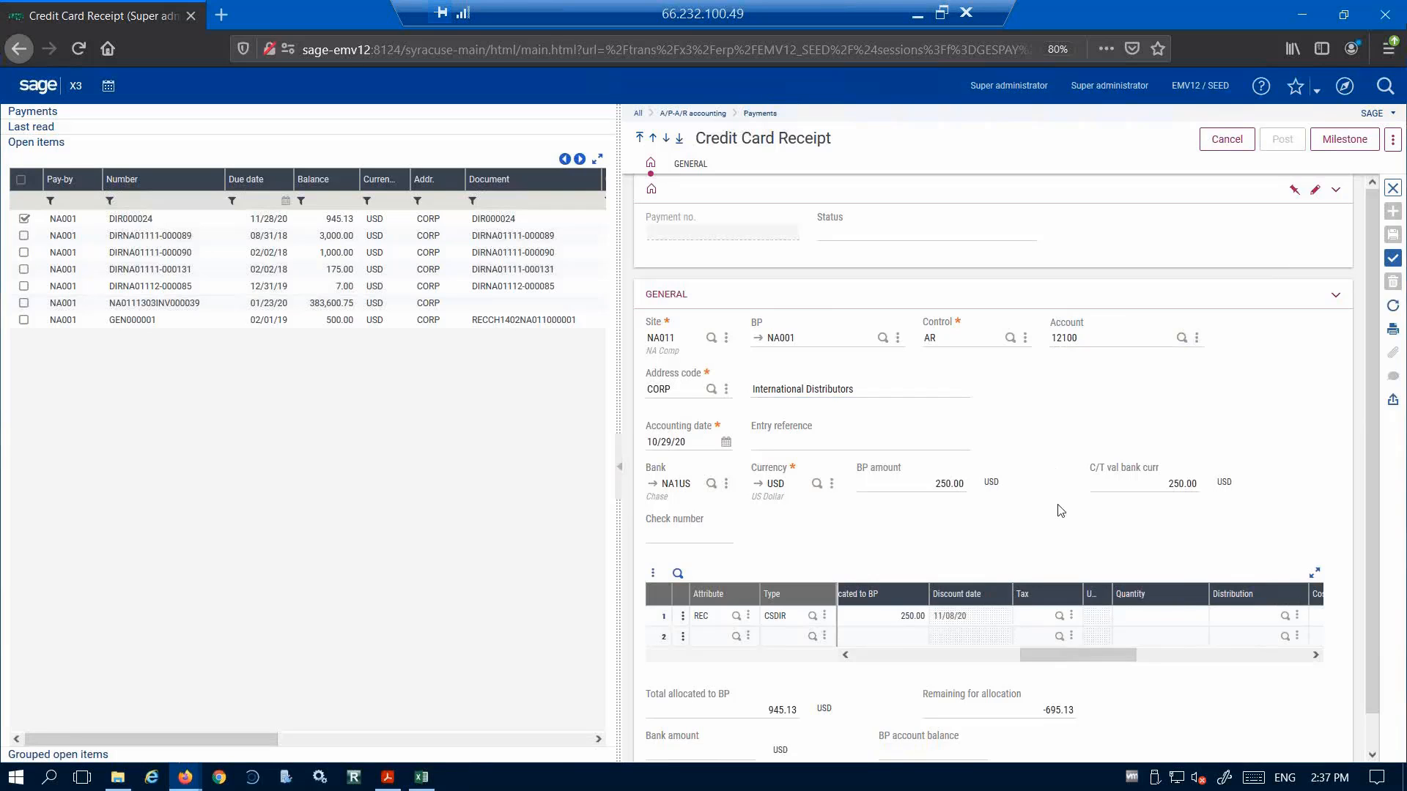
click(1393, 259)
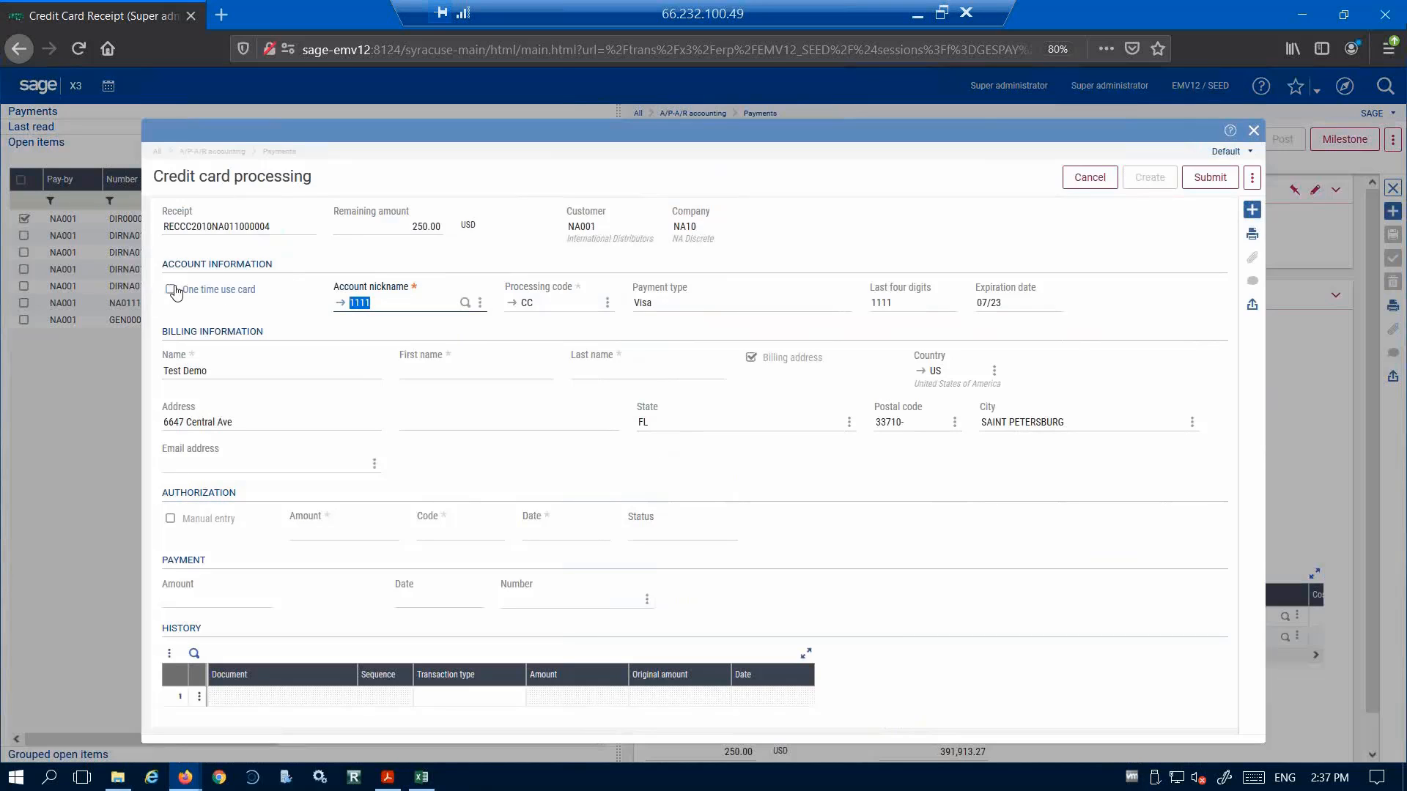
- Look through the saved card accounts, try the one-time use card option, and enter DEMO as a new account nickname
click(465, 304)
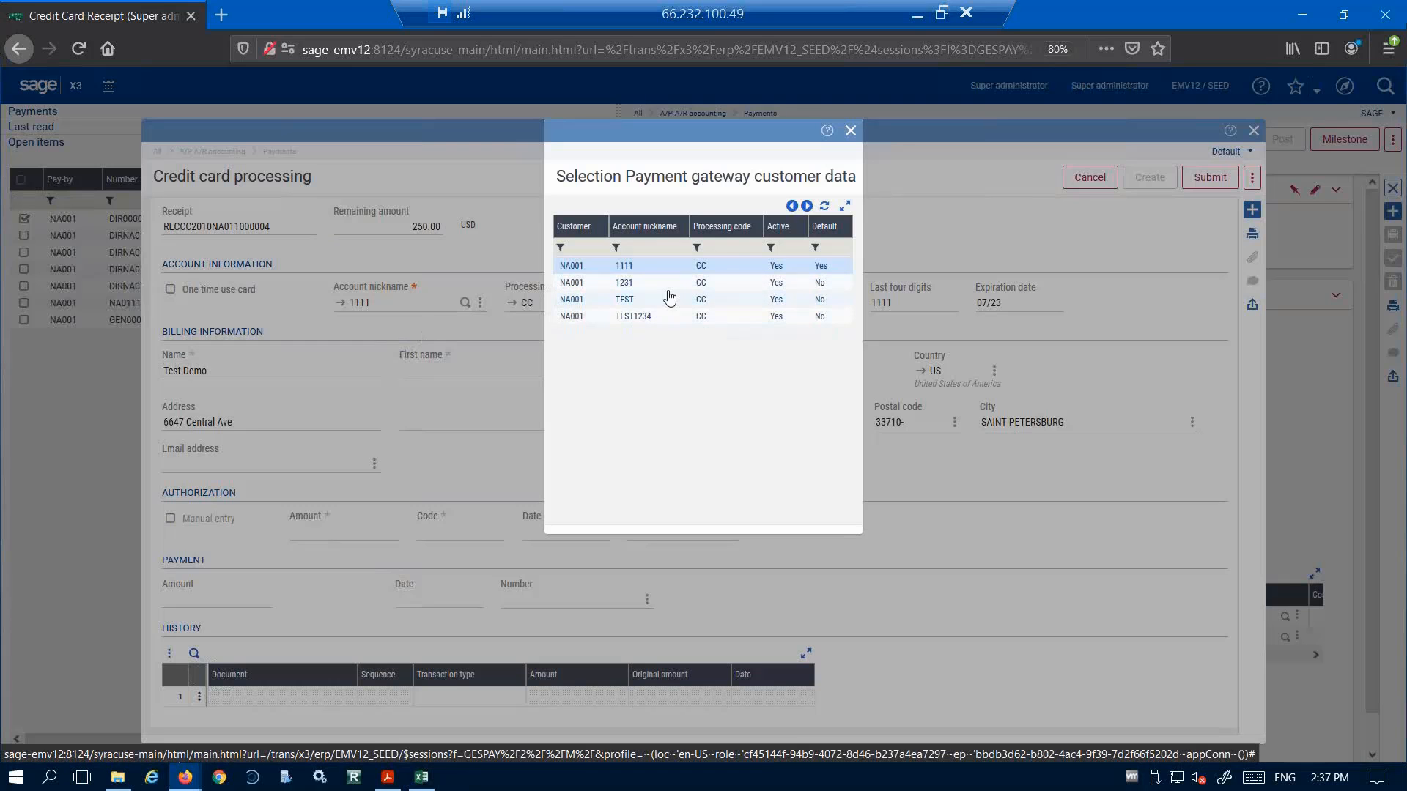
click(850, 131)
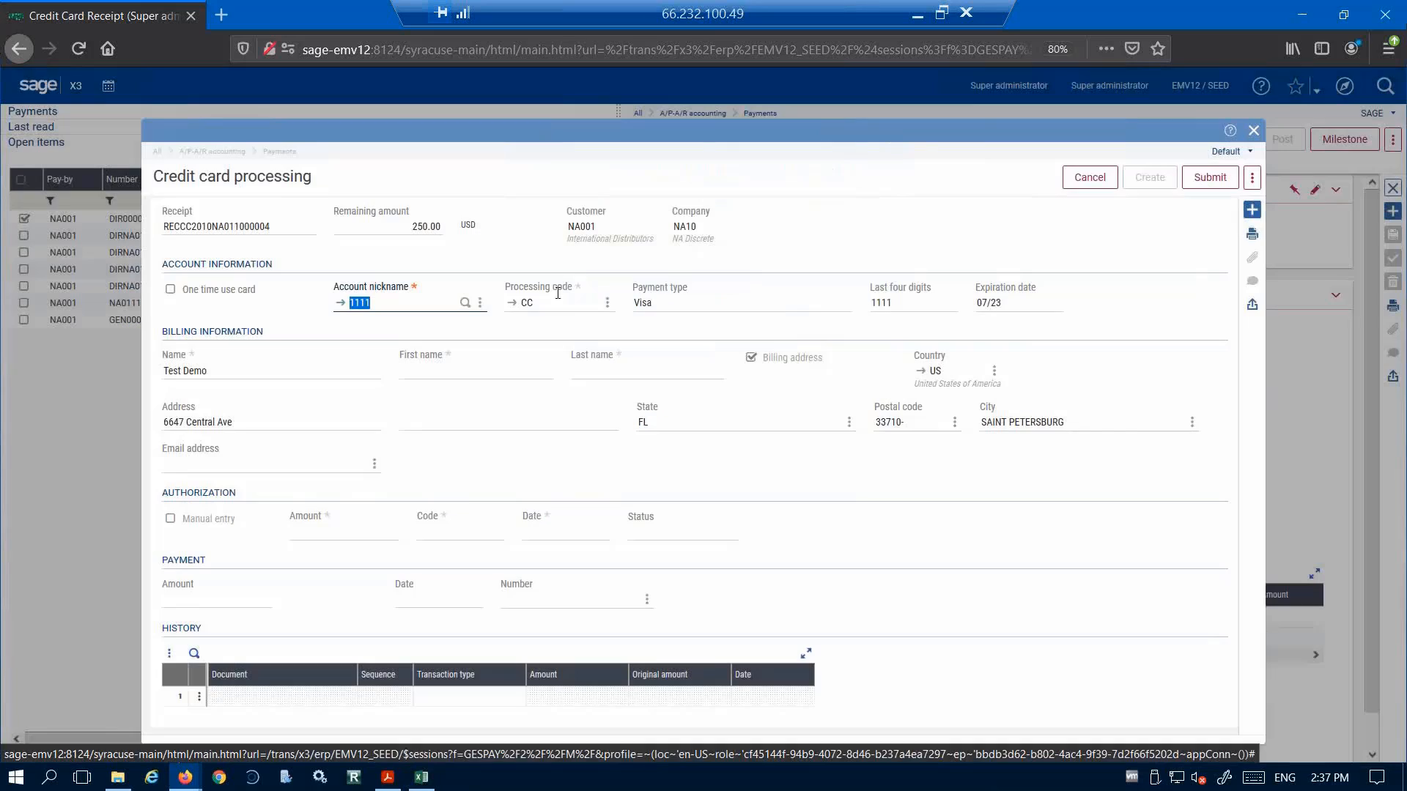
click(221, 291)
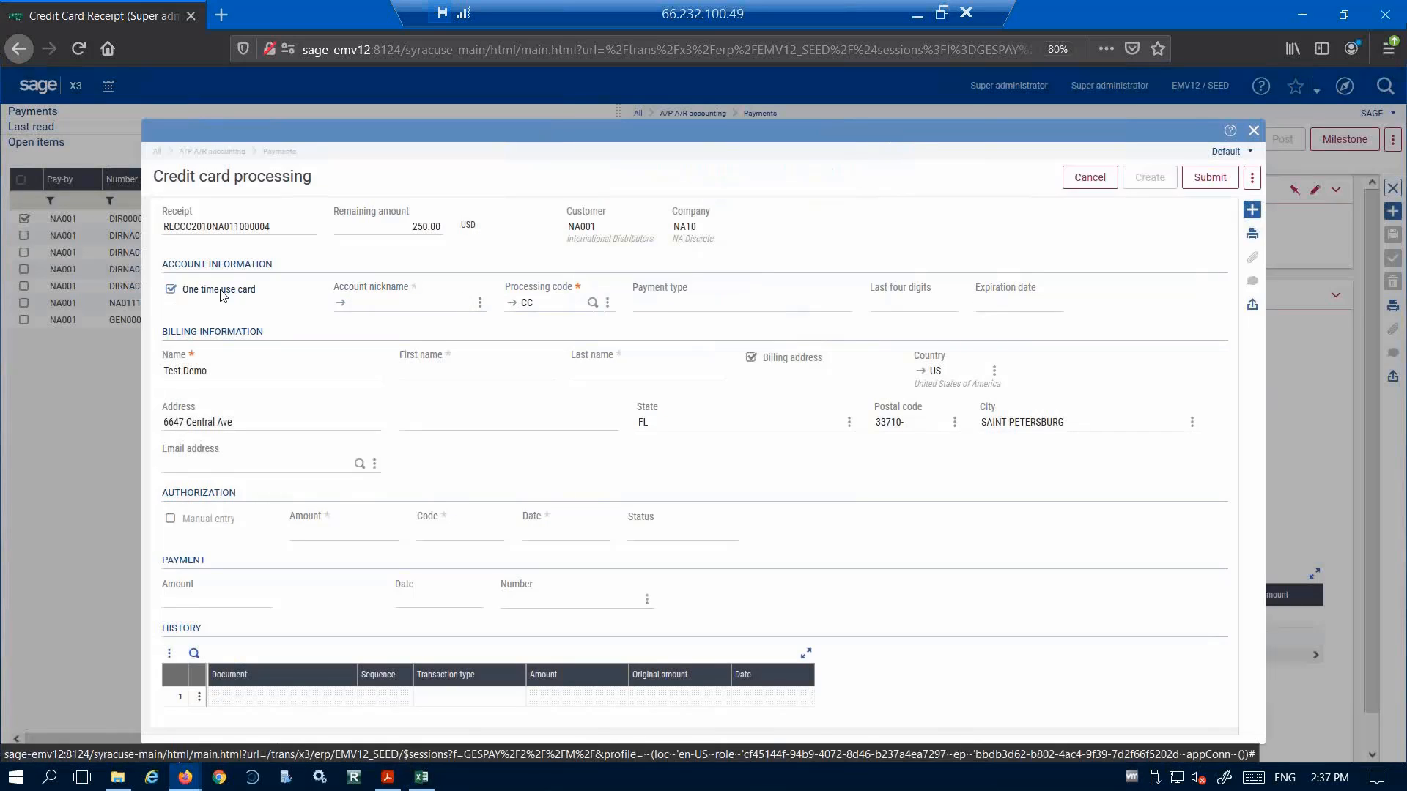
click(221, 291)
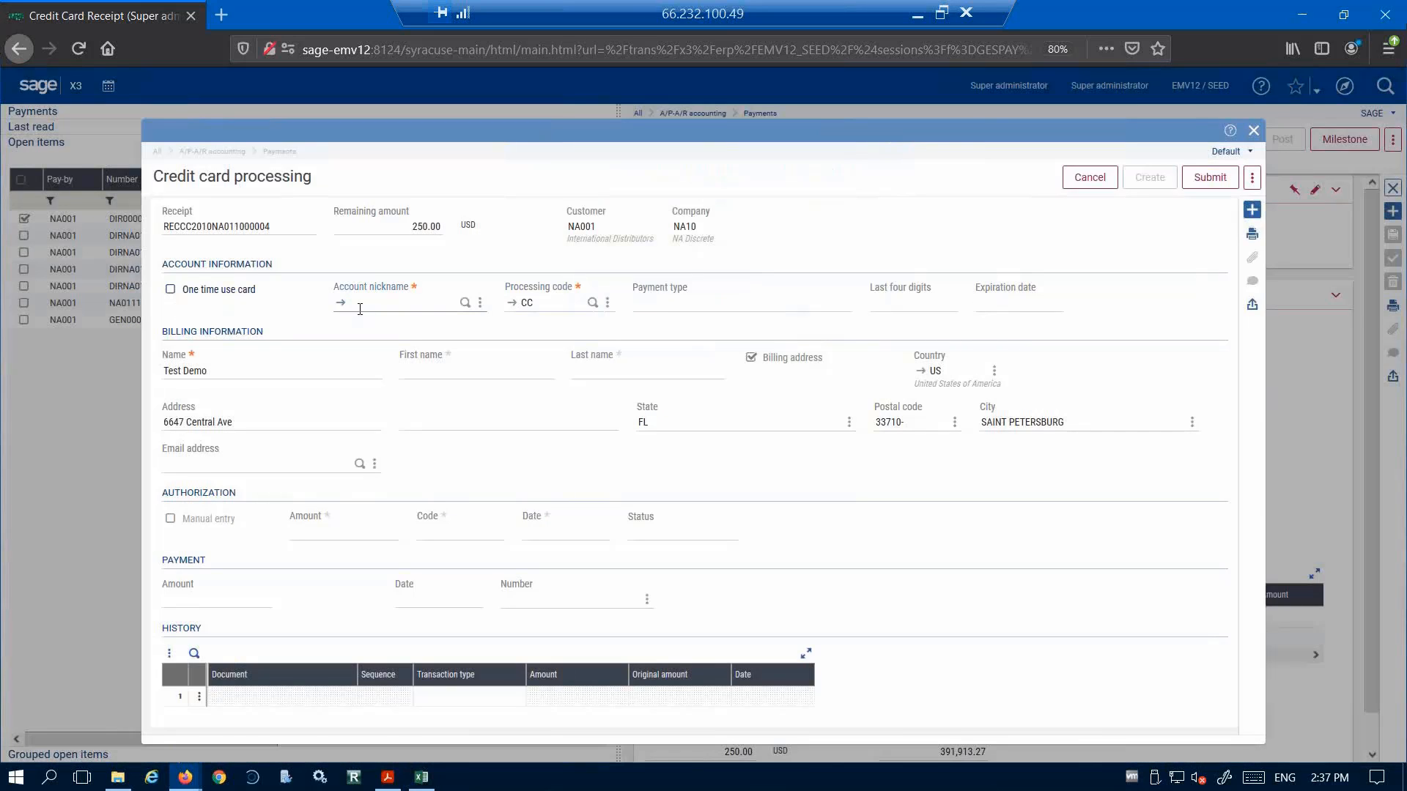
click(431, 309)
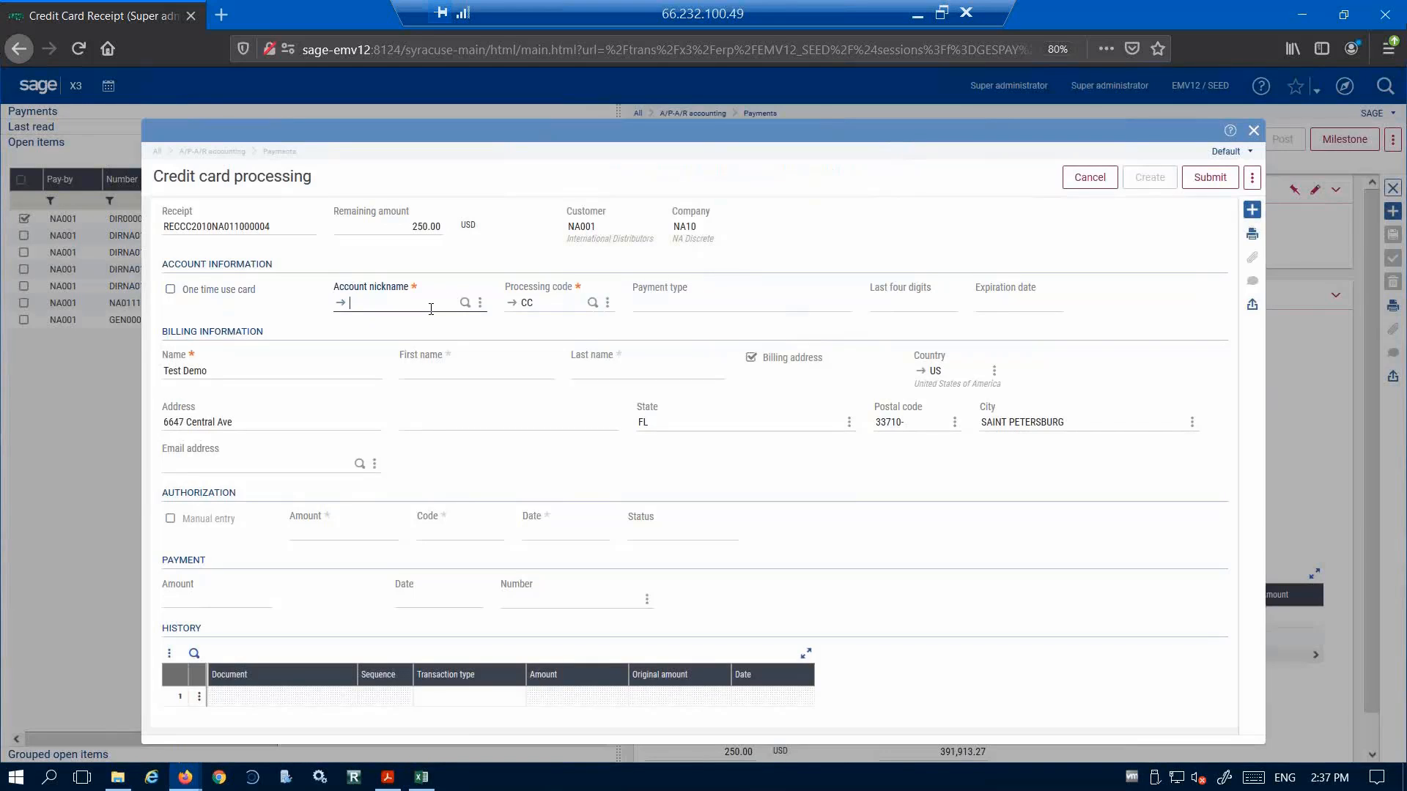
key(Tab)
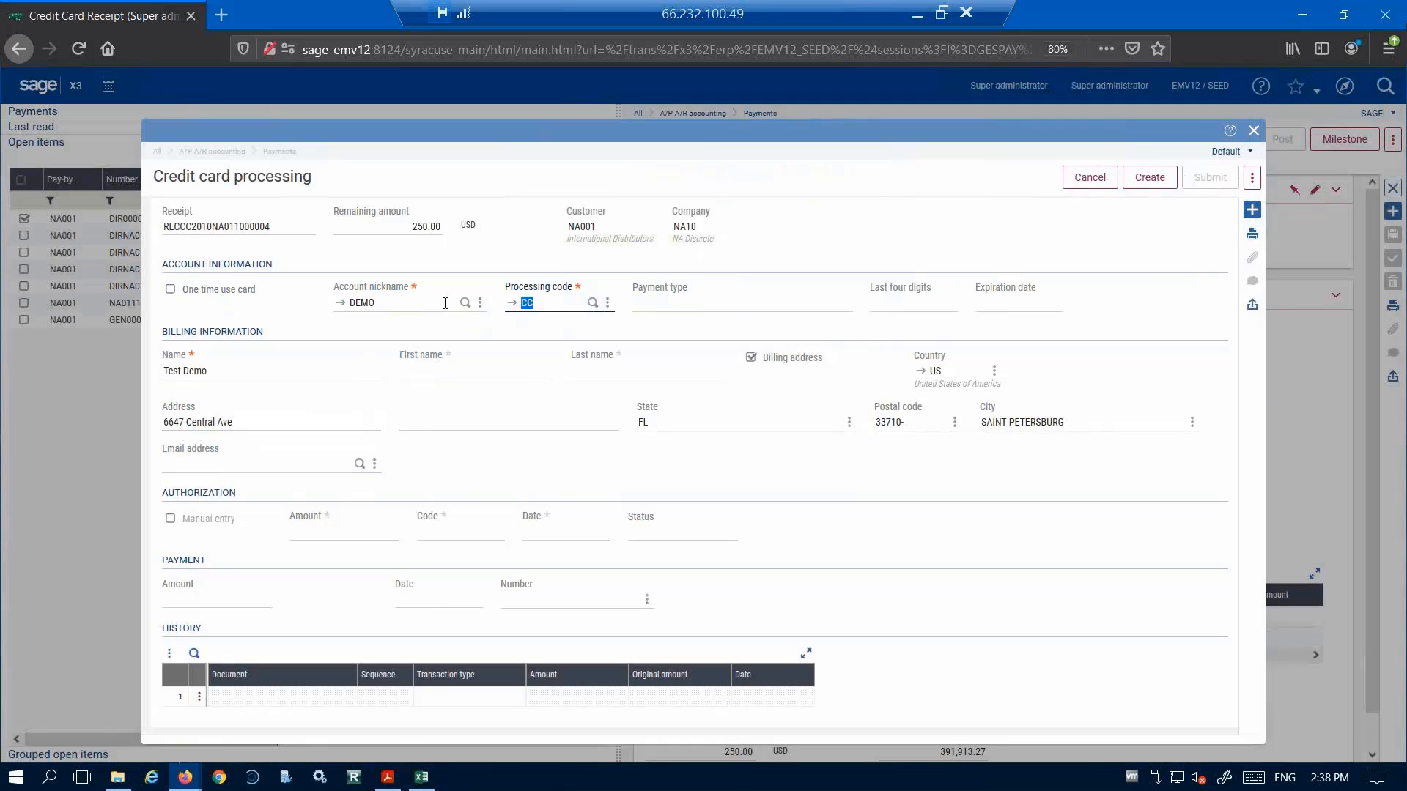
- Select the saved card account TEST1234, submit it for authorization, and close the credit card processing window
click(467, 304)
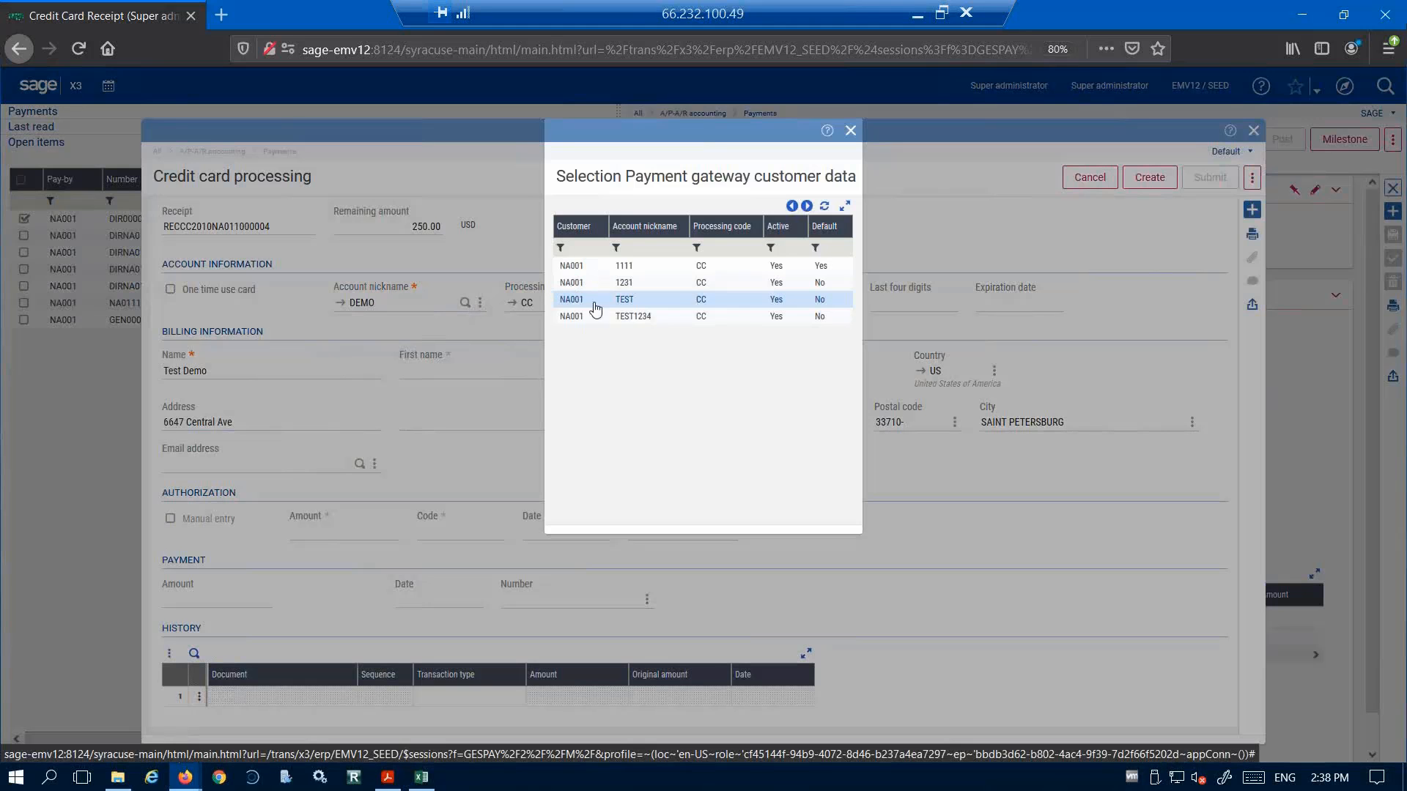
click(595, 317)
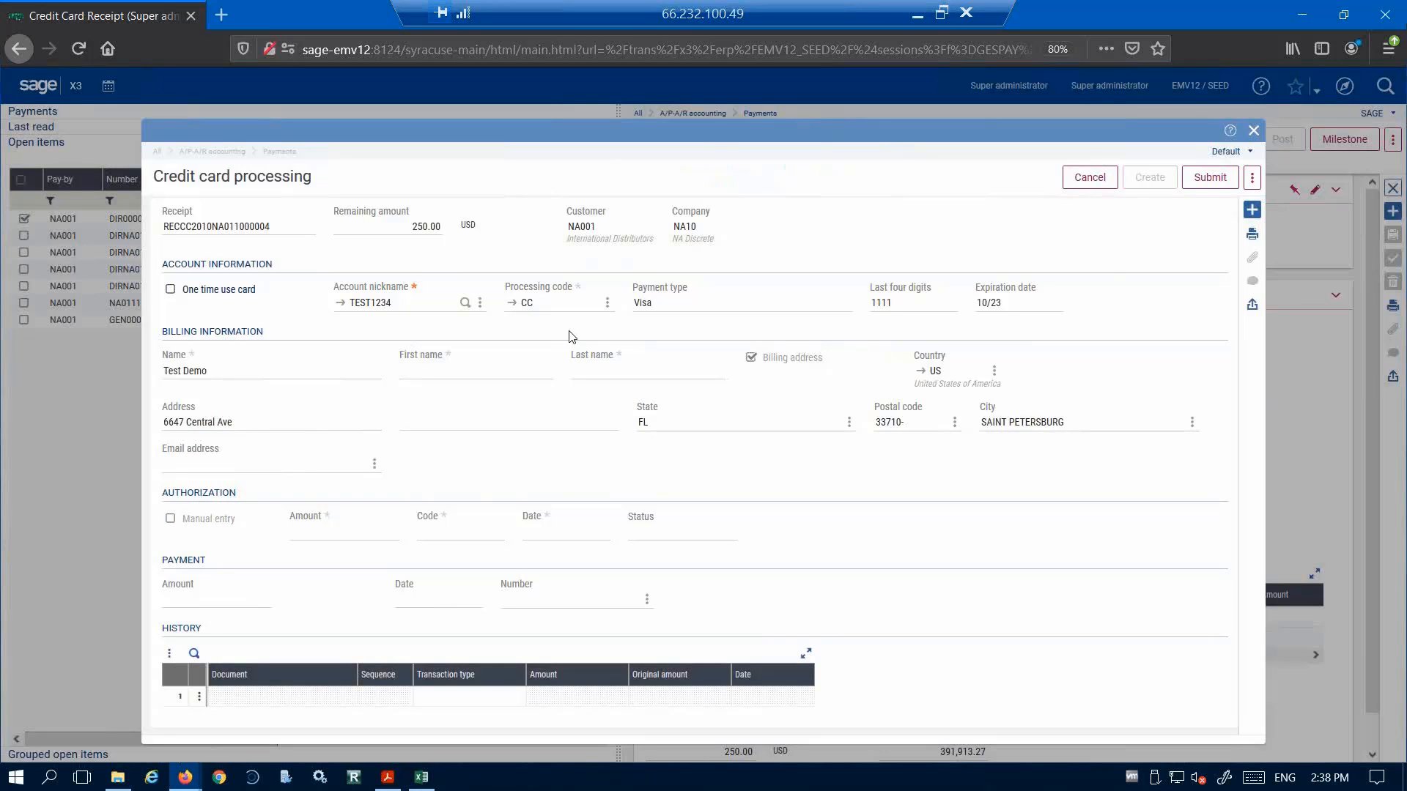
click(1212, 179)
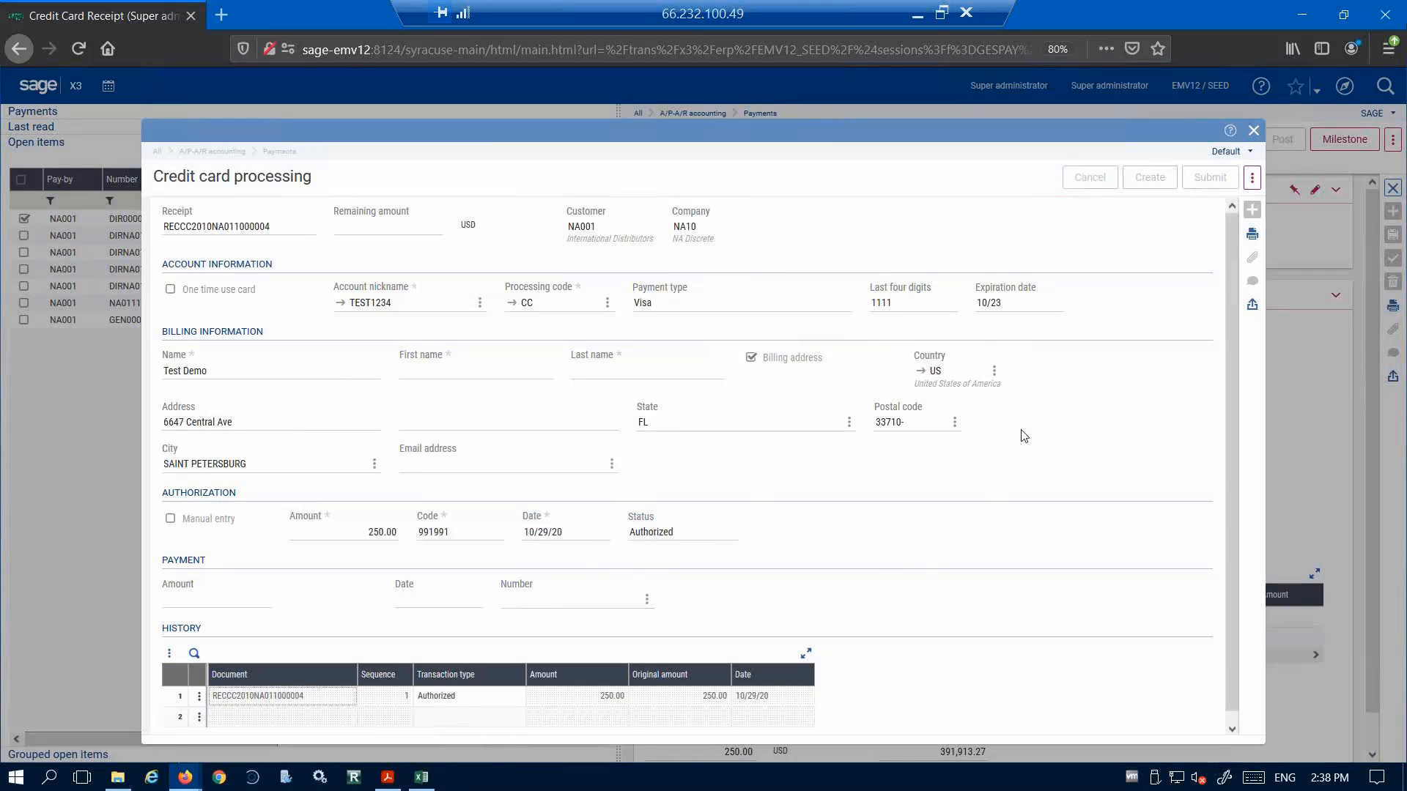
click(1254, 131)
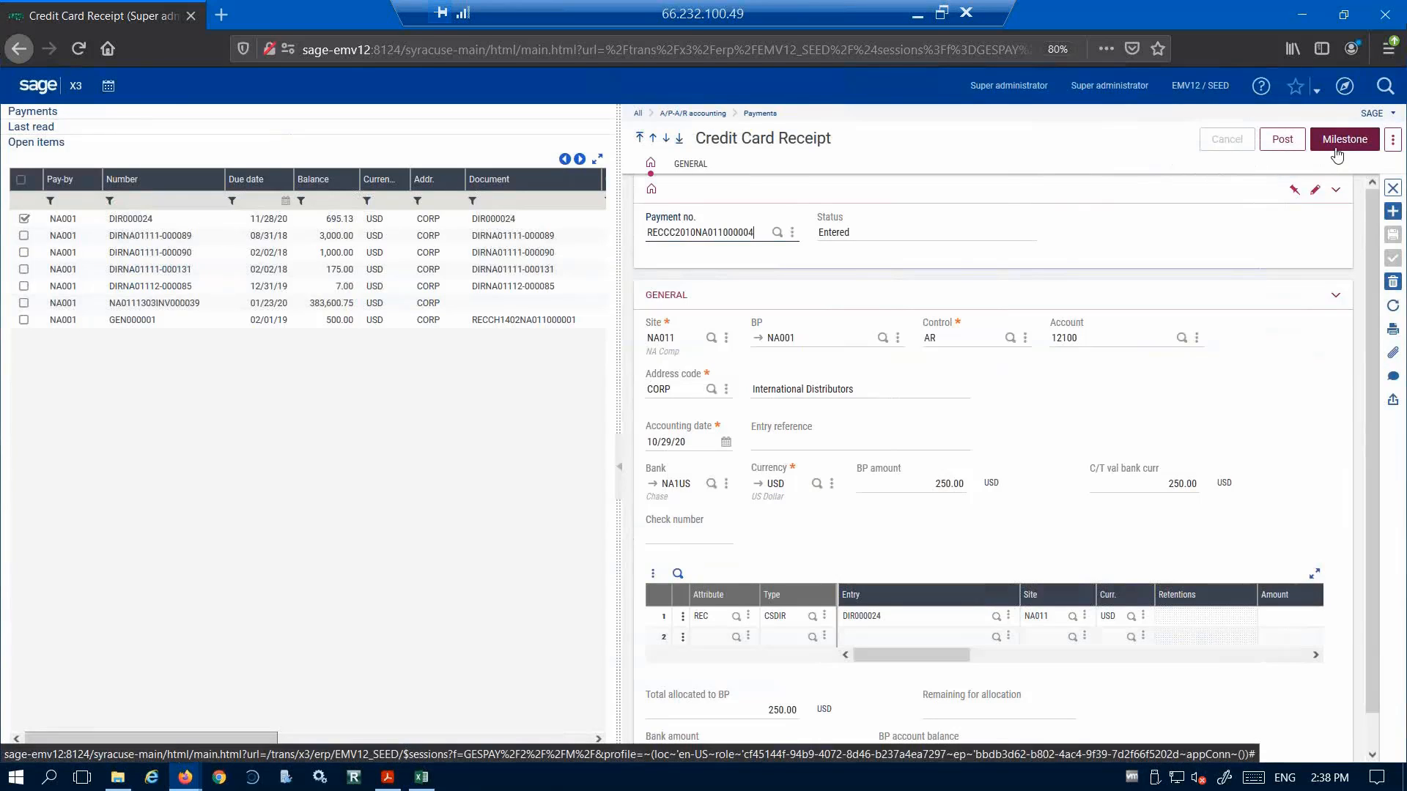
- Post the credit card receipt with a value date picked from the calendar and close the posting log
click(1283, 143)
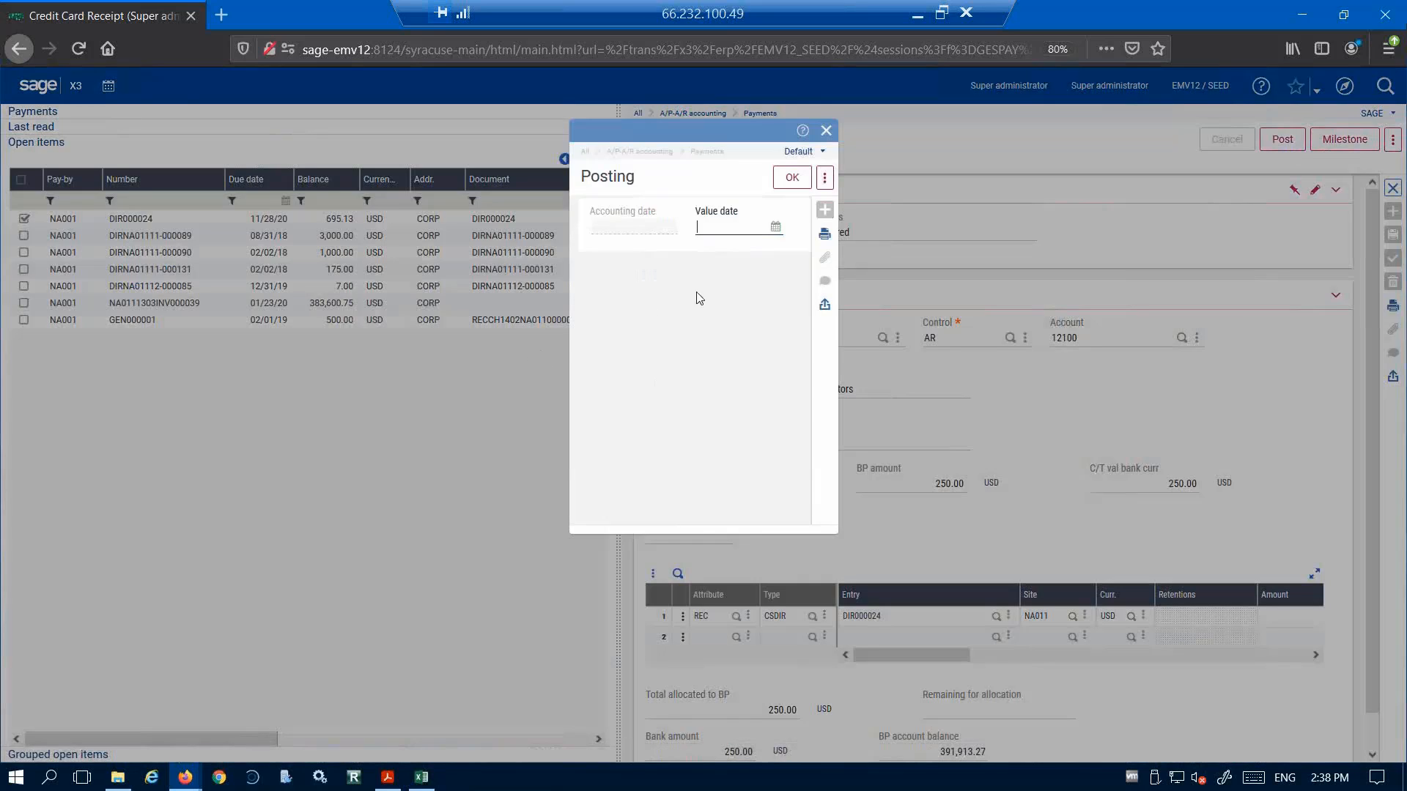
click(775, 227)
click(740, 366)
click(791, 177)
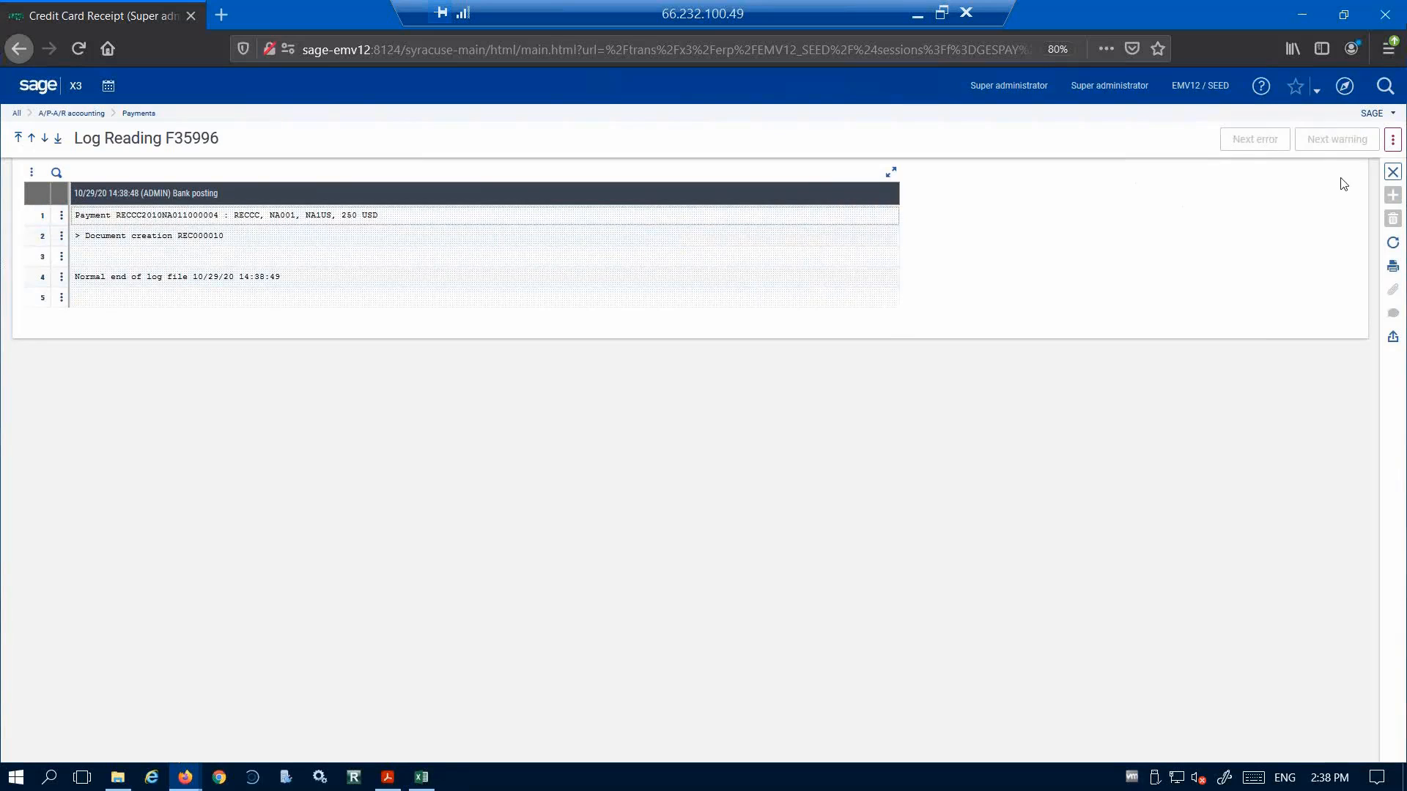
click(1393, 172)
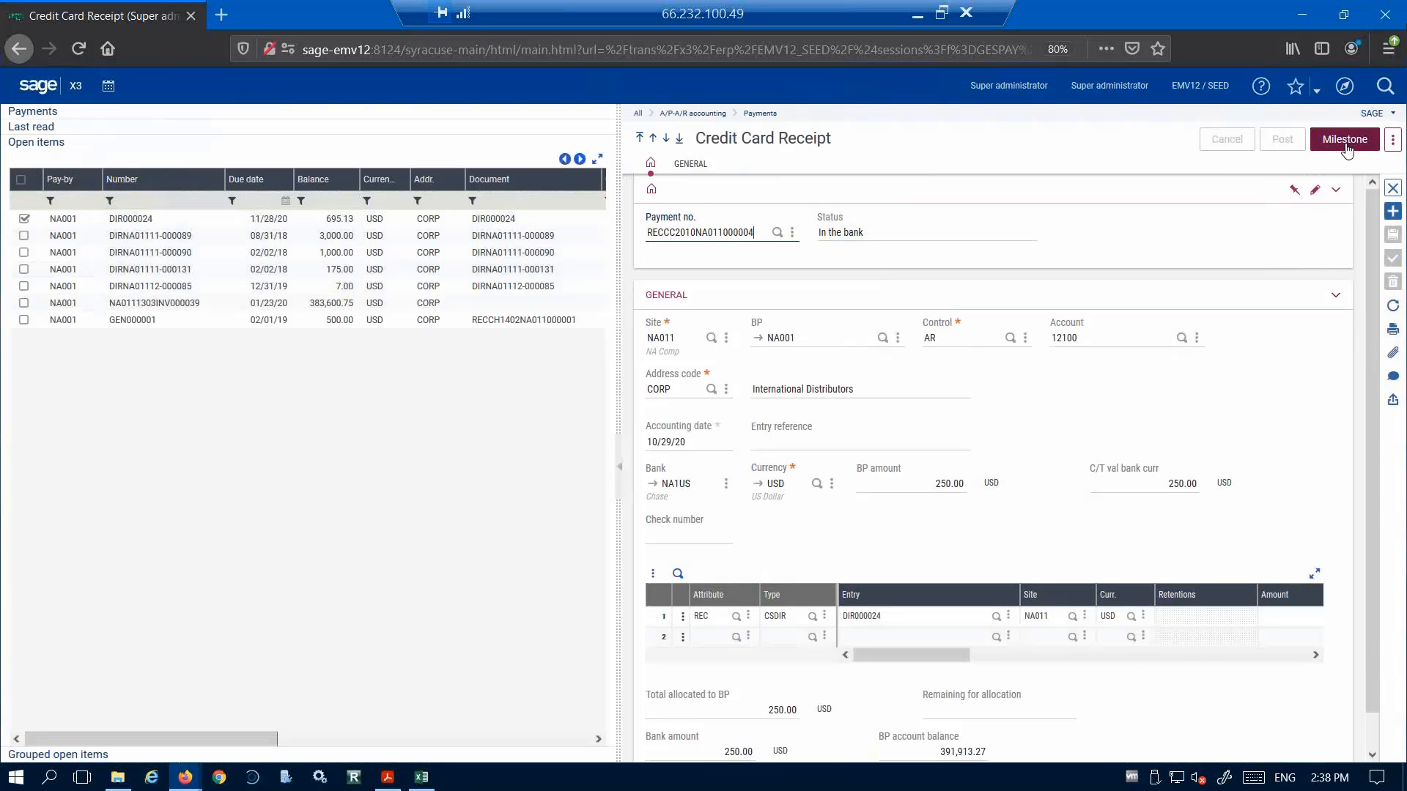
- Examine the receipt's milestone tracking log for its bank posting and close it
click(1348, 144)
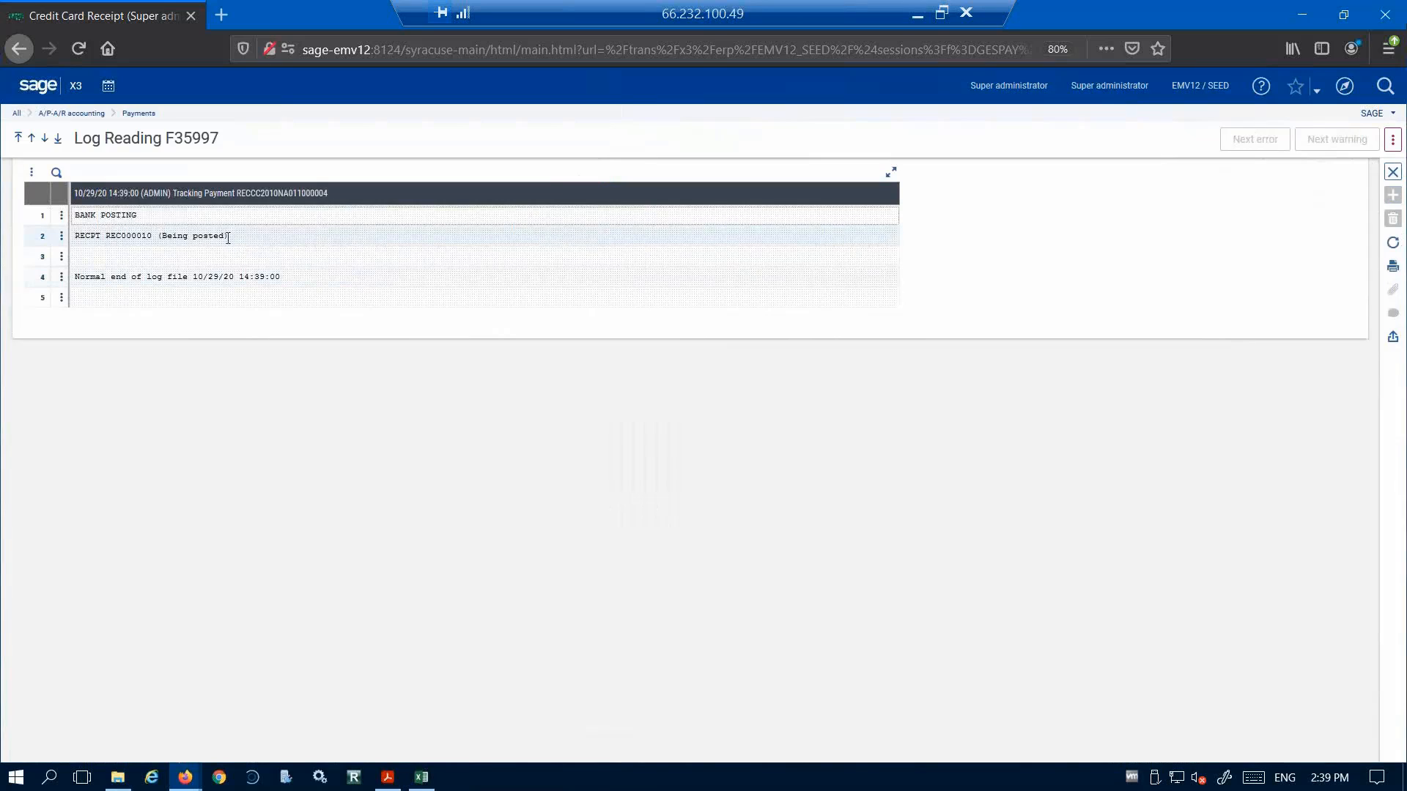
drag(136, 215, 78, 212)
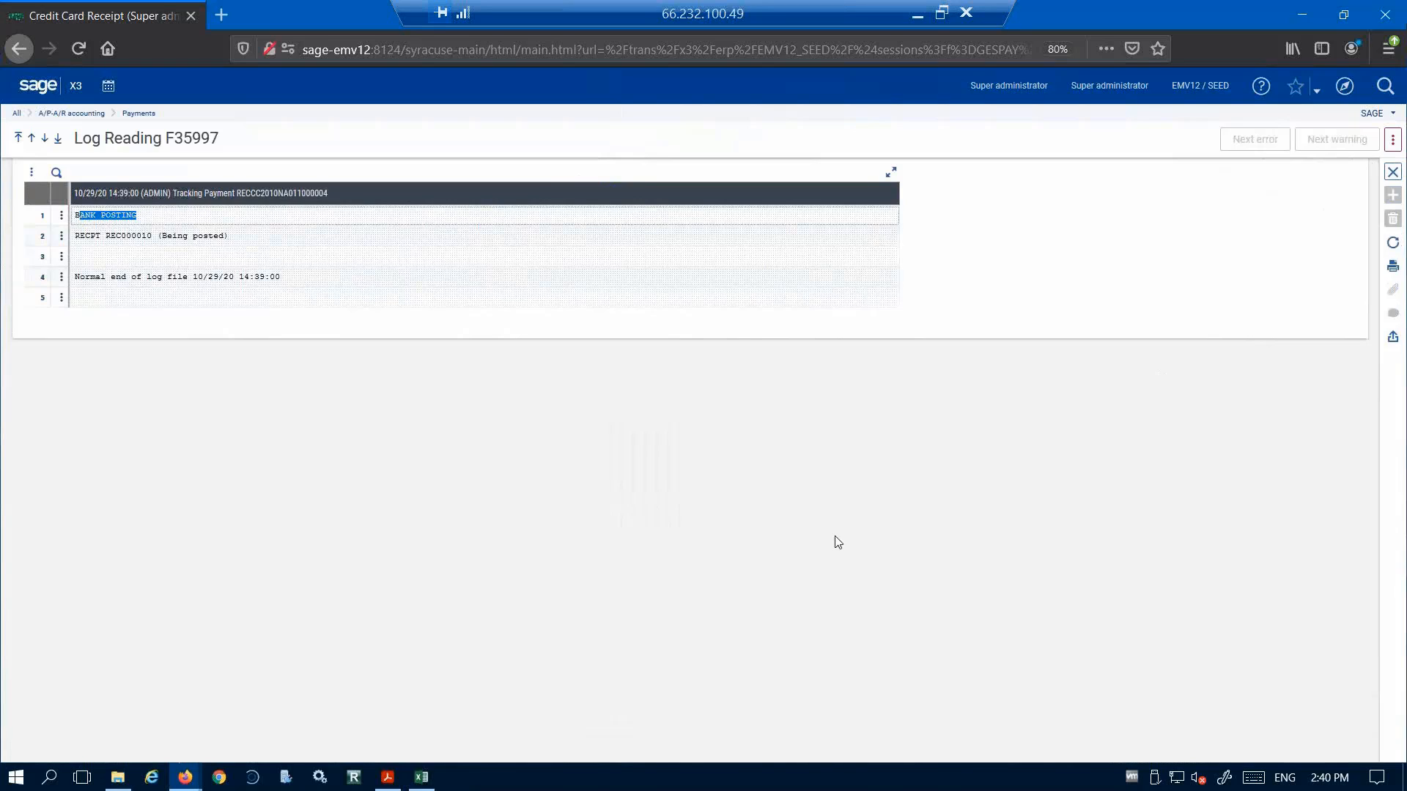
click(1393, 174)
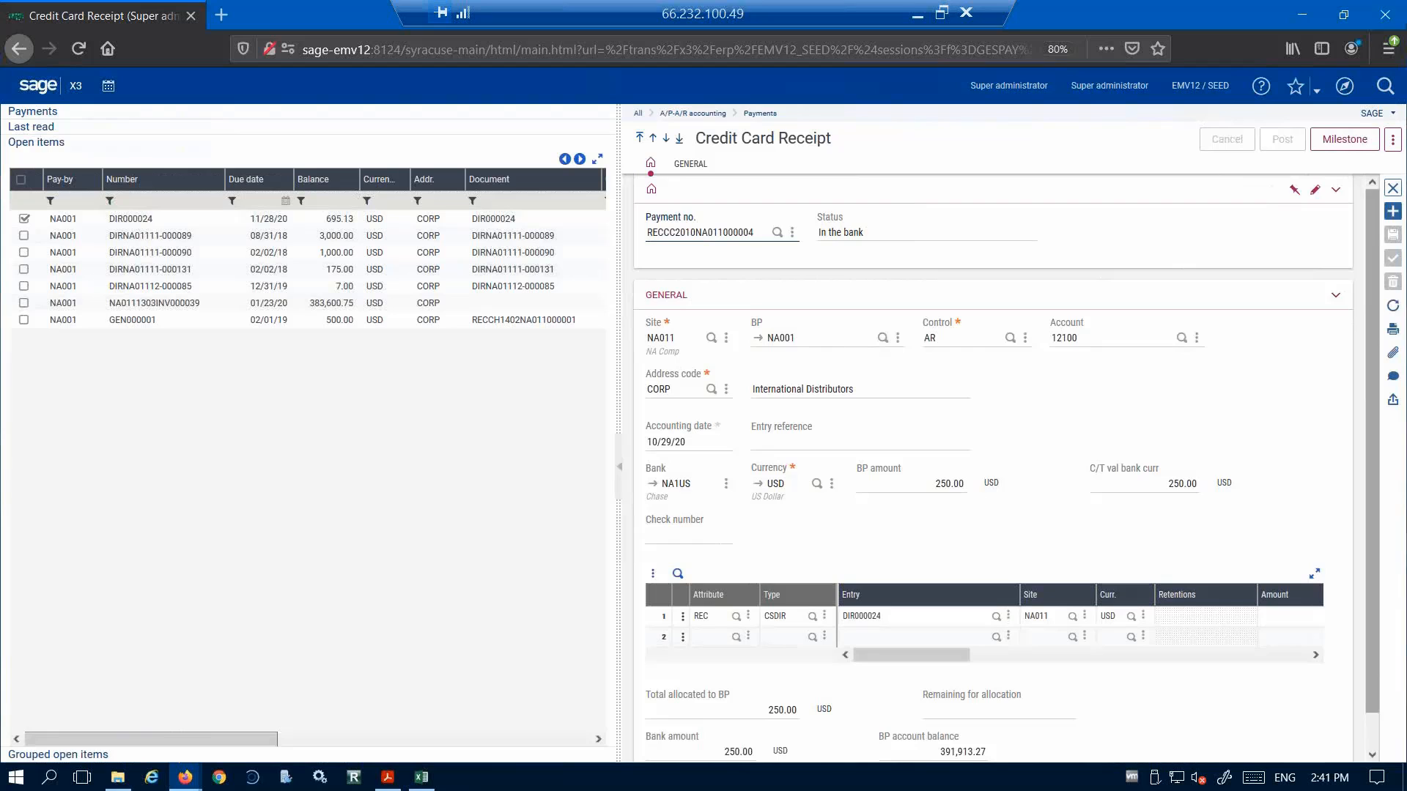
- Switch to PowerPoint, maximize the Sage X3 presentation, and show slide 2 in Reading View
drag(1406, 253, 777, 234)
double_click(776, 235)
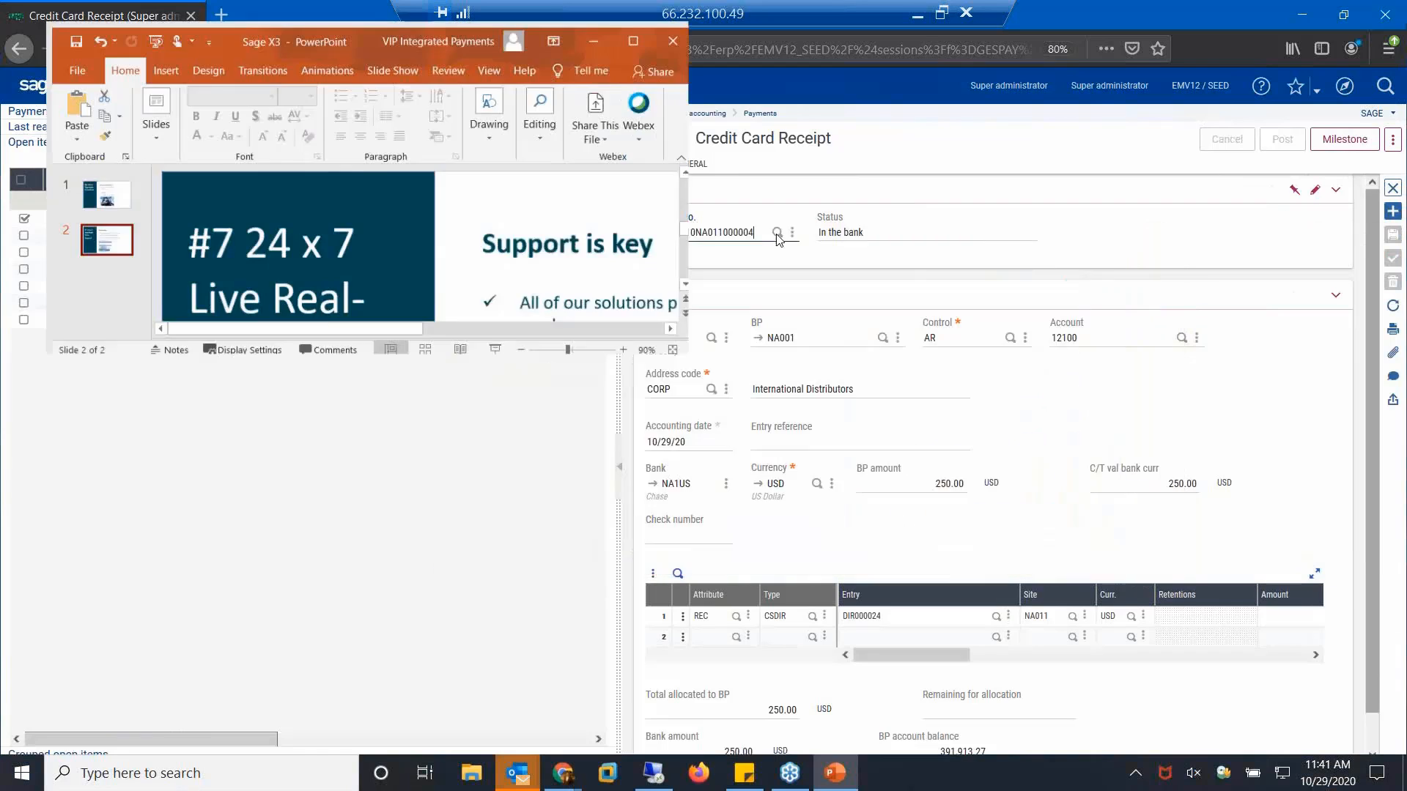
click(1171, 746)
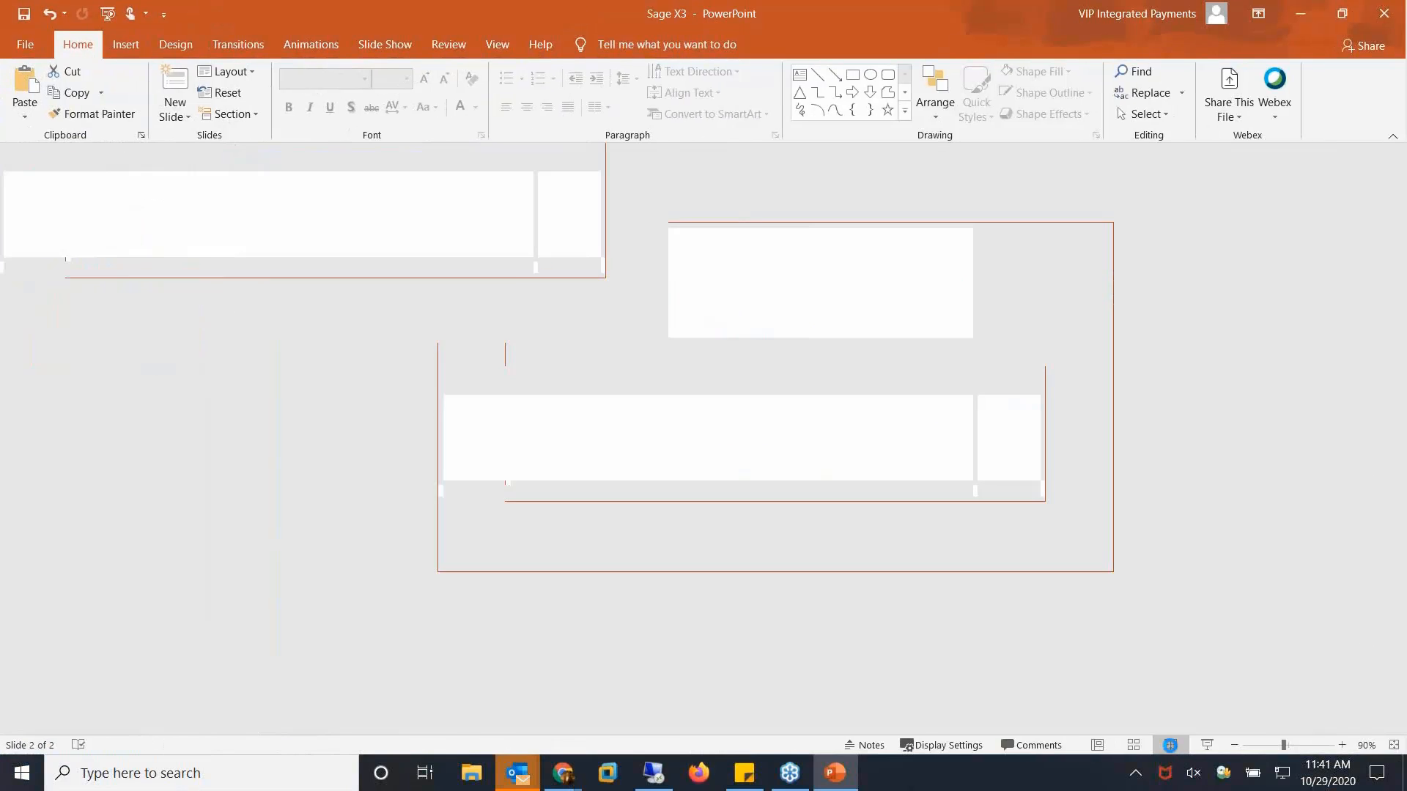